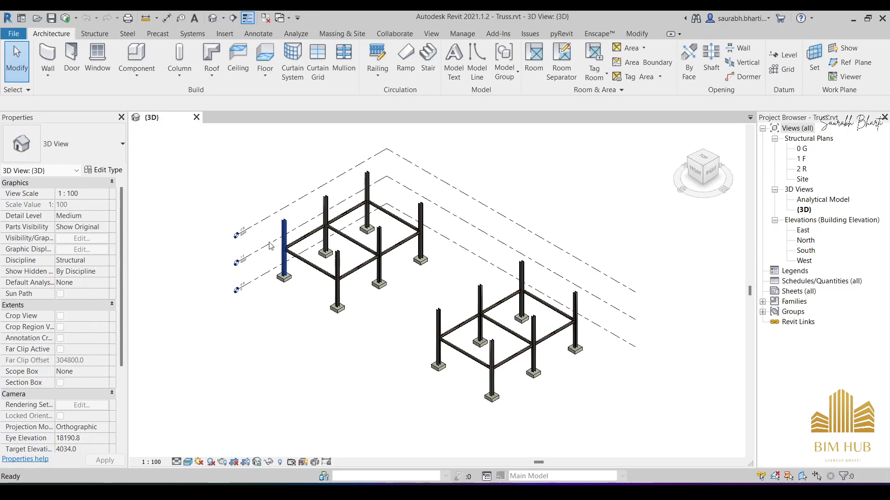
- Look over the two steel frames in 3D and open the 1 F structural plan
middle_click_drag(307, 310, 364, 280, "shift")
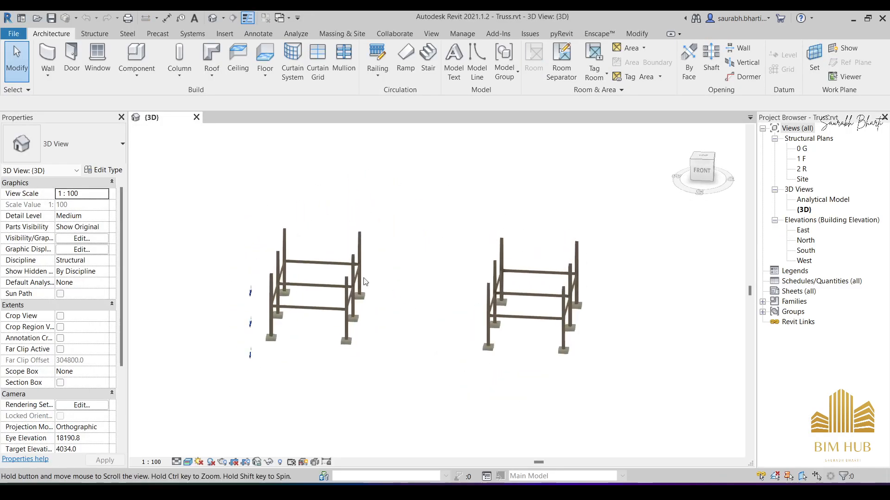
scroll(326, 284, "up", 5)
scroll(490, 284, "down", 3)
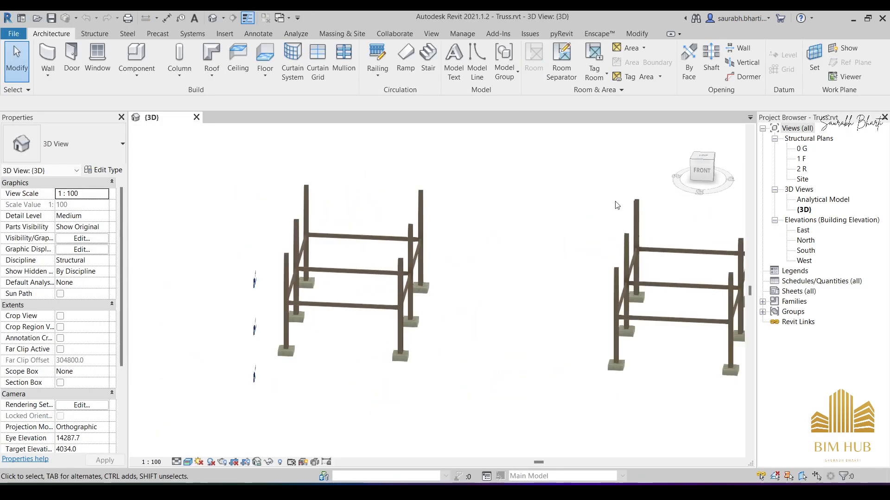
double_click(801, 160)
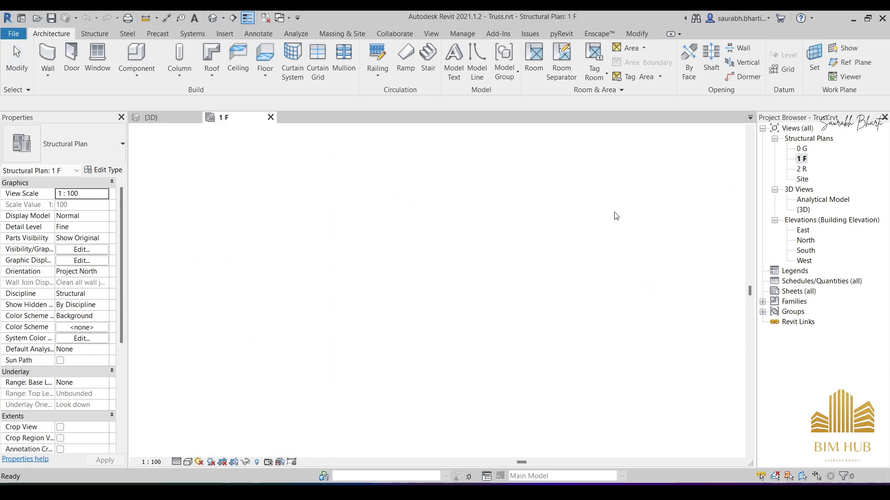
scroll(342, 258, "up", 4)
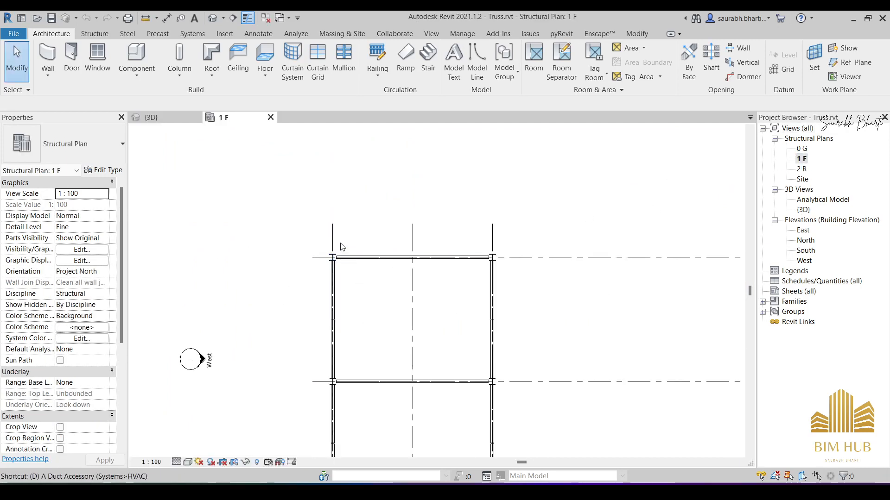
- Add a continuous aligned dimension across grids 1, 2 and 3 above the frame on the 1 F plan
scroll(340, 237, "up", 1)
key("d")
key("i")
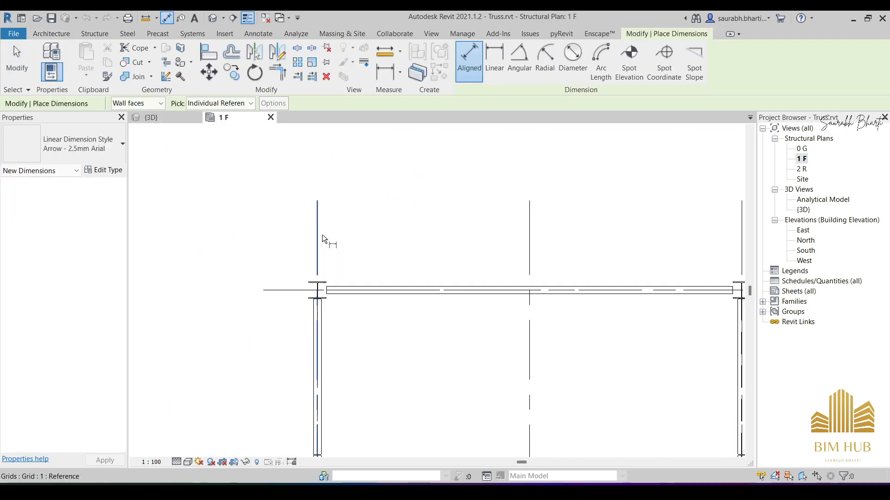
left_click(317, 237)
left_click(529, 237)
scroll(679, 236, "up", 1)
middle_click_drag(679, 237, 482, 232)
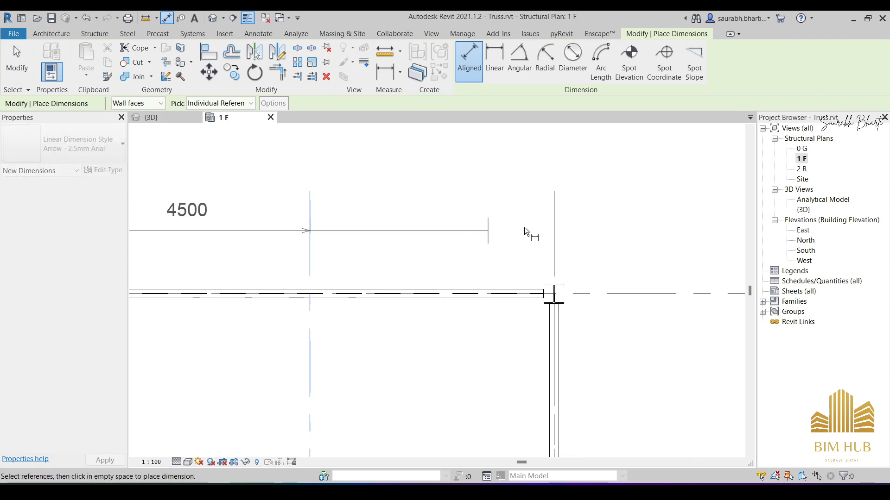
left_click(555, 225)
scroll(521, 231, "down", 5)
scroll(485, 232, "up", 3)
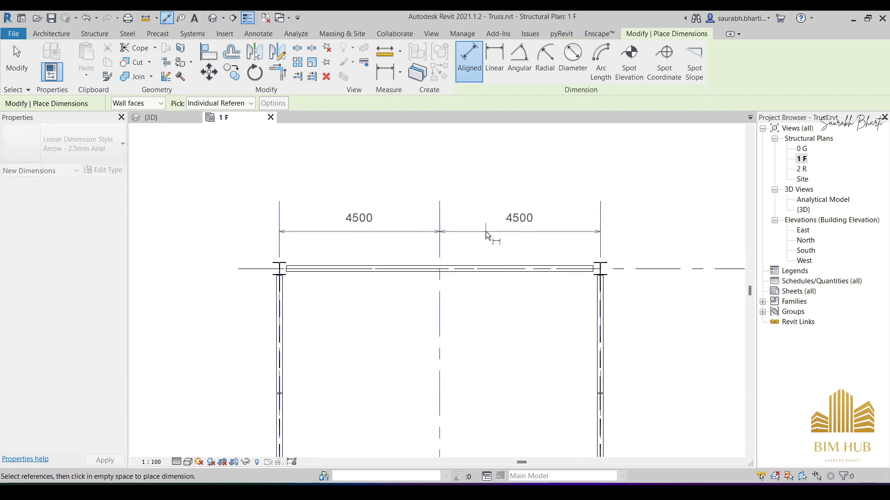
left_click(470, 230)
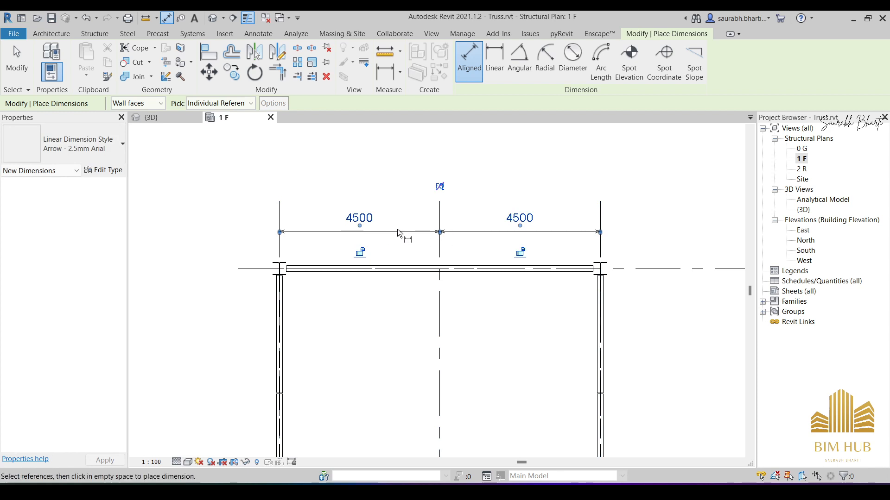
- Add a continuous aligned dimension across grids A, B and C beside the frame, and end dimensioning
scroll(570, 243, "down", 5)
left_click(568, 239)
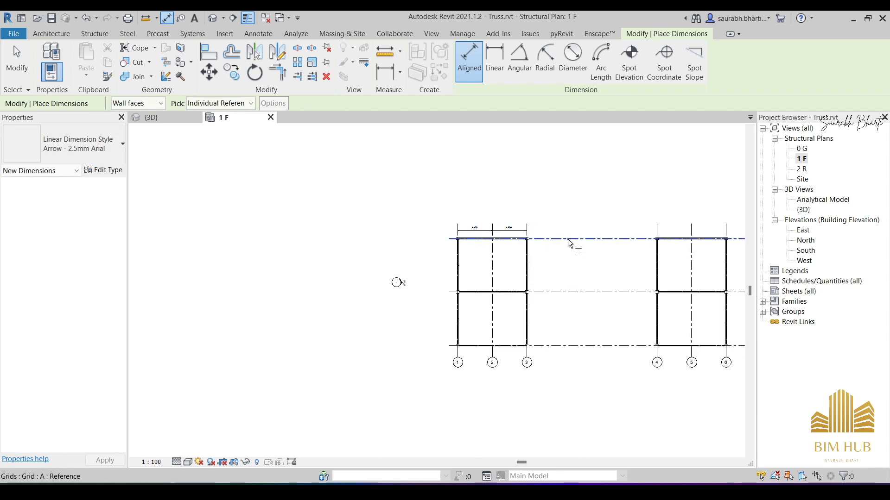
left_click(567, 291)
scroll(563, 273, "up", 1)
scroll(562, 271, "up", 2)
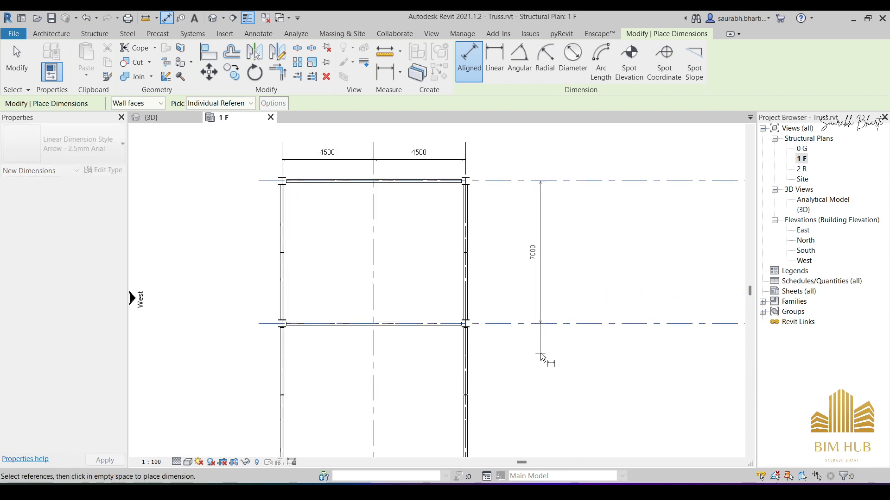
middle_click_drag(541, 358, 533, 212)
left_click(529, 319)
left_click(526, 268)
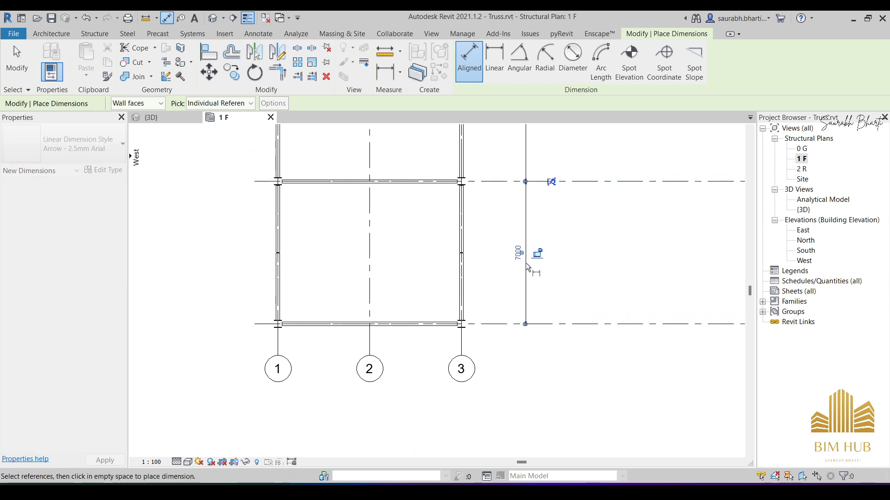
scroll(600, 204, "down", 4)
middle_click_drag(635, 227, 471, 272)
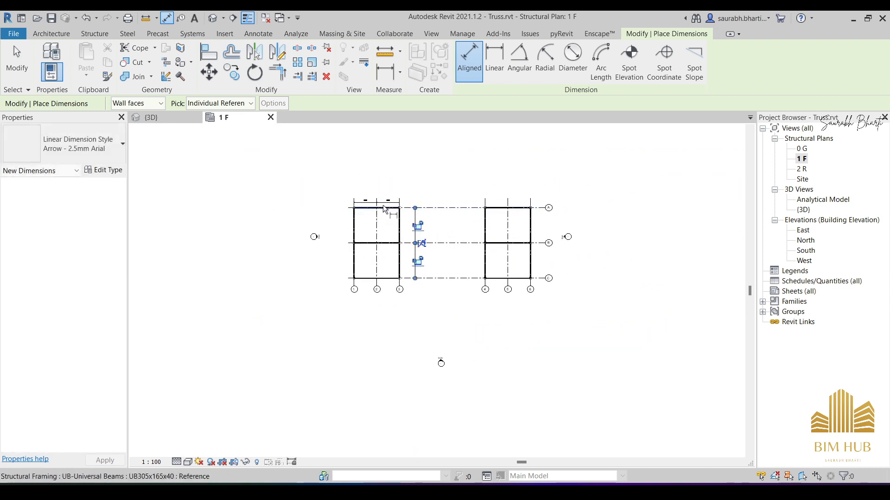
key("Escape")
key("Escape")
- Examine the beam and column types of the frame at grids 1 to 3, using the 1 F plan and 3D view
scroll(375, 233, "up", 5)
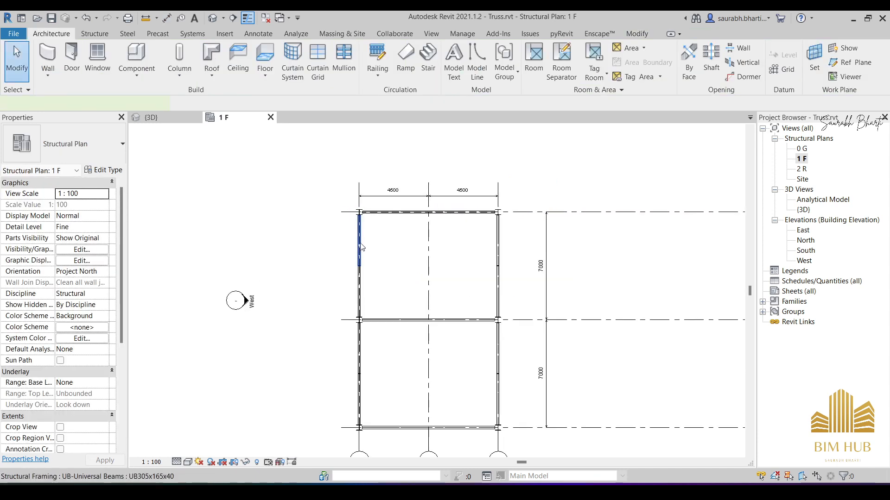
left_click(360, 243)
scroll(366, 247, "up", 1)
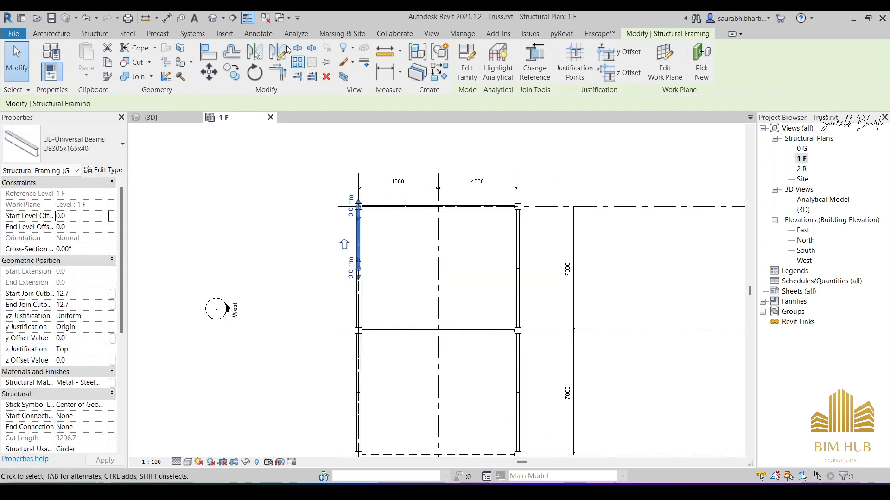
left_click(214, 19)
middle_click_drag(356, 244, 440, 211, "shift")
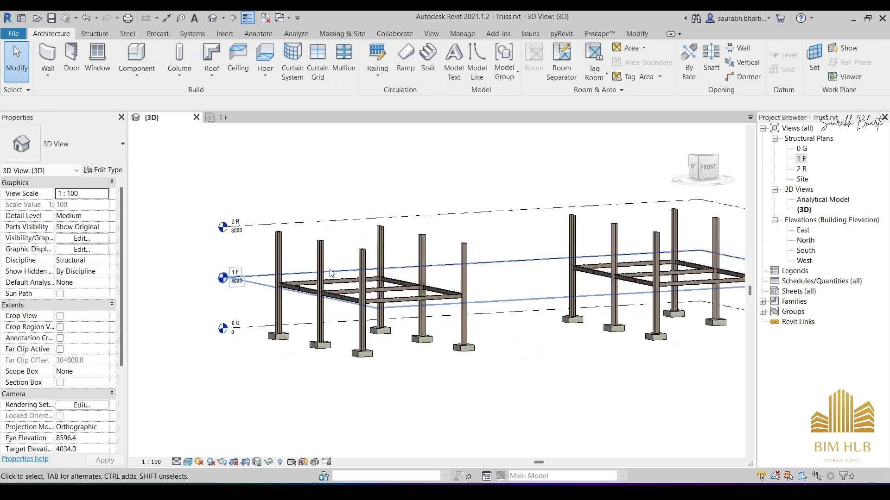
left_click(340, 282)
scroll(342, 285, "up", 3)
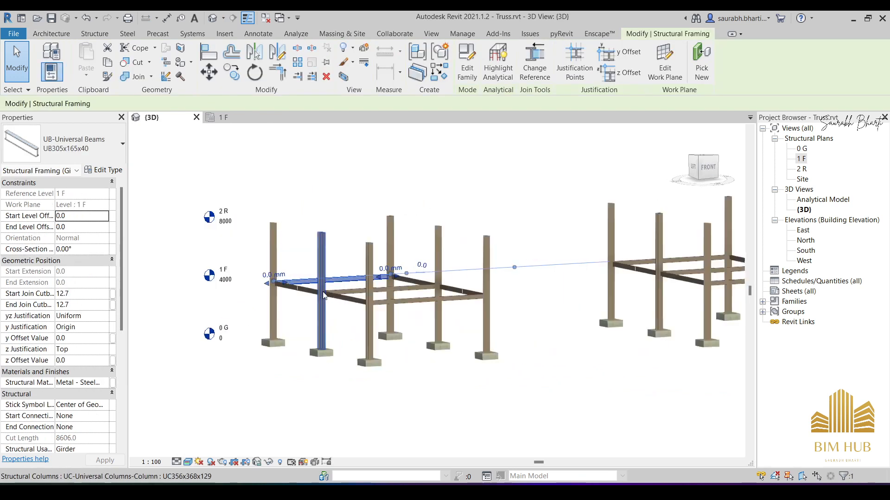
left_click(359, 308)
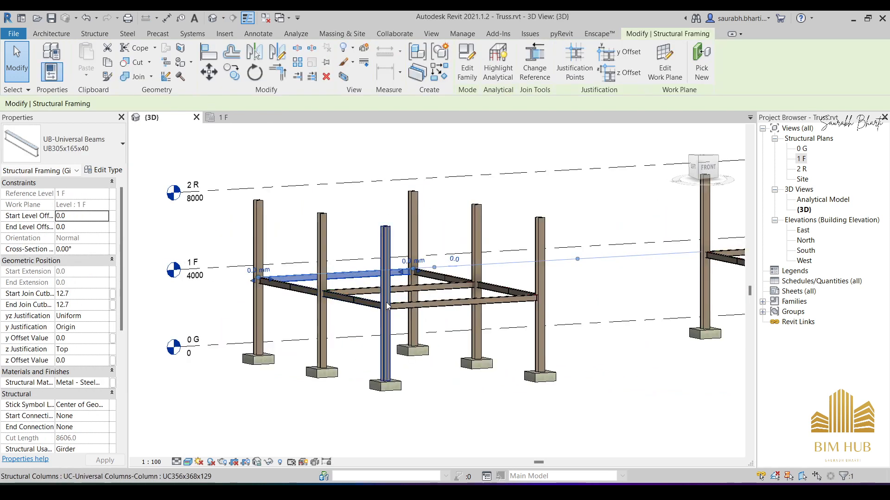
left_click(380, 274)
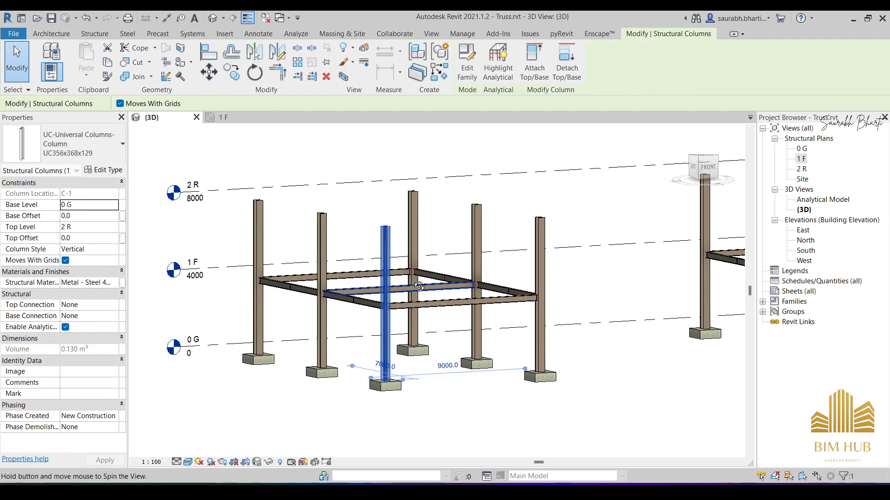
- Examine the levels from the front and the properties of the rectangular footing under the front corner column
left_click(706, 166)
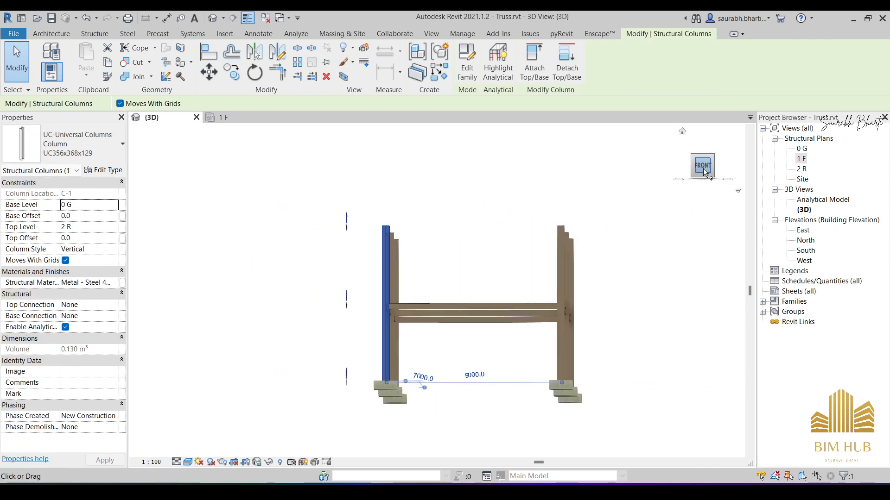
scroll(532, 323, "up", 4)
scroll(506, 383, "down", 4)
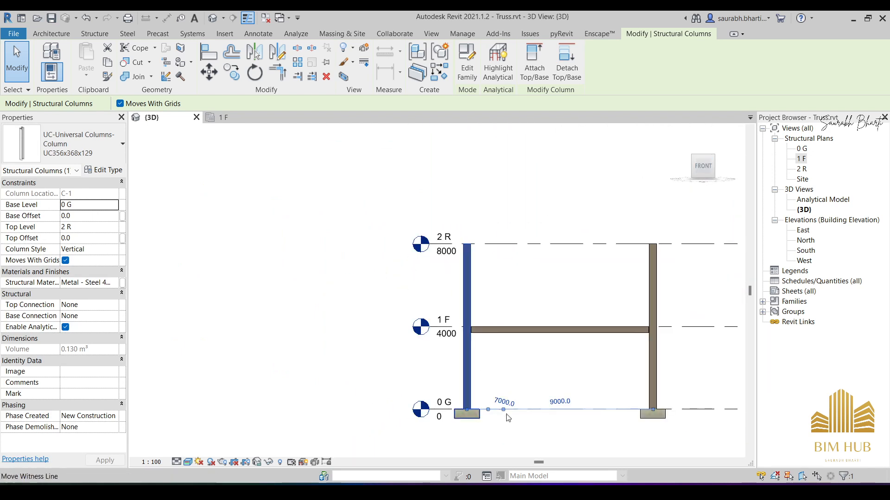
middle_click_drag(535, 316, 498, 405, "shift")
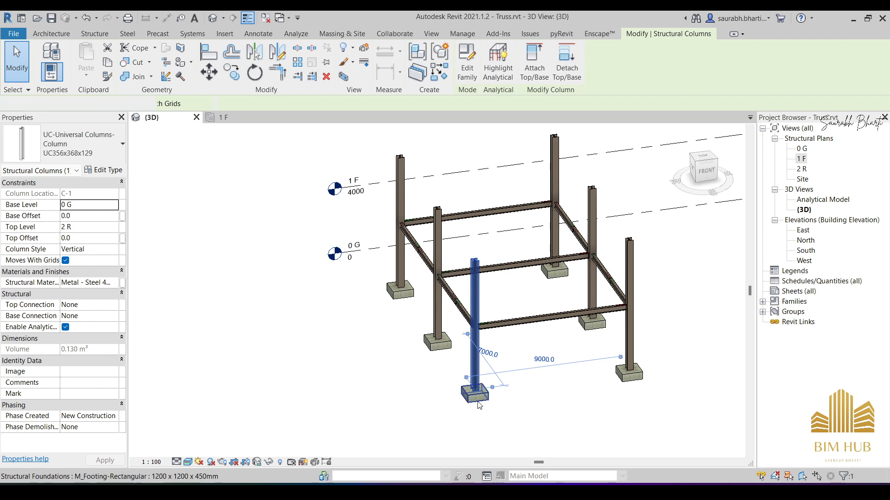
left_click(483, 398)
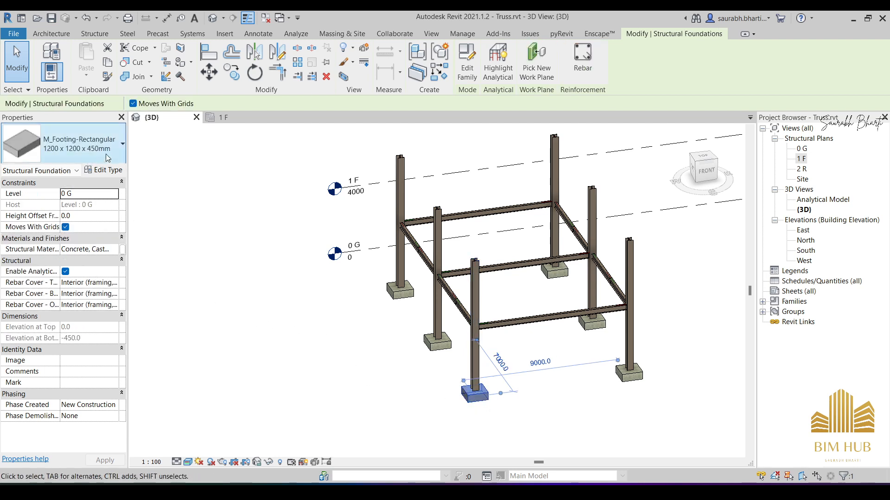
- Inspect the rear 1 F beam and the space above it up to level 2 R in the front view
left_click(417, 224)
mouse_move(438, 232)
middle_mouse_down("shift")
mouse_move(482, 242)
mouse_move(454, 230)
middle_mouse_up("shift")
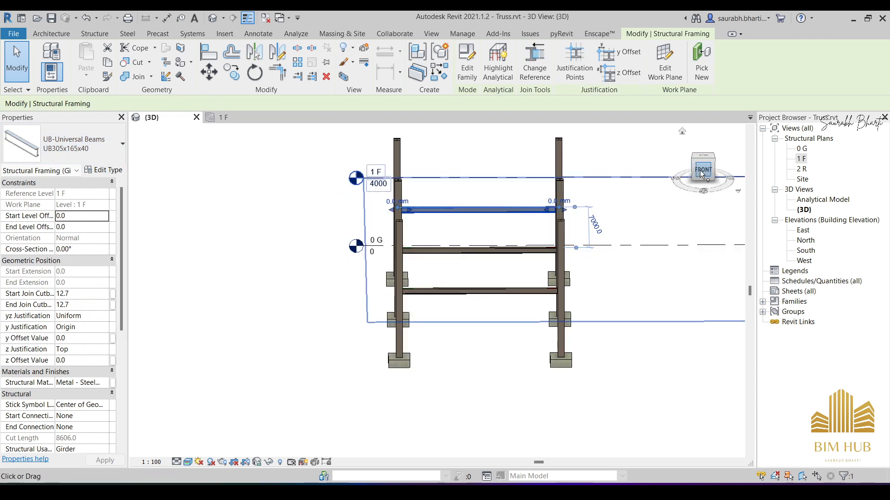
scroll(472, 293, "up", 4)
scroll(472, 296, "down", 5)
scroll(375, 324, "up", 4)
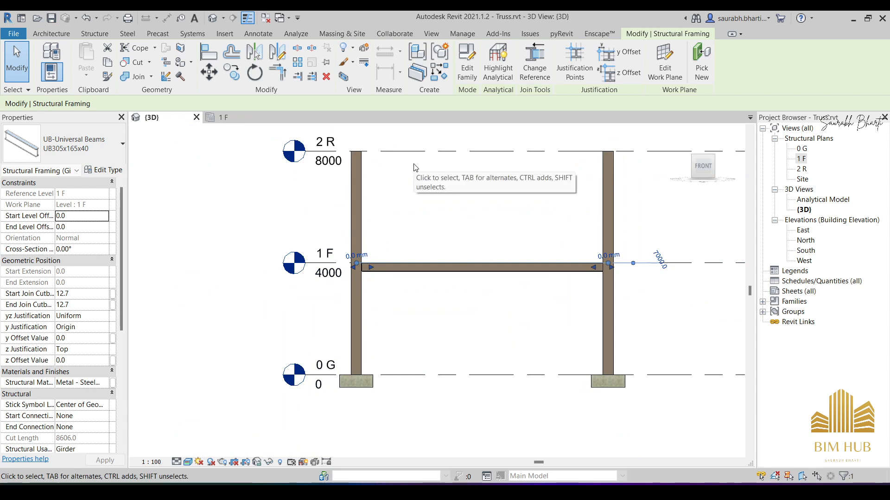
middle_click_drag(431, 190, 479, 214, "shift")
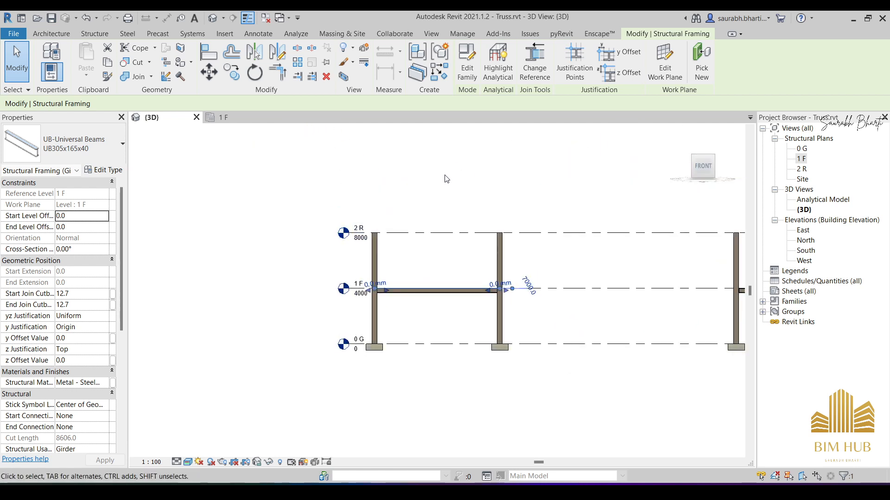
- Start the Beam command and browse the family library to the Steel folder in English, Structural Framing
left_click(94, 34)
left_click(45, 57)
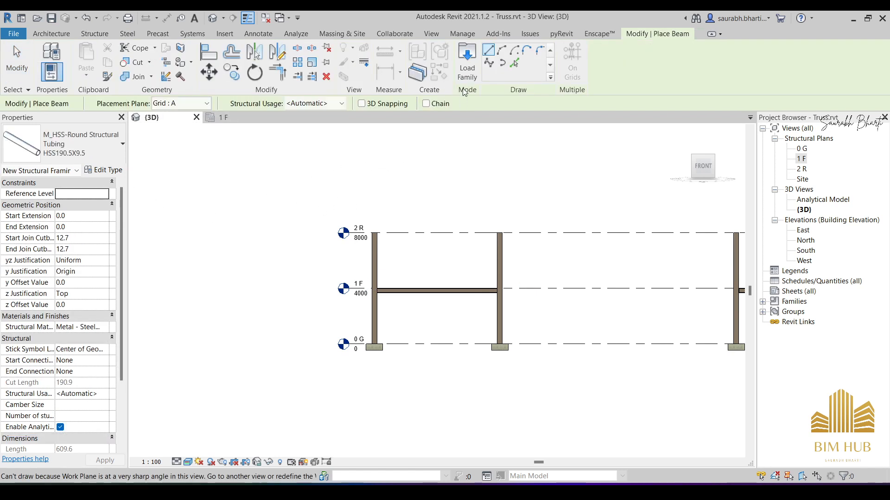
left_click(466, 70)
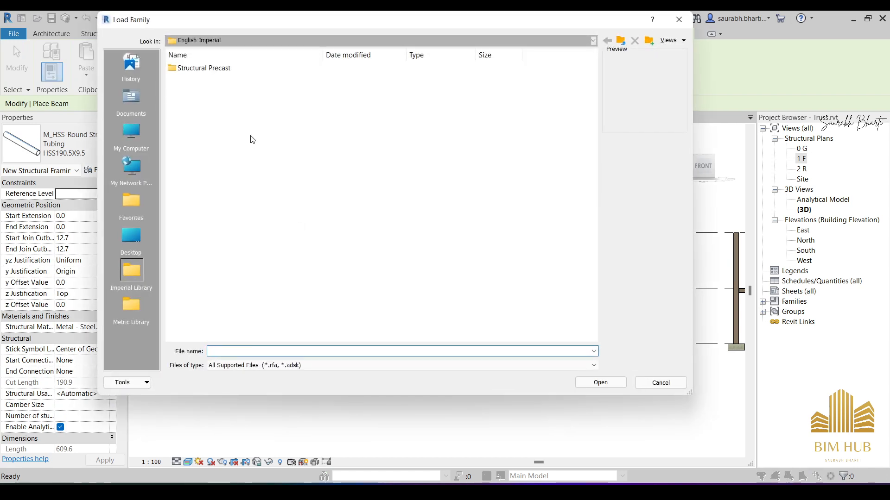
key("BackSpace")
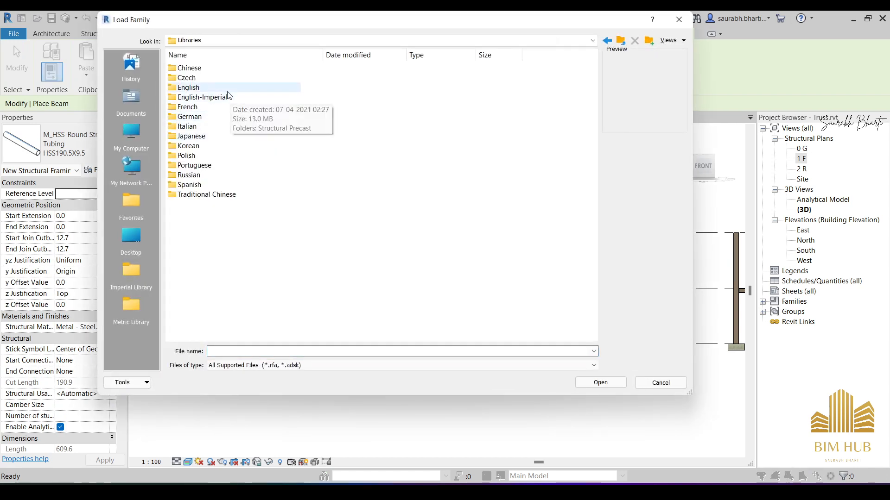
double_click(207, 88)
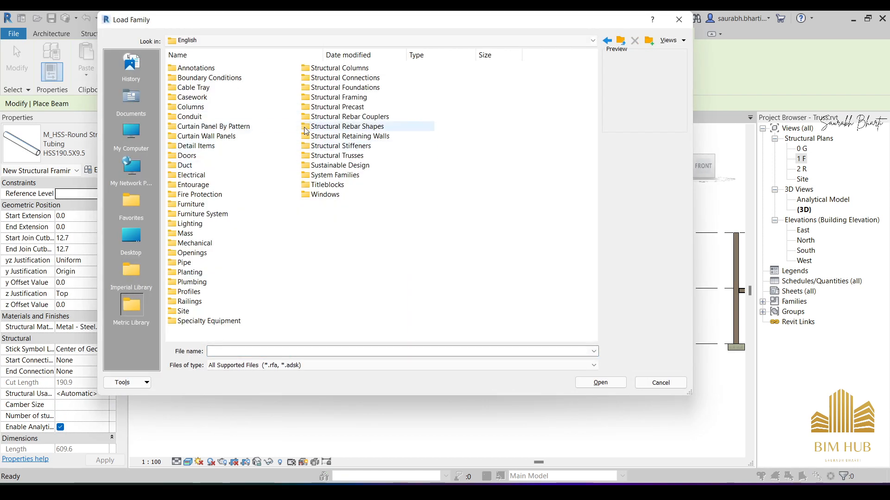
double_click(341, 97)
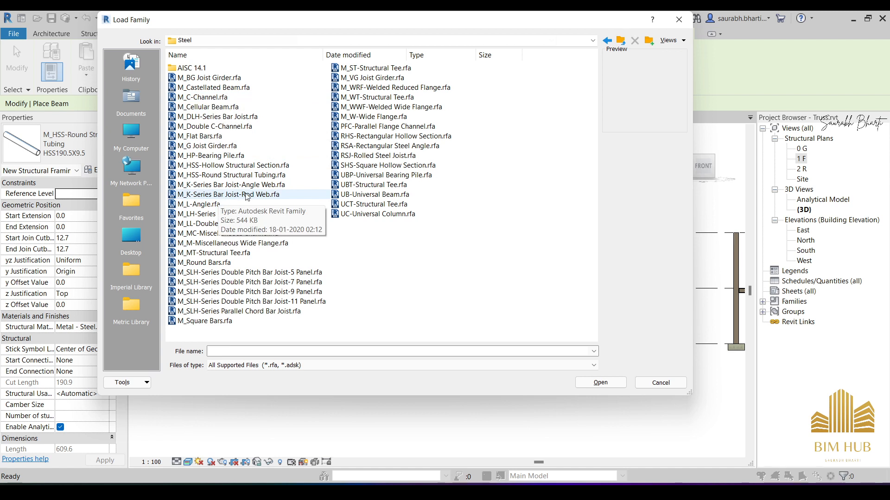
- Preview several steel framing families and open M_C-Channel.rfa to choose its types
left_click(227, 98)
left_click(227, 136)
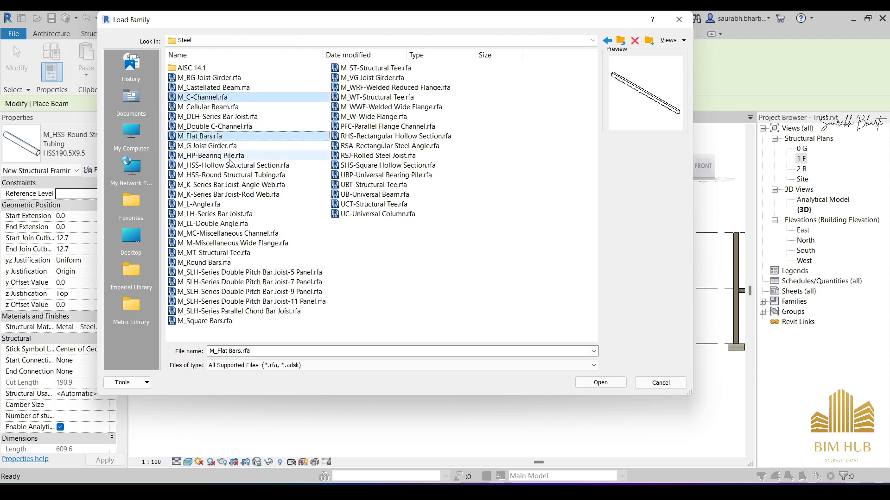
left_click(228, 194)
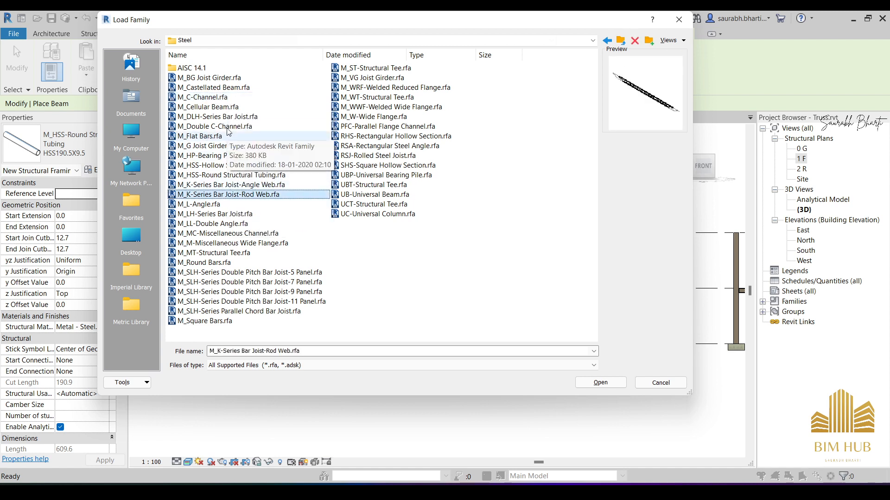
left_click(225, 98)
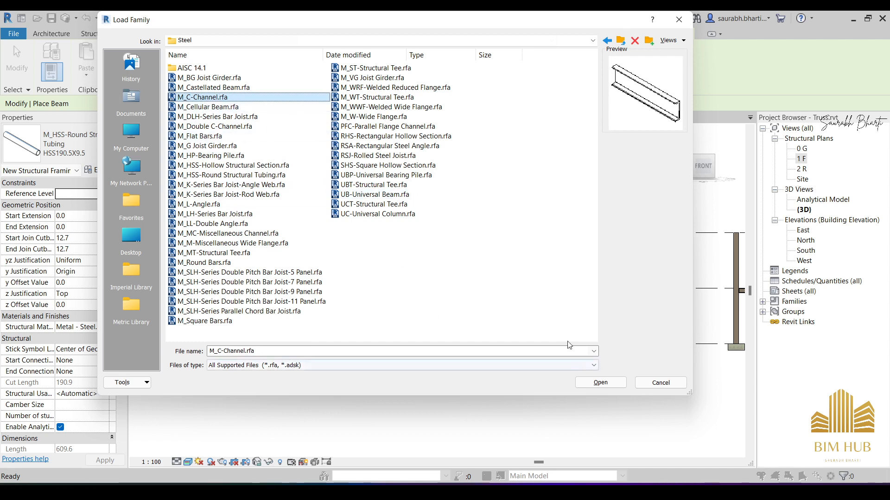
left_click(600, 383)
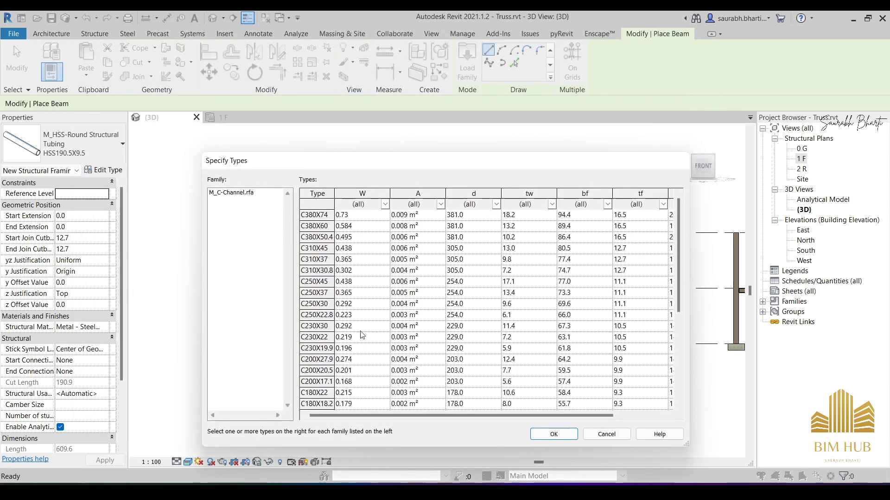
- Look through the M_C-Channel type catalogue and load the C230X22 type
scroll(349, 313, "down", 5)
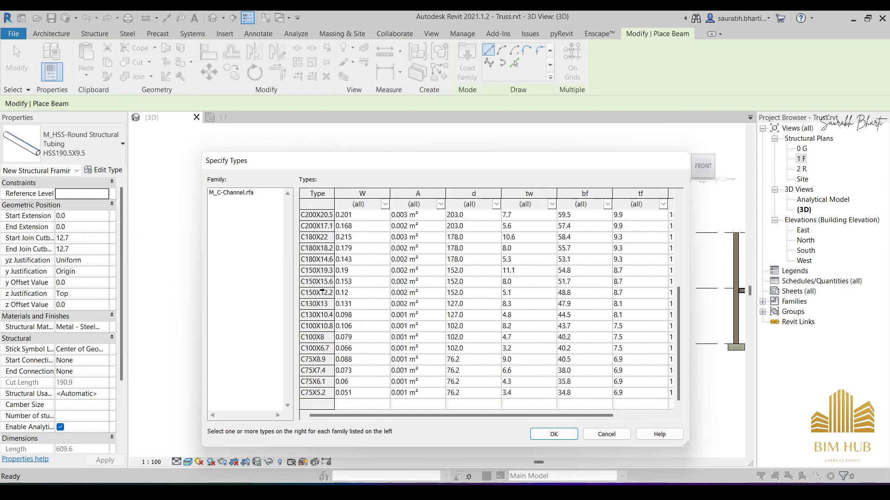
scroll(322, 290, "up", 3)
scroll(320, 257, "up", 2)
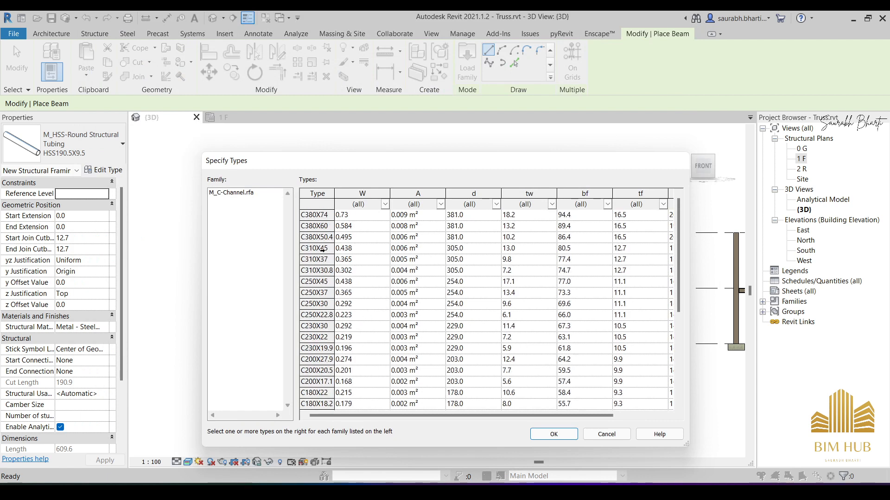
left_click(324, 337)
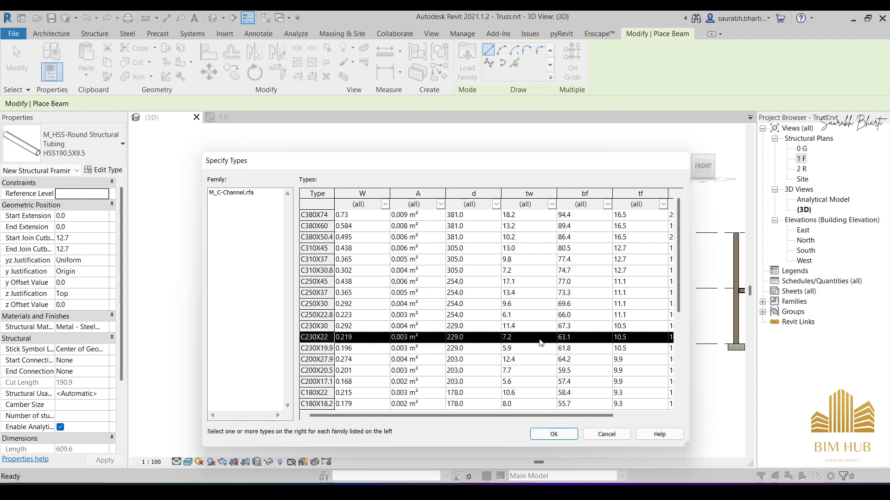
left_click(555, 433)
- Open M_L-Angle.rfa from the Steel framing folder to choose its types
scroll(404, 216, "down", 1)
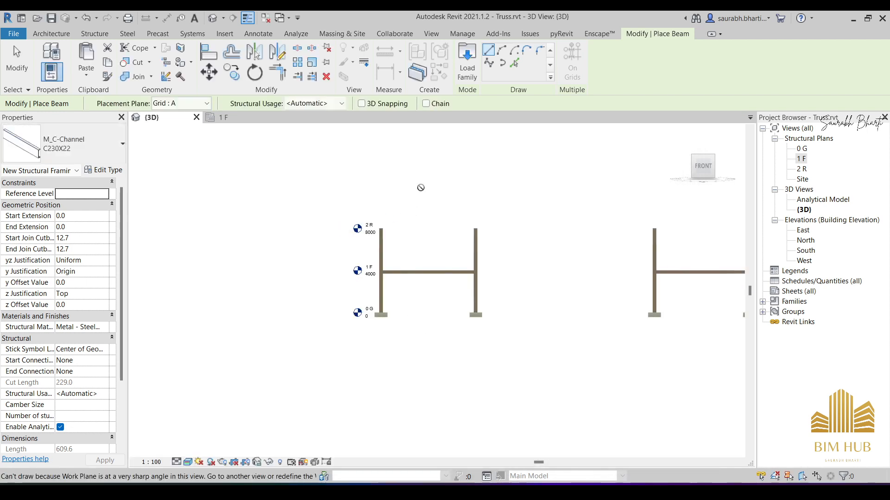
middle_click_drag(419, 189, 372, 195)
left_click(467, 61)
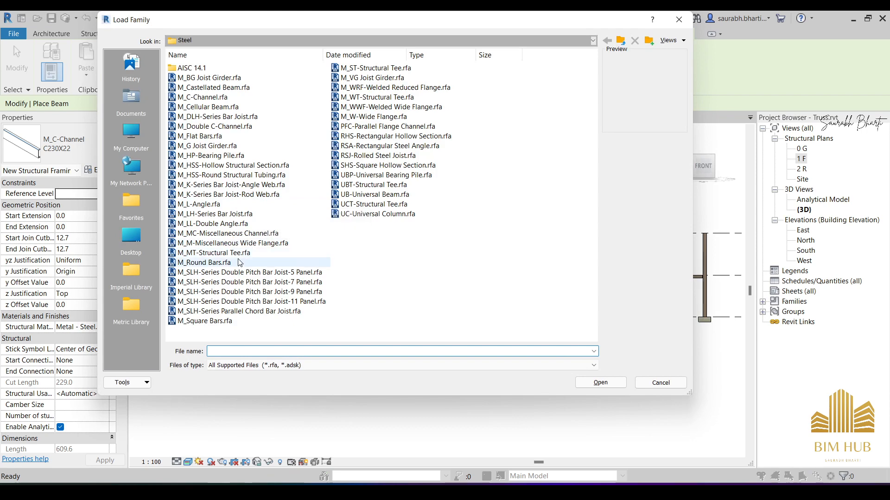
left_click(199, 204)
left_click(598, 383)
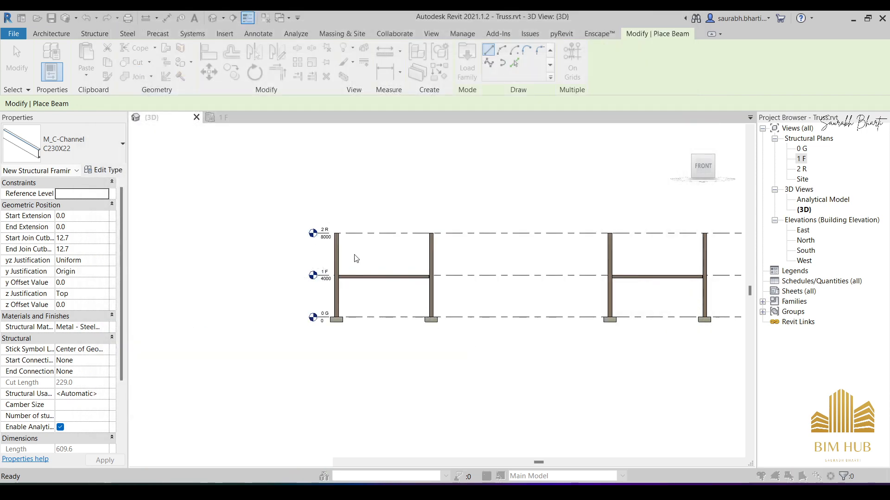
- Look through the M_L-Angle type catalogue and load the L102X102X9.5 type
scroll(373, 289, "down", 4)
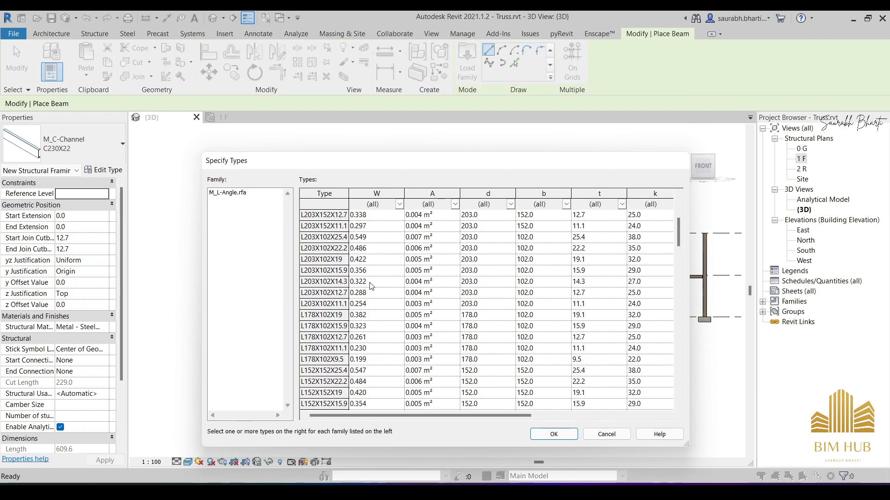
scroll(372, 286, "down", 6)
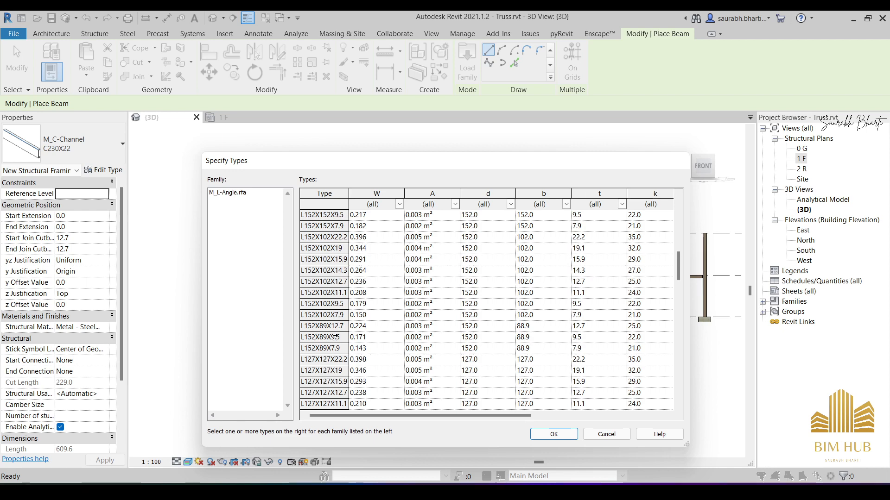
scroll(335, 337, "down", 2)
scroll(337, 352, "up", 8)
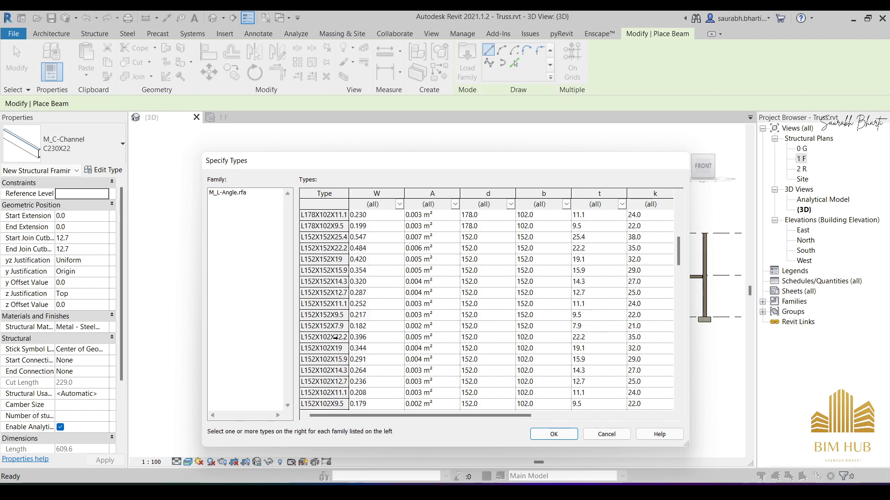
scroll(327, 326, "down", 10)
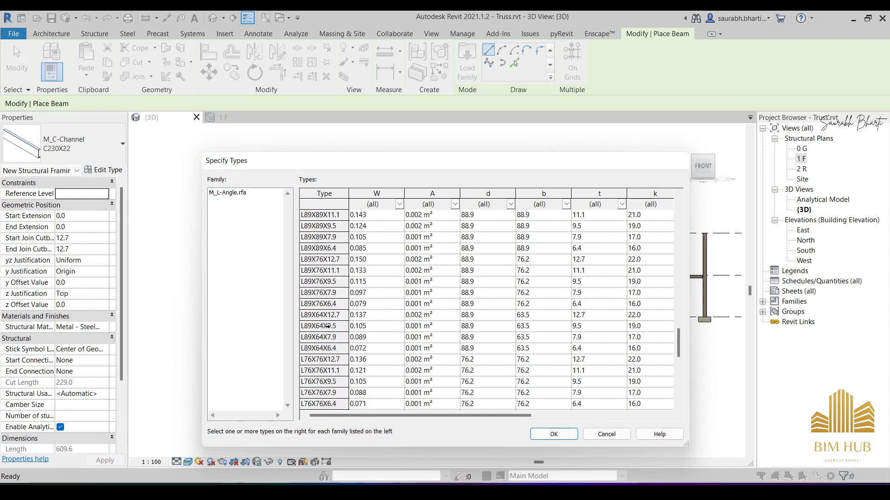
scroll(328, 324, "up", 2)
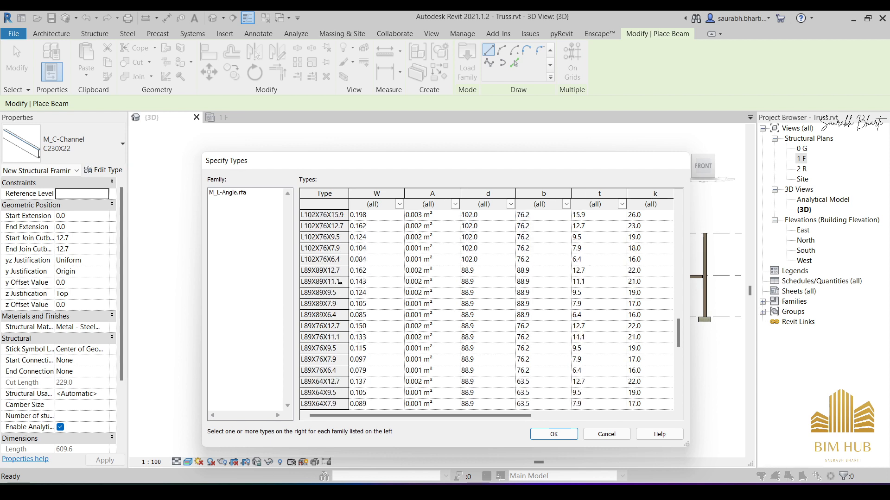
scroll(340, 282, "up", 2)
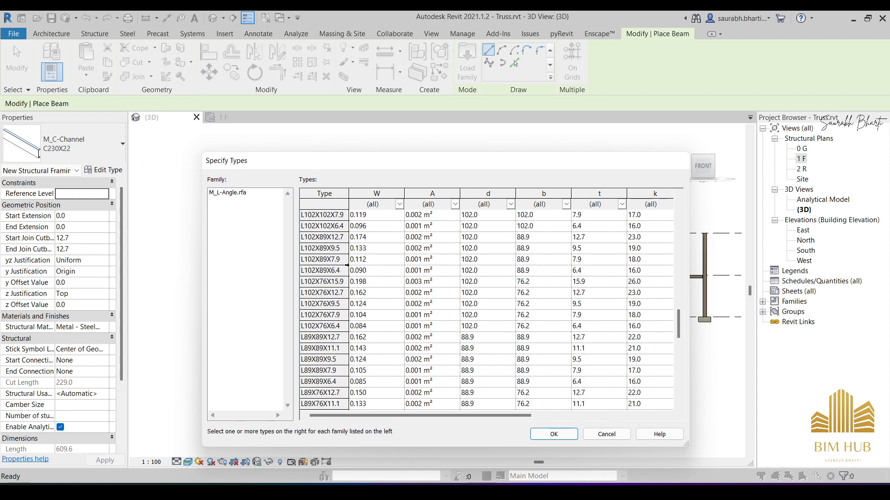
scroll(345, 277, "up", 2)
scroll(329, 248, "up", 1)
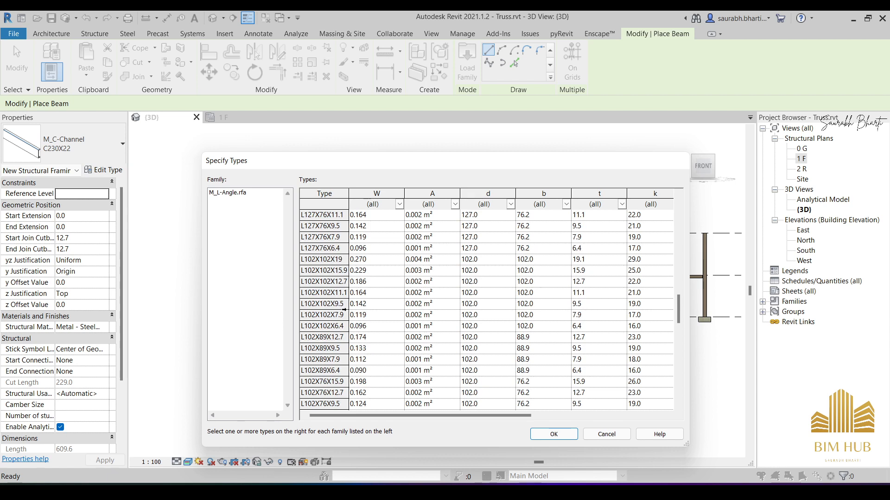
left_click(323, 304)
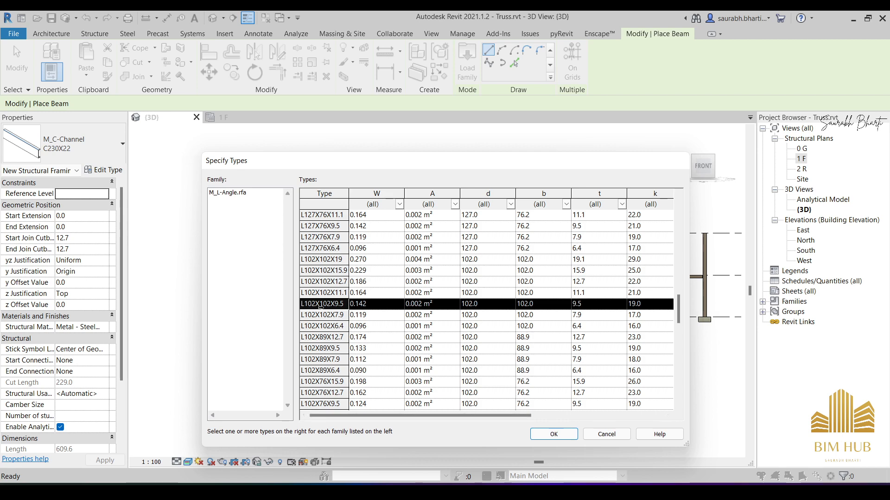
left_click(554, 434)
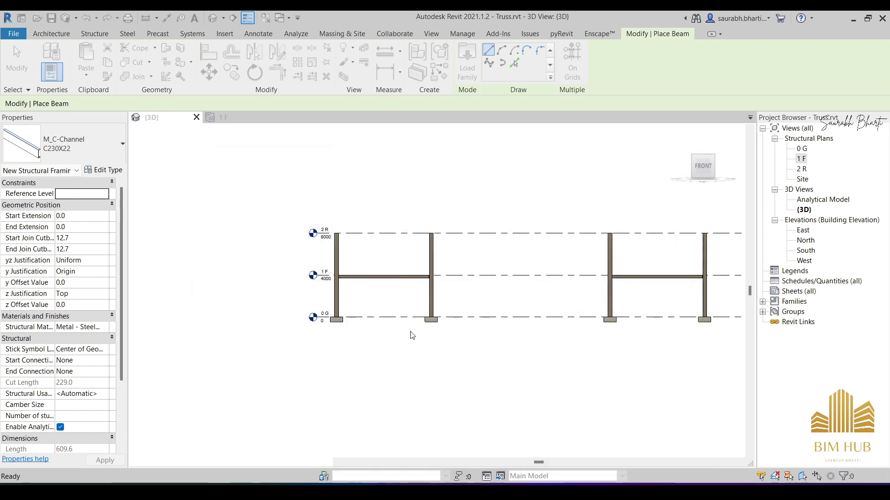
left_click(59, 157)
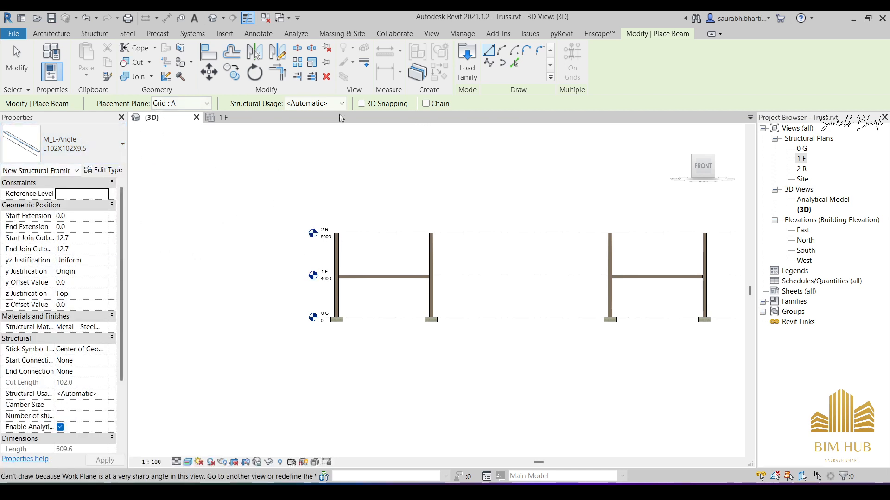
- Start the Truss command and load M_Howe Gabled Truss-8 Panel.rfa from the English library's Structural Trusses folder
left_click(94, 33)
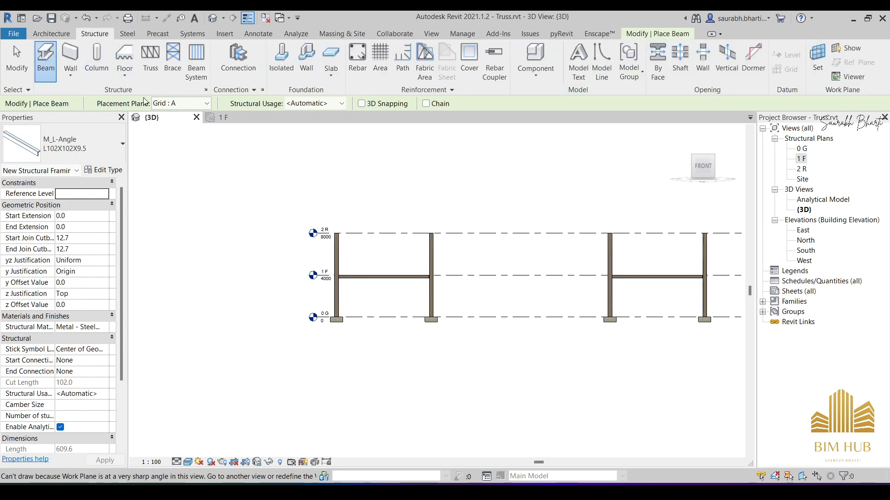
left_click(155, 68)
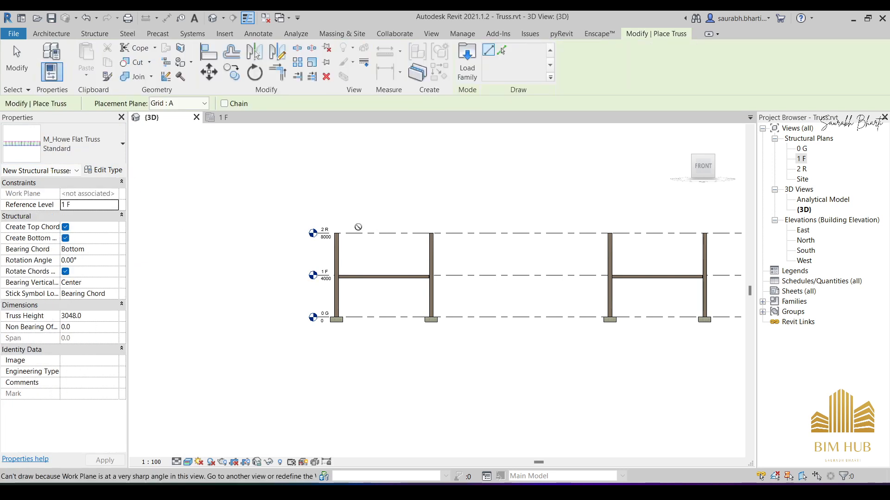
left_click(467, 63)
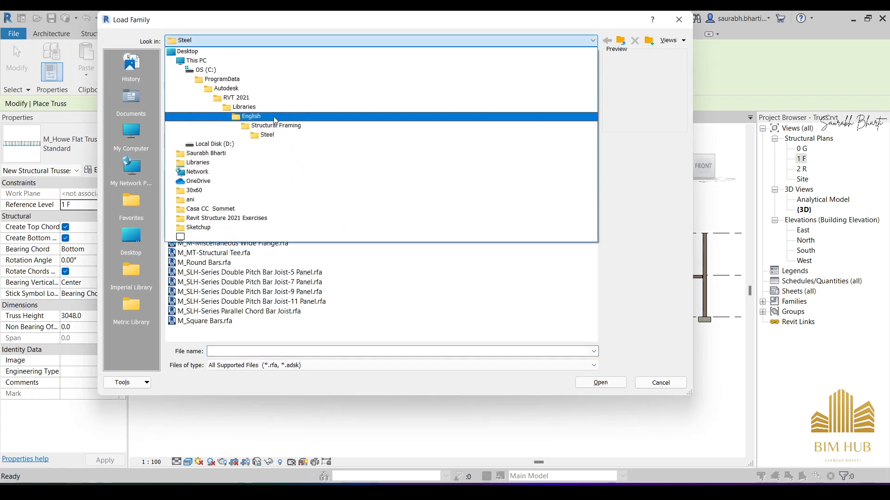
left_click(274, 119)
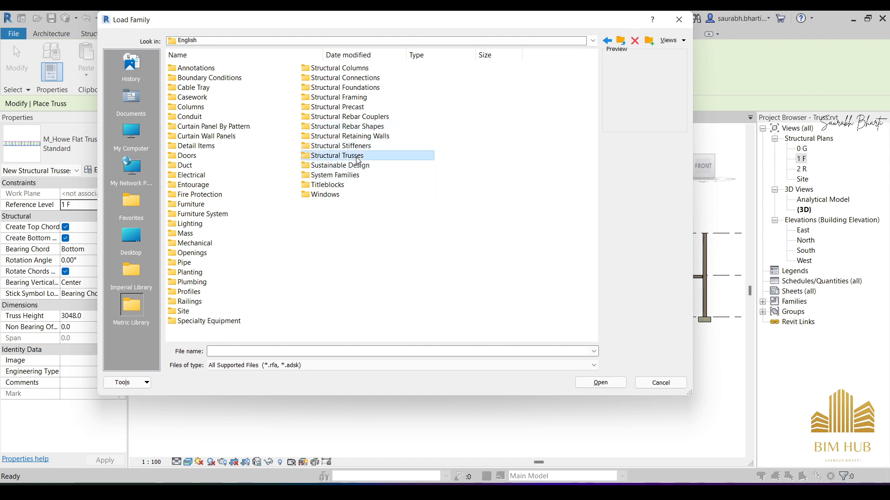
double_click(325, 155)
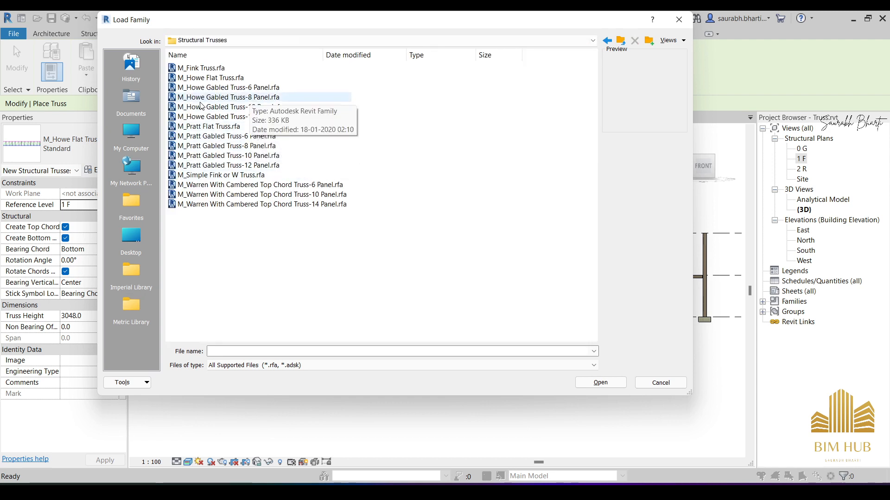
left_click(262, 98)
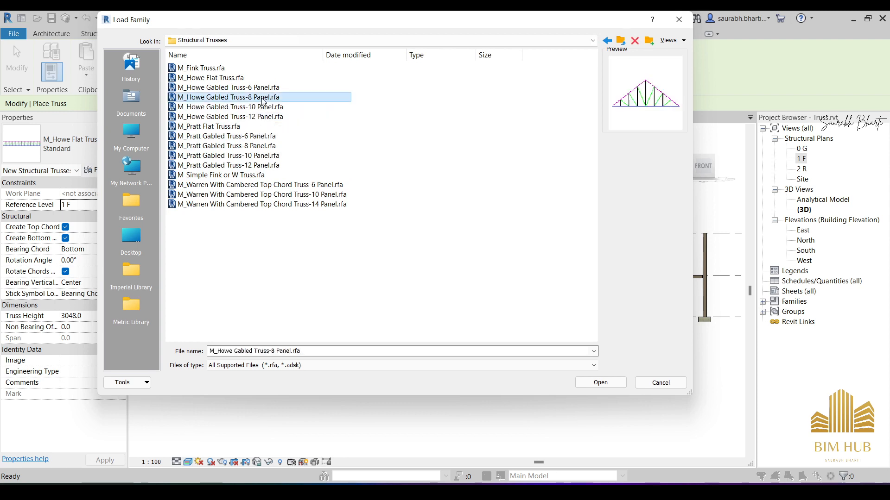
left_click(601, 382)
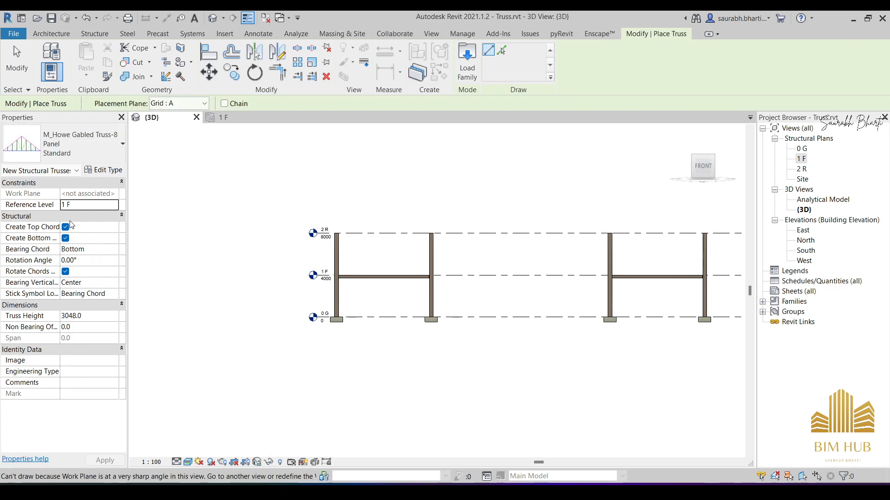
- Open the type properties of the Howe gabled truss and resize the dialog to uncover the instance properties
left_click(104, 171)
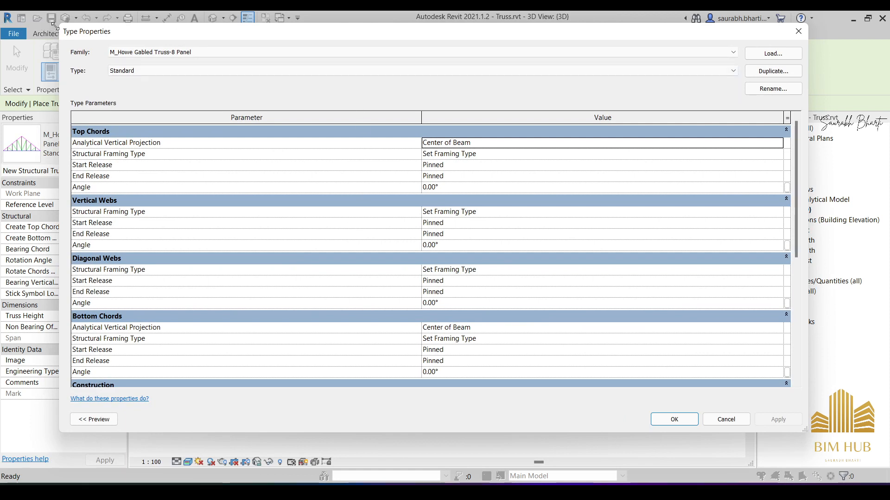
left_click_drag(63, 31, 99, 34)
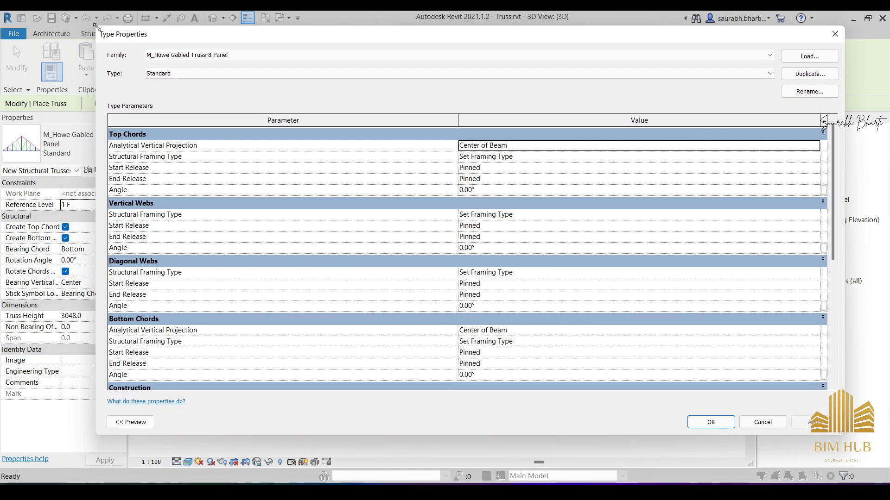
left_click_drag(97, 32, 319, 46)
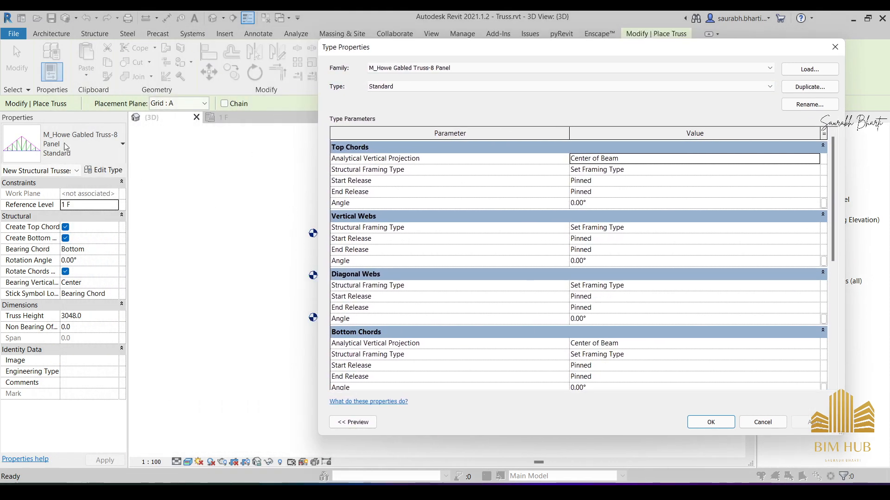
left_click_drag(416, 52, 423, 50)
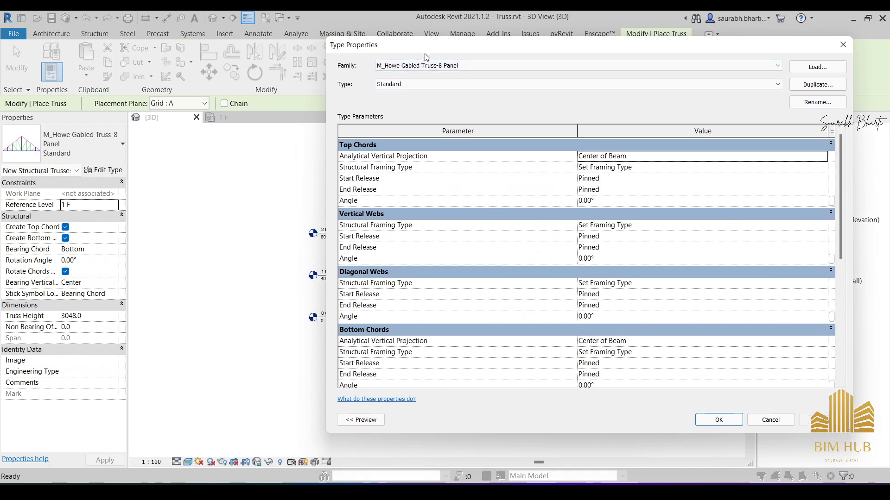
- Show the truss type's preview and examine its top chords, bottom chord, vertical webs and diagonal webs
left_click(361, 420)
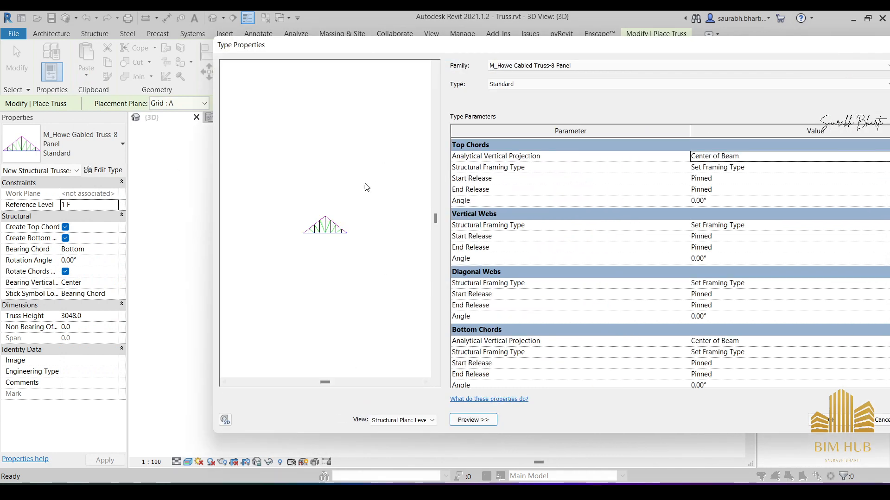
scroll(346, 225, "up", 1)
middle_click_drag(365, 234, 302, 225)
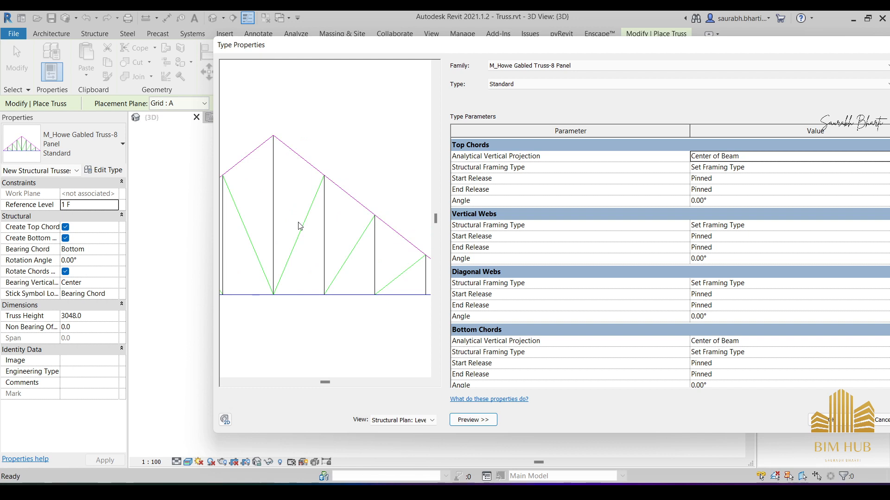
scroll(299, 221, "down", 4)
left_click_drag(406, 45, 316, 48)
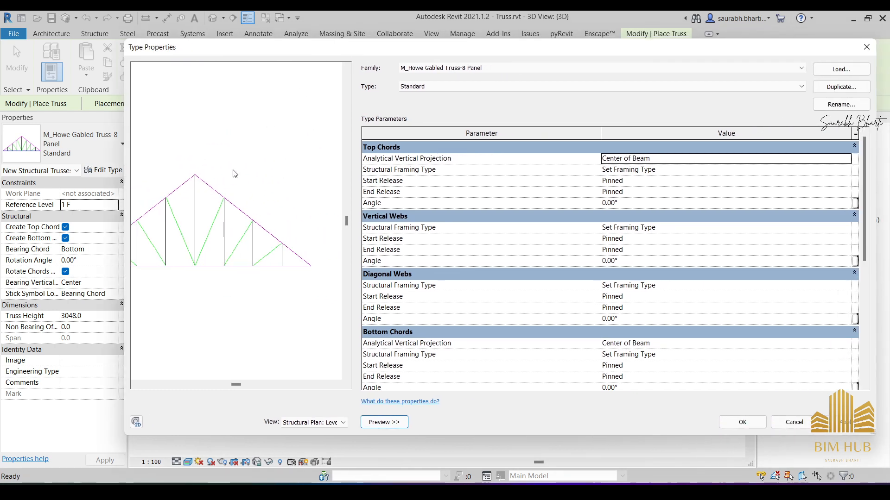
scroll(249, 218, "down", 2)
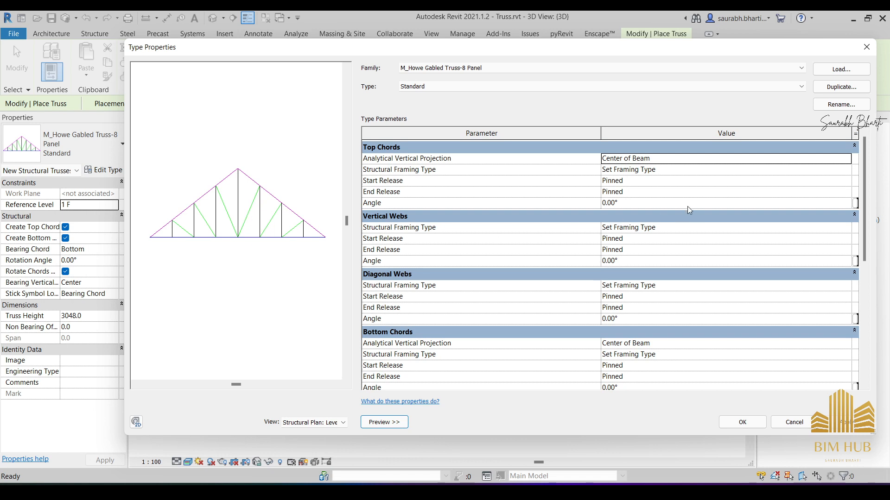
- Set the structural framing type of the truss's top chords to M_C-Channel:C230X22
left_click_drag(585, 50, 571, 48)
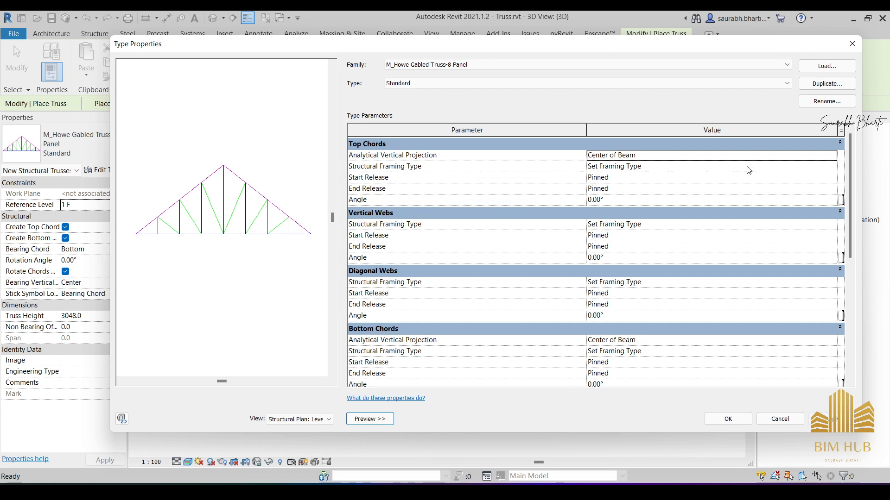
left_click(823, 167)
left_click(829, 166)
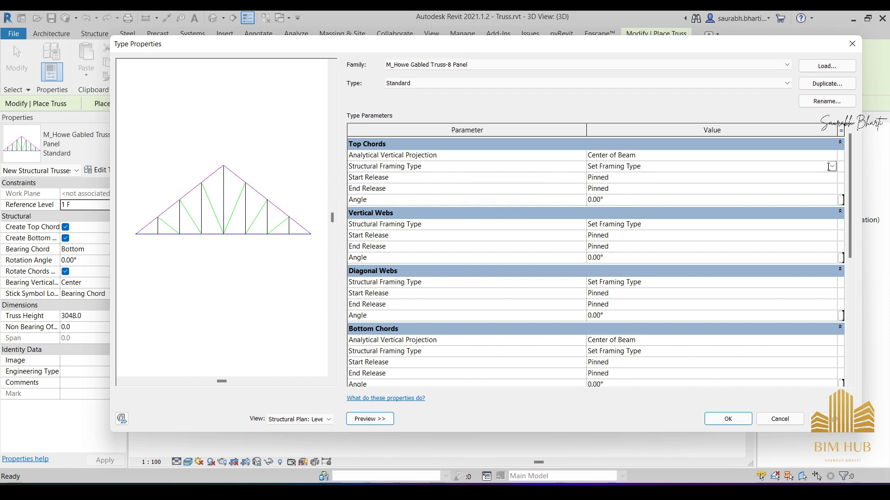
left_click(832, 167)
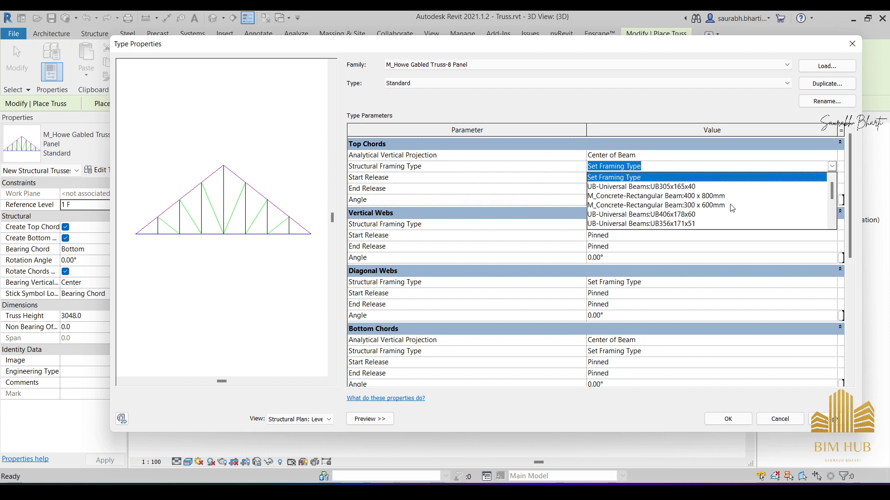
scroll(731, 208, "down", 5)
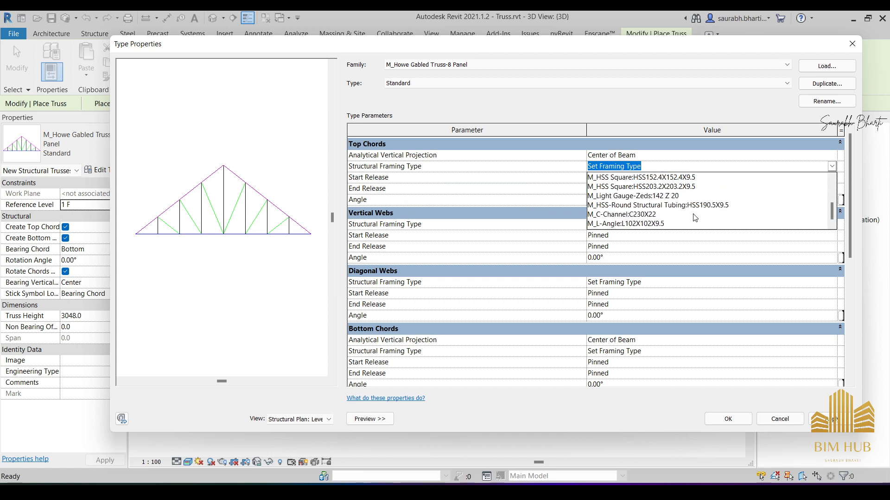
left_click(668, 215)
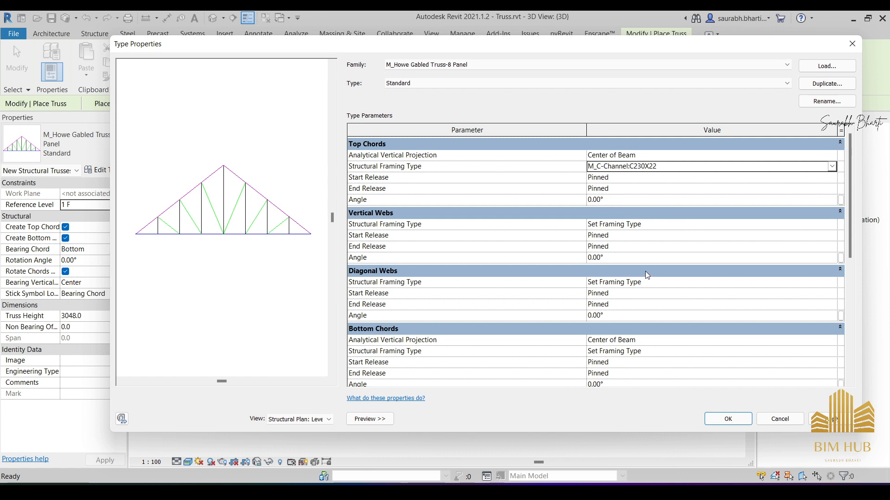
- Assign M_L-Angle:L102X102X9.5 as the structural framing type of both the vertical webs and the diagonal webs
left_click(832, 224)
left_click(833, 224)
scroll(661, 273, "down", 3)
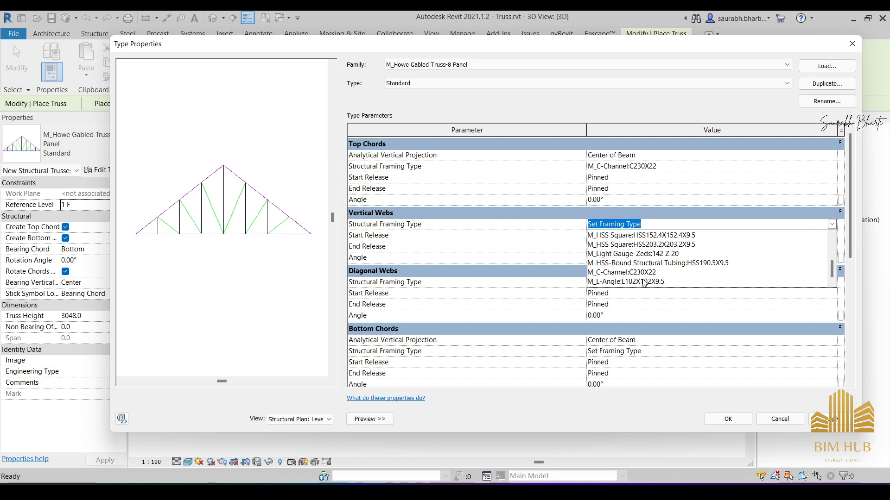
left_click(644, 282)
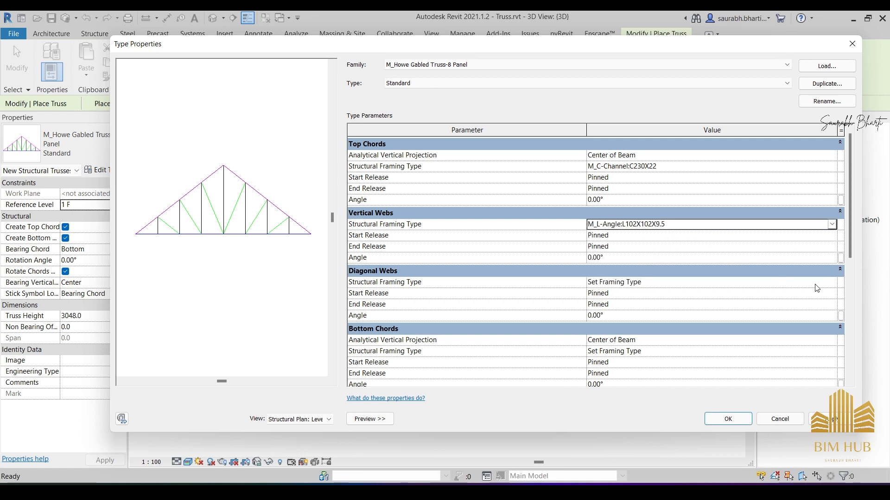
left_click(831, 284)
left_click(832, 283)
scroll(691, 339, "down", 3)
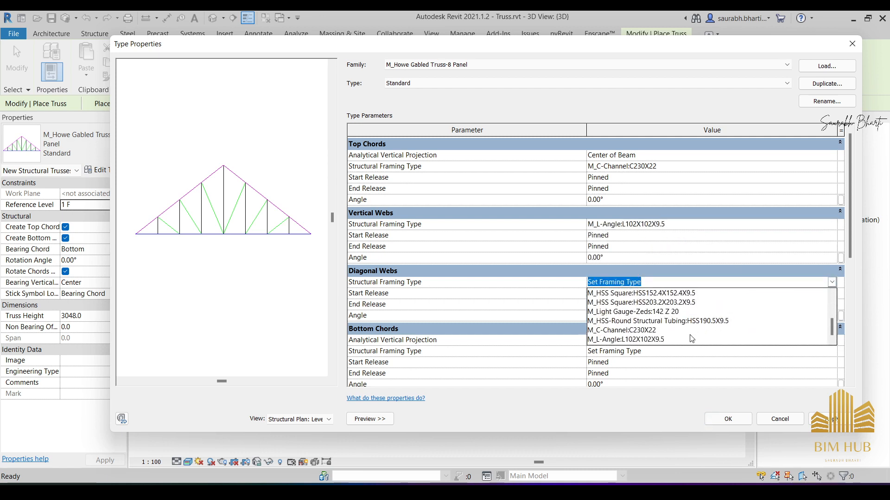
left_click(673, 340)
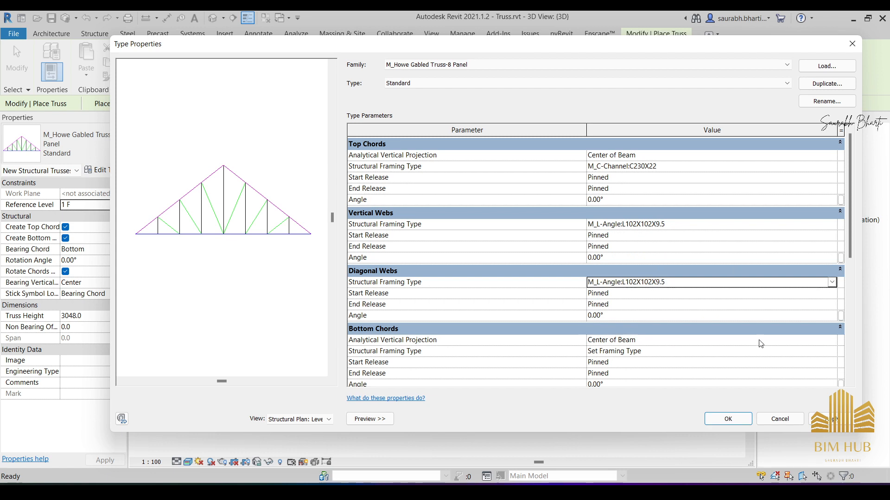
- Set the bottom chords' structural framing type to M_C-Channel:C230X22 and accept the truss type properties
left_click(834, 354)
left_click(832, 352)
scroll(722, 385, "down", 3)
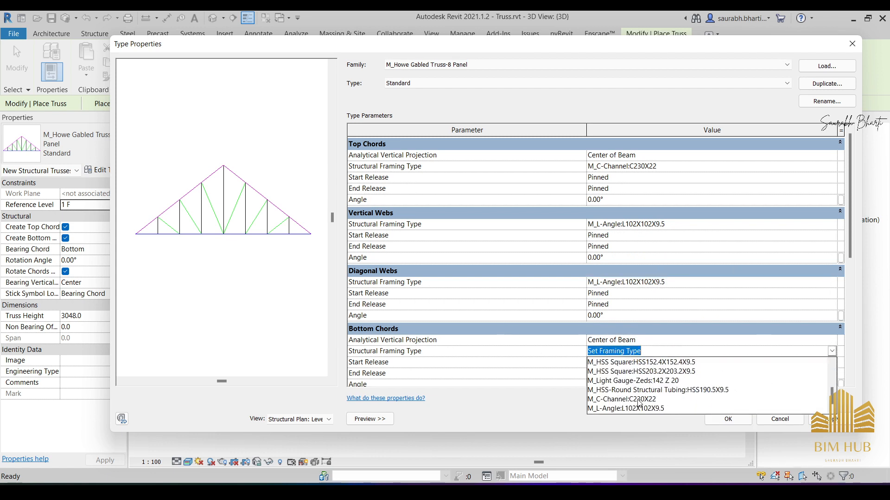
left_click(621, 399)
left_click(727, 419)
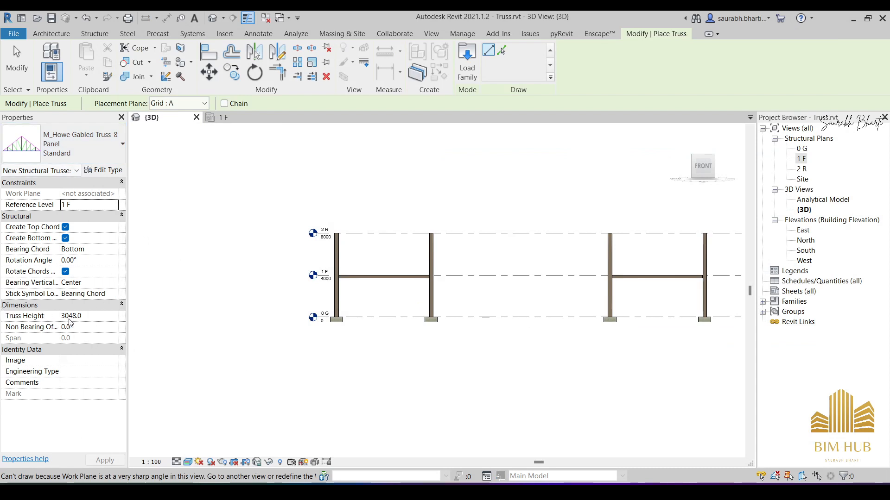
- Open the 2 R structural plan and start the Truss command with the reference level set to 2 R
left_click(801, 169)
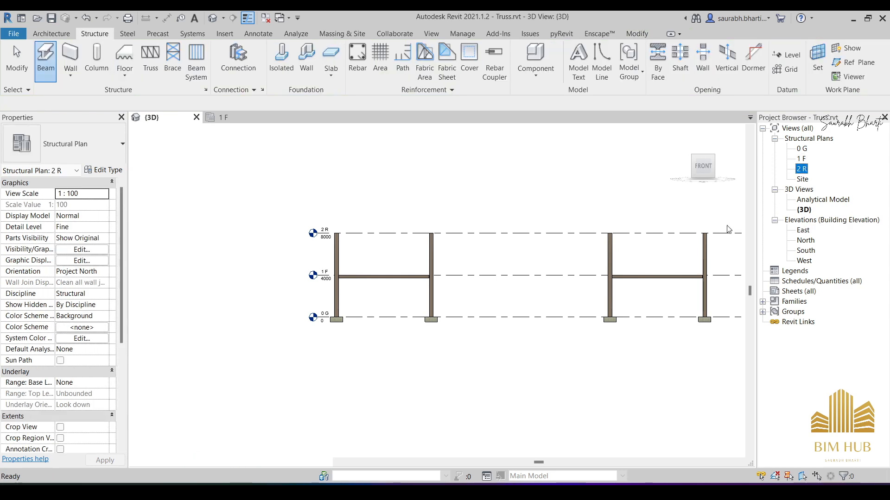
scroll(345, 333, "up", 1)
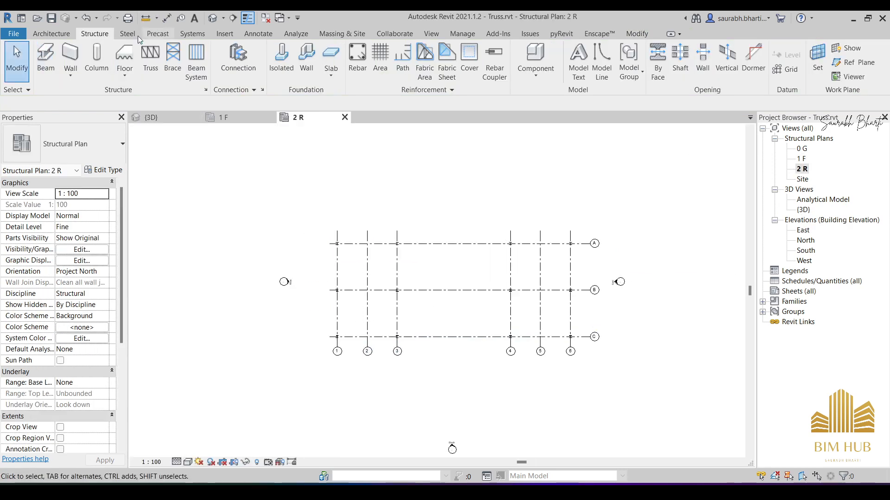
left_click(155, 56)
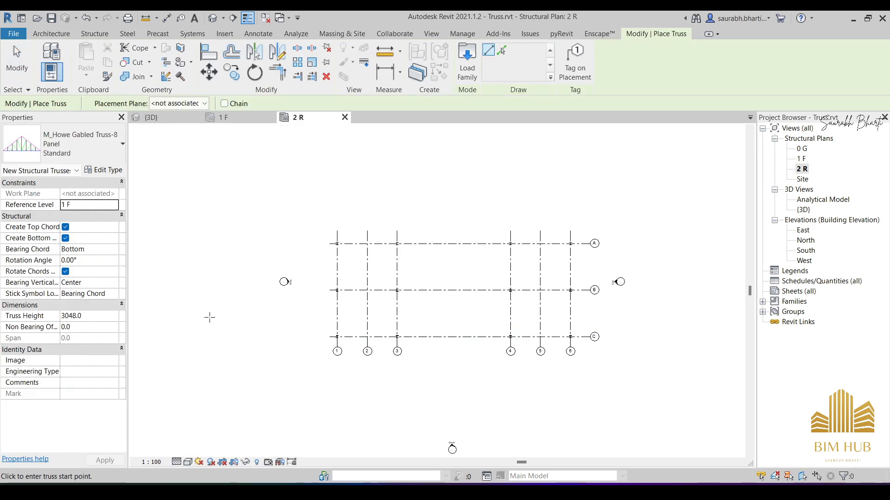
scroll(315, 338, "up", 3)
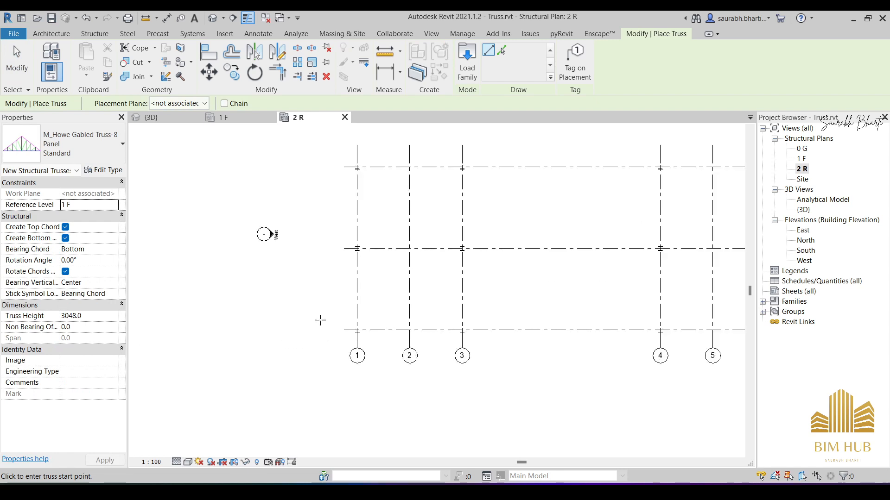
left_click(112, 205)
left_click(113, 205)
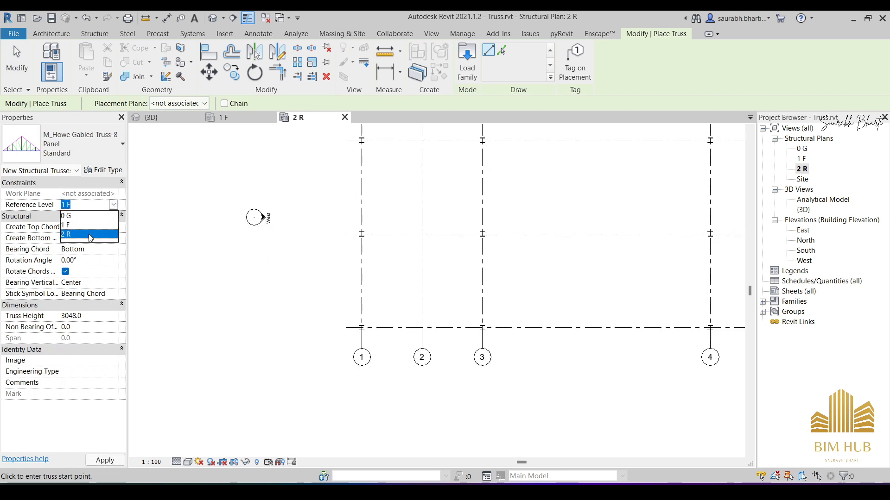
left_click(95, 235)
- Place the Howe gabled truss along grid C from the column centre at grid 1 to the column centre at grid 3
scroll(363, 329, "up", 5)
scroll(363, 329, "up", 2)
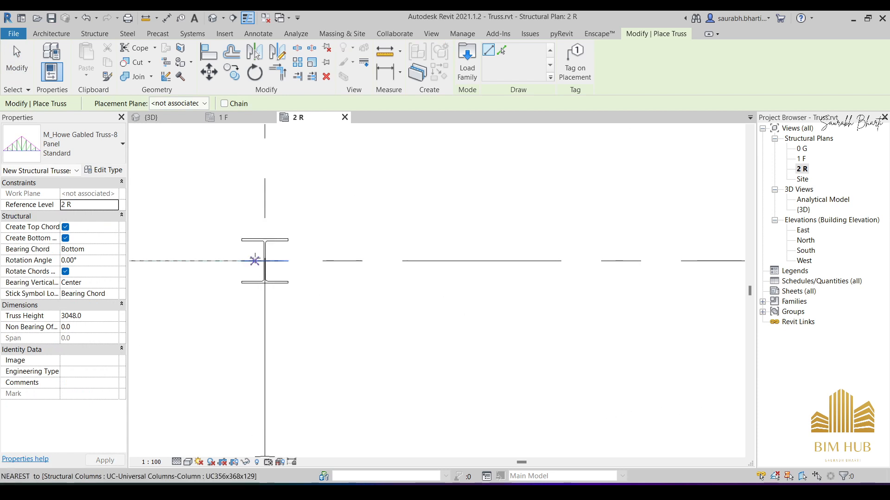
scroll(262, 262, "up", 5)
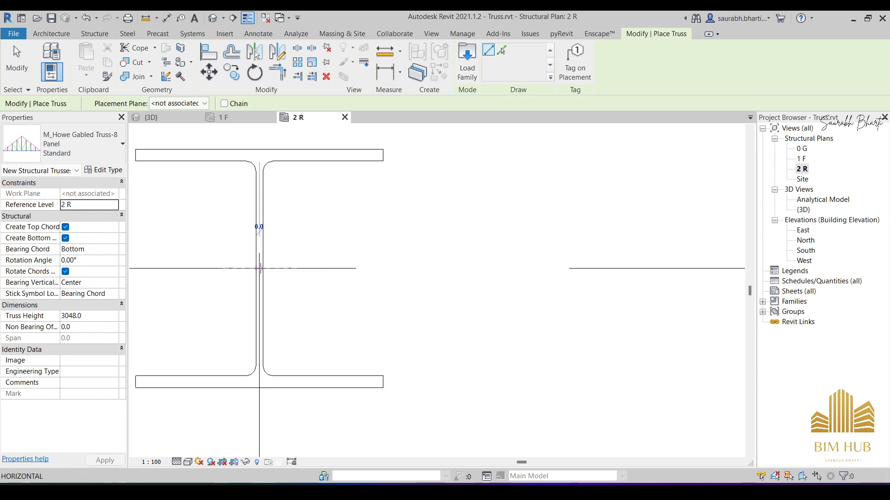
left_click(260, 268)
scroll(441, 284, "down", 5)
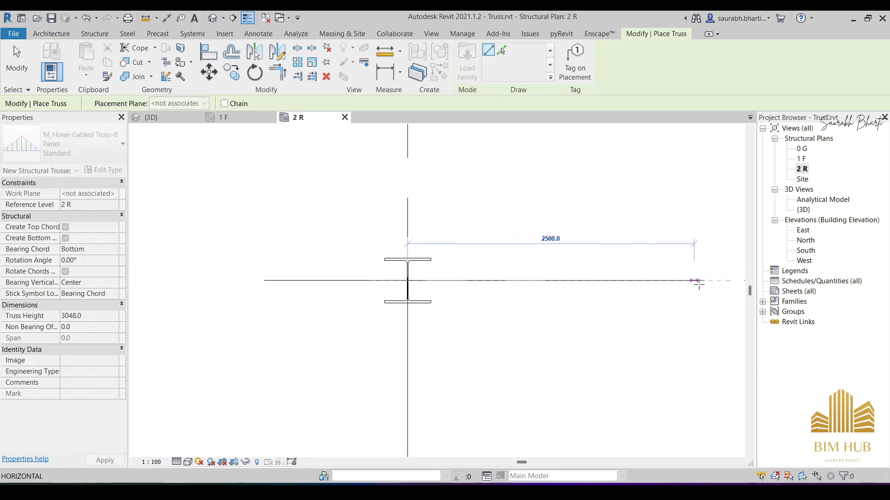
scroll(455, 274, "down", 3)
scroll(625, 268, "up", 9)
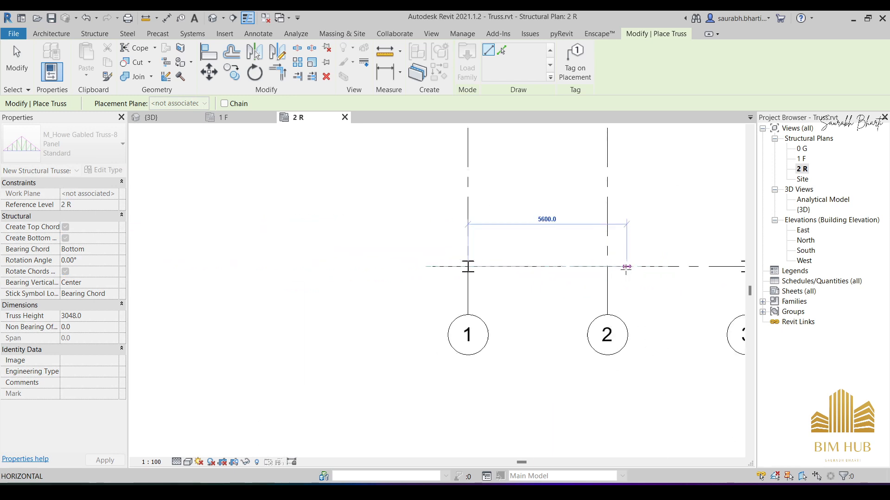
scroll(611, 269, "down", 10)
middle_click_drag(616, 277, 429, 281)
scroll(500, 269, "up", 10)
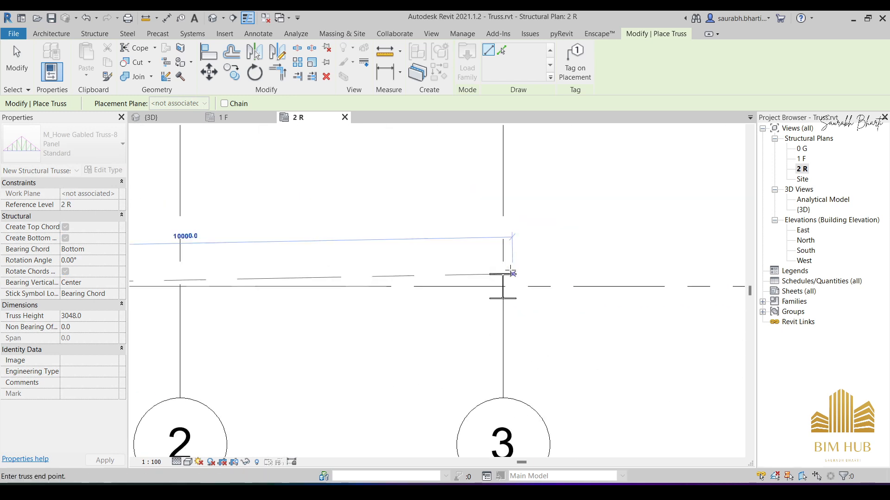
scroll(493, 297, "up", 3)
scroll(494, 296, "up", 2)
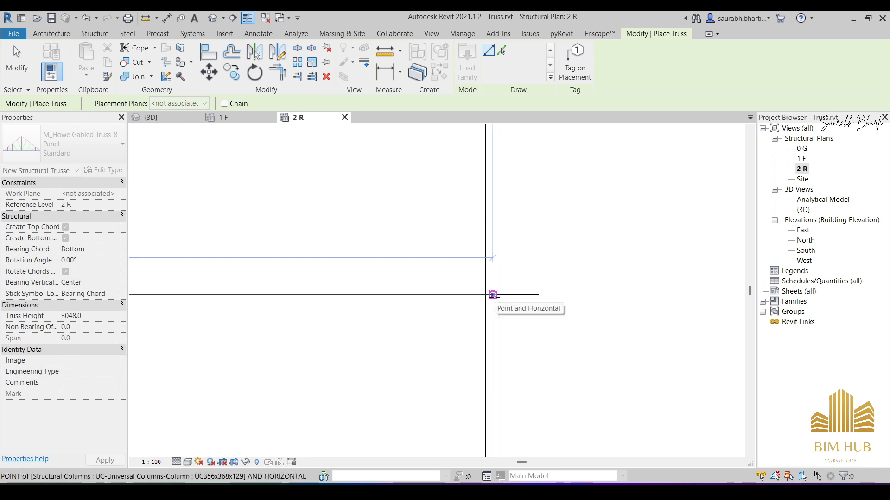
left_click(494, 296)
scroll(494, 296, "down", 12)
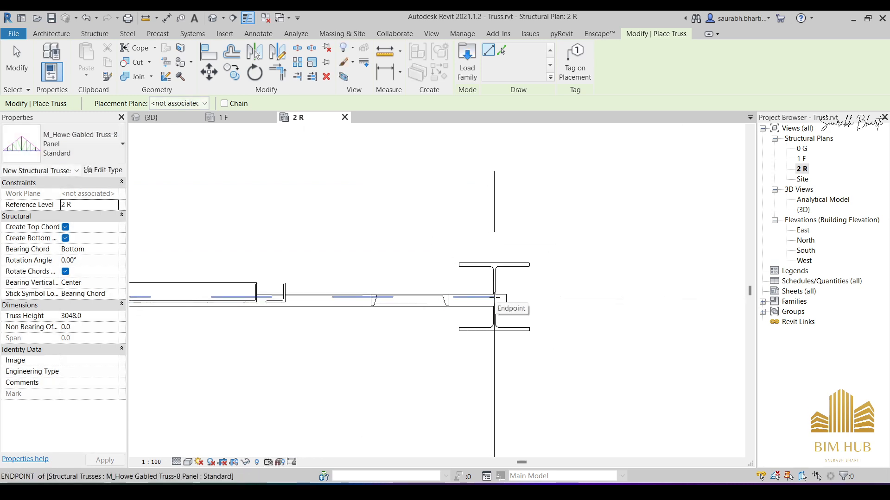
key("Escape")
key("Escape")
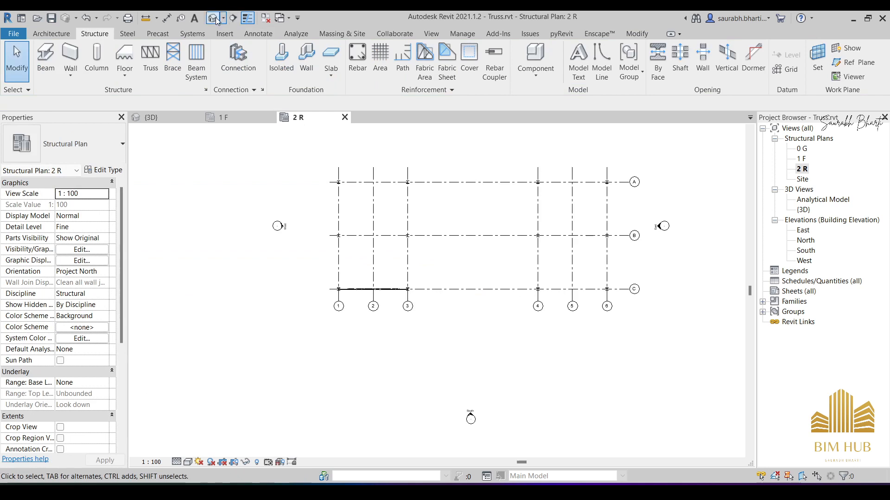
- Switch to the 3D view and set the placed truss's height to 2000, checking its seating on the columns
left_click(214, 18)
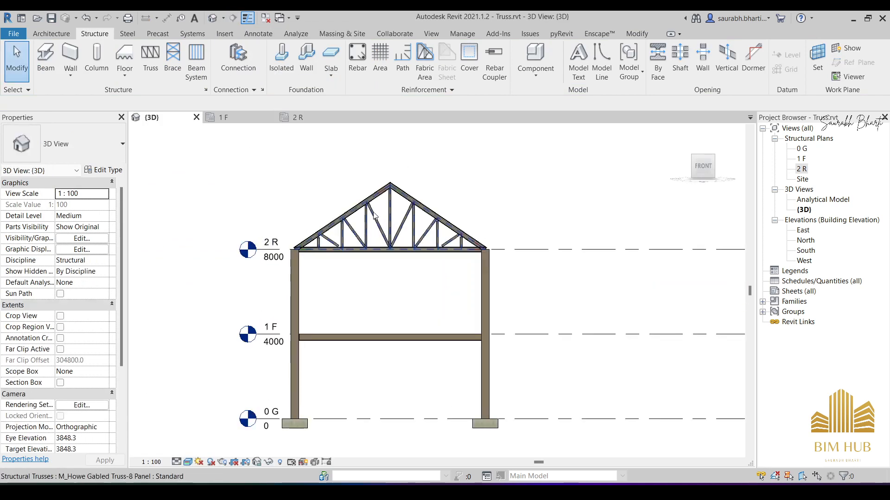
scroll(456, 261, "up", 5)
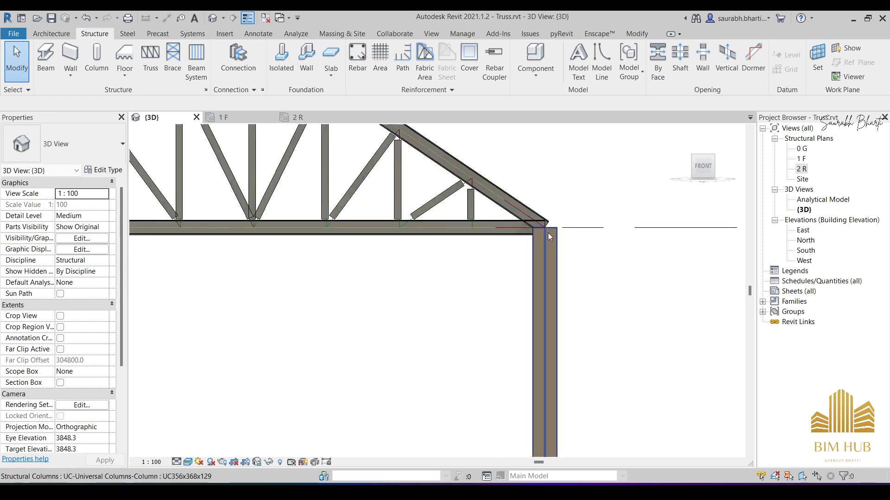
scroll(551, 250, "down", 5)
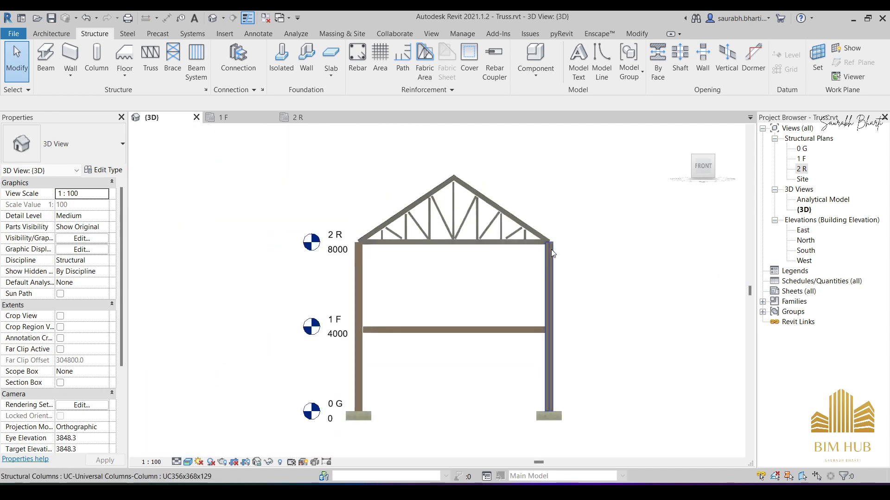
left_click(454, 199)
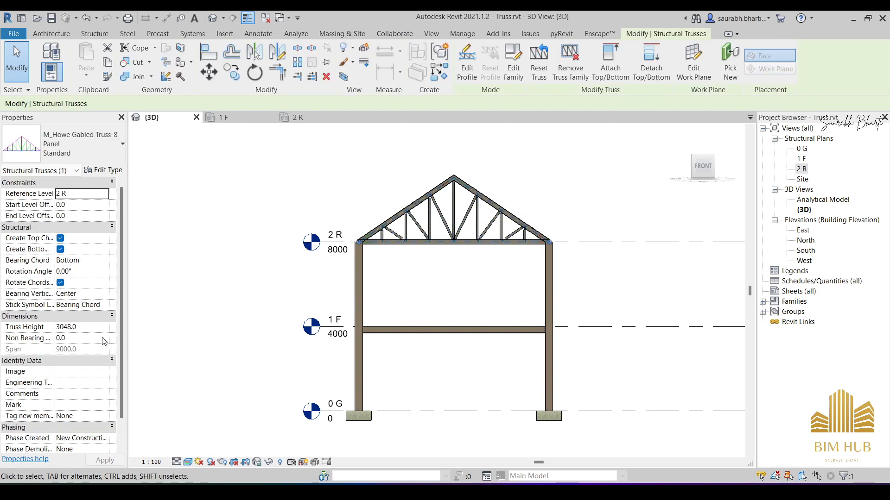
left_click(87, 328)
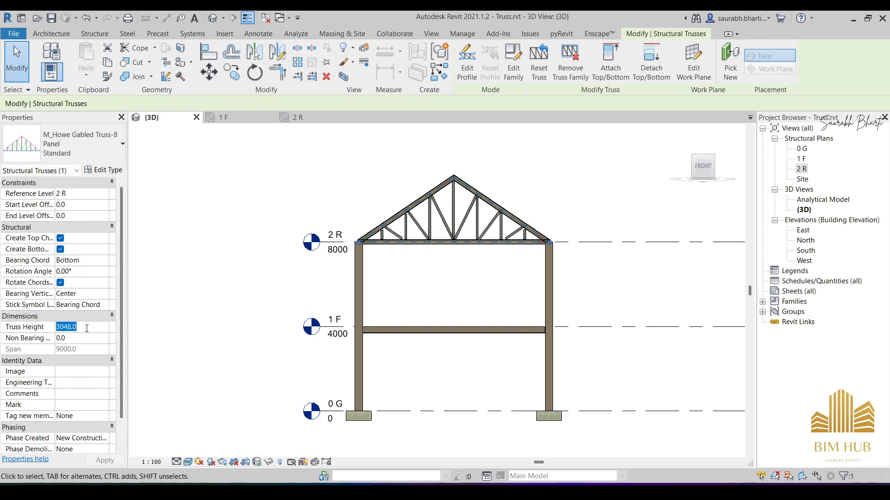
type("2000")
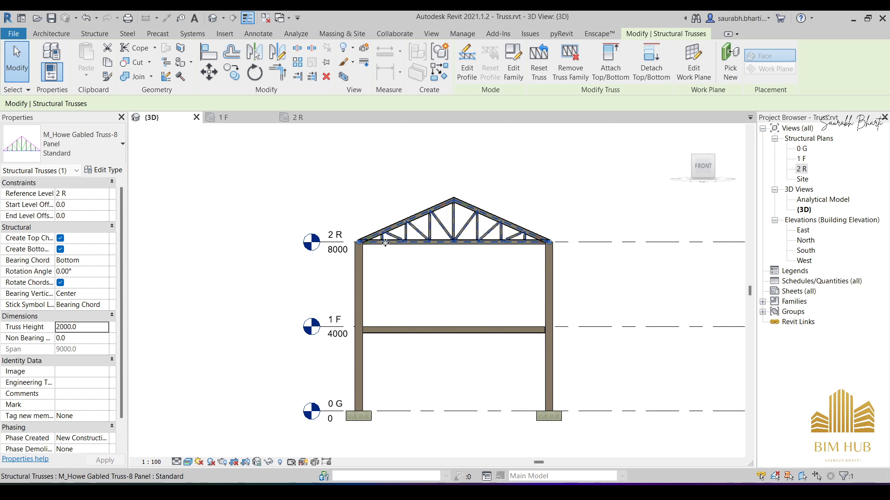
scroll(371, 241, "up", 4)
scroll(345, 253, "up", 3)
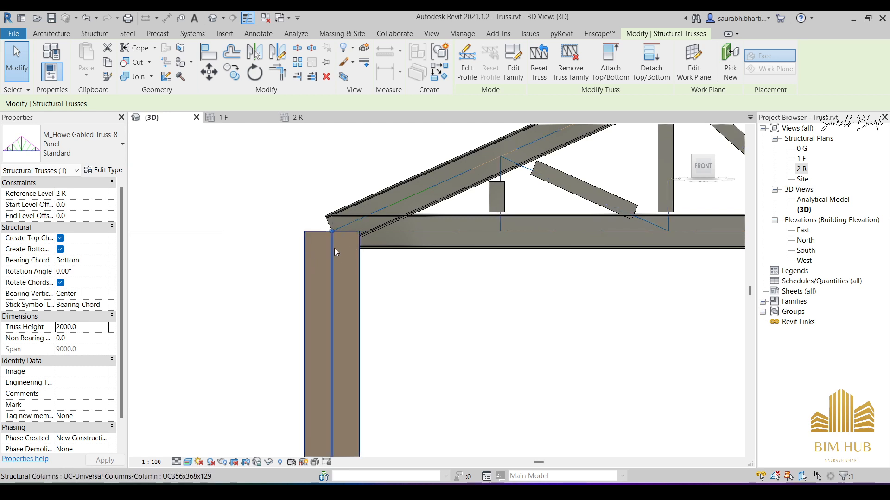
scroll(336, 245, "down", 5)
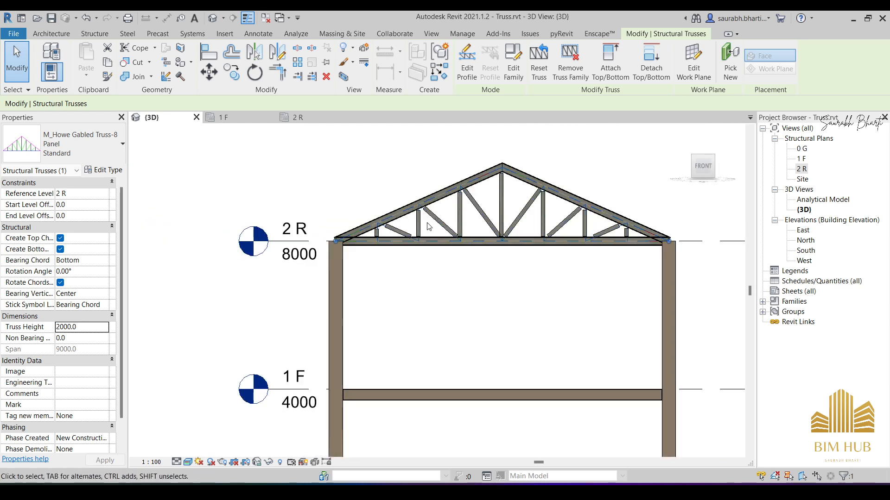
key("Escape")
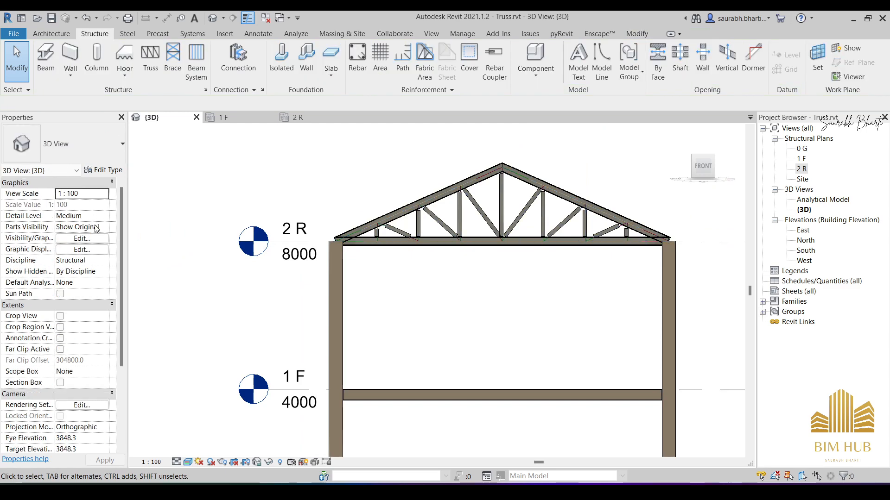
- Select the gabled truss on grid C and switch the 3D view's visual style to Hidden Line
left_click(452, 193)
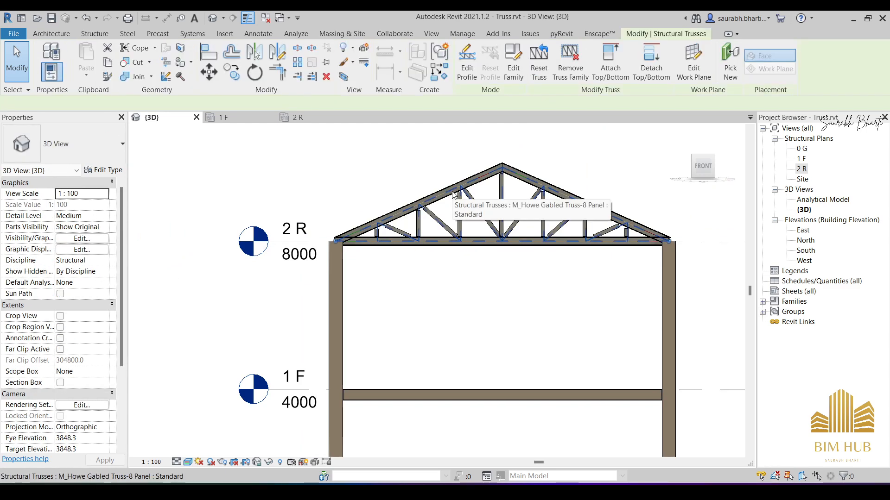
left_click(188, 462)
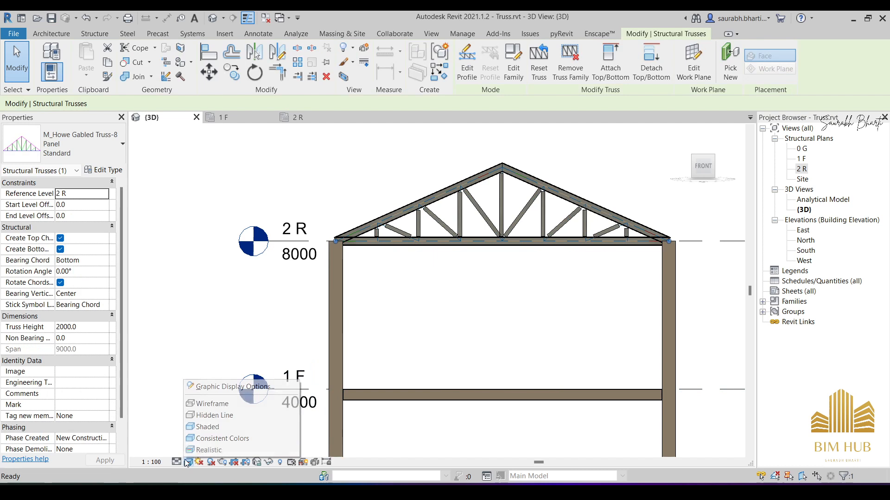
left_click(197, 416)
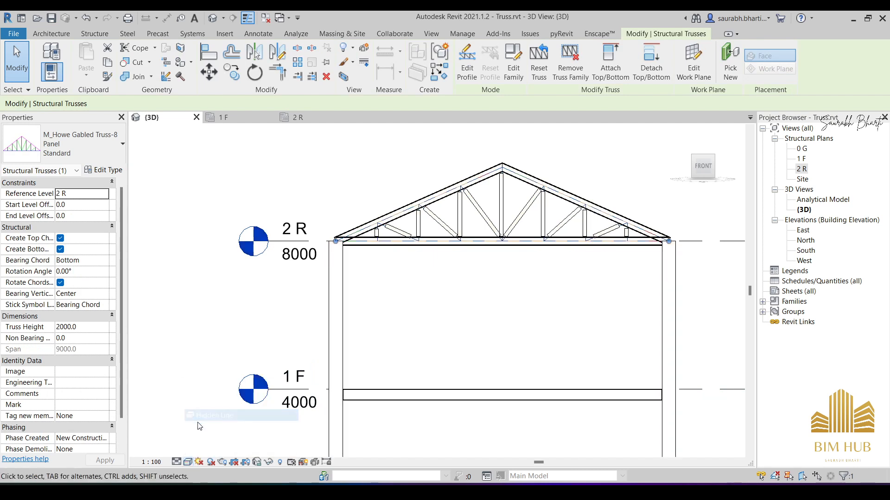
- Set both the start level offset and the end level offset of the gabled truss to 115
left_click(77, 206)
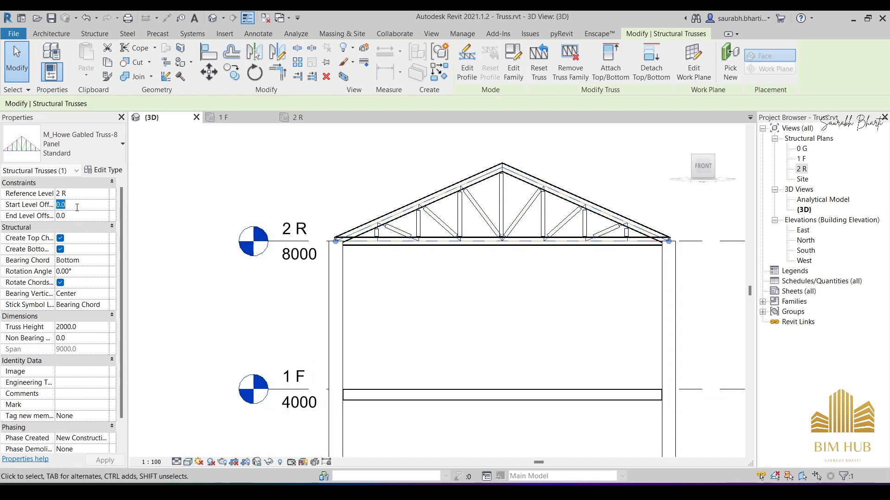
type("11")
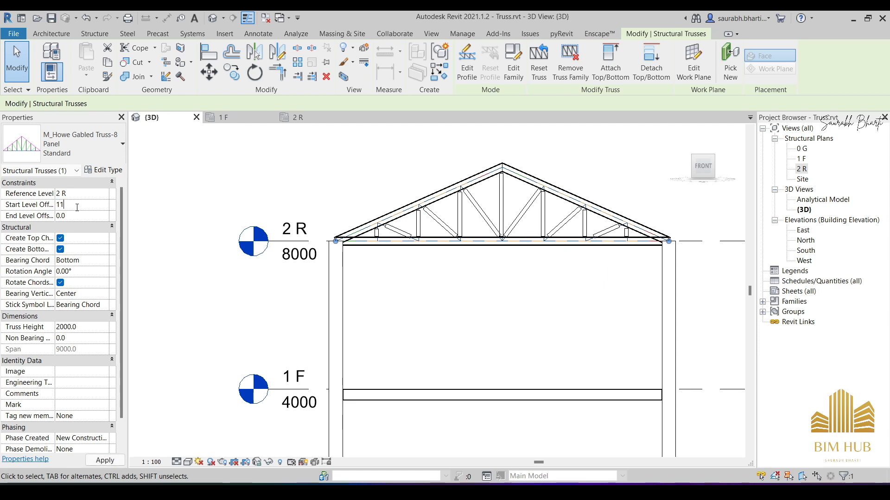
type("5")
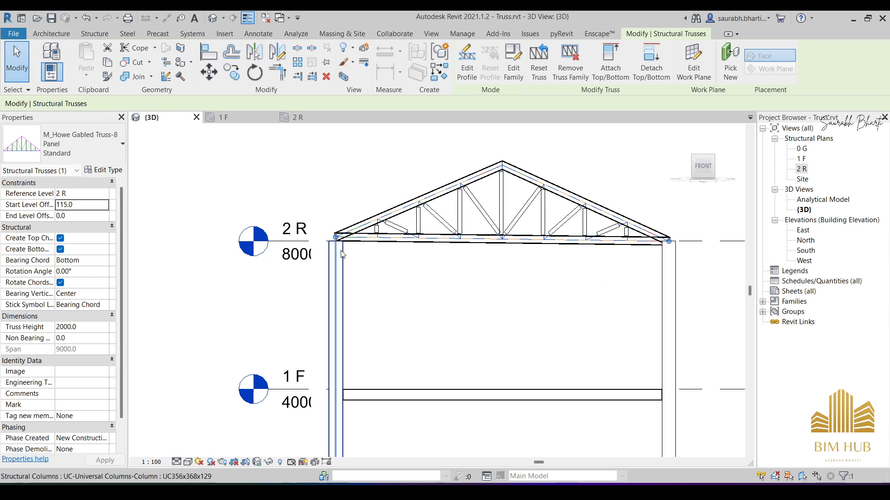
left_click(85, 218)
type("1")
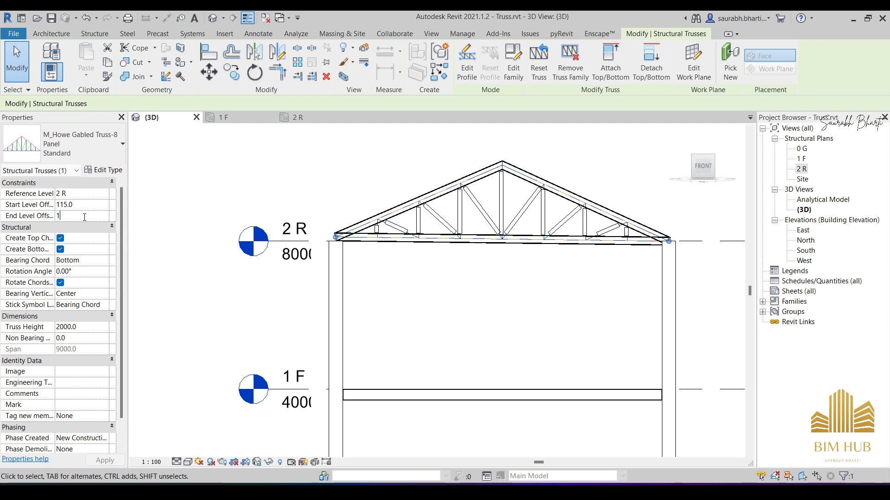
type("15")
key("Return")
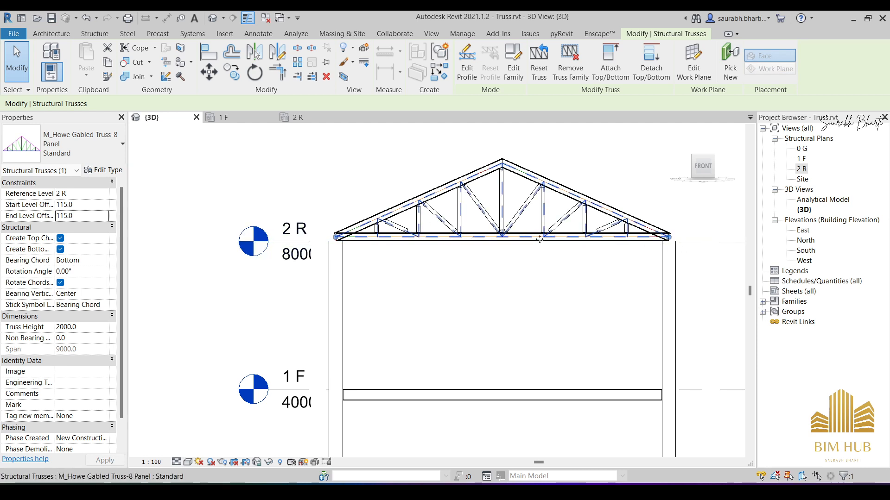
- Open the 2 R structural plan and start the Truss command with the M_Howe Flat Truss Standard type
scroll(462, 252, "down", 3)
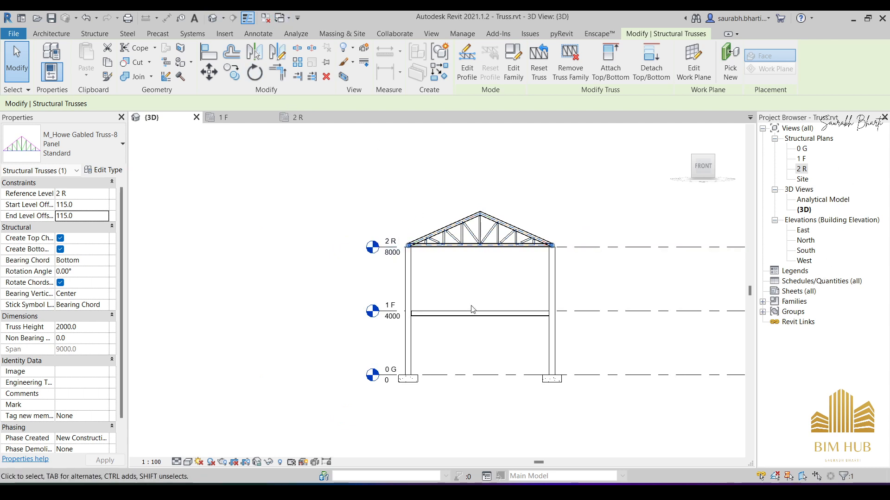
left_click(799, 169)
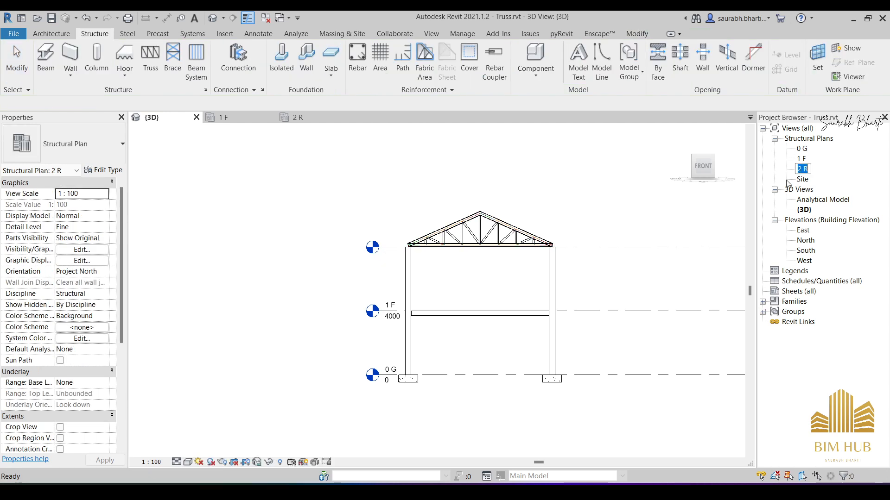
double_click(801, 170)
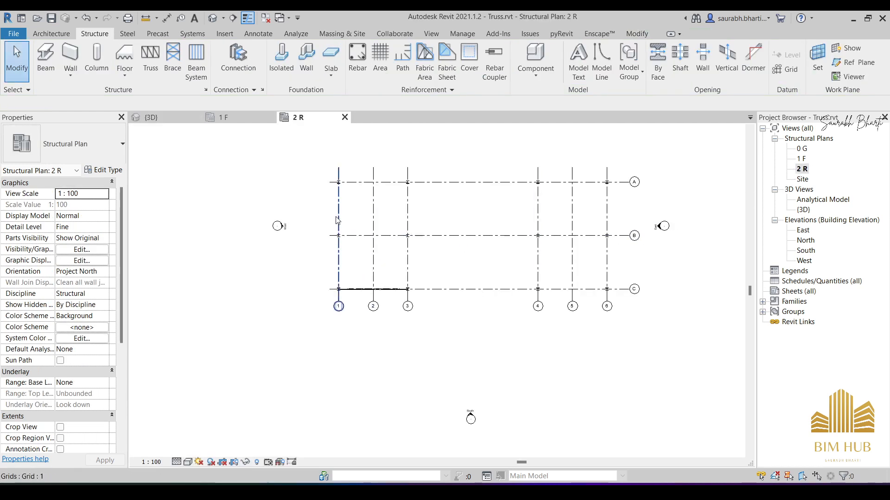
scroll(331, 275, "up", 2)
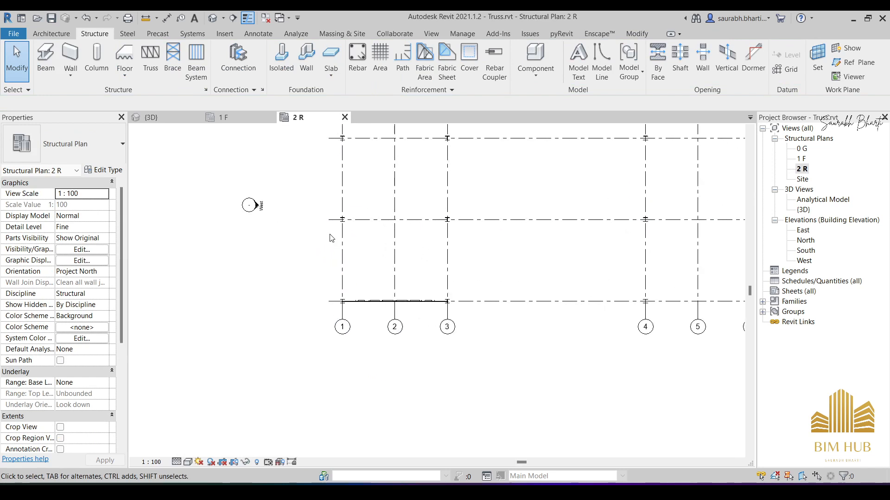
key("t")
key("r")
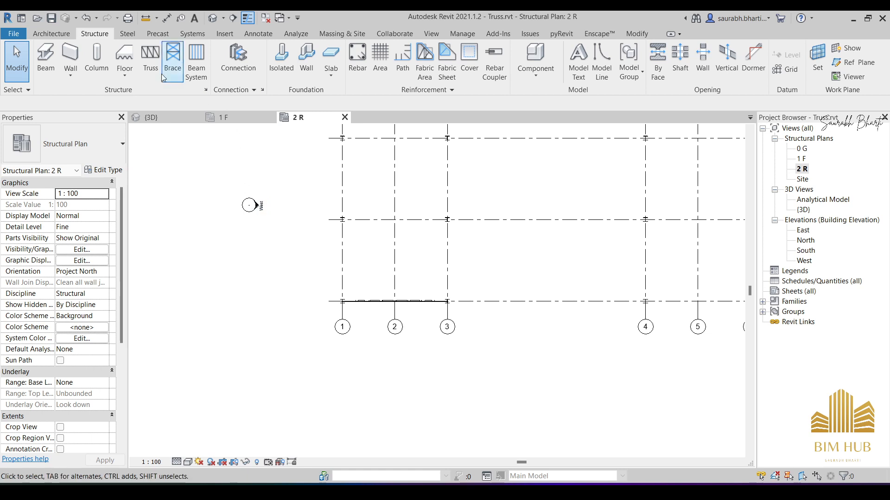
left_click(123, 144)
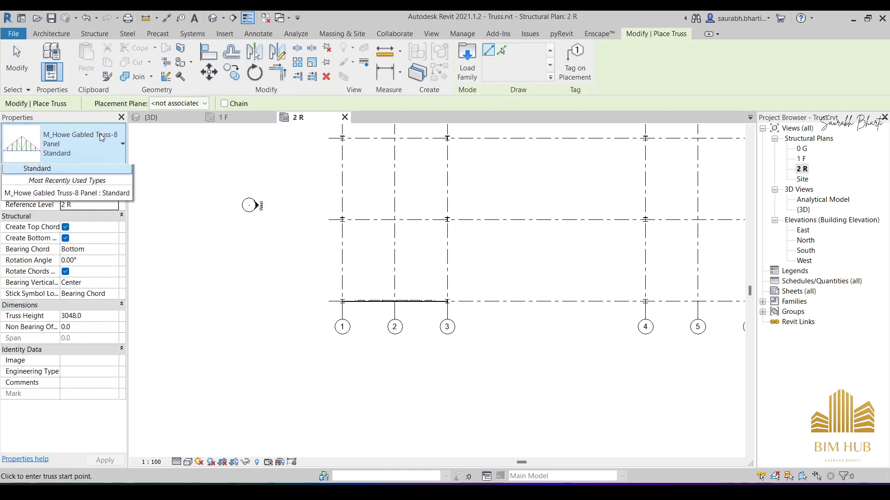
left_click(28, 177)
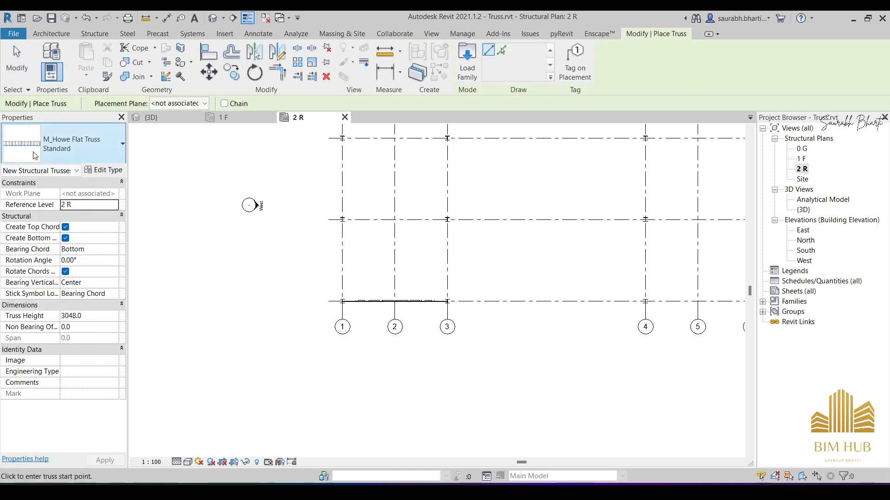
- Place the Howe flat truss along grid 1 from the column centre at grid A to the column centre at grid B
scroll(337, 249, "up", 2)
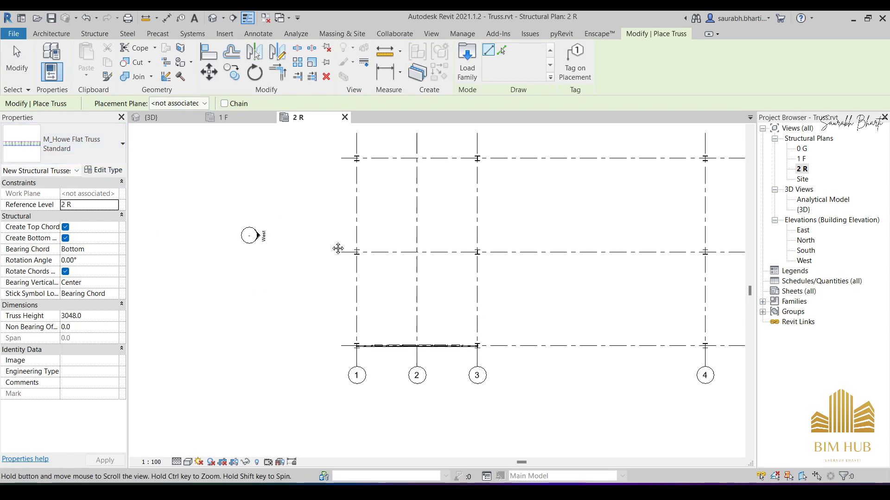
scroll(360, 145, "up", 5)
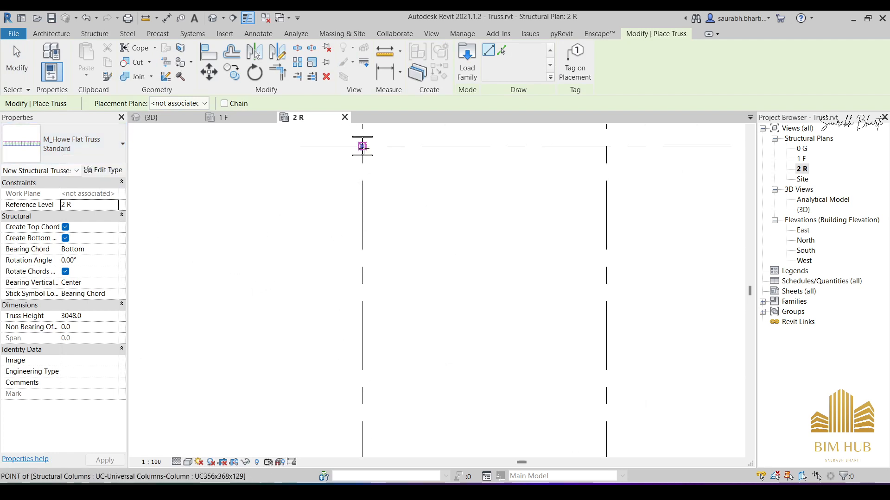
left_click(362, 146)
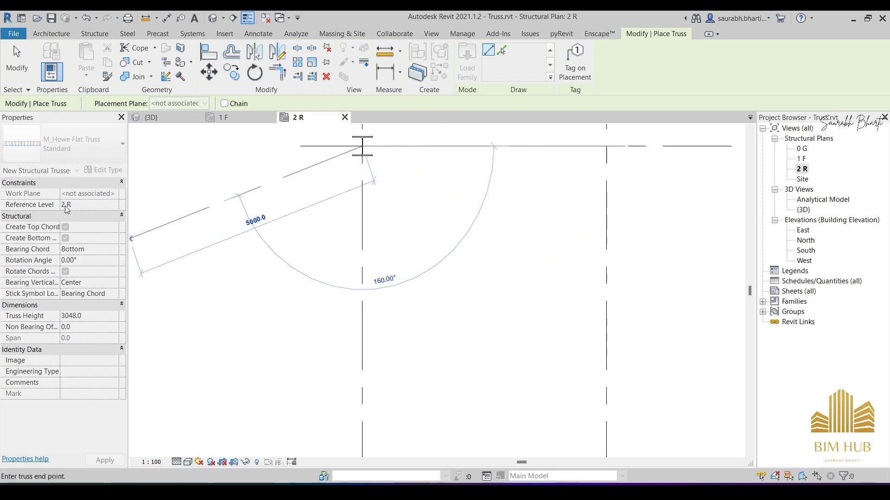
scroll(259, 277, "down", 3)
scroll(298, 375, "up", 5)
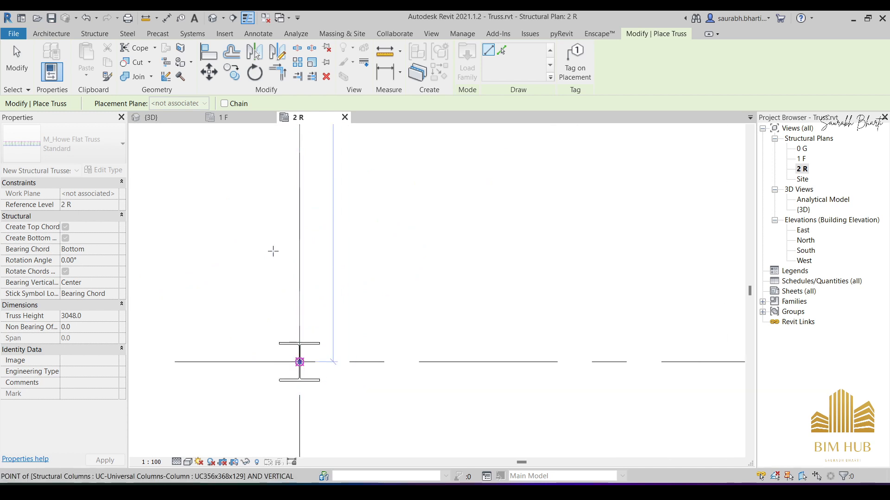
left_click(300, 250)
key("Escape")
key("Escape")
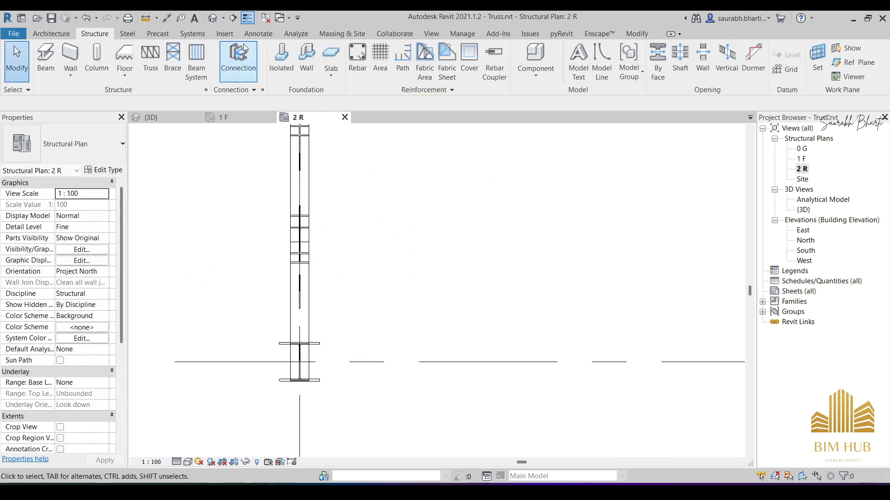
- Inspect the placed flat truss in the 3D view and in the West elevation
left_click(216, 20)
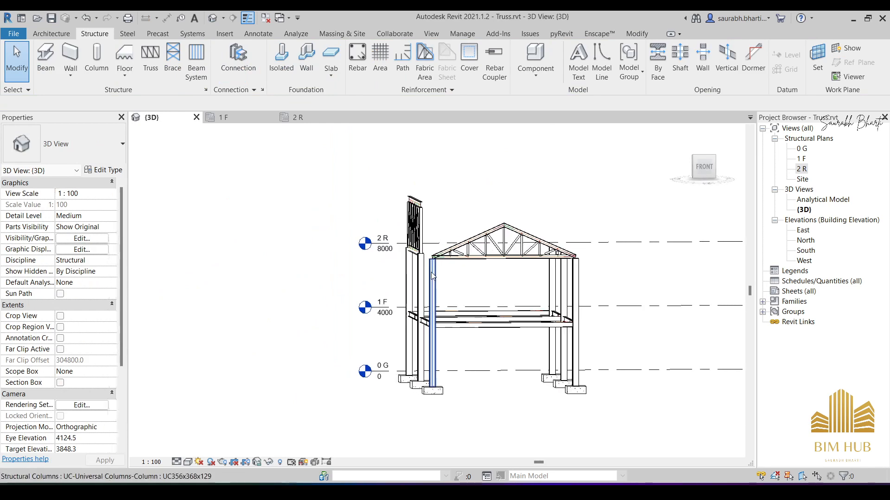
middle_click_drag(432, 276, 742, 214, "shift")
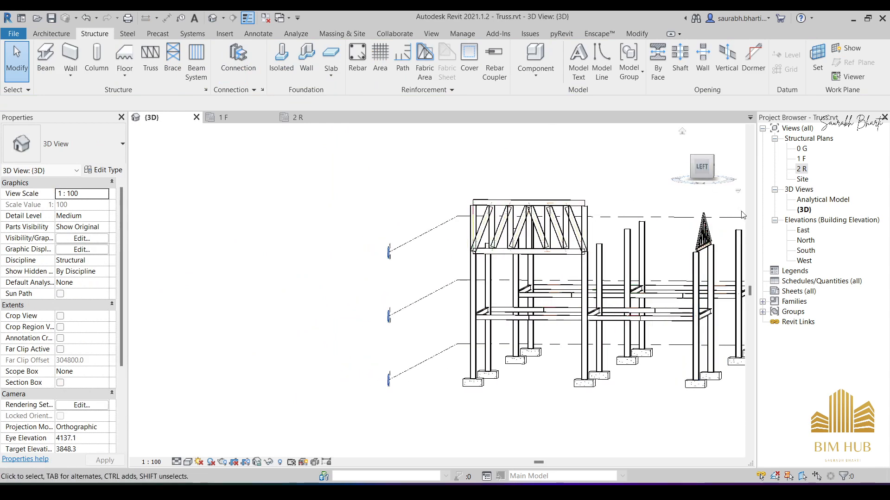
double_click(805, 260)
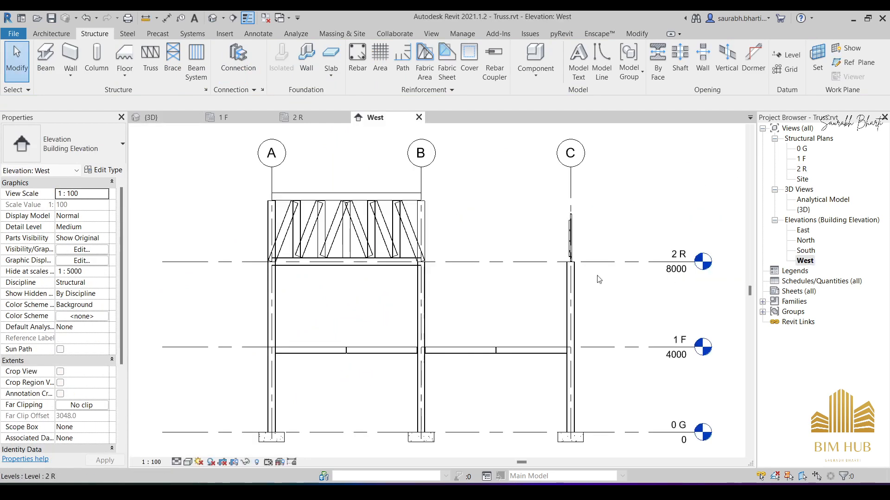
left_click(325, 228)
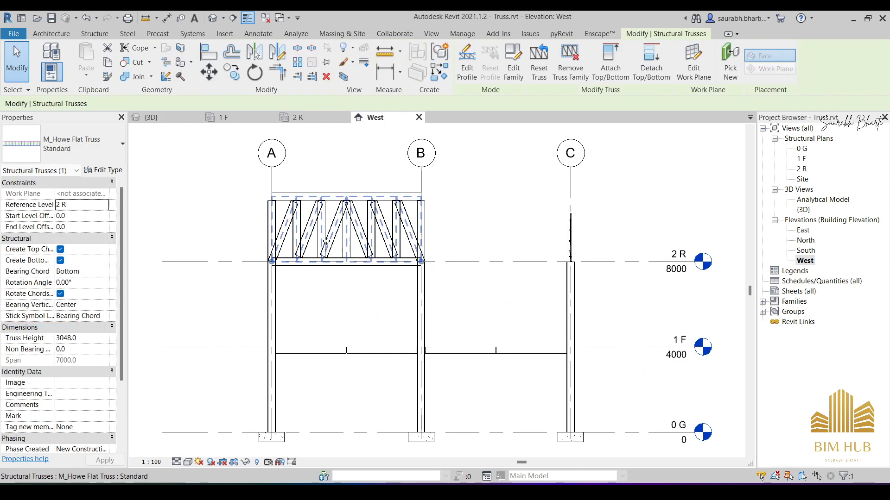
scroll(362, 235, "down", 2)
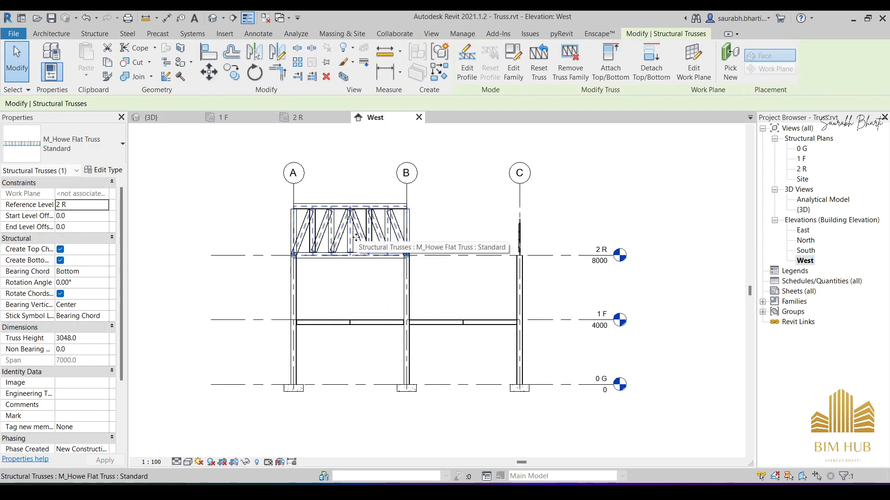
key("Escape")
scroll(354, 235, "up", 3)
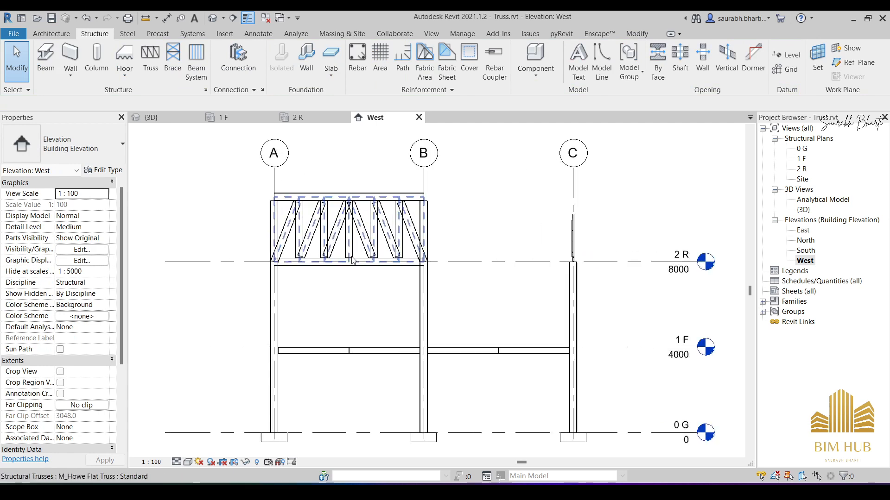
- Open the flat truss's type properties and set the top chords' structural framing type to M_L-Angle:L102X102X9.5
left_click(355, 236)
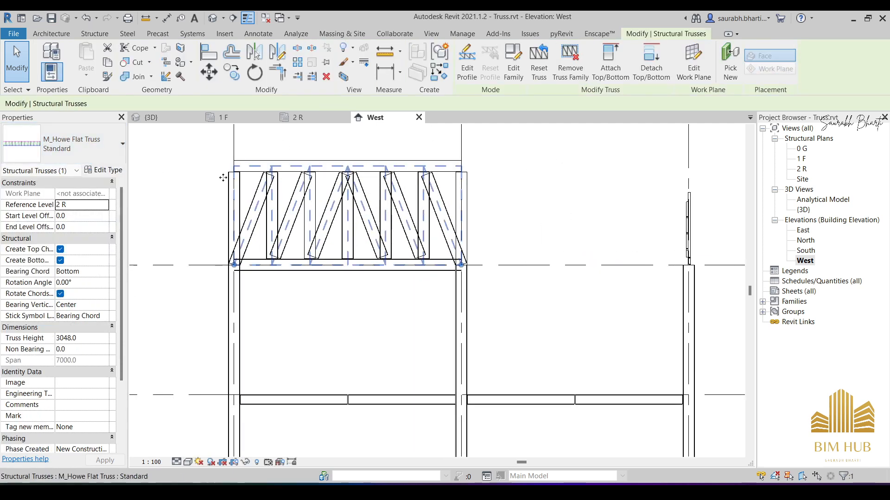
left_click(104, 170)
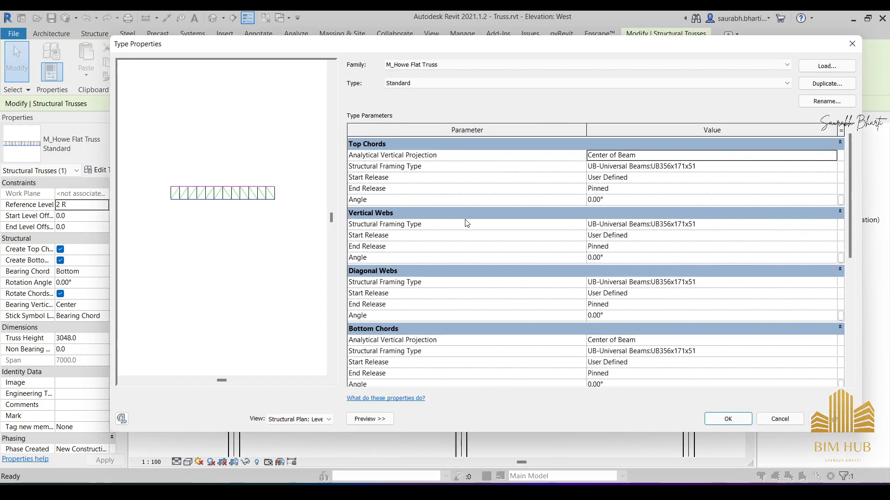
left_click(784, 170)
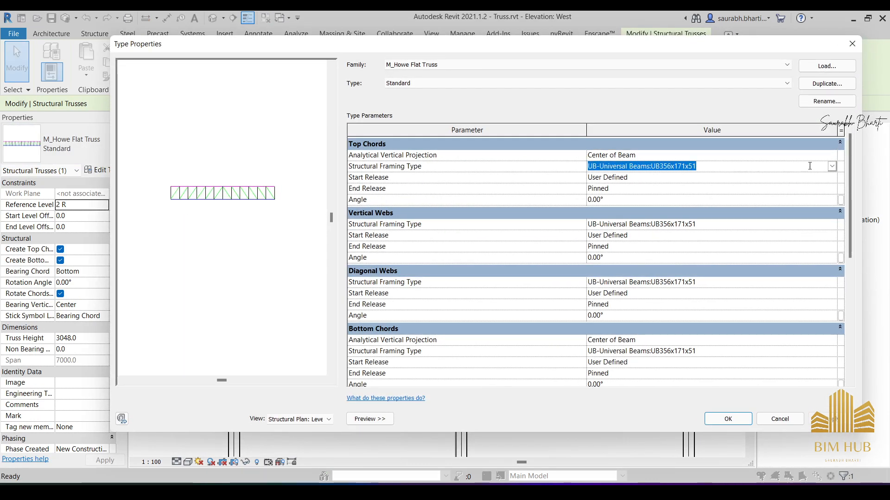
left_click(832, 166)
scroll(667, 226, "down", 2)
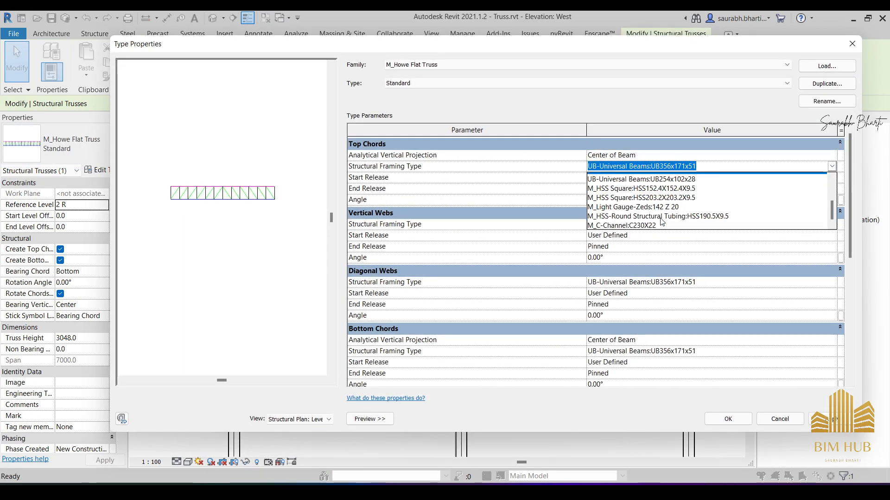
left_click(638, 224)
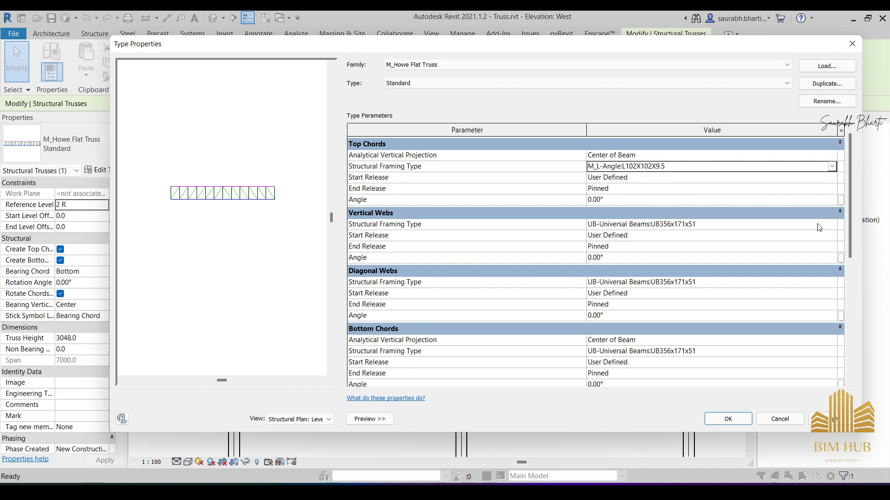
- Set the structural framing type of the vertical webs and the bottom chords to M_L-Angle:L102X102X9.5
left_click(832, 224)
scroll(671, 264, "down", 3)
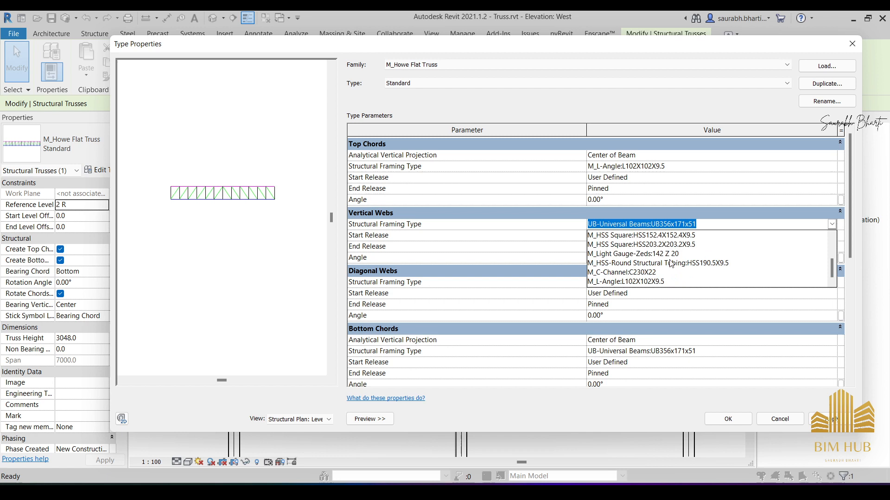
left_click(637, 282)
left_click(675, 169)
key("ctrl+c")
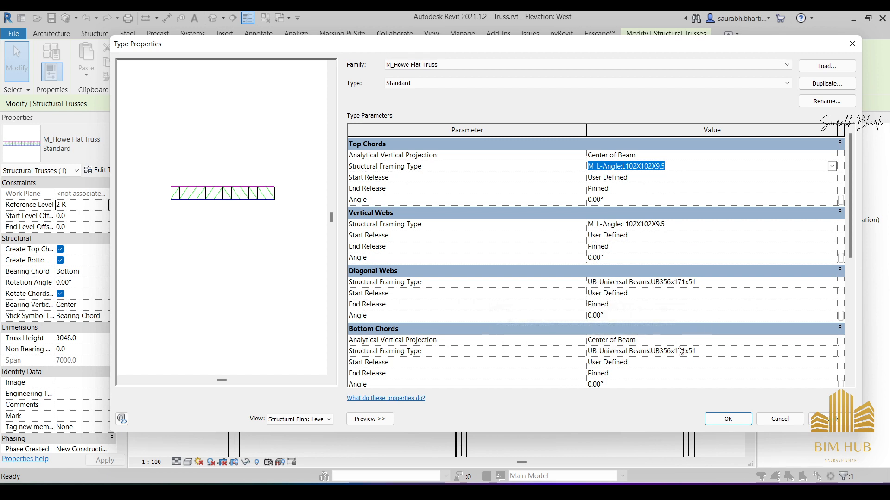
left_click(721, 352)
key("ctrl+v")
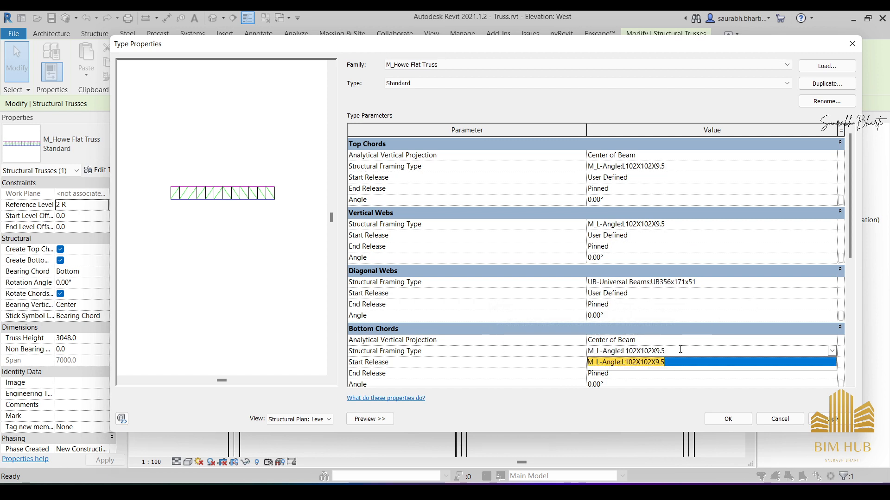
key("Return")
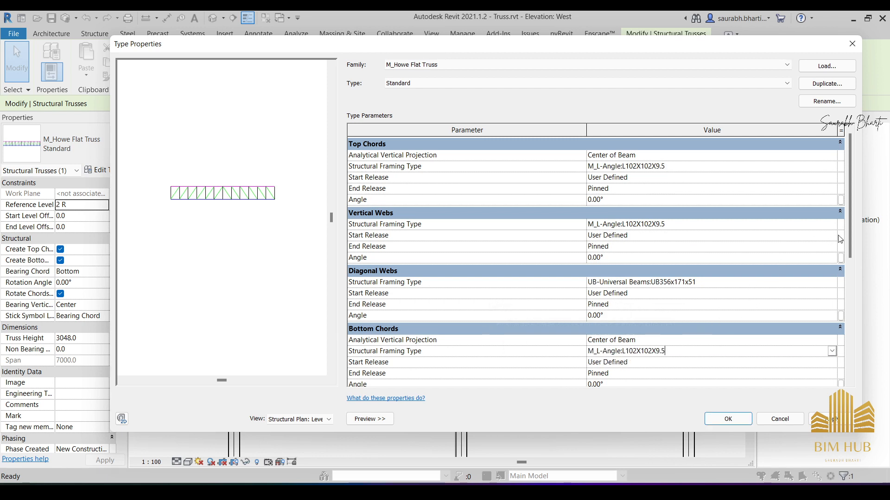
- Set the diagonal webs' structural framing type to M_L-Angle:L102X102X9.5 and apply the flat truss's type properties
scroll(847, 240, "down", 4)
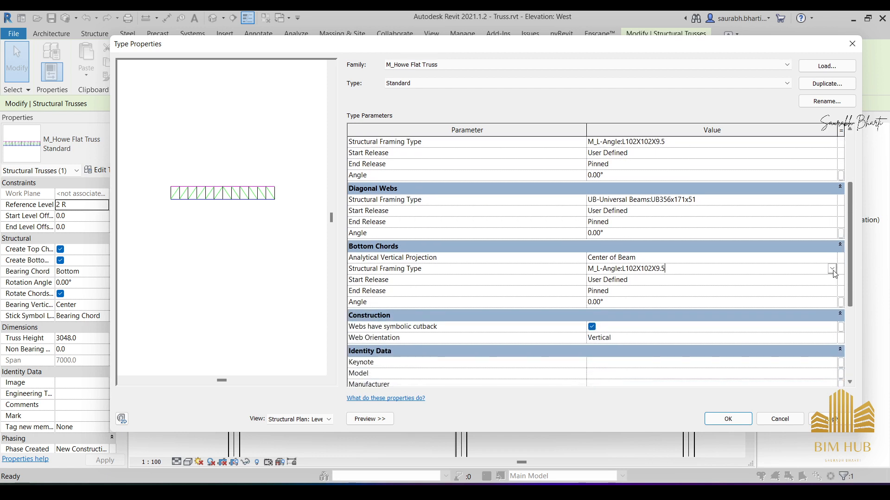
left_click(707, 201)
key("ctrl+v")
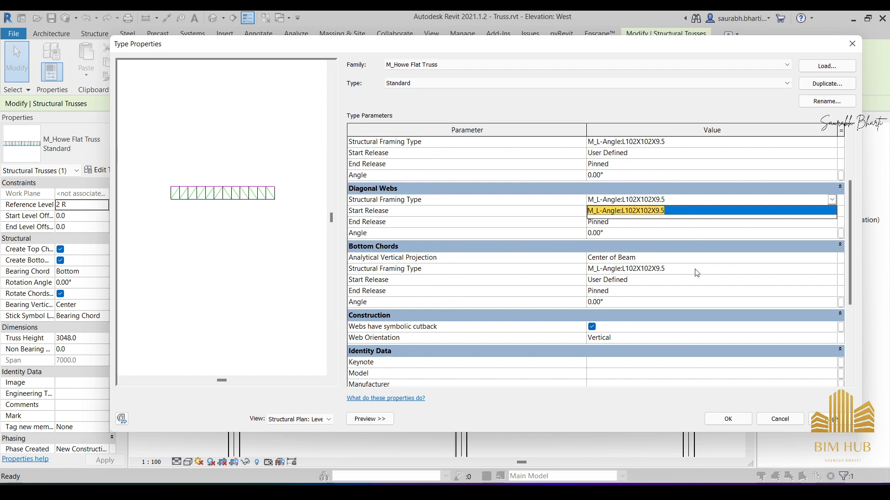
key("Return")
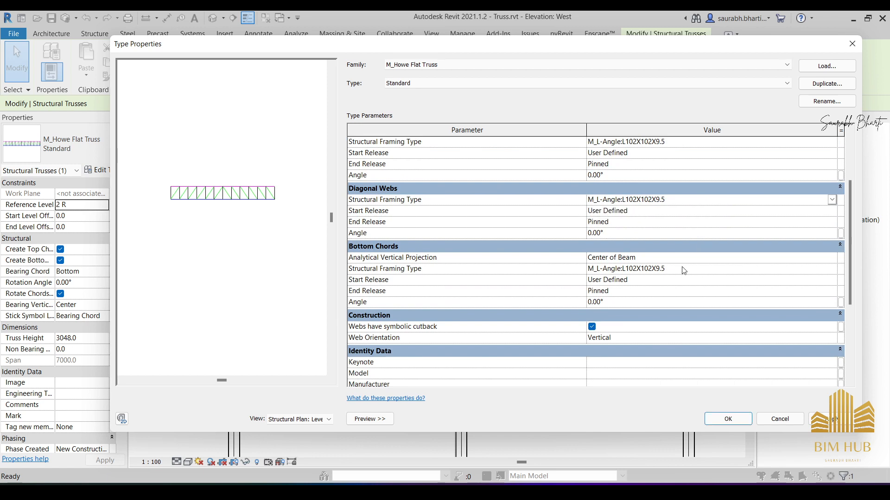
left_click(728, 419)
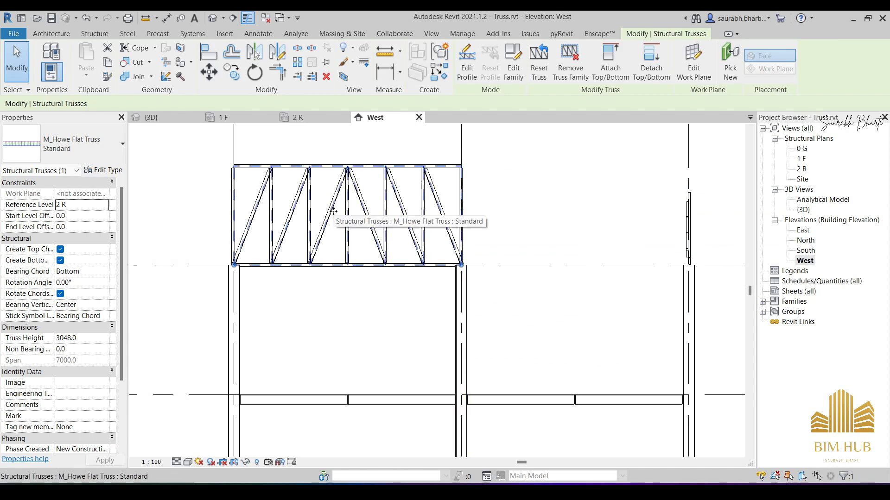
- Set the flat truss's height to 2000 mm
scroll(330, 227, "down", 3)
scroll(328, 216, "up", 2)
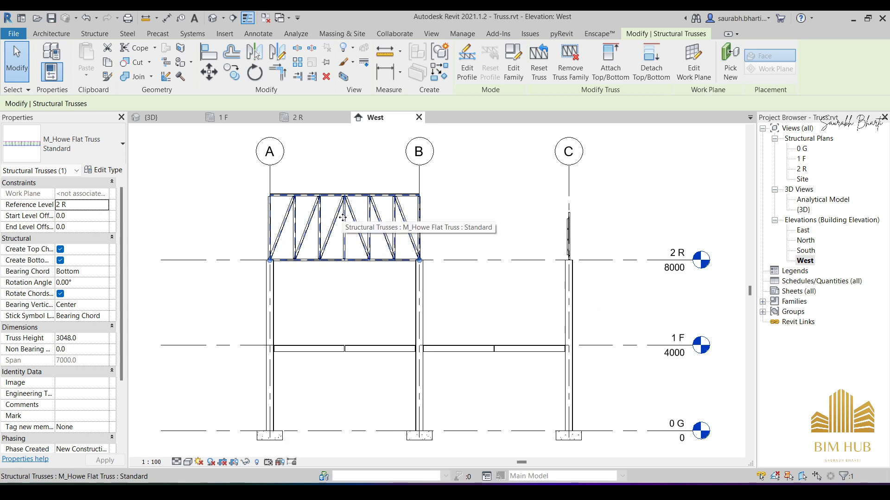
left_click(169, 241)
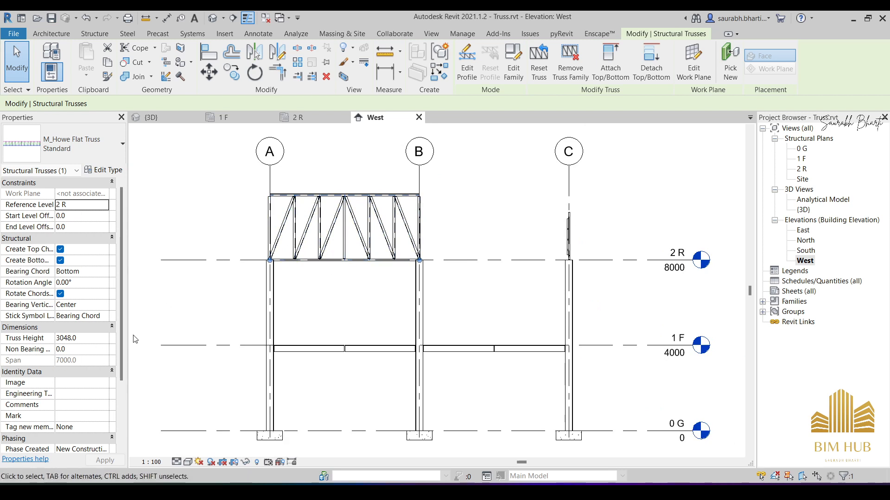
left_click(91, 339)
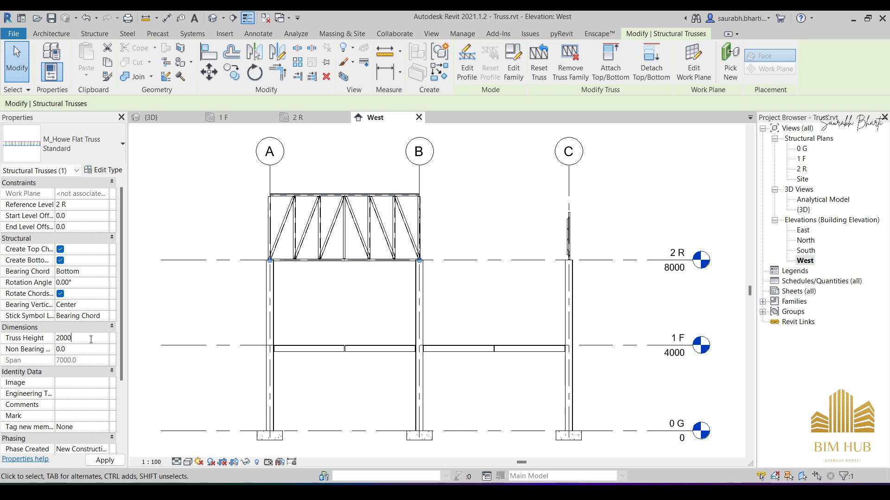
key("Return")
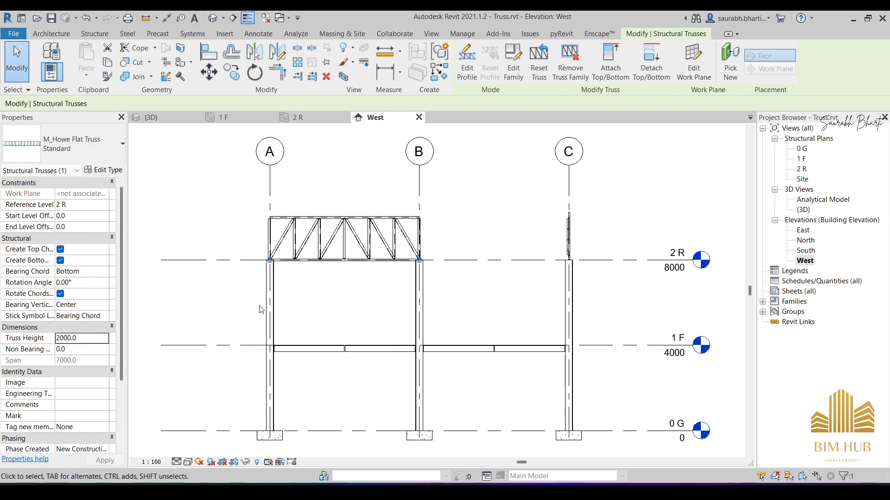
- Set the flat truss's start and end level offsets to -2000 mm
scroll(317, 266, "up", 2)
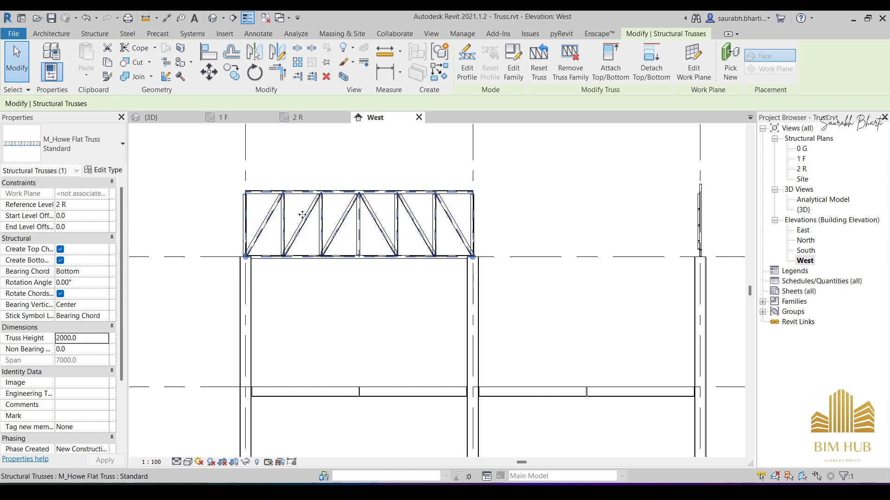
scroll(139, 228, "up", 1)
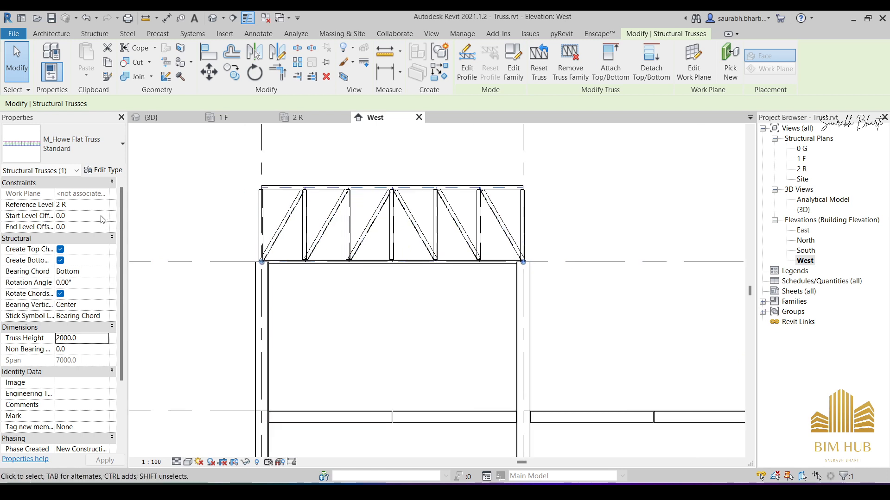
left_click(99, 216)
type("-2000")
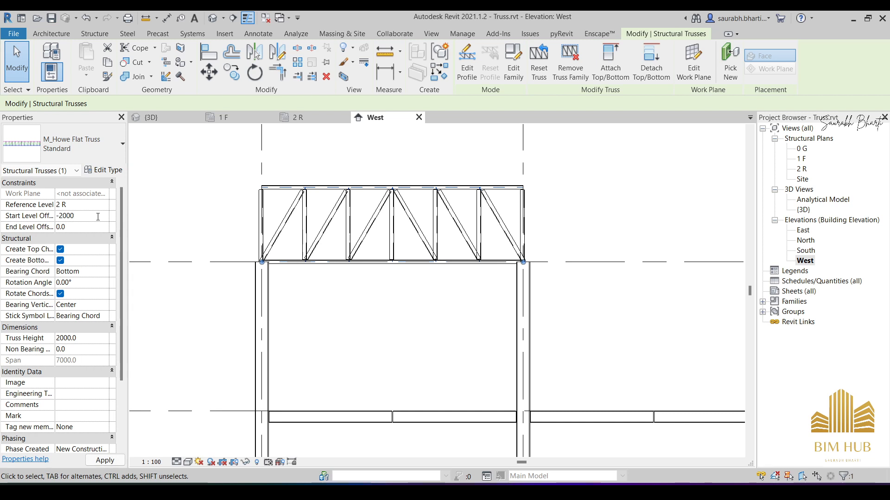
key("Tab")
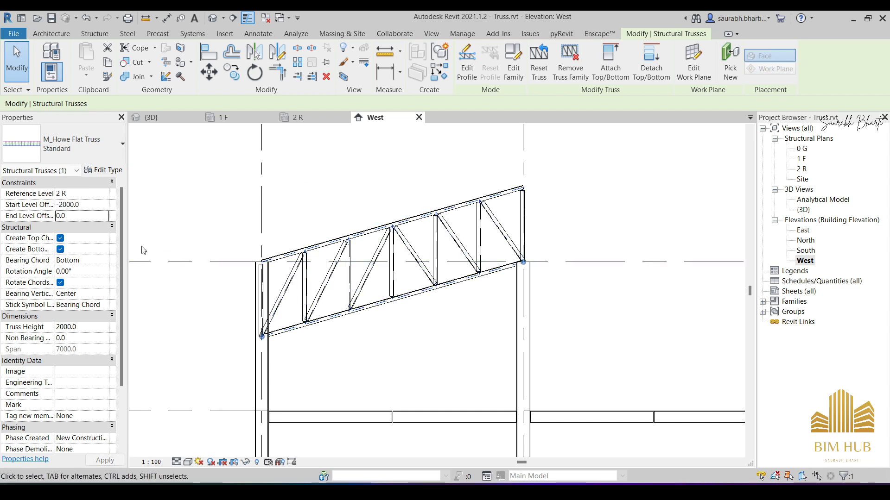
left_click(78, 216)
type("-200")
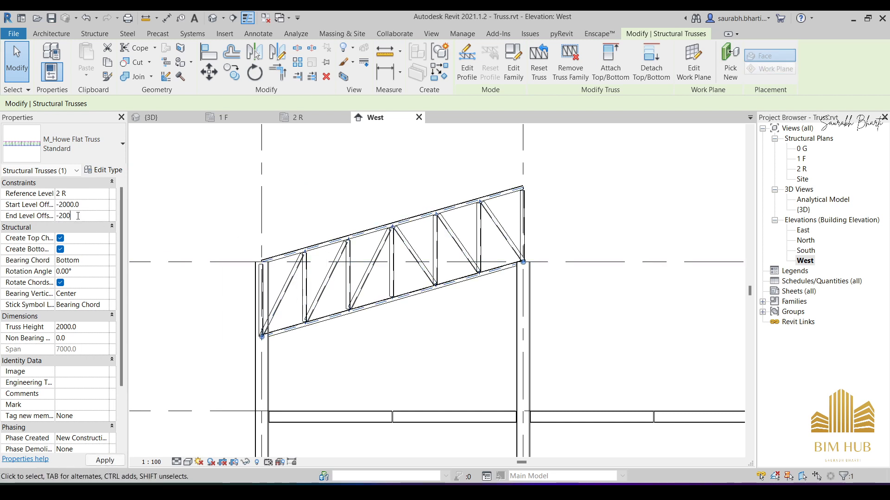
type("0")
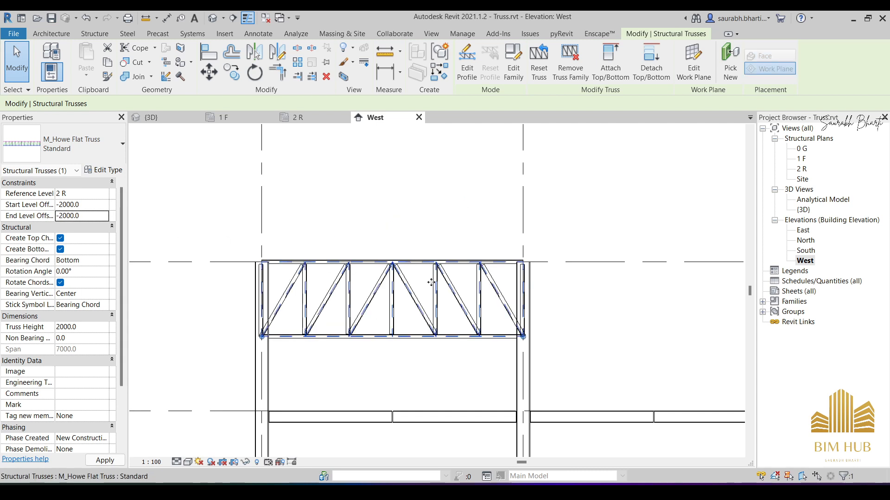
- Examine how the flat truss's end members meet the columns at grids A and B in the West elevation
scroll(297, 277, "up", 5)
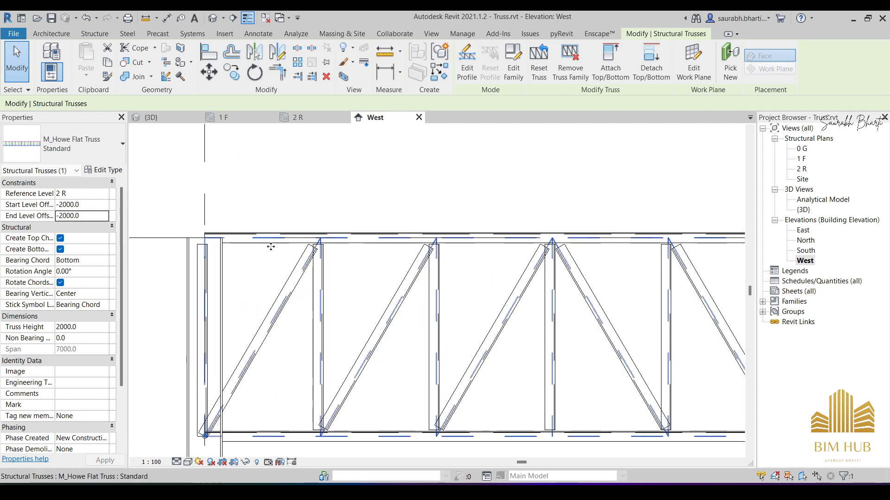
scroll(290, 262, "down", 6)
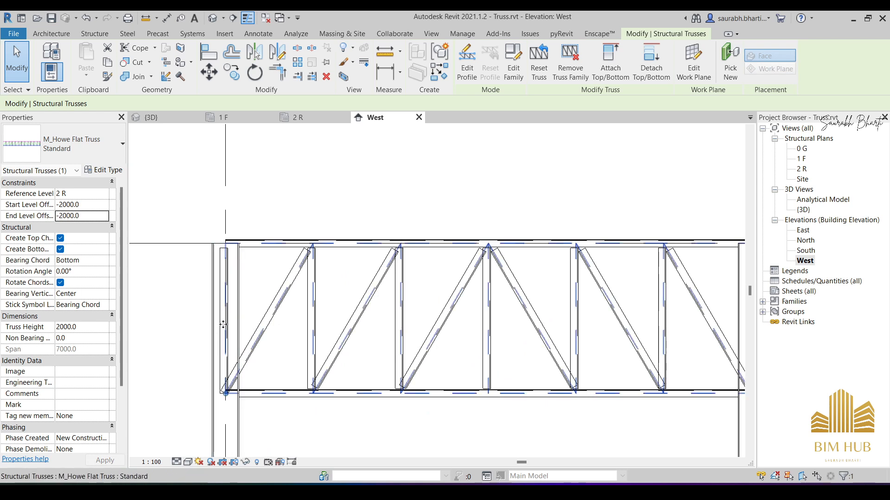
key("Escape")
scroll(320, 319, "up", 5)
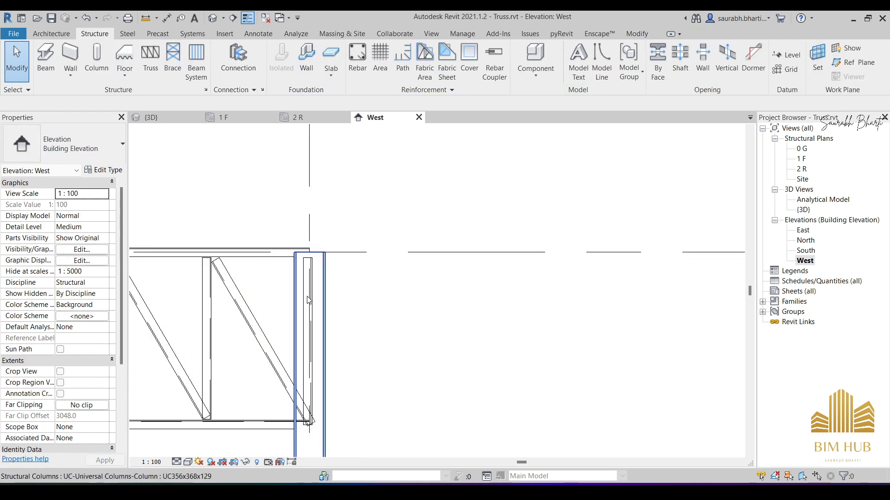
middle_click_drag(320, 304, 418, 244)
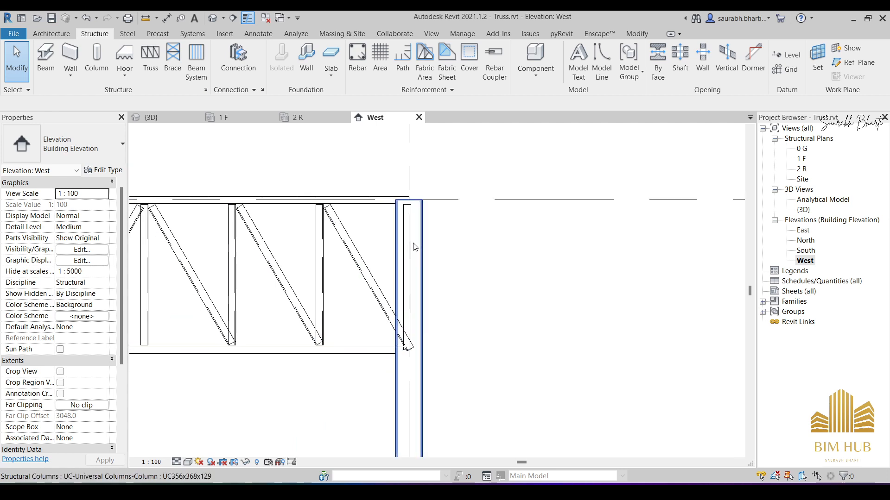
scroll(417, 208, "up", 4)
scroll(422, 230, "down", 4)
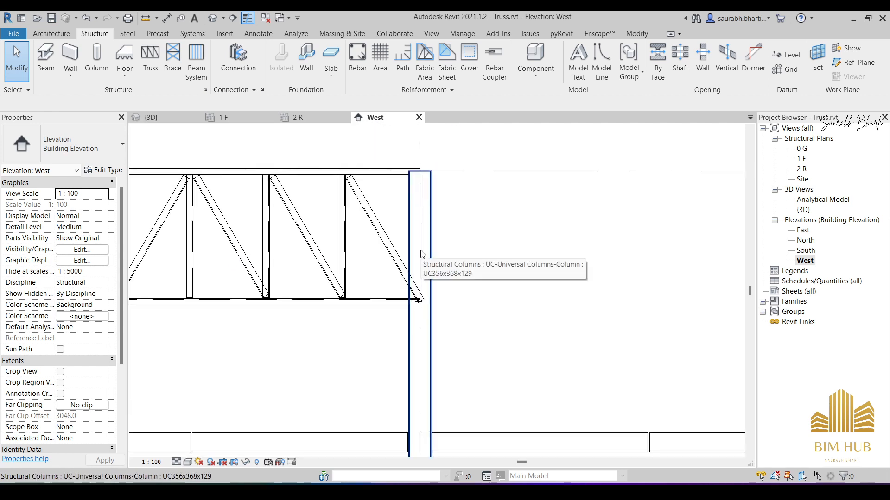
scroll(421, 240, "down", 2)
scroll(422, 240, "up", 3)
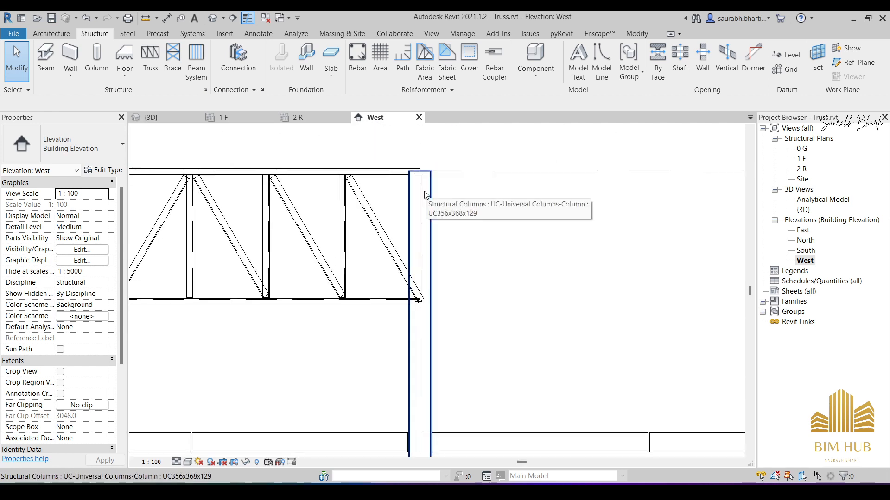
scroll(420, 198, "up", 2)
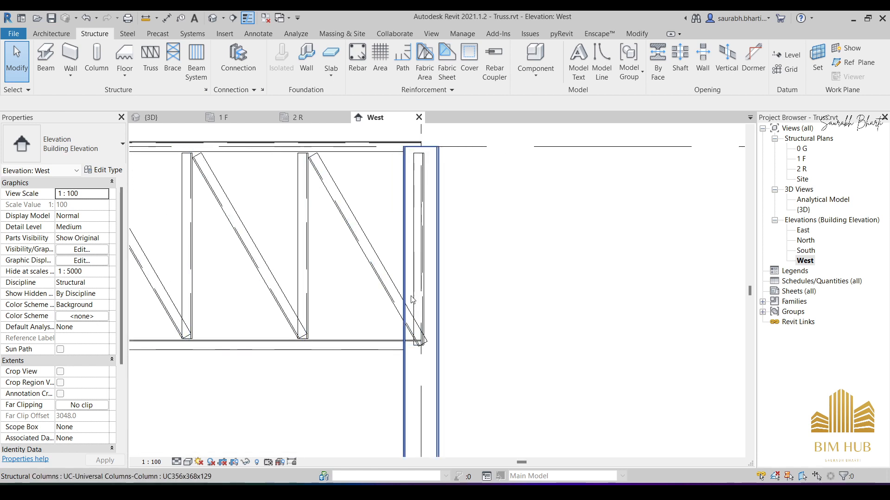
- Unpin and delete the flat truss's end vertical webs inside the columns at grids B and A
left_click(422, 222)
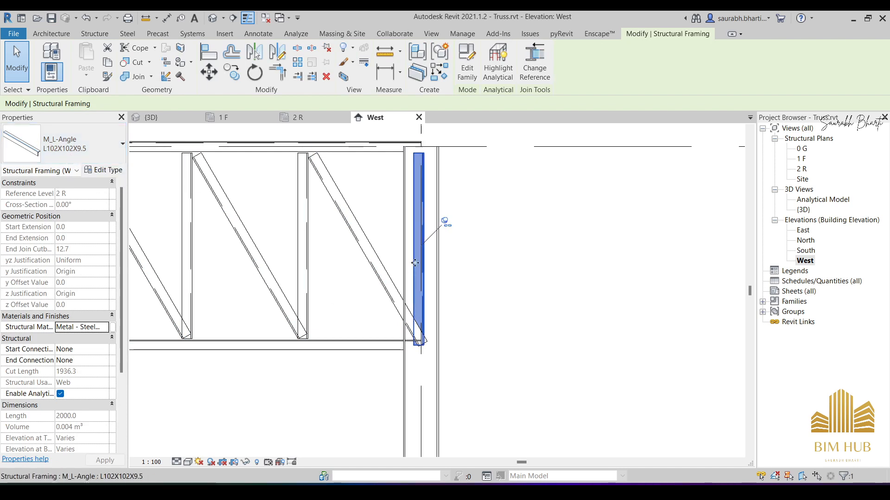
left_click(448, 230)
scroll(447, 227, "down", 5)
scroll(407, 222, "up", 8)
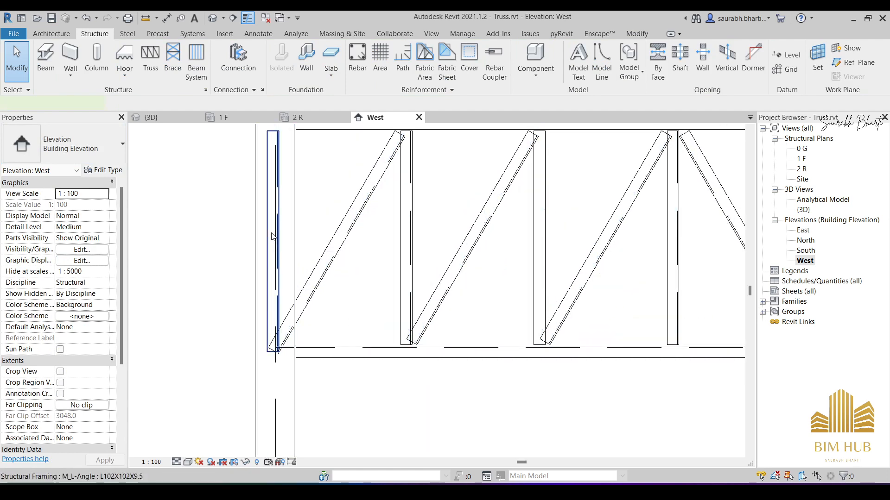
left_click(272, 237)
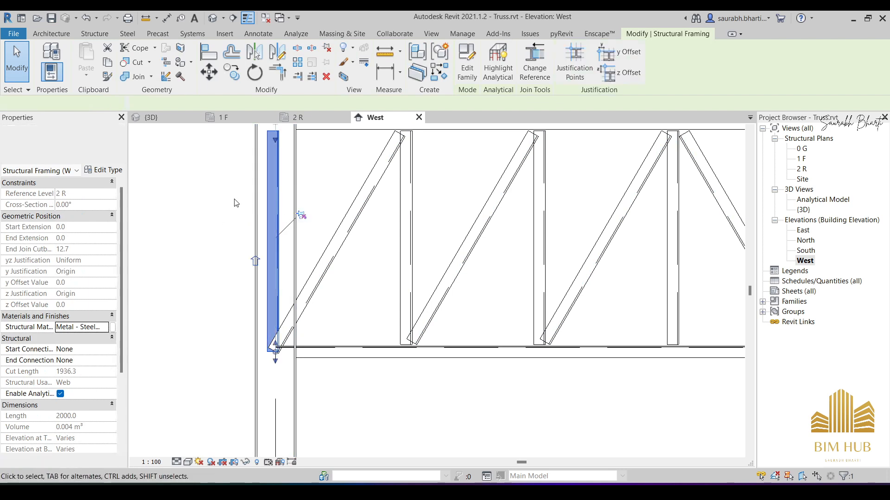
key("Delete")
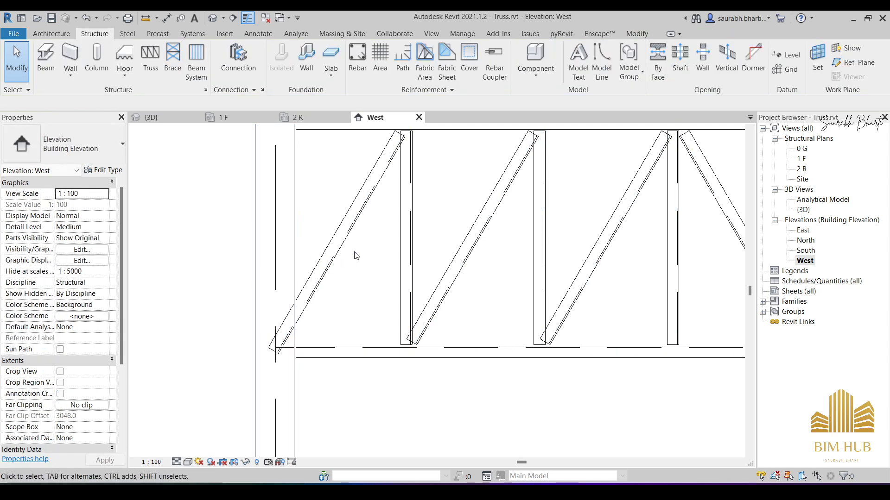
- Inspect the lowered flat truss and the gabled truss from several angles in the 3D view
scroll(356, 255, "down", 5)
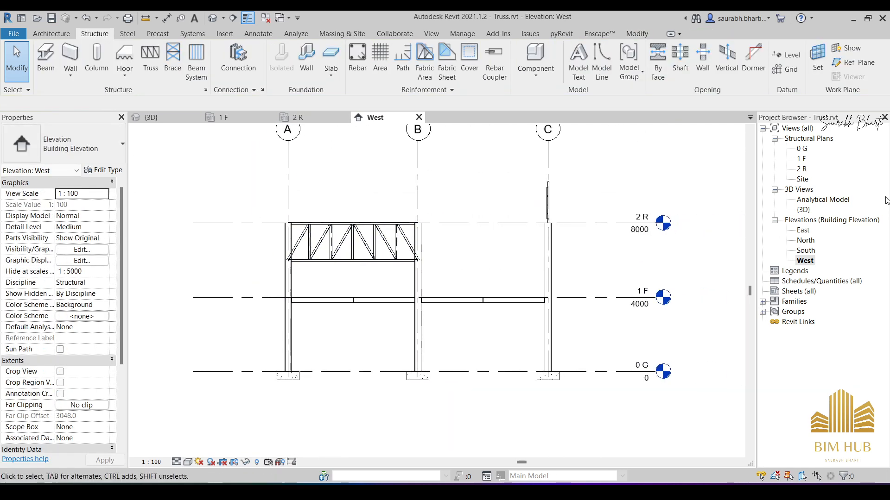
left_click(212, 18)
middle_click_drag(431, 320, 417, 342, "shift")
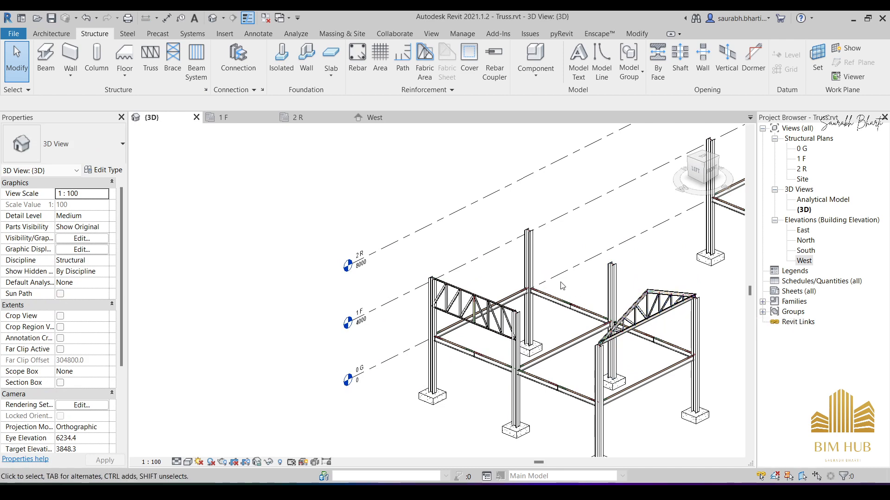
middle_click_drag(562, 286, 556, 306, "shift")
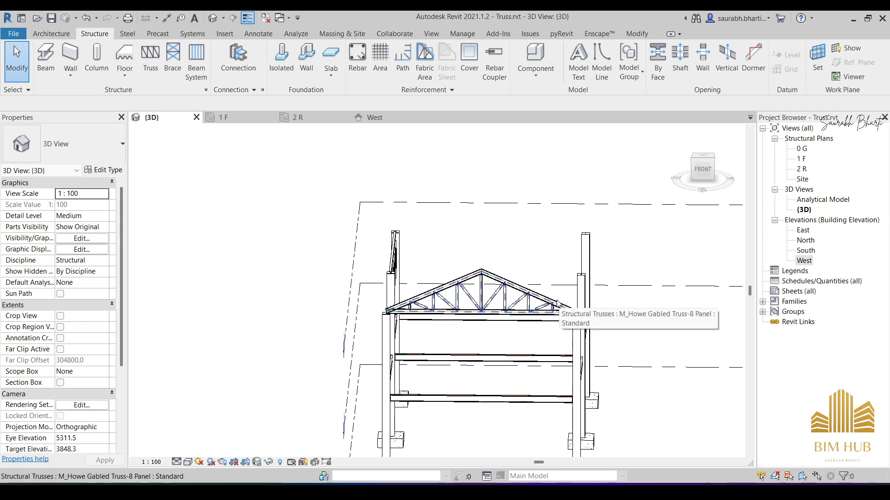
middle_click_drag(490, 299, 558, 329, "shift")
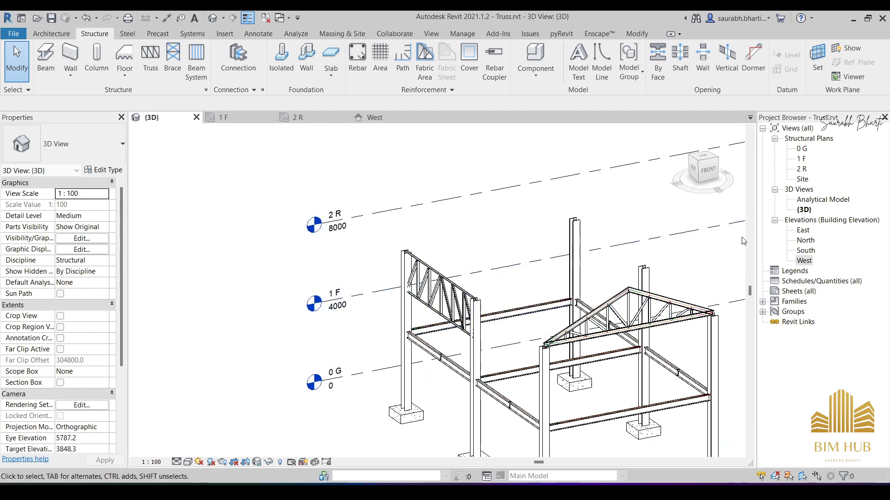
- Copy the gabled truss 7000 mm from grid C to grid B in the 2 R structural plan and check it in the 3D view
double_click(802, 169)
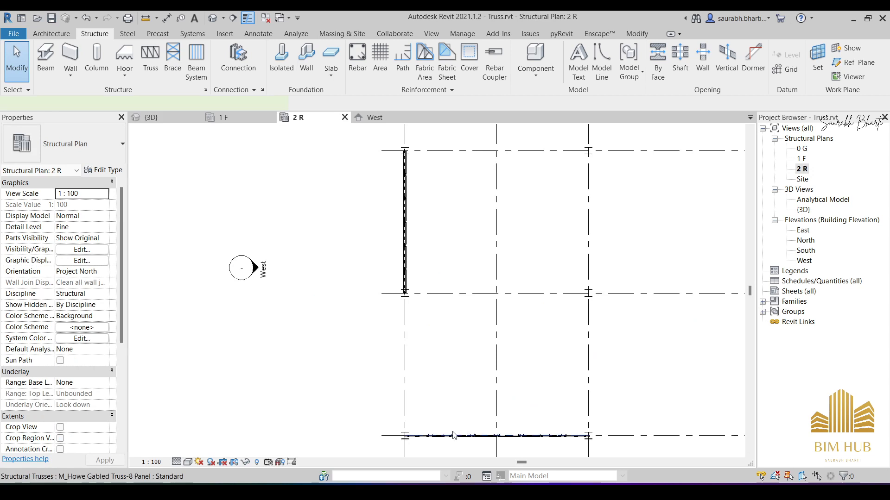
left_click(456, 433)
left_click(231, 74)
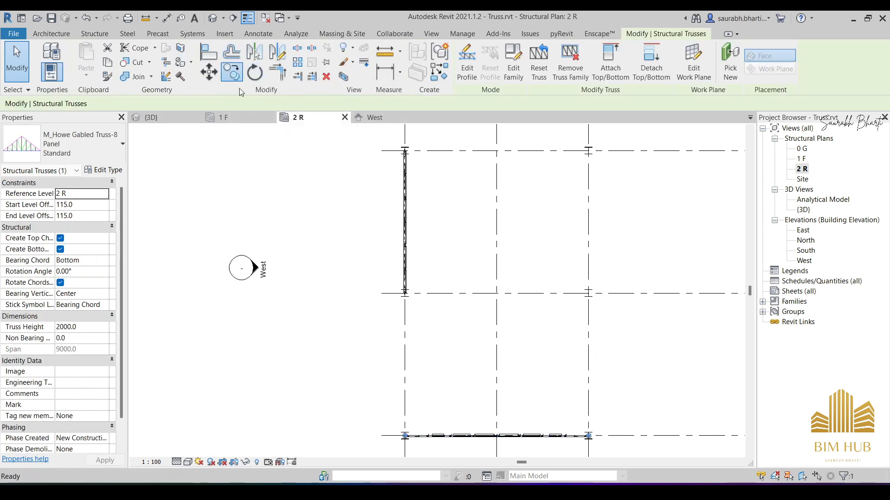
middle_click_drag(507, 317, 411, 255)
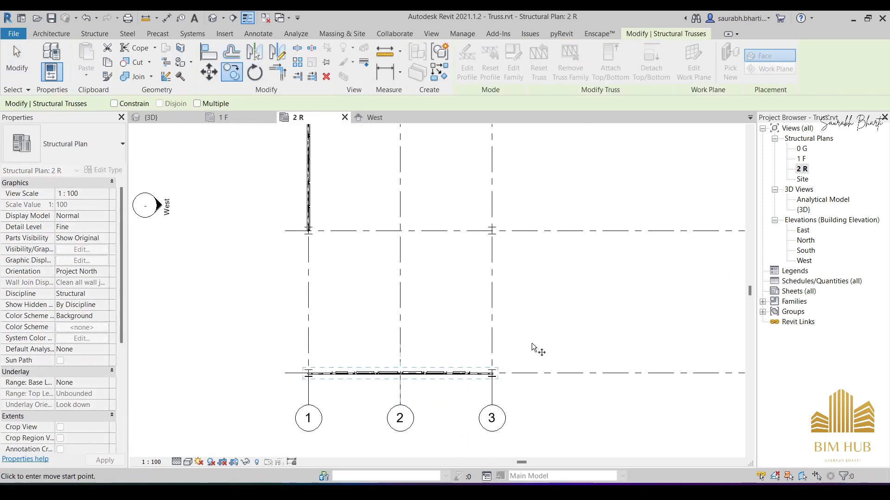
left_click(560, 373)
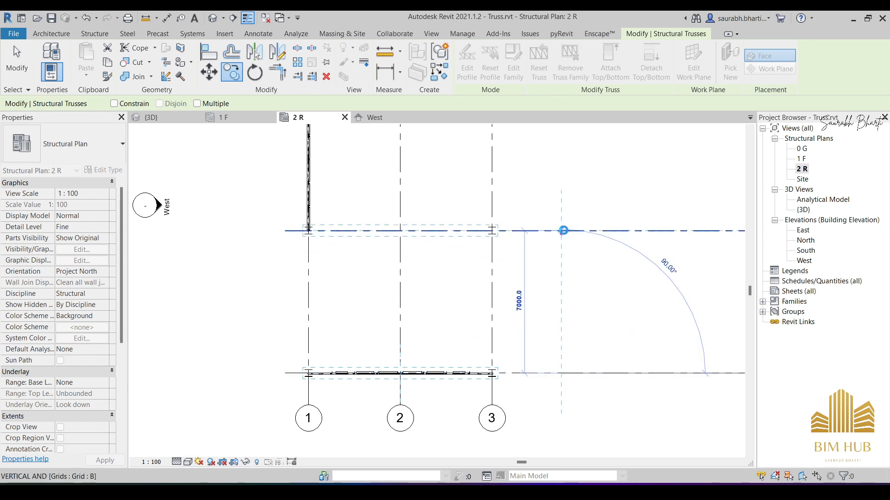
left_click(563, 230)
key("Escape")
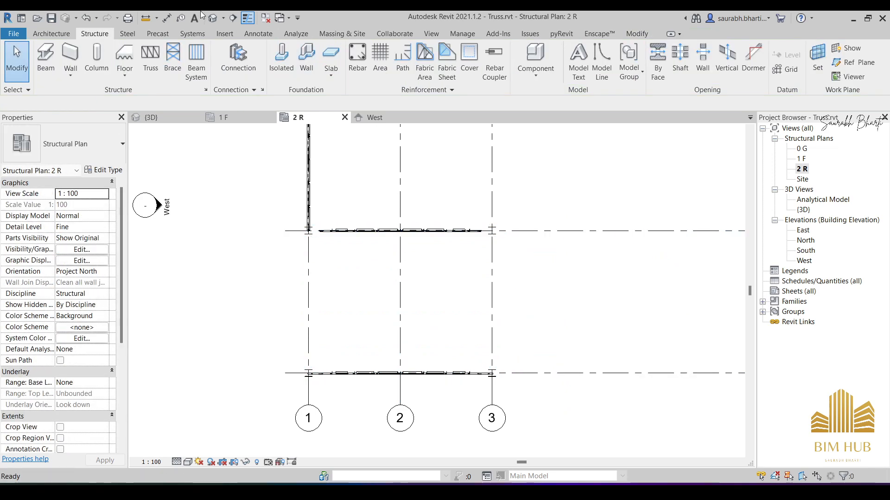
left_click(213, 17)
middle_click_drag(433, 288, 493, 241, "shift")
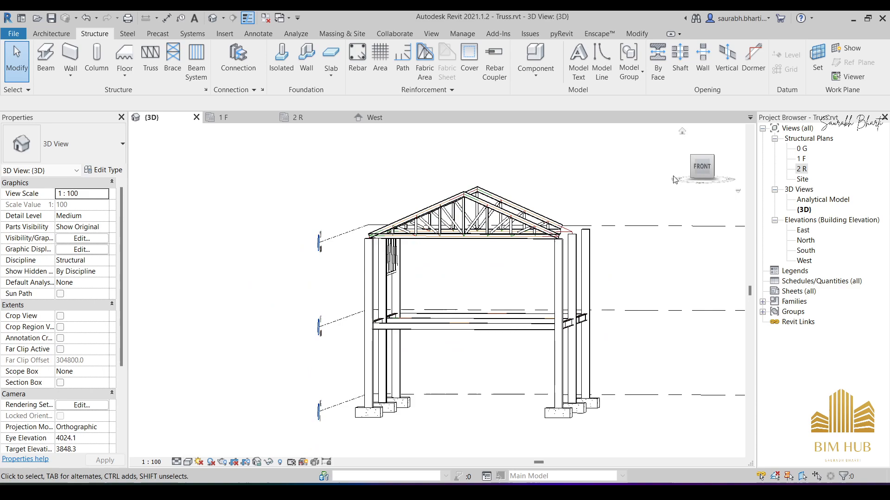
- Examine the copied gabled truss at grid B and its properties from several angles in the 3D view
left_click(706, 167)
middle_click_drag(427, 294, 628, 163, "shift")
middle_click_drag(648, 231, 530, 267, "shift")
middle_click_drag(479, 275, 462, 217, "shift")
left_click(471, 172)
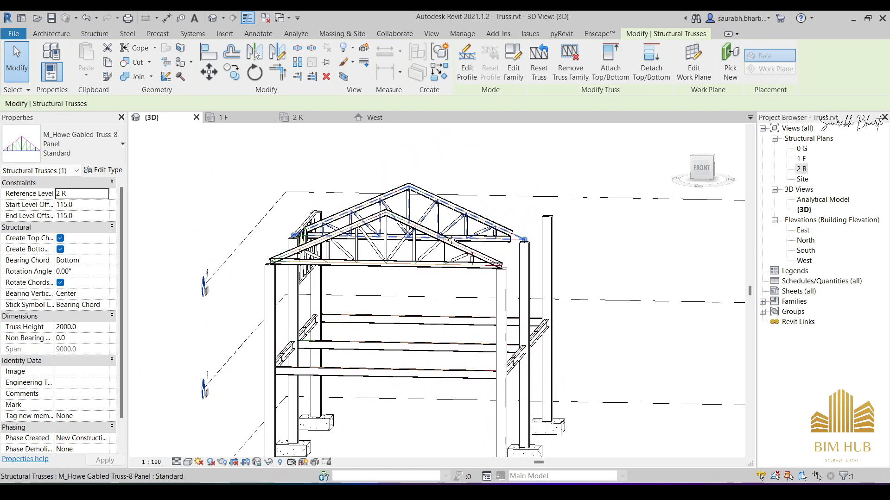
scroll(462, 217, "up", 2)
scroll(104, 384, "down", 1)
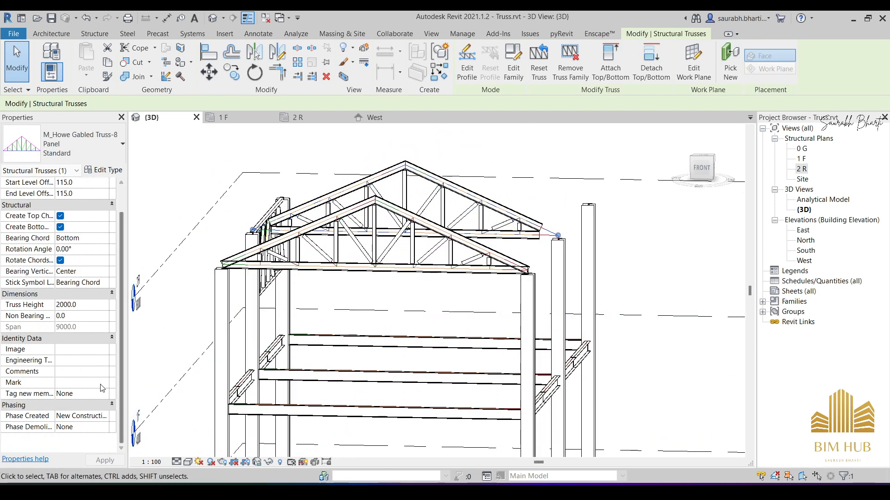
scroll(100, 326, "up", 1)
middle_click_drag(408, 297, 430, 210, "shift")
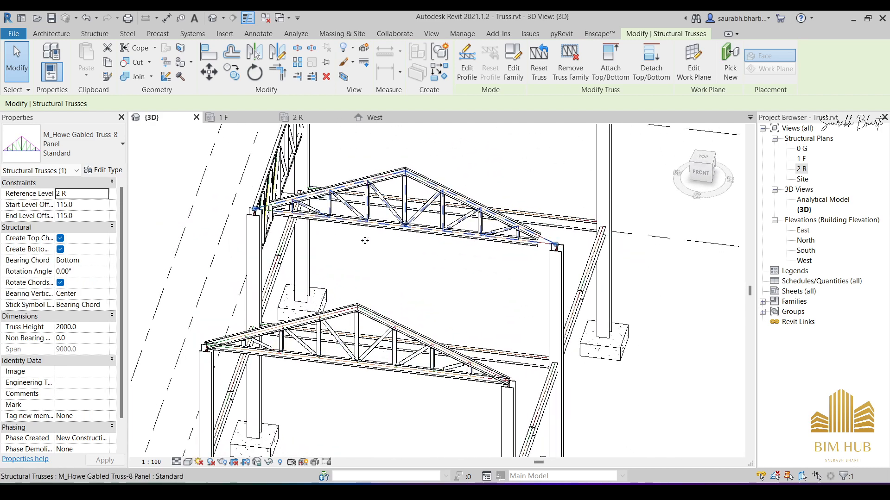
middle_click_drag(364, 241, 338, 204)
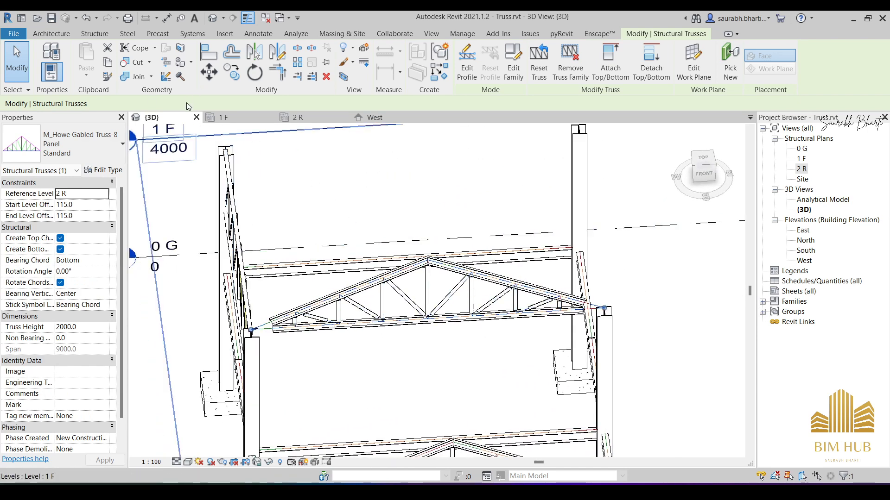
- Place an M_Howe Gabled Truss-8 Panel at level 2 R between the two column tops at grid A, spanning 9000 mm
left_click(103, 34)
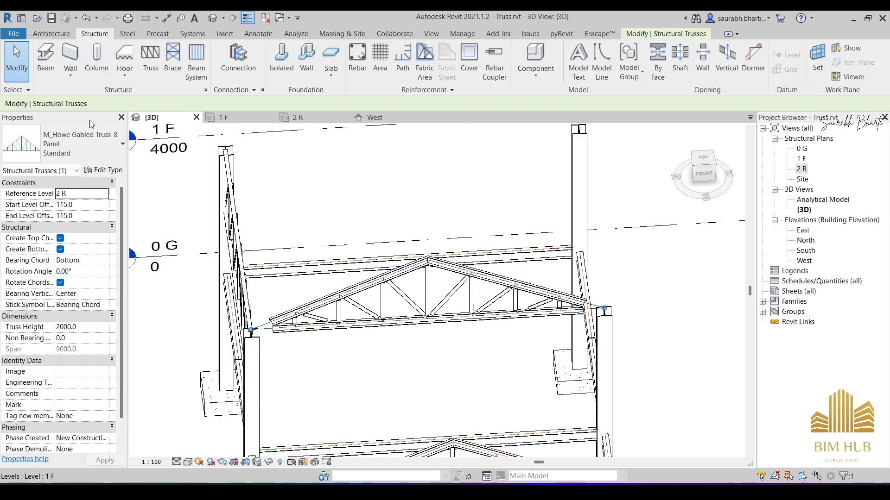
left_click(150, 58)
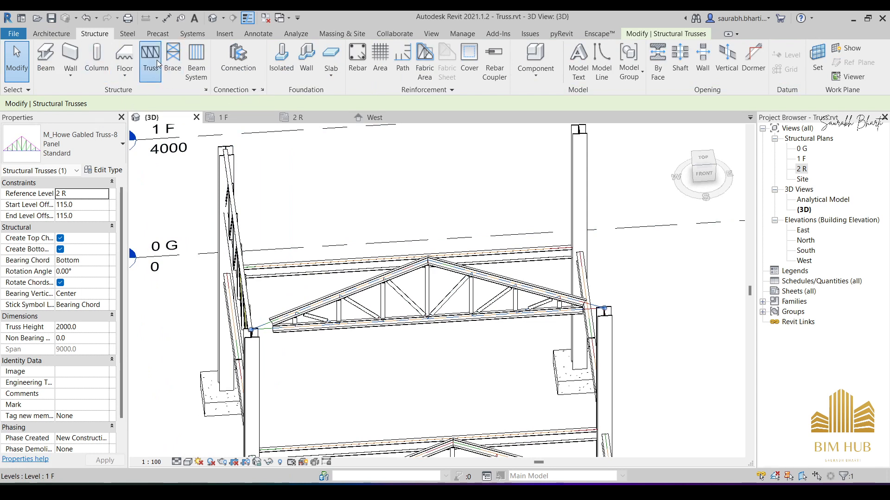
left_click(81, 150)
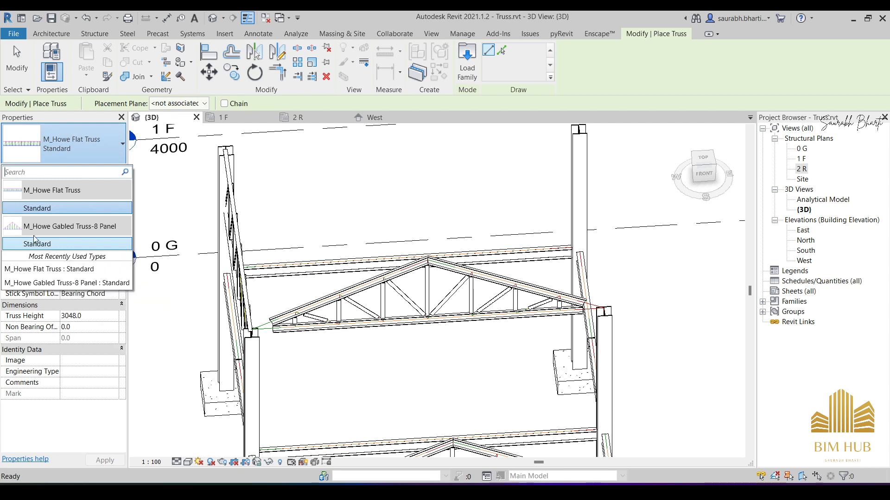
left_click(57, 243)
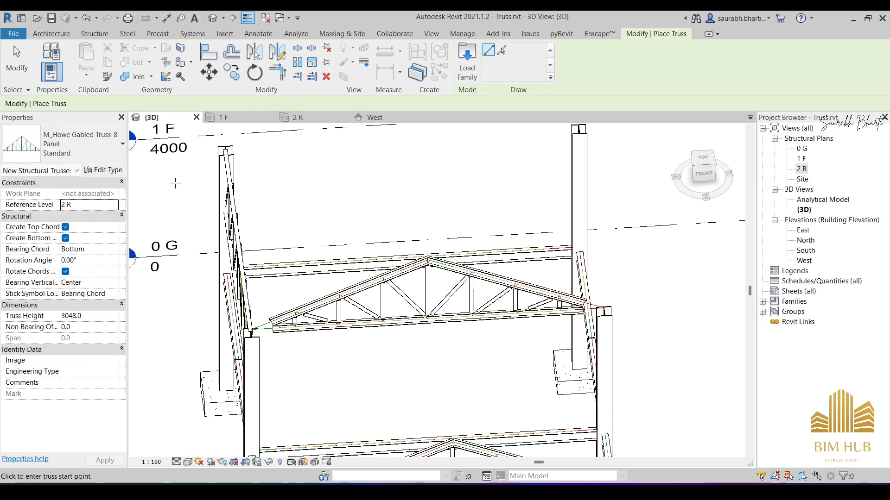
middle_click_drag(281, 166, 260, 134)
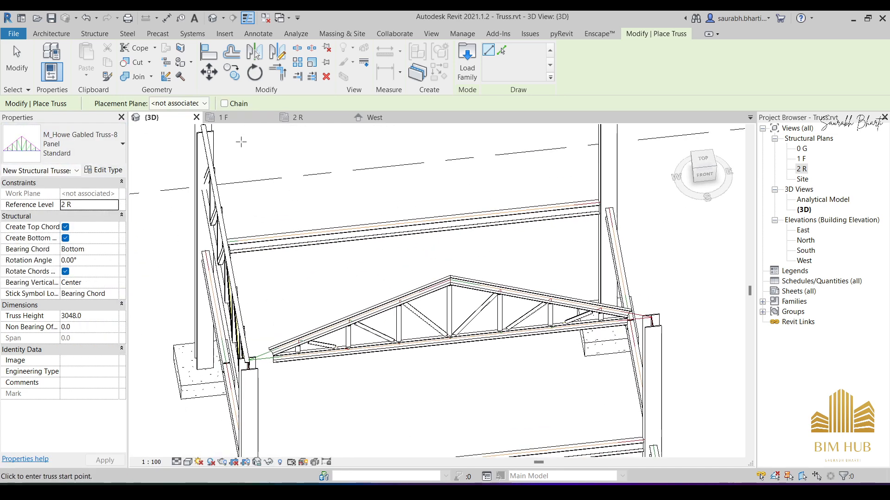
middle_click_drag(311, 169, 350, 261)
scroll(231, 214, "up", 5)
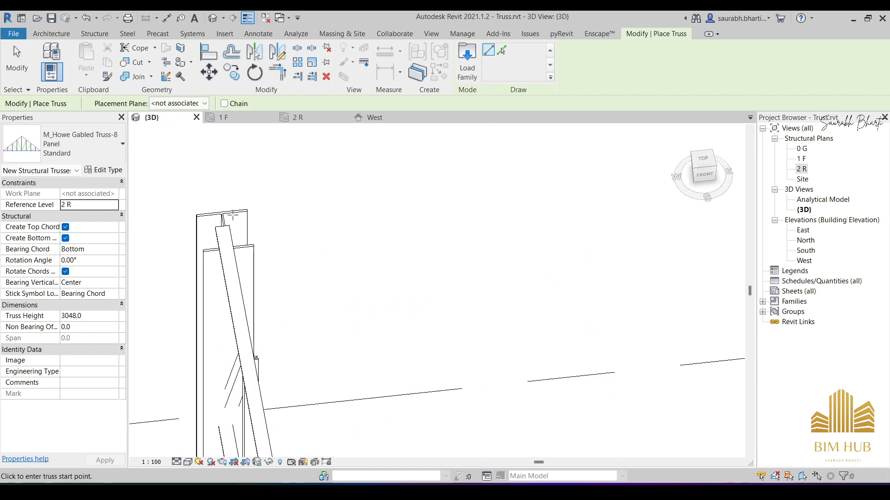
scroll(226, 223, "down", 4)
middle_click_drag(226, 224, 309, 211, "shift")
middle_click_drag(360, 269, 500, 190)
scroll(215, 345, "up", 2)
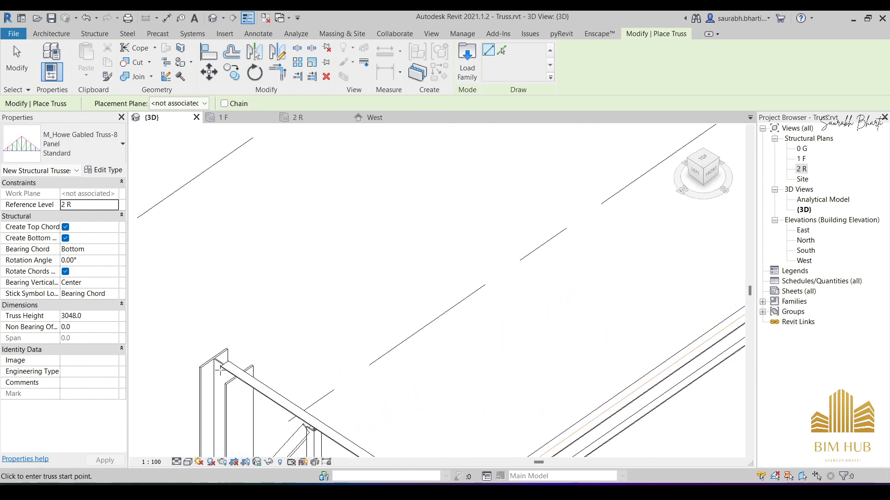
middle_click_drag(220, 371, 356, 341, "shift")
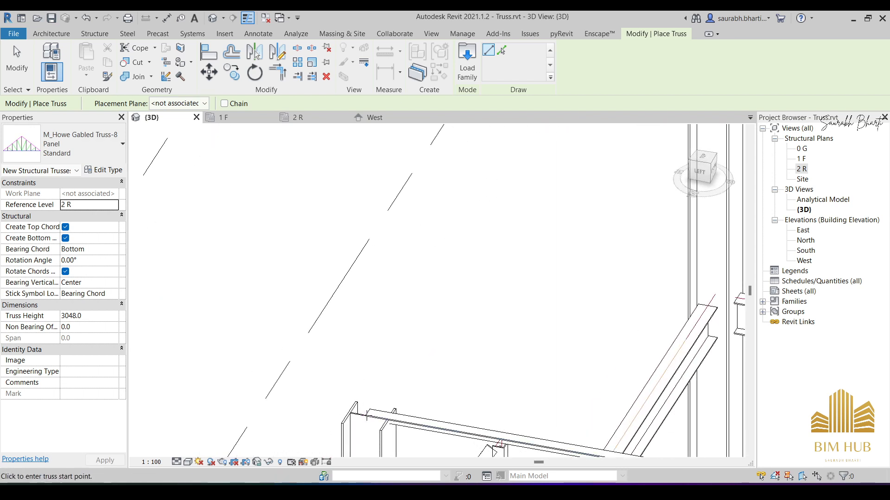
left_click(368, 416)
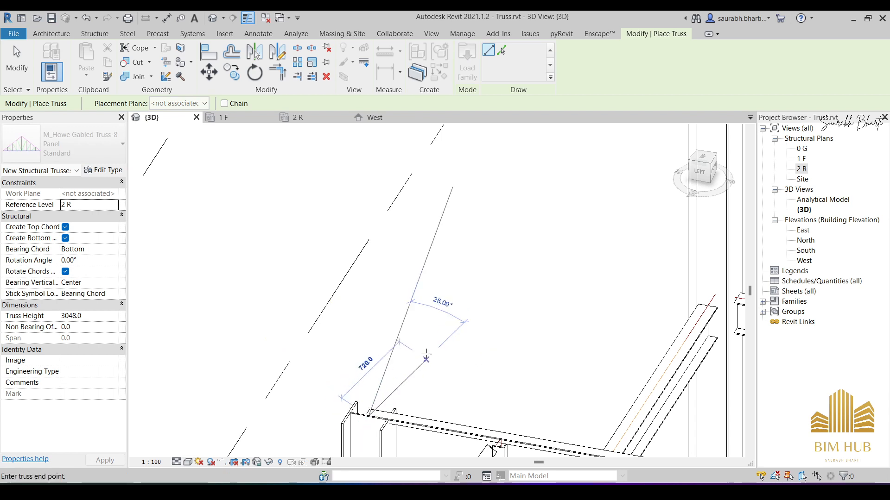
scroll(459, 307, "down", 3)
middle_click_drag(491, 285, 389, 415)
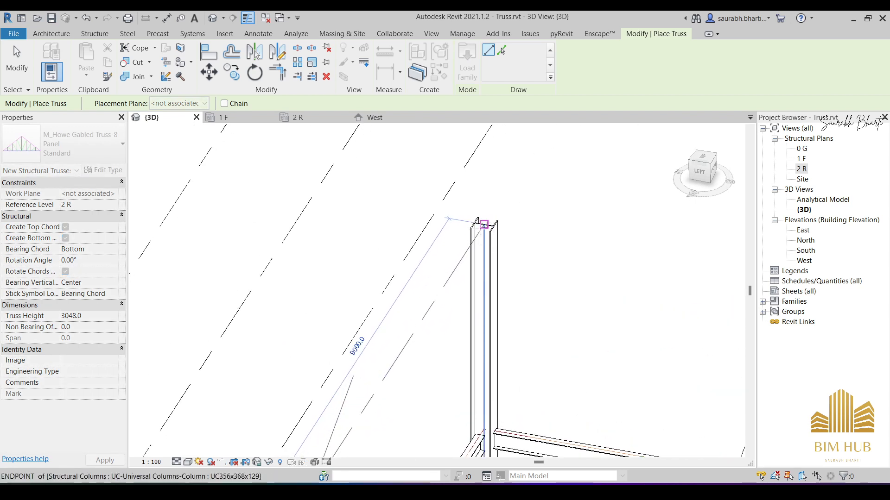
left_click(483, 225)
scroll(483, 227, "down", 3)
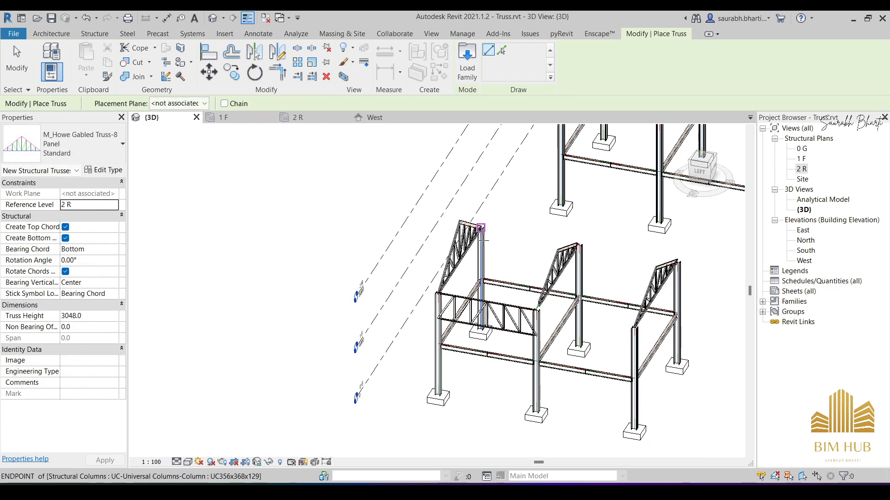
key("Escape")
key("Escape")
- Set the grid A gabled truss's height to 2000 and its start and end level offsets to 115
middle_click_drag(522, 278, 607, 278, "shift")
left_click(556, 261)
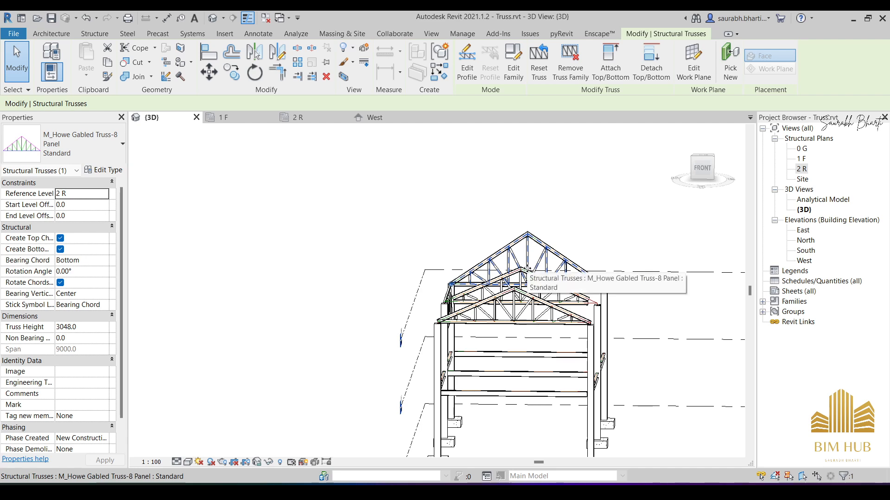
middle_click_drag(569, 285, 511, 271, "shift")
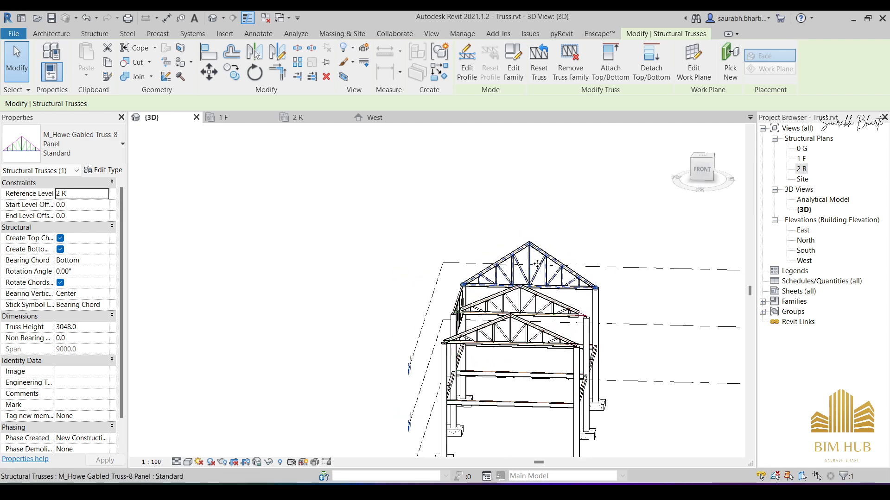
scroll(537, 264, "up", 1)
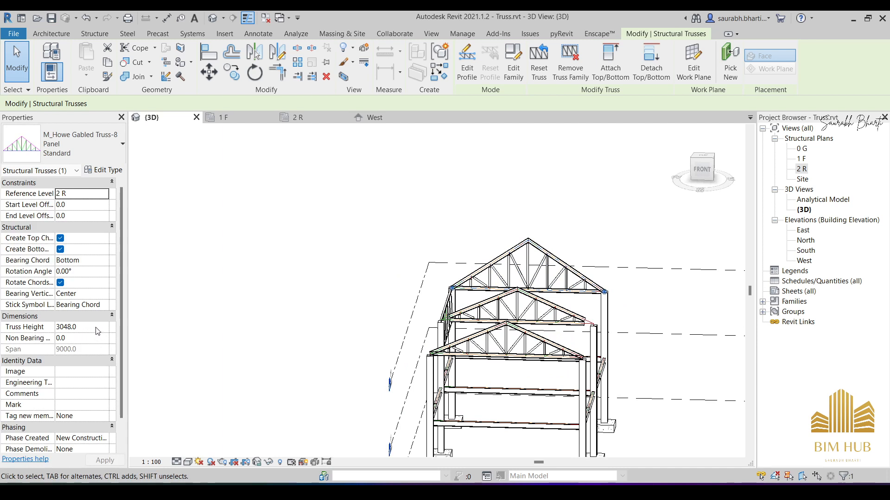
left_click(97, 327)
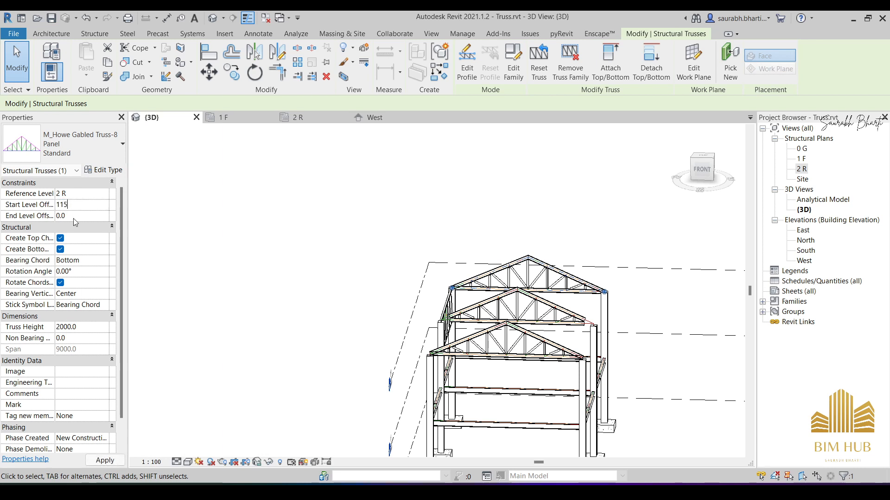
left_click(74, 216)
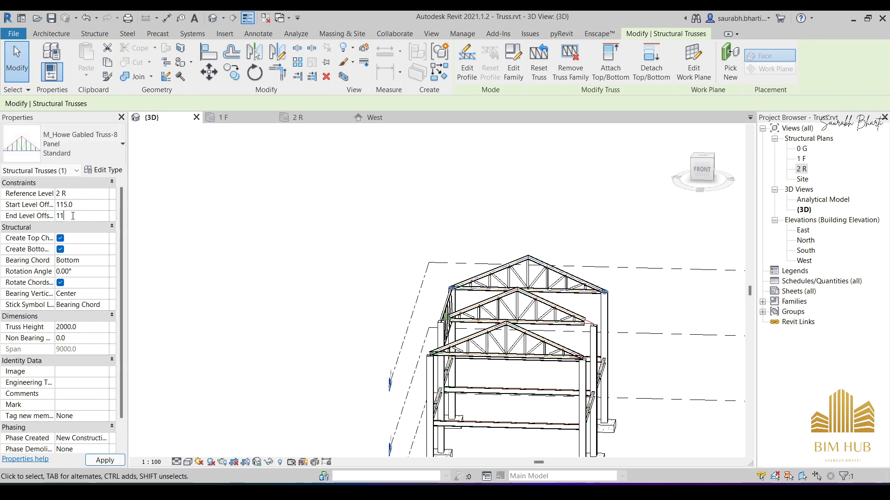
type("115.0")
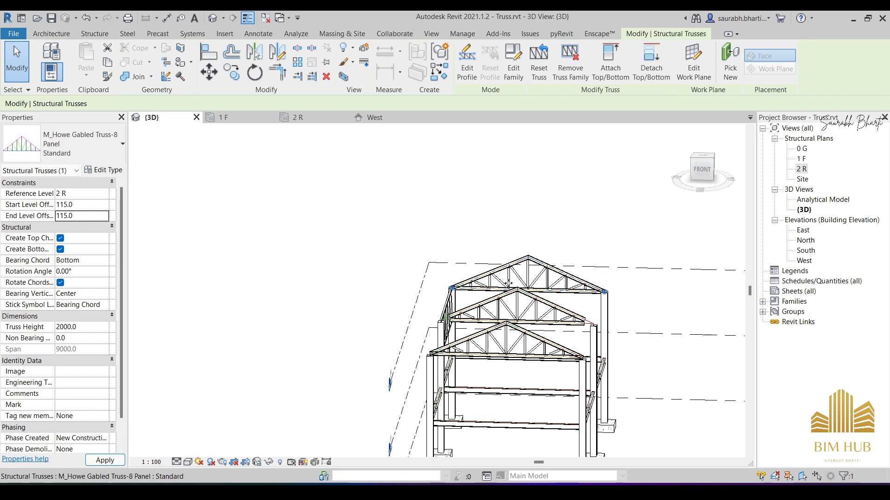
- Check where the copied gabled truss at grid B meets its column, and delete that truss
scroll(584, 294, "up", 4)
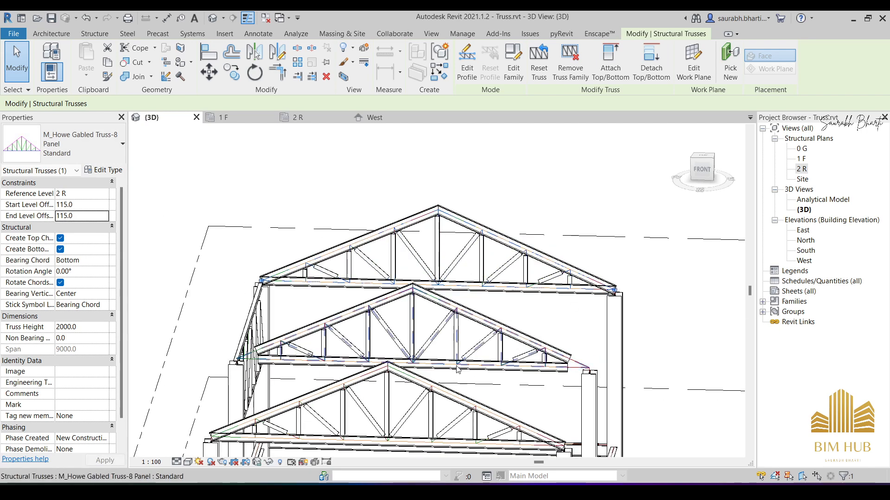
left_click(467, 341)
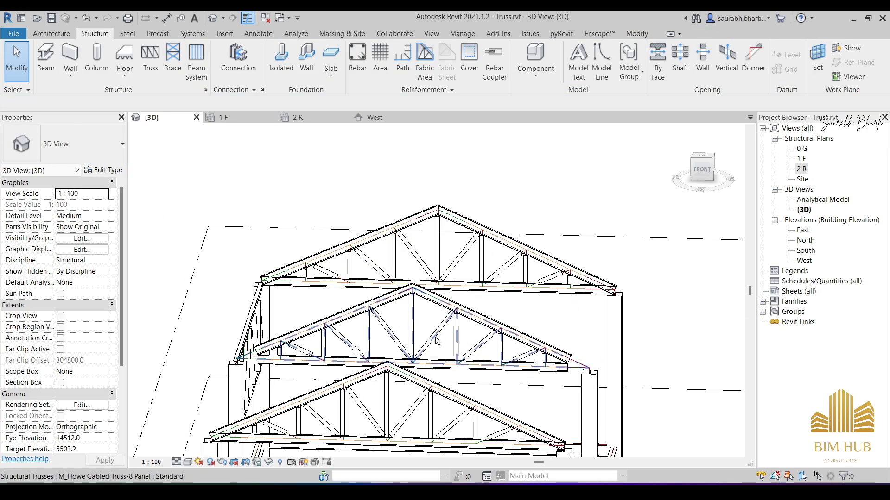
middle_click_drag(401, 324, 427, 413, "shift")
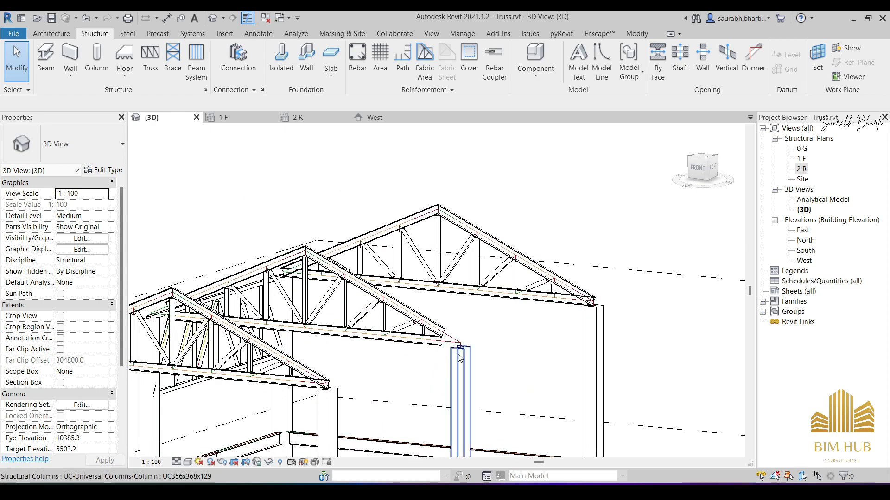
scroll(513, 359, "up", 3)
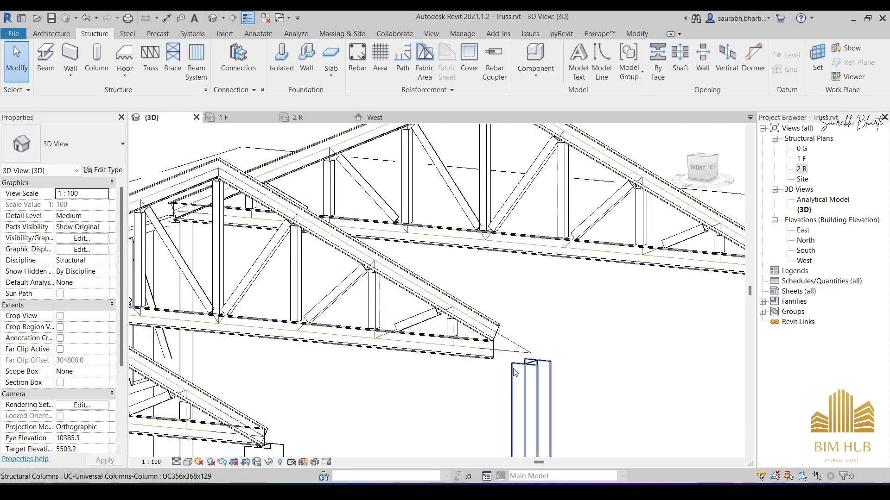
scroll(515, 356, "up", 3)
scroll(519, 353, "down", 4)
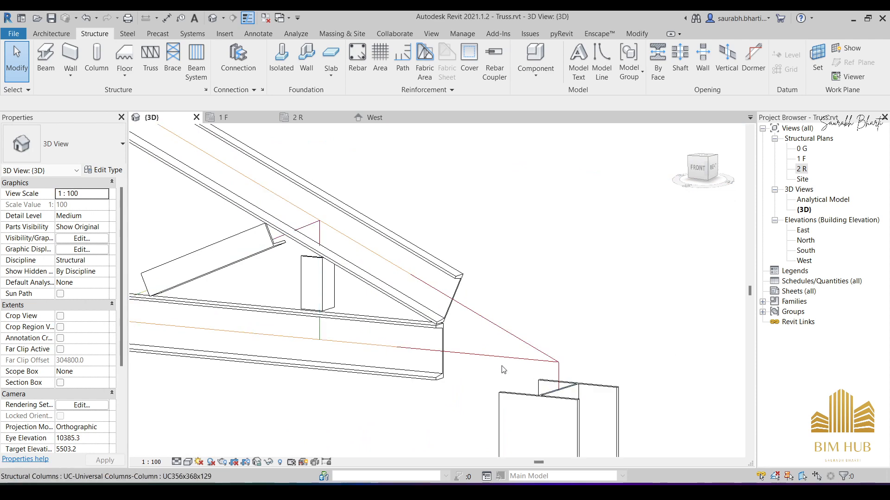
left_click(397, 319)
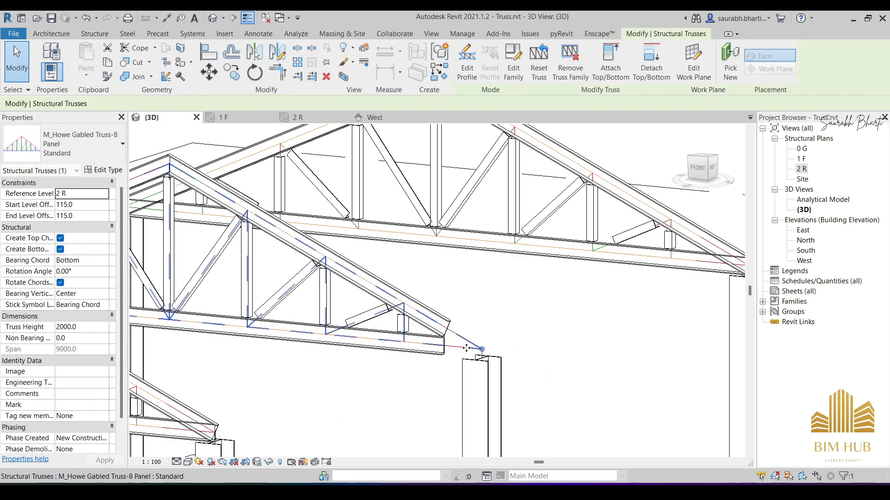
key("Delete")
scroll(445, 334, "down", 5)
middle_click_drag(430, 340, 459, 382, "shift")
- Open the 2 R structural plan and examine the gabled truss's members along grid A
double_click(803, 169)
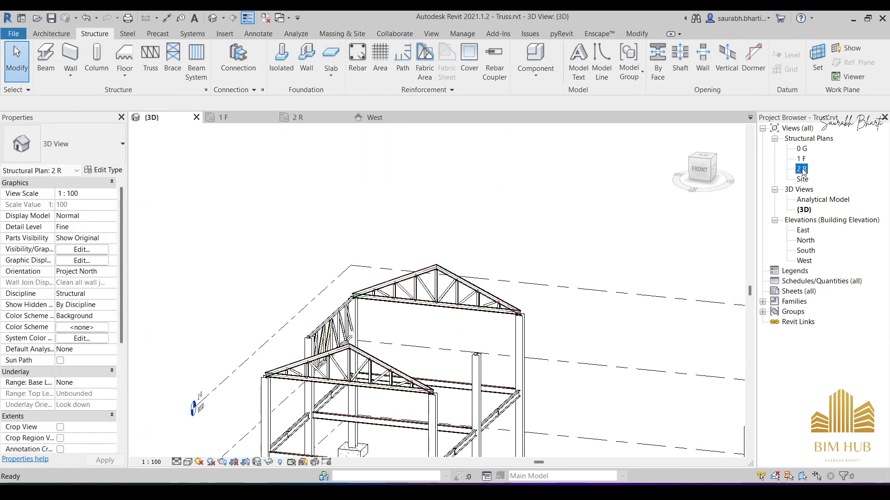
scroll(452, 288, "down", 3)
scroll(452, 222, "up", 3)
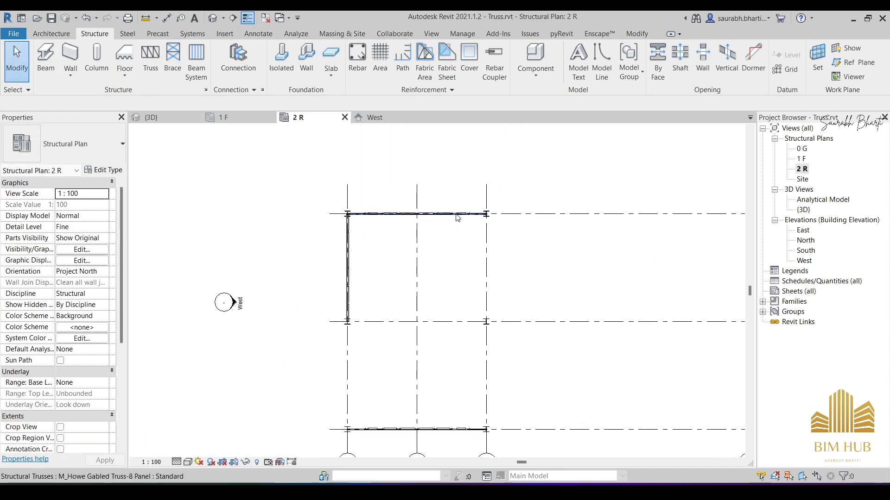
left_click(453, 214)
scroll(353, 199, "up", 6)
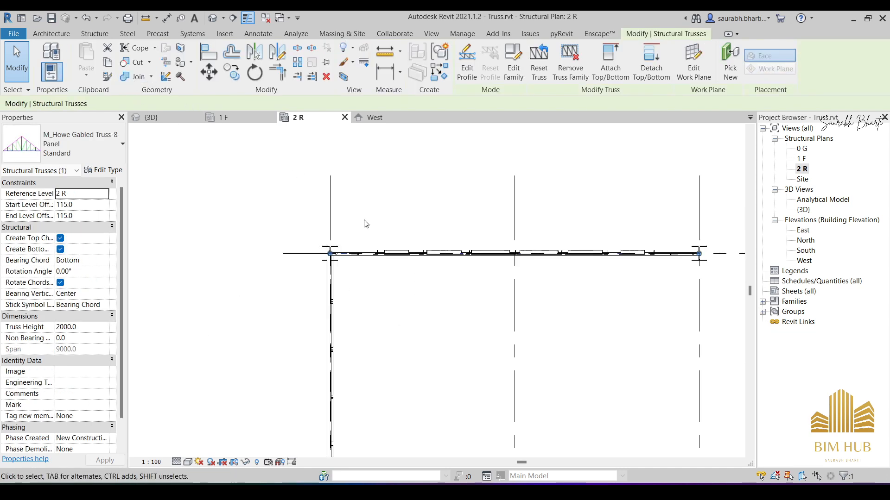
key("Escape")
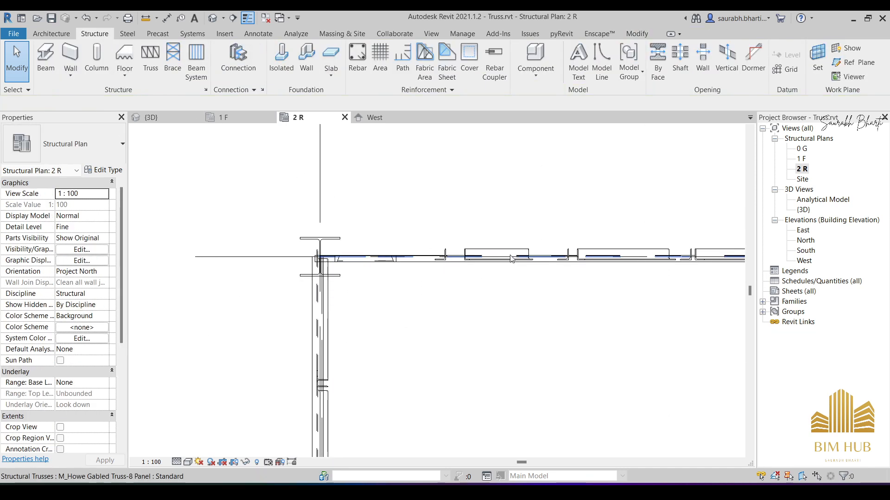
scroll(494, 266, "up", 4)
left_click(489, 238)
key("Escape")
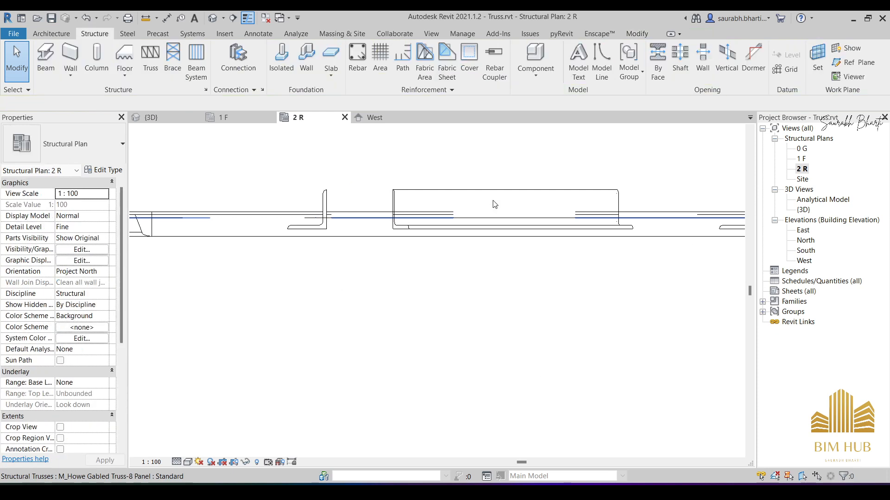
- Try to copy the grid A truss's M_C-Channel C230X22 bottom chord to grid B in the 2 R plan
left_click(369, 239)
scroll(369, 240, "down", 3)
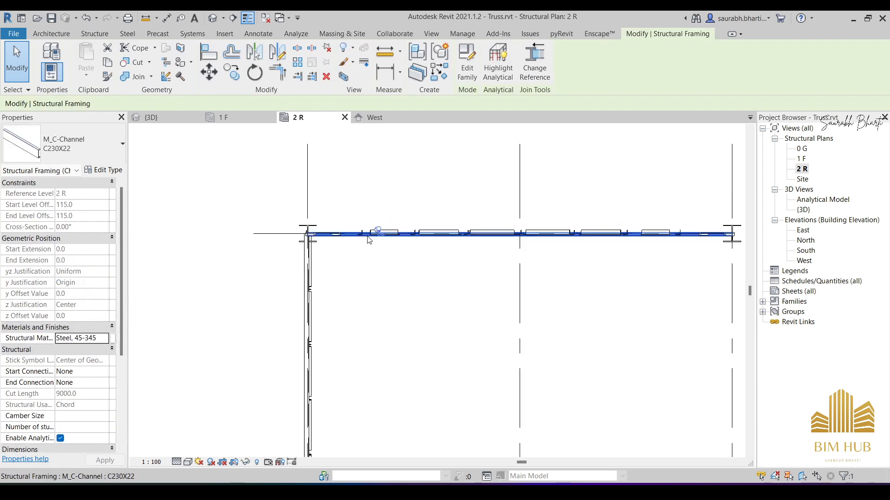
scroll(369, 240, "up", 1)
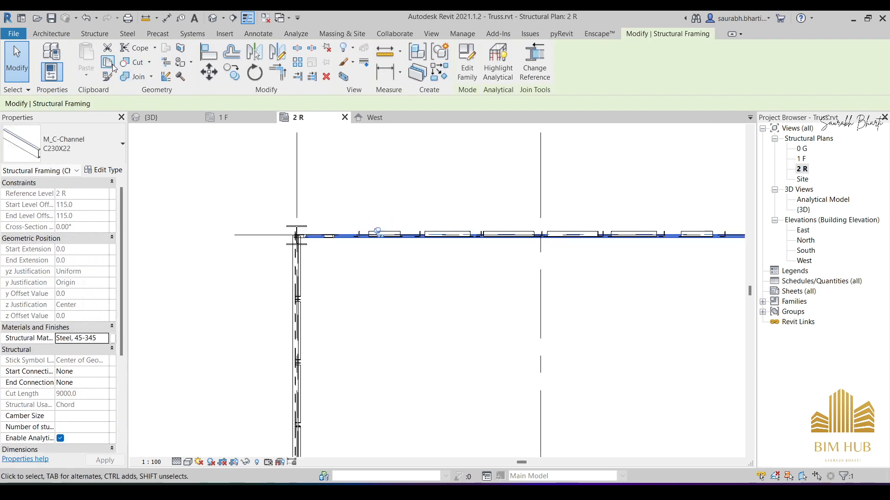
left_click(232, 72)
scroll(397, 311, "down", 2)
middle_click_drag(398, 312, 290, 195)
left_click(217, 175)
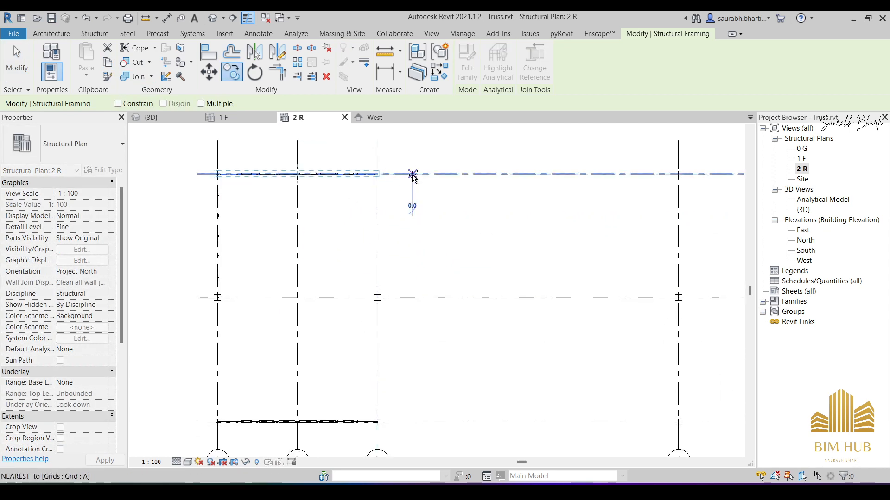
left_click(406, 298)
key("Escape")
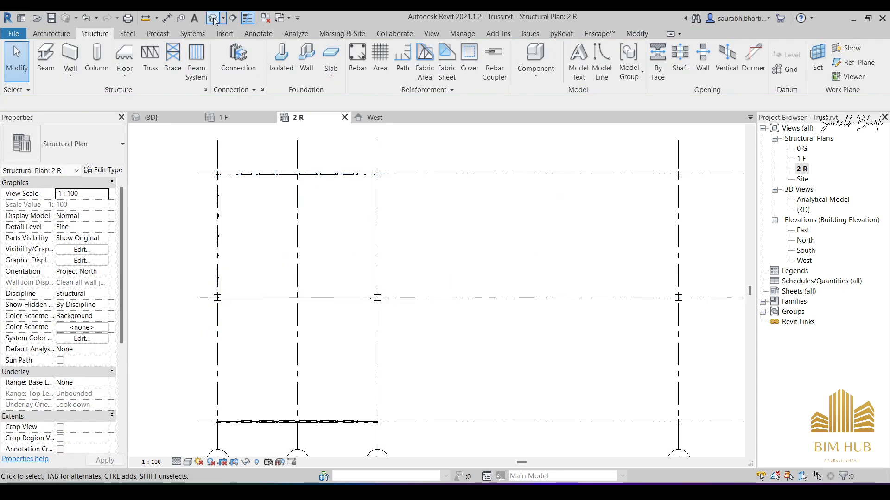
- Check the copied chord at grid B in 3D, remove it, and select the whole gabled truss at grid A
left_click(214, 21)
middle_click_drag(413, 367, 380, 333, "shift")
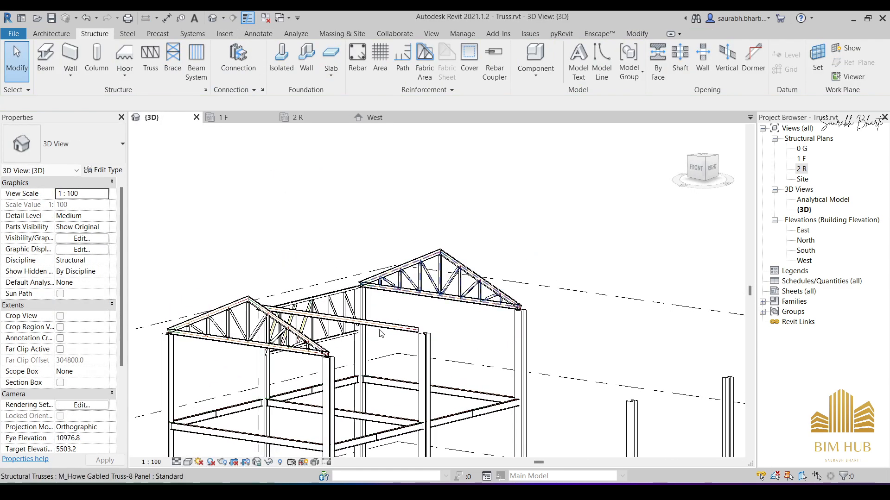
left_click(379, 282)
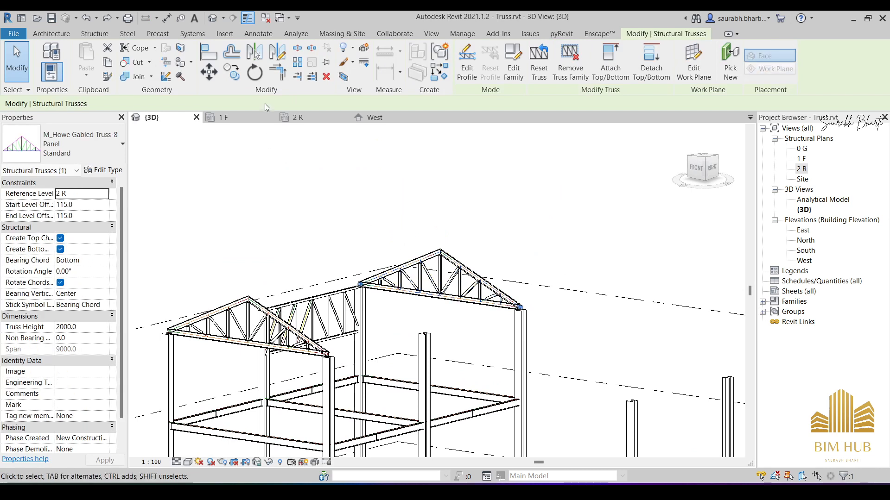
left_click(242, 78)
- Try to copy the whole gabled truss 7000 mm from grid A to grid B in the 2 R structural plan
double_click(801, 169)
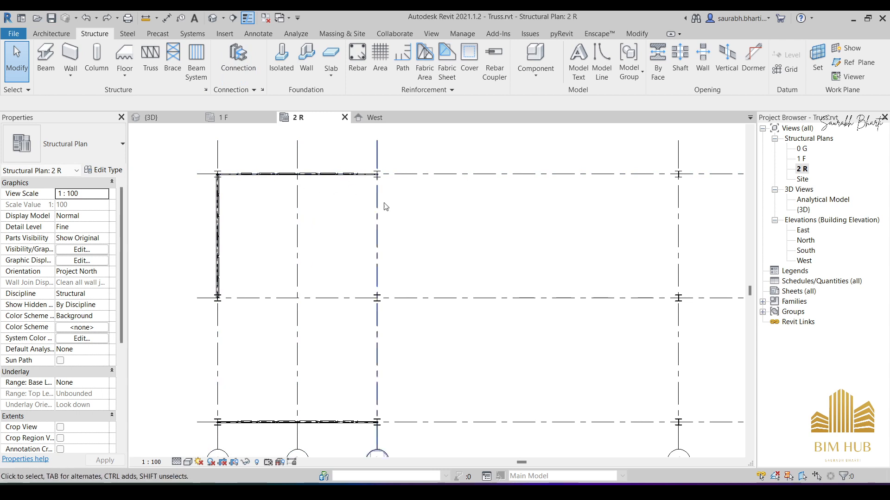
scroll(262, 207, "up", 3)
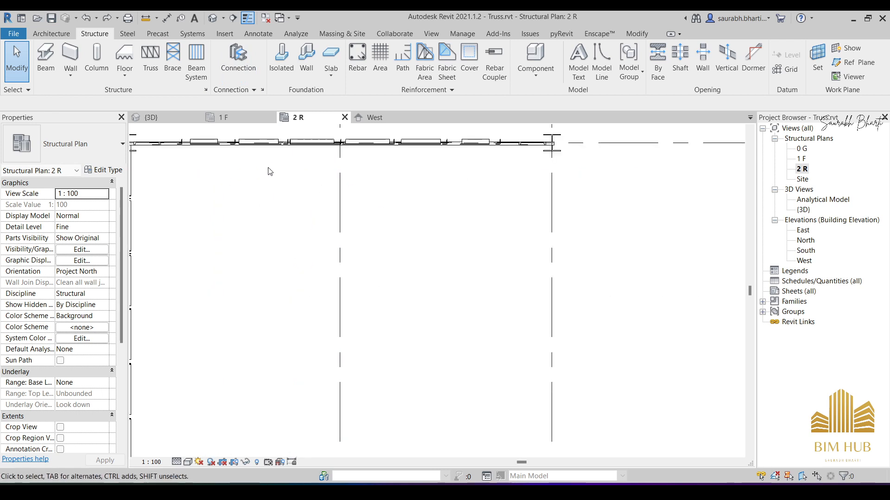
left_click(269, 142)
middle_click_drag(269, 142, 362, 186)
scroll(318, 167, "down", 5)
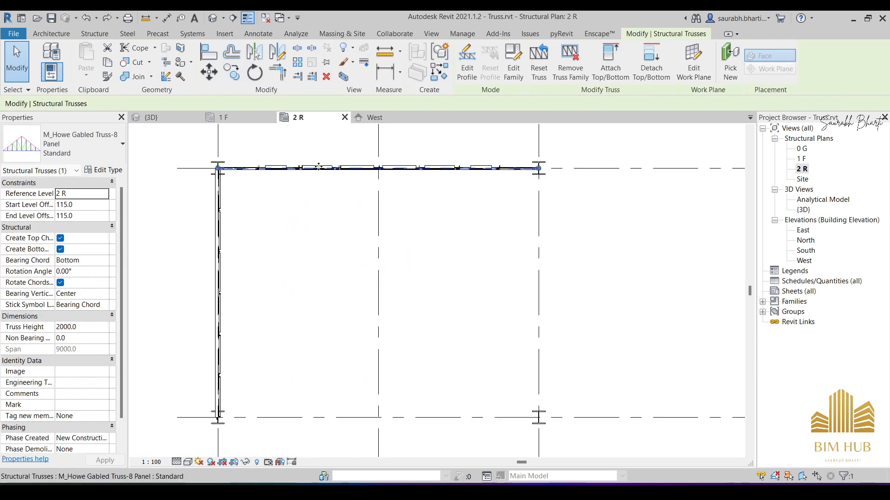
left_click(218, 76)
left_click(226, 74)
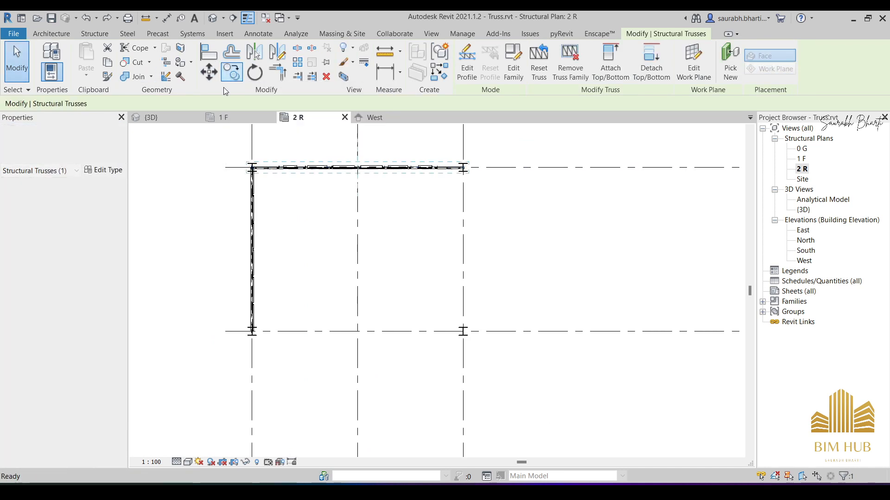
left_click(545, 168)
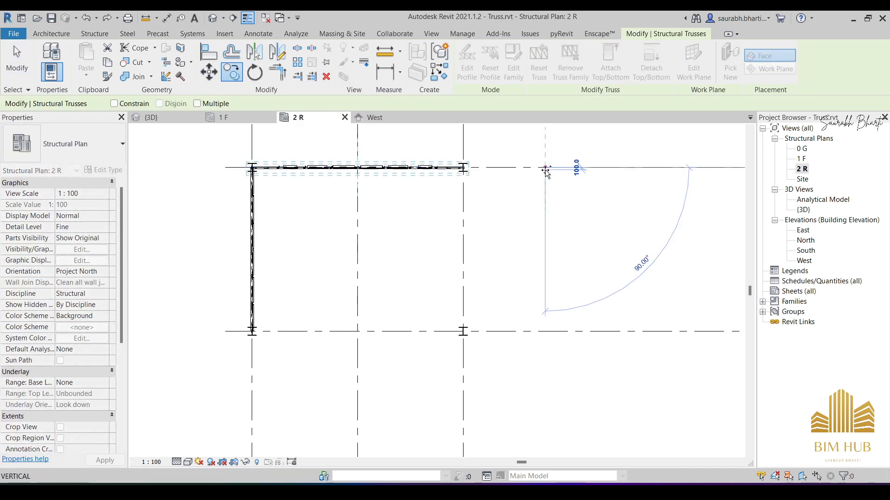
left_click(545, 331)
key("Escape")
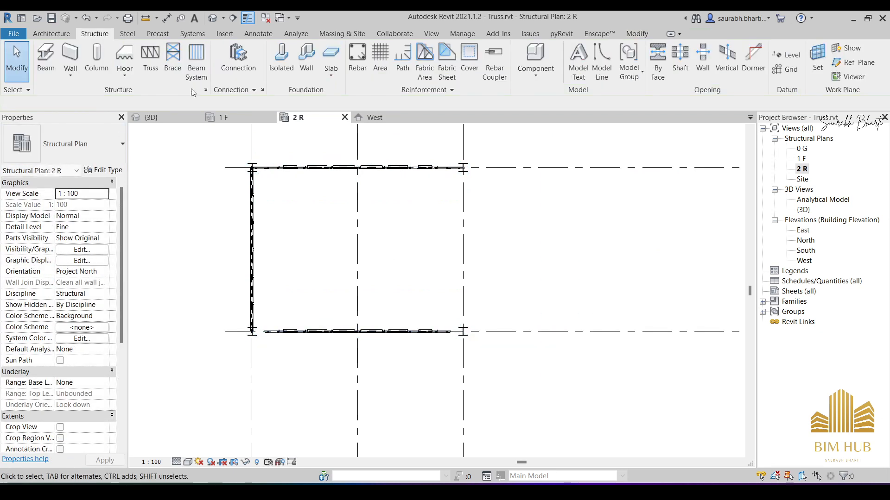
- Inspect the copied gabled truss at grid B in plan and 3D, and delete it
scroll(307, 337, "up", 4)
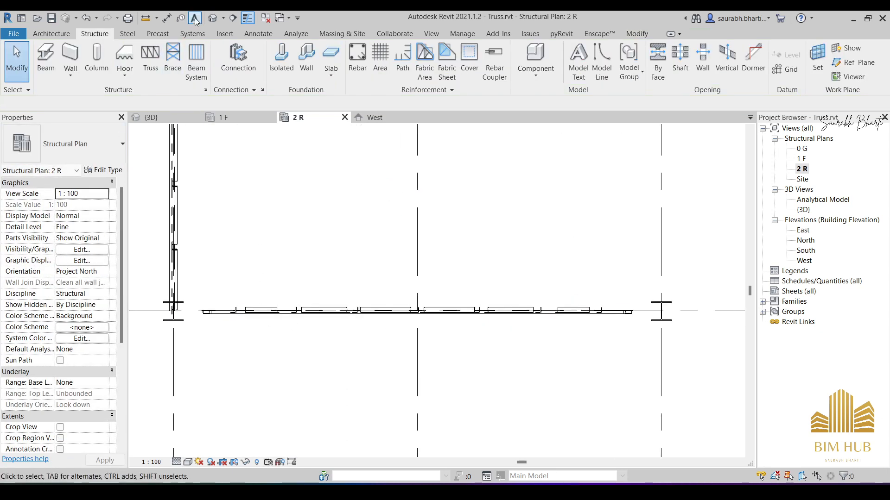
left_click(213, 18)
left_click(368, 309)
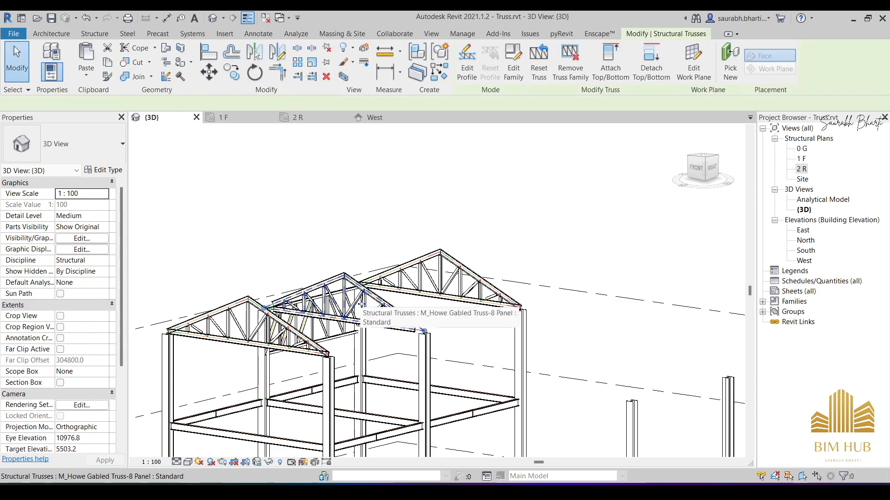
key("Escape")
middle_click_drag(368, 309, 236, 265, "shift")
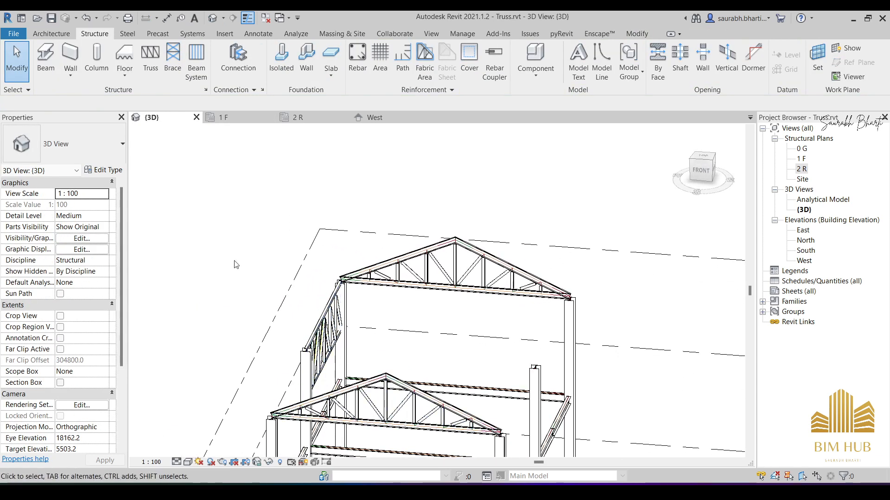
- Place an M_Howe Gabled Truss-8 Panel at level 2 R between the two column tops at grid B, spanning 9000 mm
left_click(150, 58)
scroll(305, 320, "up", 5)
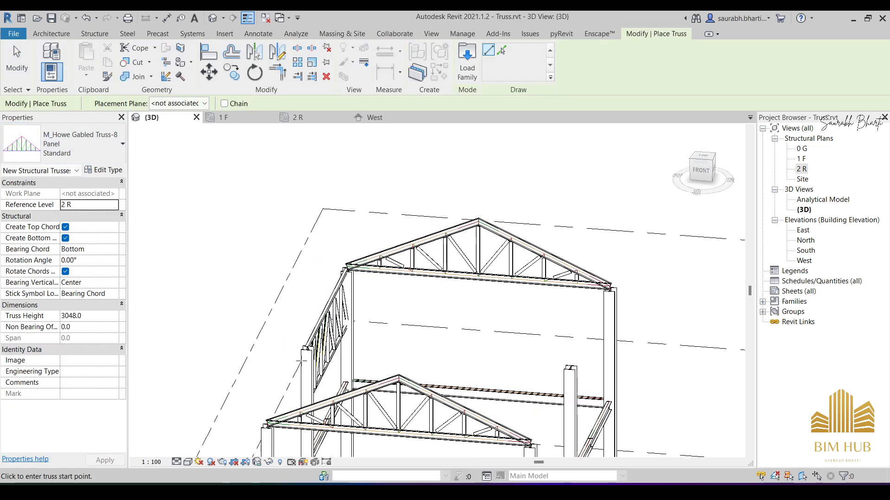
left_click(305, 320)
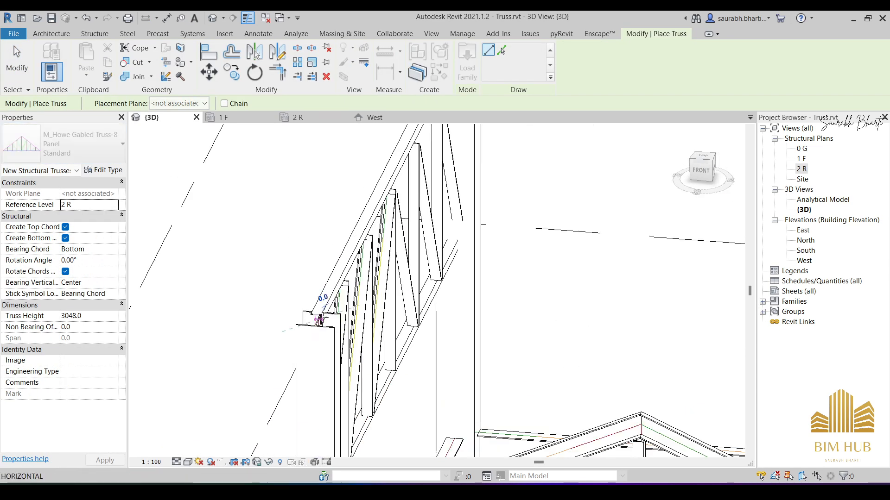
scroll(568, 340, "down", 5)
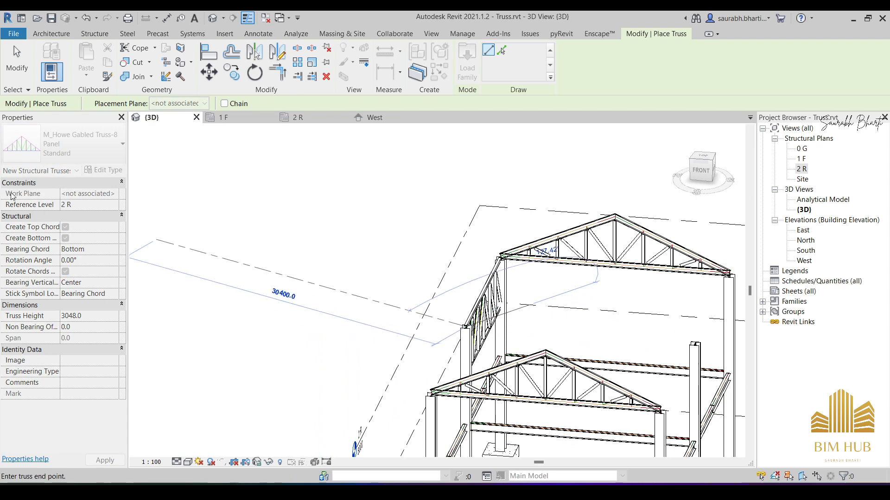
scroll(689, 322, "up", 5)
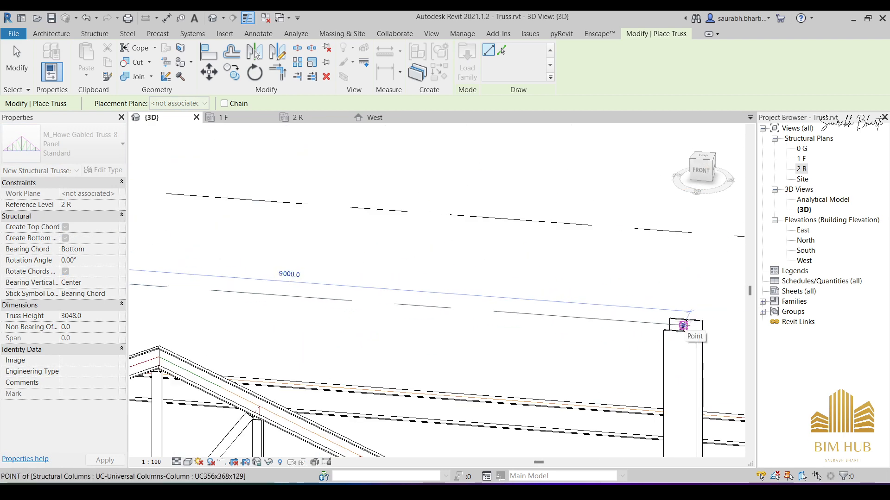
left_click(650, 318)
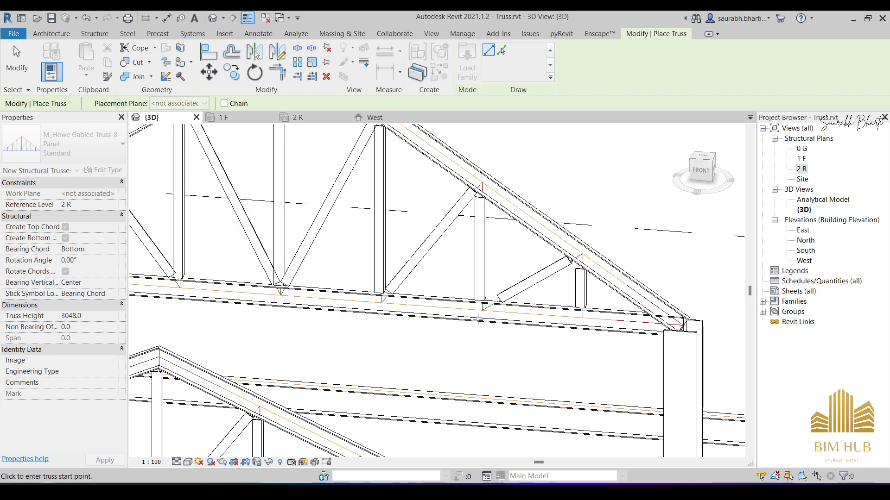
key("Escape")
key("Escape")
- Set the grid B gabled truss's height to 2000 and its start and end level offsets to 115
scroll(407, 217, "down", 3)
left_click(407, 217)
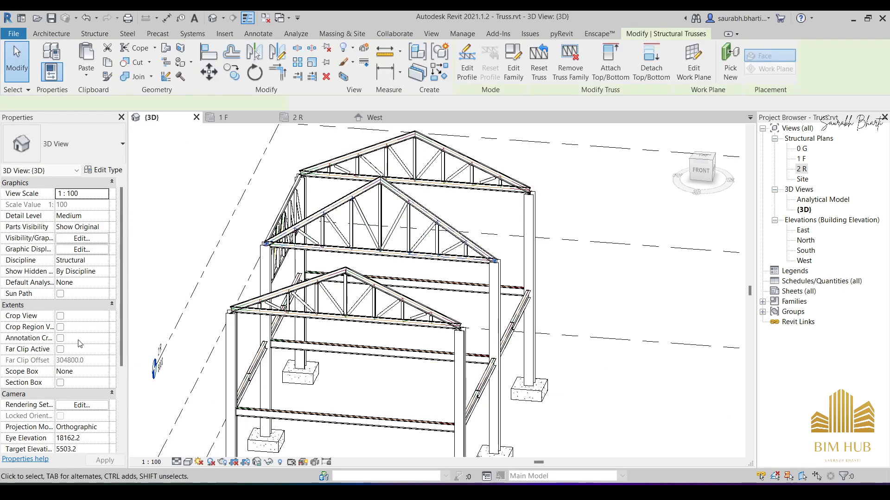
left_click(91, 330)
type("2")
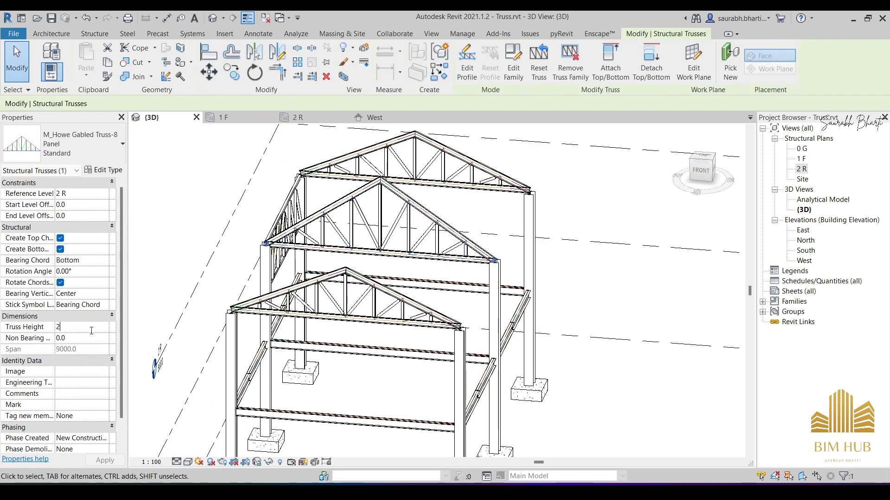
type("000.0")
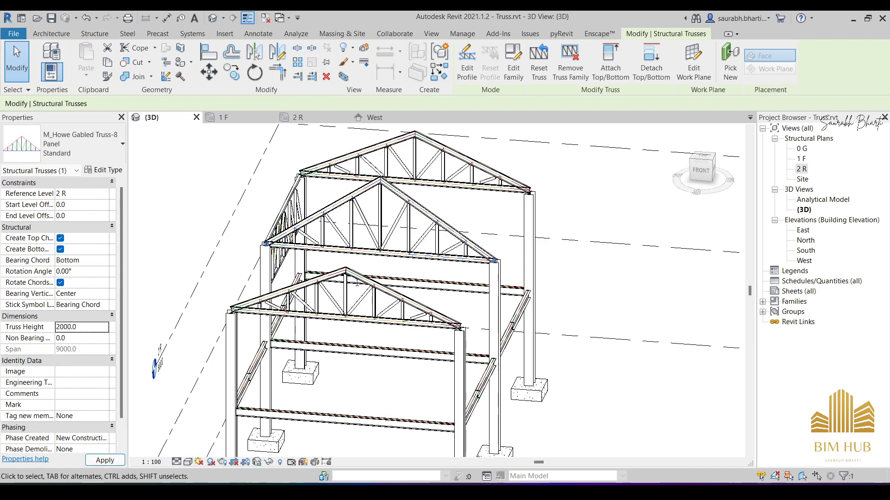
key("Escape")
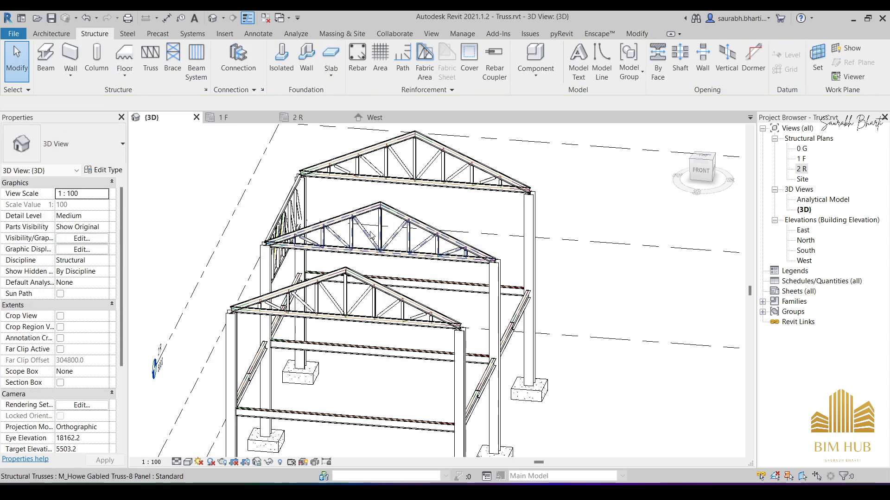
left_click(365, 227)
left_click(78, 204)
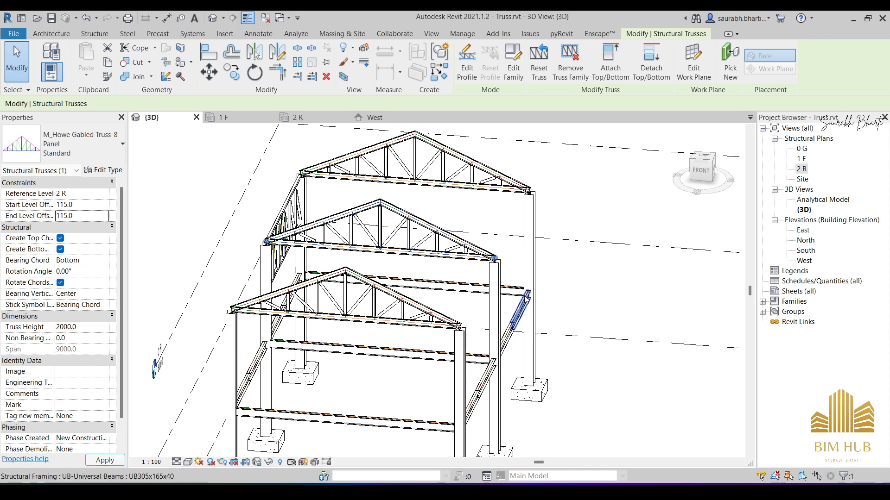
- Copy the M_Howe Flat Truss along grid 1 by 7000 mm from bay A–B to bay B–C, and check it in 3D
middle_click_drag(490, 256, 641, 301, "shift")
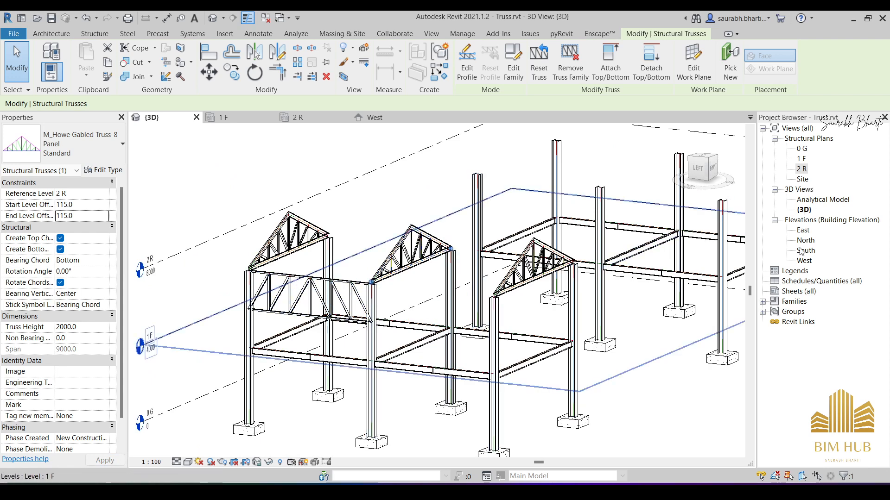
double_click(804, 261)
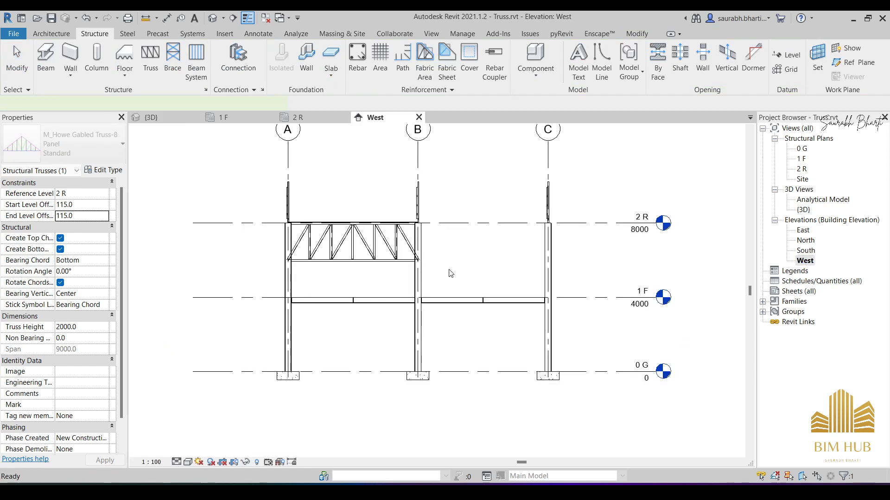
left_click(343, 224)
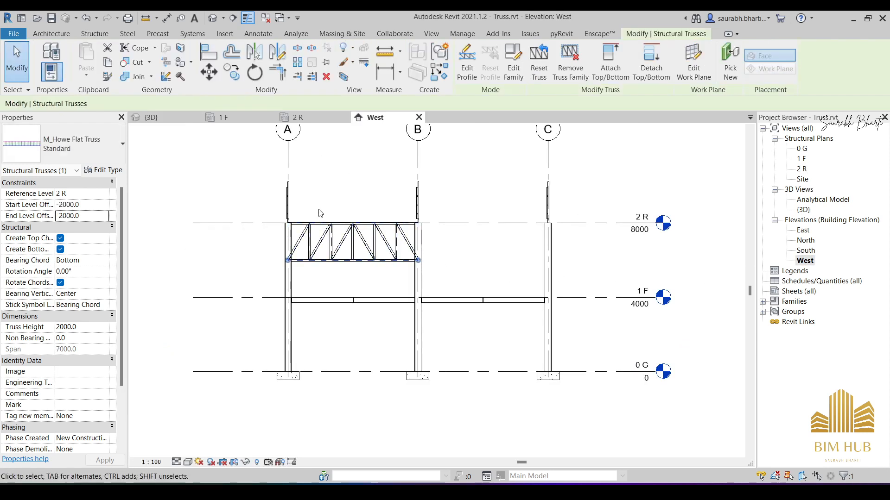
double_click(802, 160)
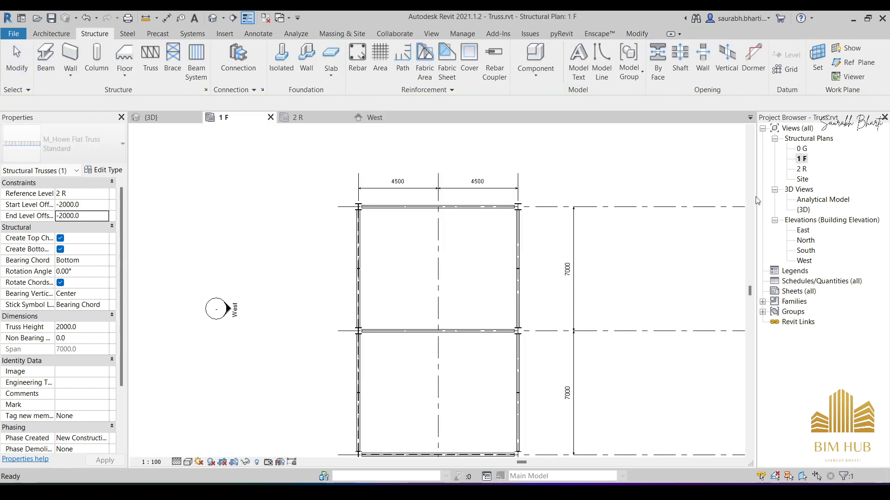
double_click(803, 170)
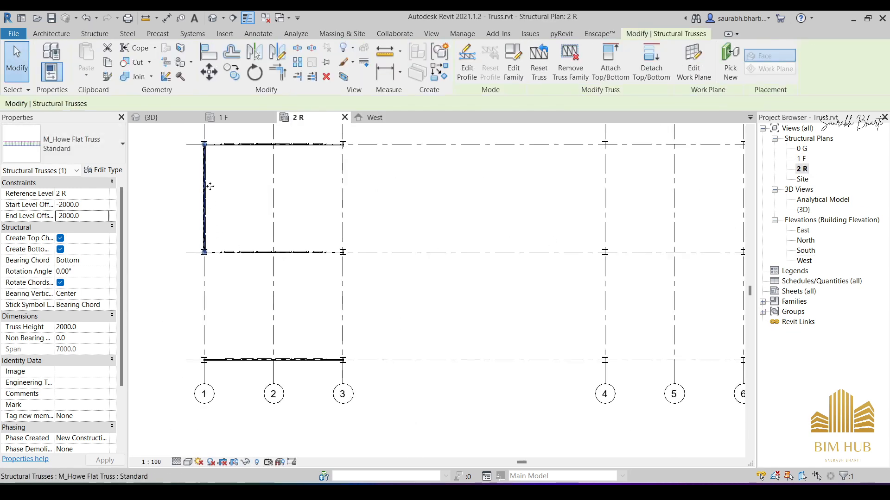
left_click(233, 71)
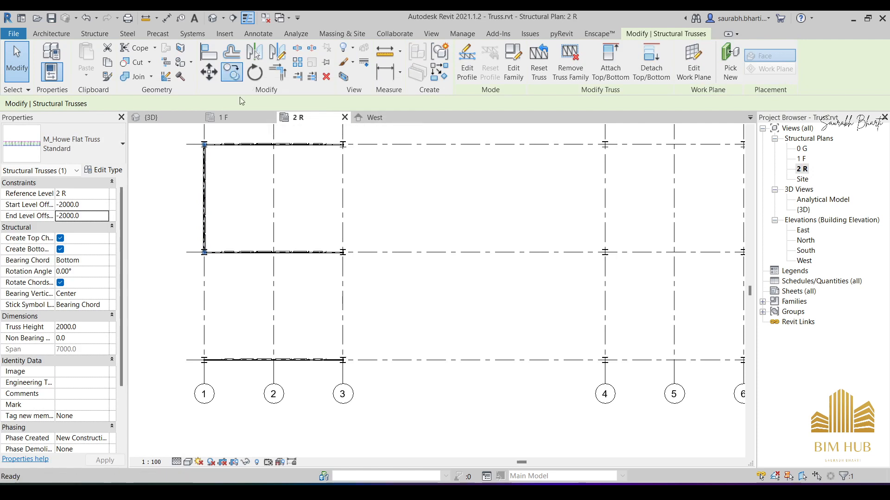
left_click(391, 144)
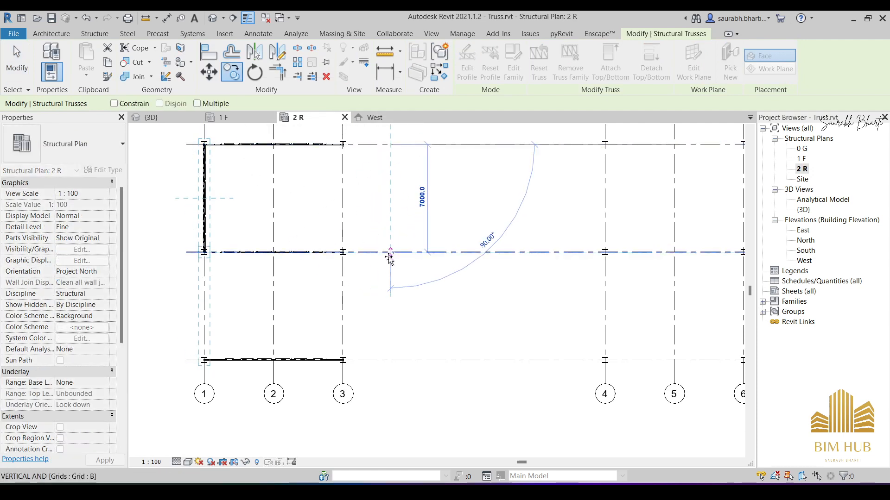
key("Escape")
key("Escape")
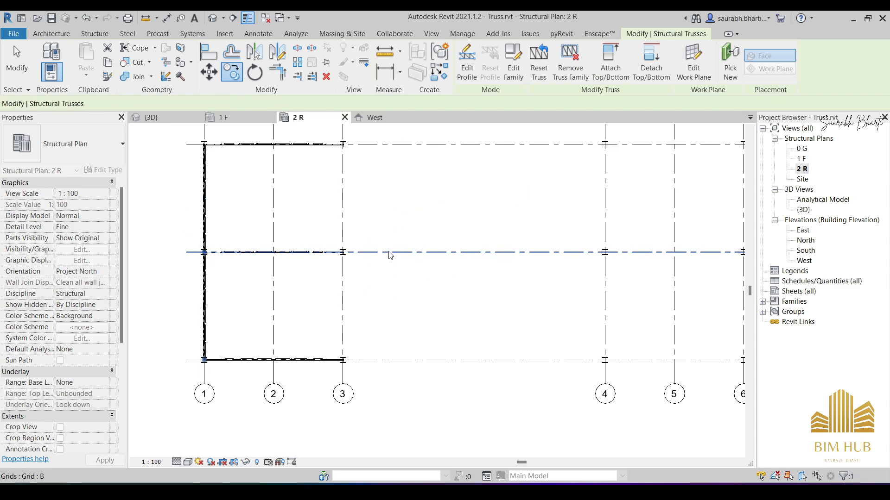
left_click(212, 18)
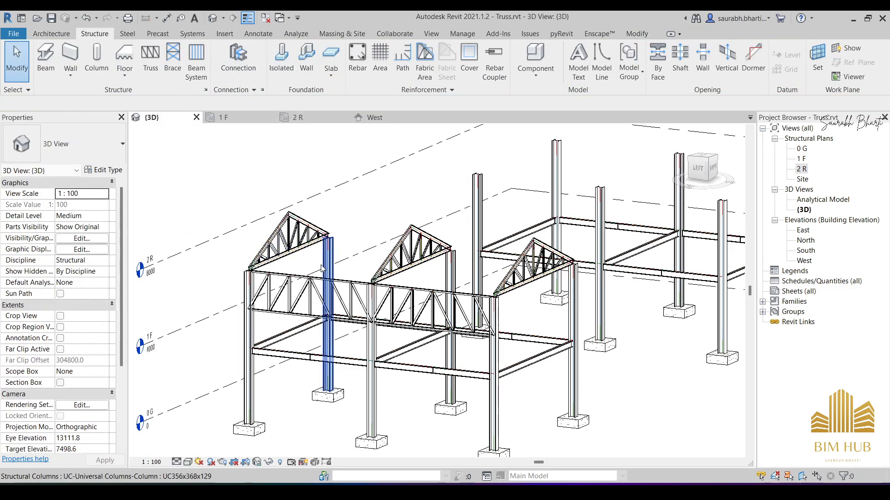
middle_click_drag(406, 307, 410, 382, "shift")
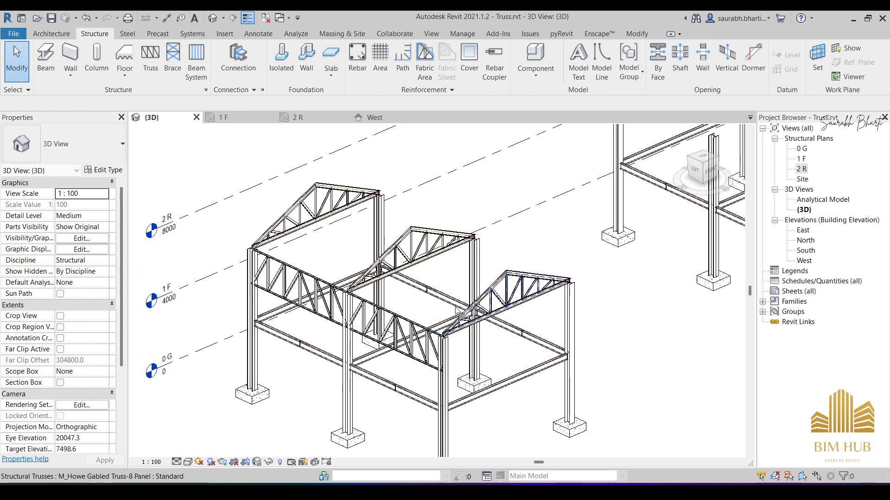
- Try mirroring copies of the two flat trusses on grid 1 about grid 2 in plan 2 R, and undo back to the single bay A–B truss
double_click(800, 169)
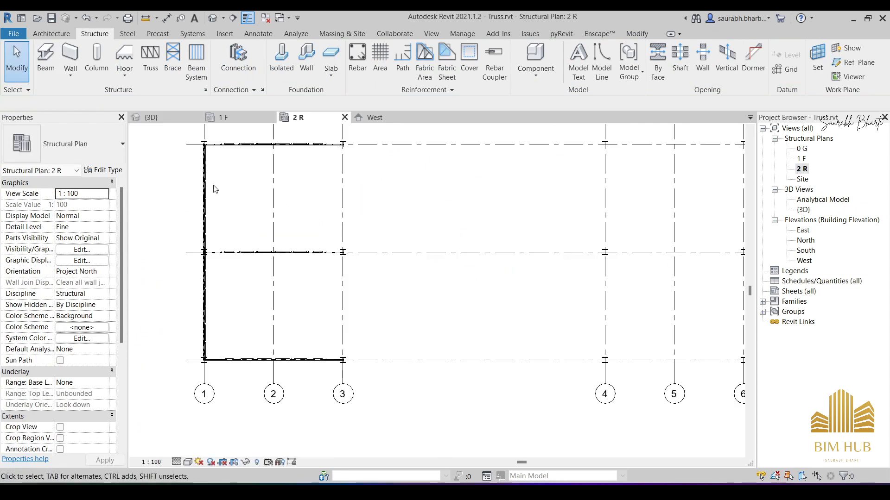
left_click(205, 311)
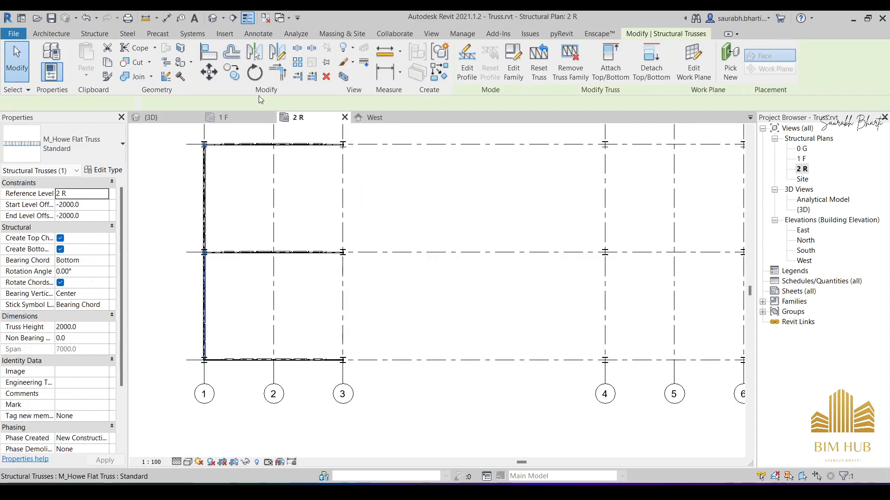
left_click(277, 52)
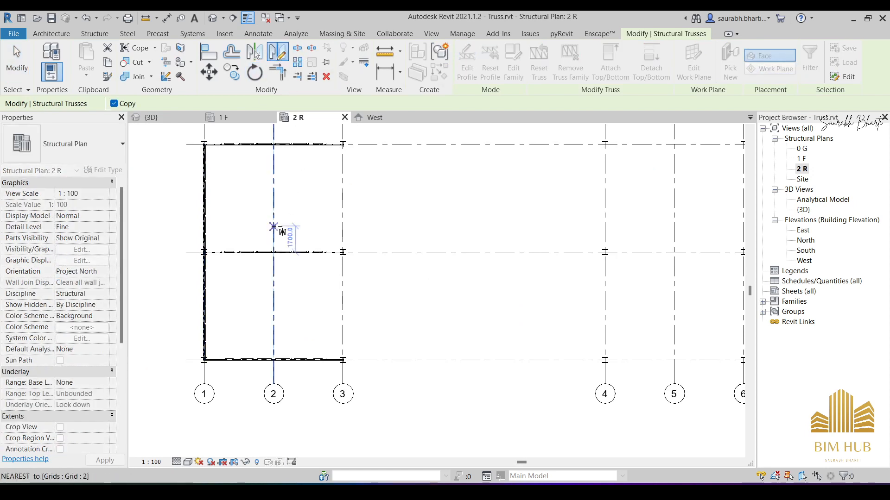
left_click(273, 227)
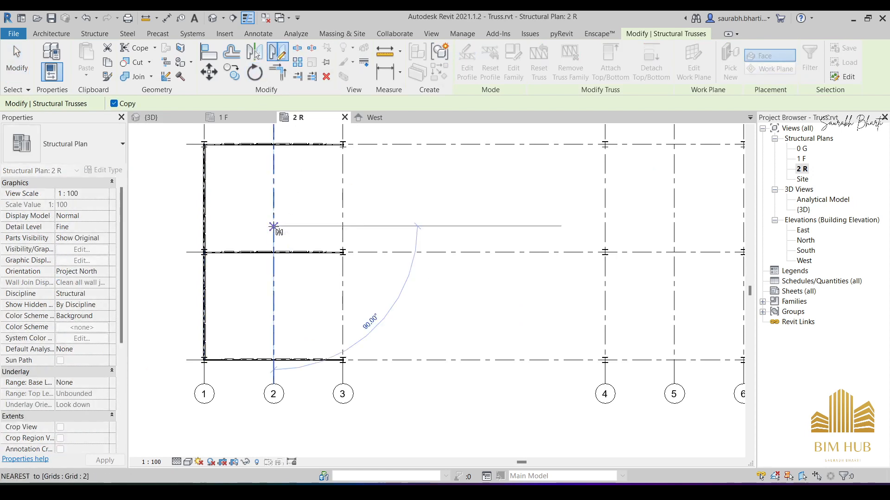
left_click(276, 185)
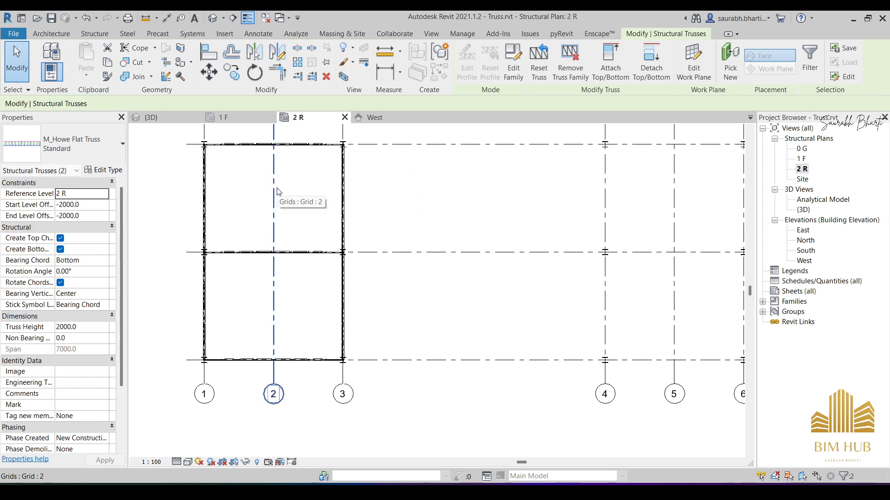
key("Escape")
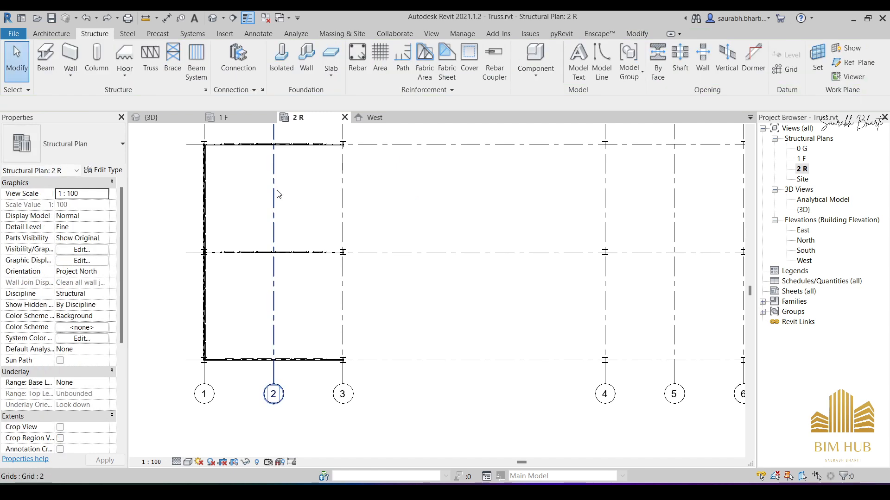
- Inspect the grid 1 flat truss in bay A–B in 3D, and open its profile for editing in the West elevation
left_click(204, 204)
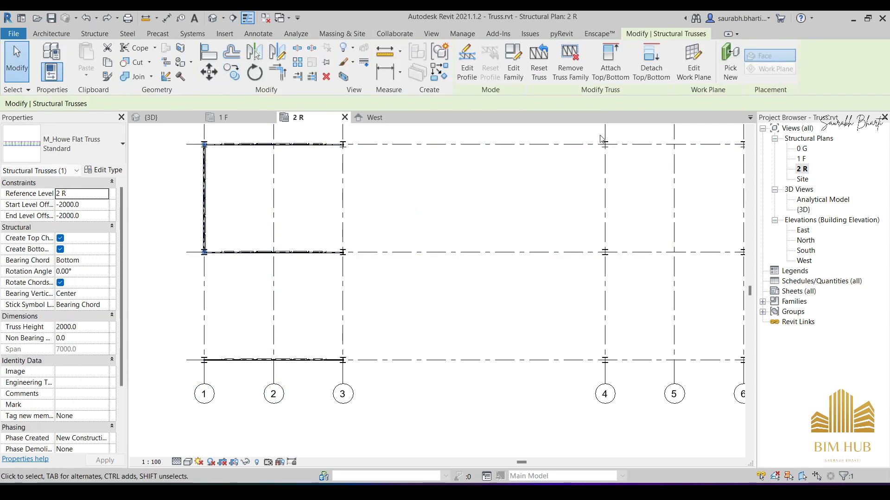
left_click(213, 20)
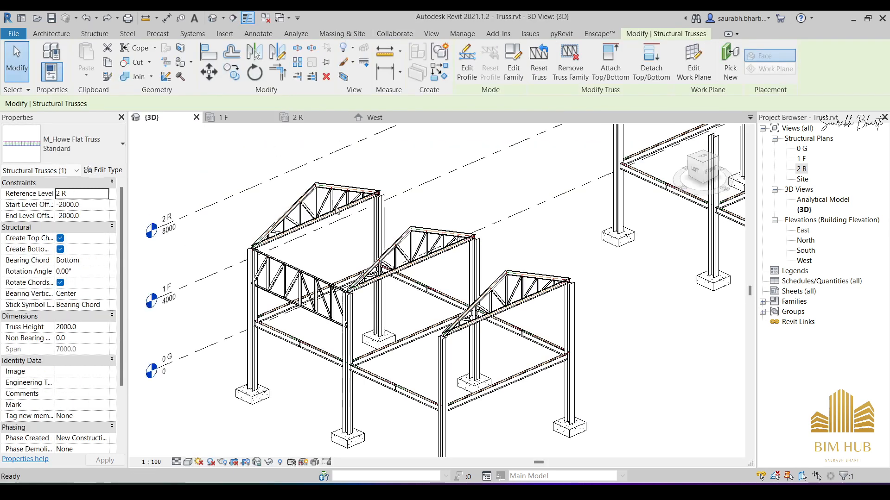
middle_click_drag(417, 278, 447, 289, "shift")
left_click(447, 290)
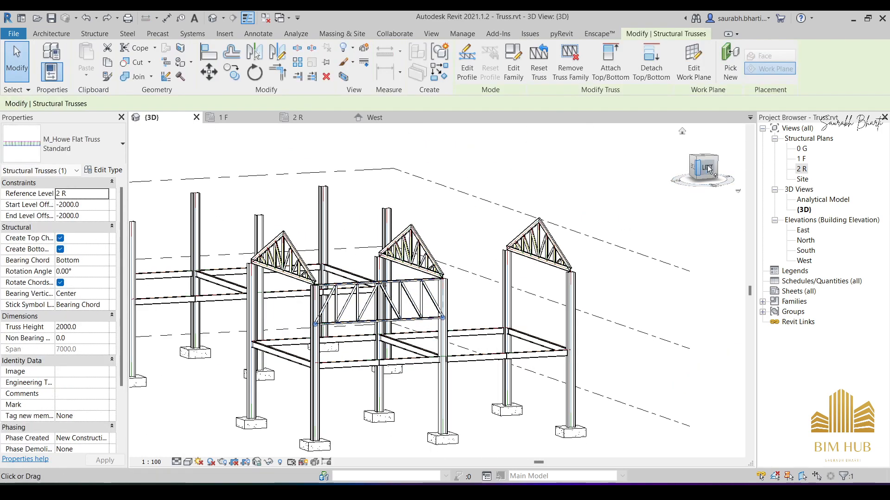
left_click(704, 167)
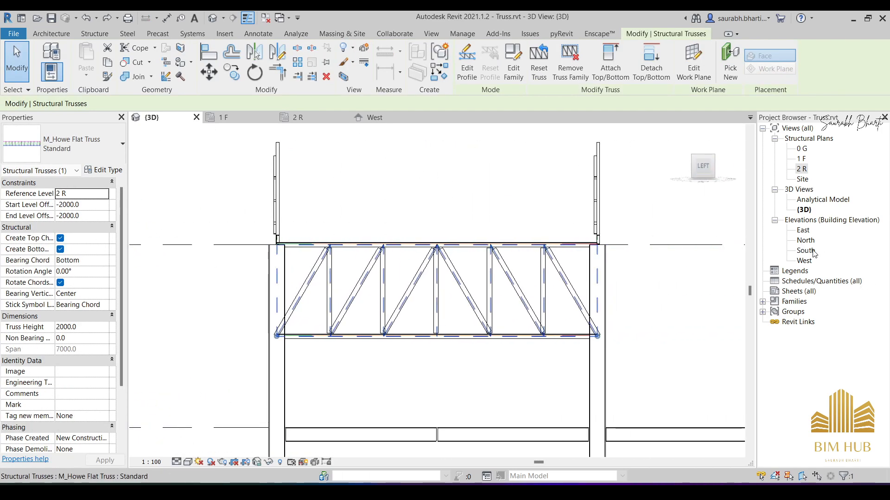
double_click(804, 261)
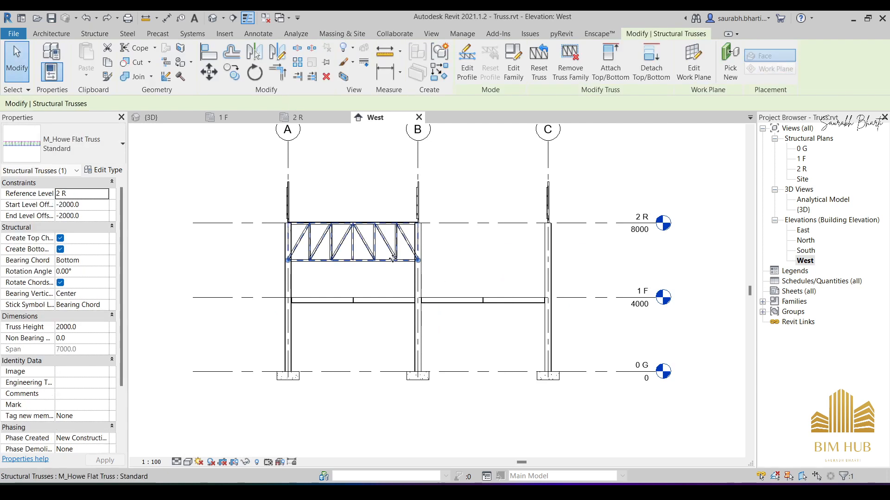
left_click(471, 60)
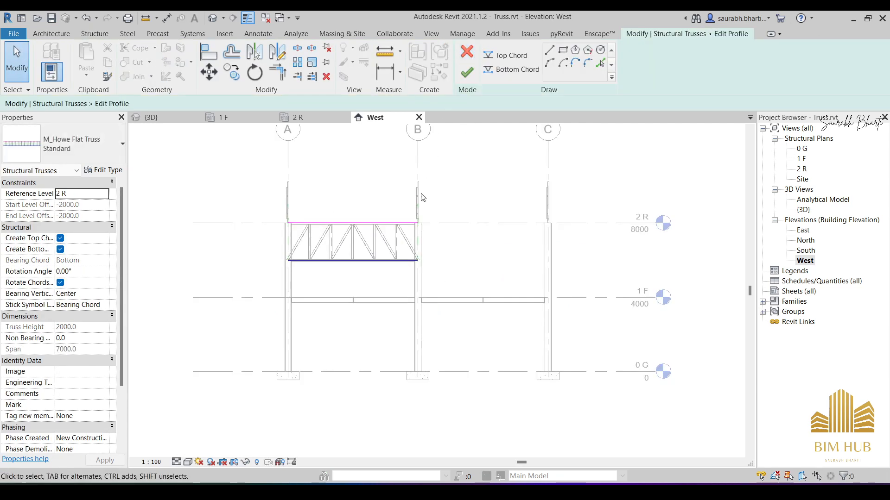
scroll(324, 271, "up", 3)
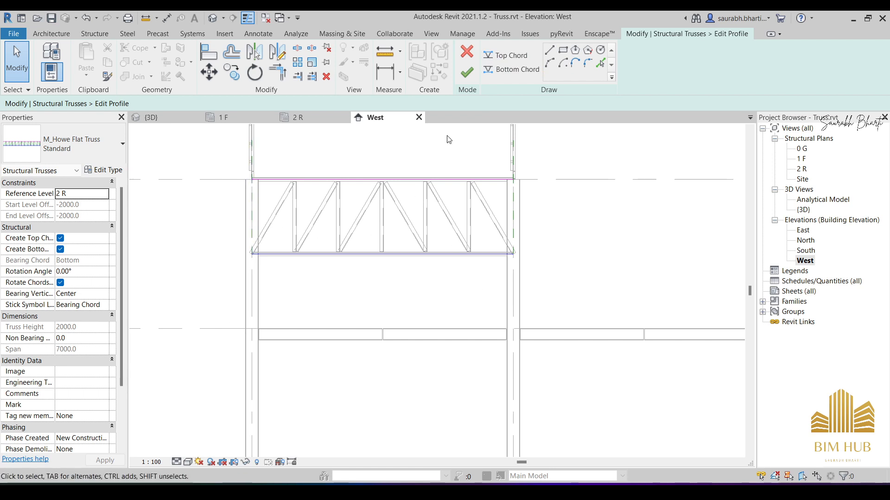
- Replace the flat truss's straight bottom chord with an upward start-end-radius arc of about 54° between its two endpoints
left_click(499, 73)
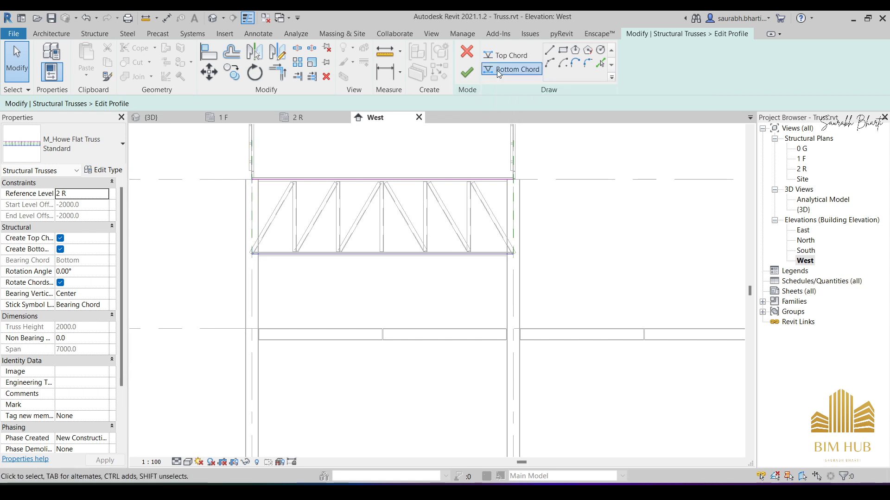
left_click(550, 63)
scroll(236, 257, "up", 5)
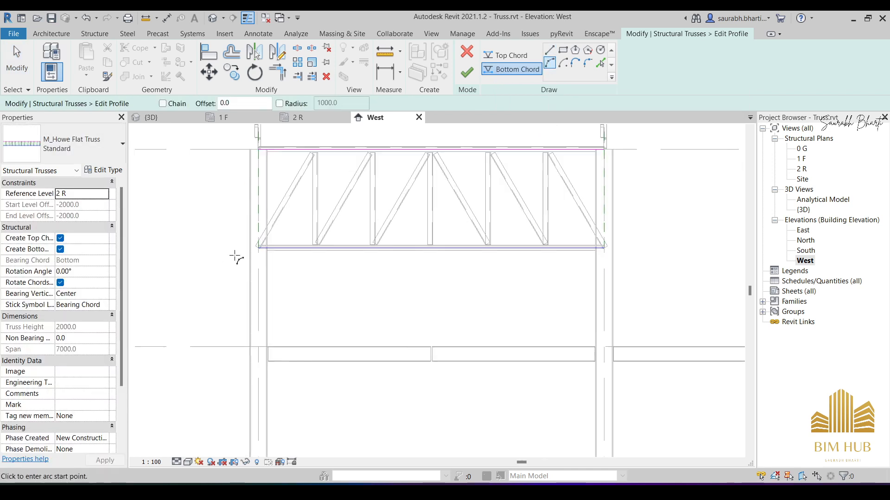
left_click(275, 245)
middle_click_drag(581, 266, 343, 323)
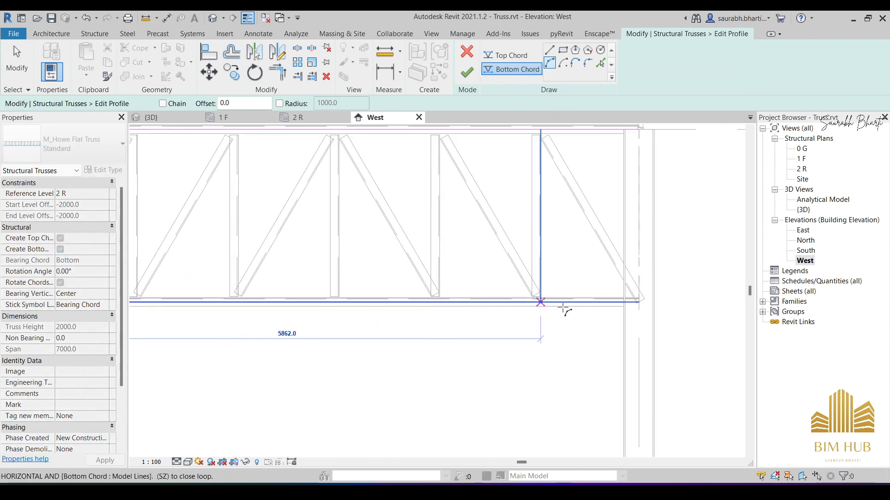
left_click(639, 302)
scroll(469, 248, "down", 3)
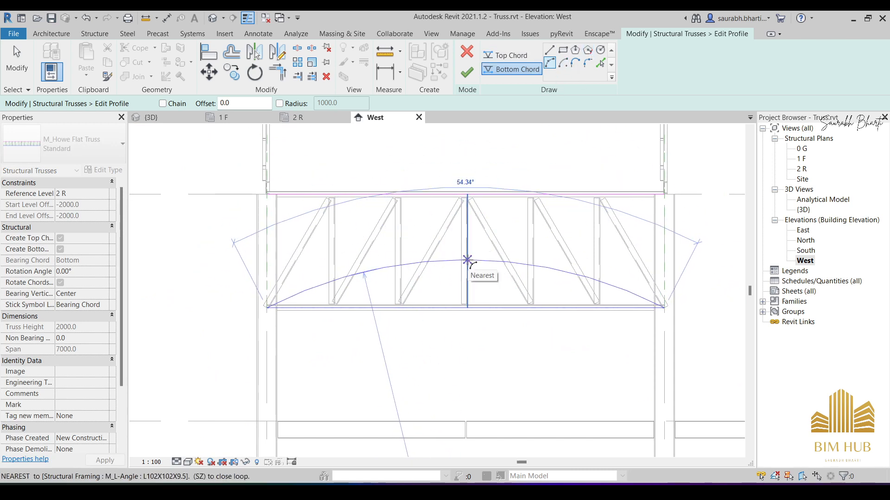
left_click(467, 260)
key("Escape")
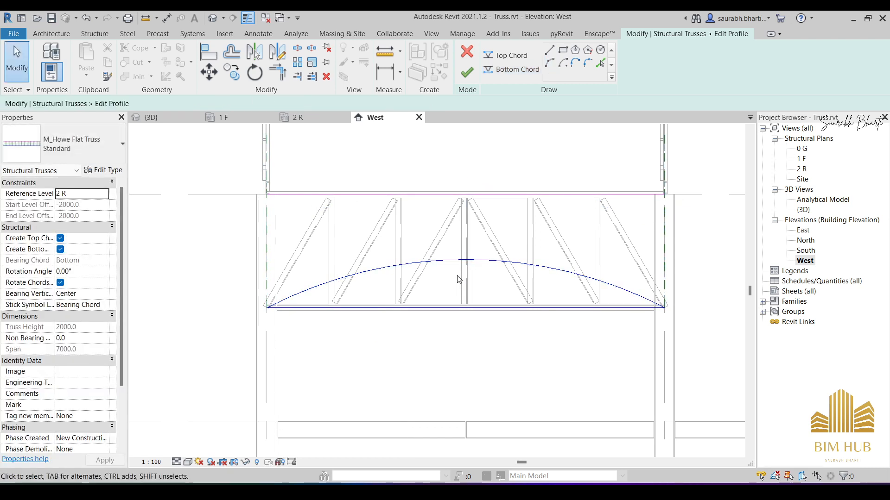
left_click(454, 309)
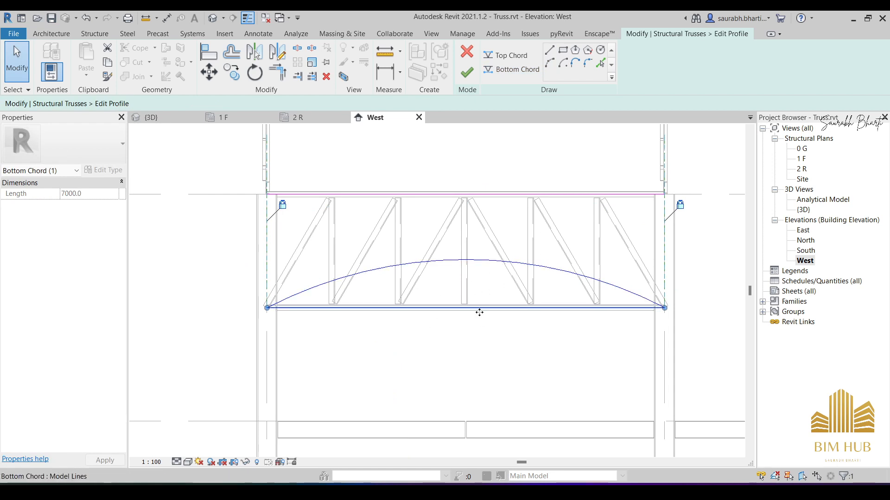
key("Delete")
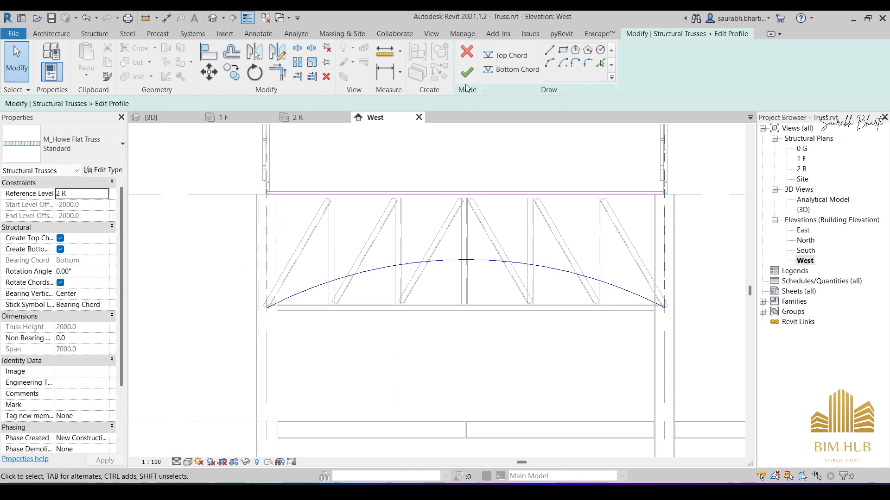
- Set the bottom chord arc's angle to 55° and finish editing the truss profile
left_click(469, 261)
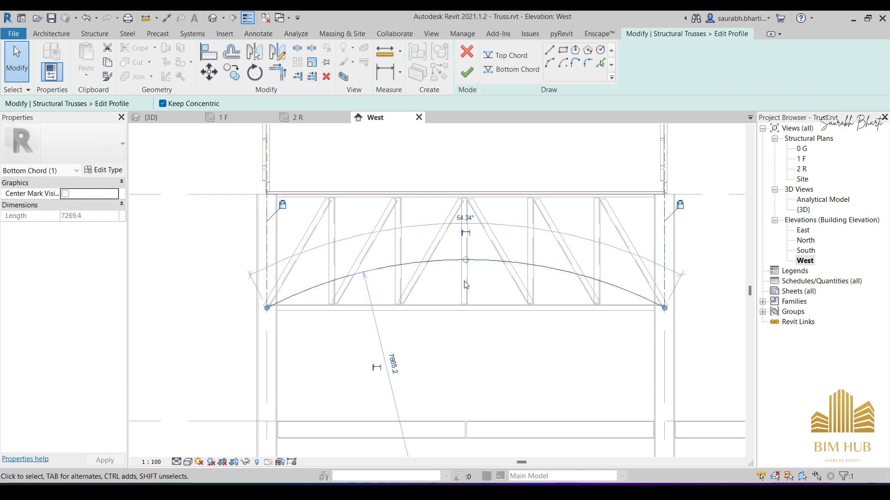
left_click(466, 219)
type("55")
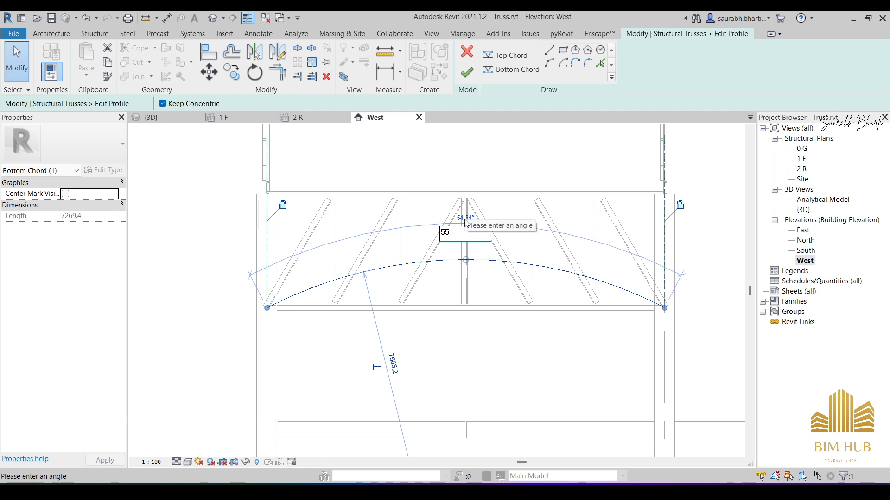
key("Return")
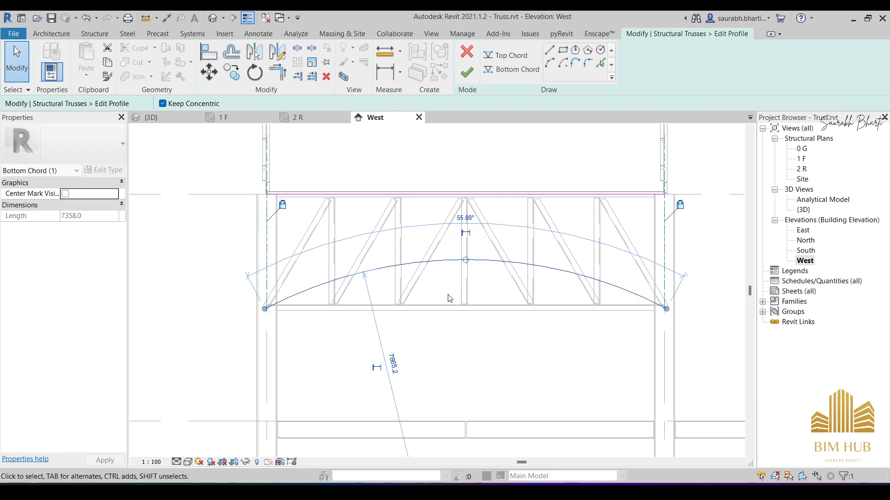
left_click(470, 77)
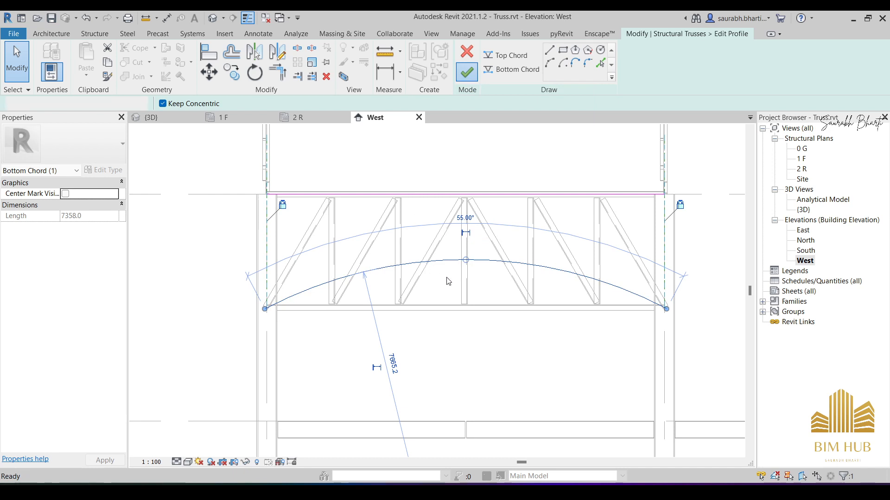
- In plan 2 R, copy the arched flat truss on grid 1 by 7000 mm from bay A–B to bay B–C
scroll(446, 285, "down", 3)
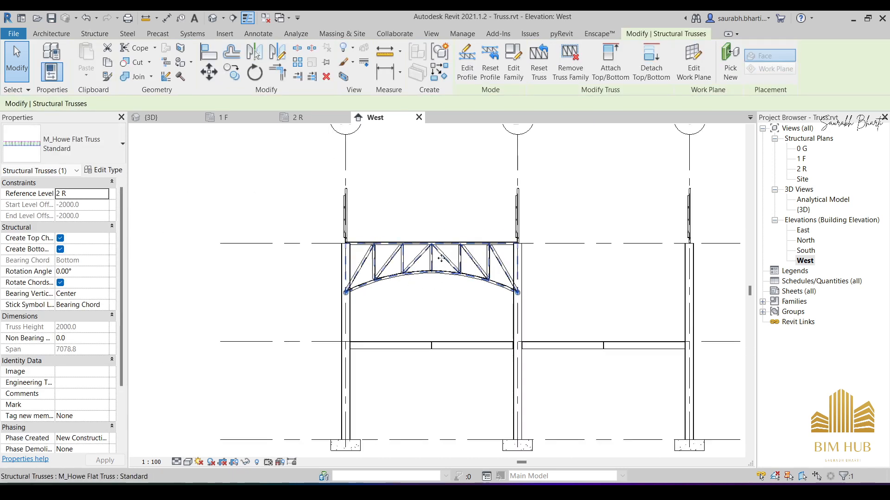
middle_click_drag(464, 265, 395, 253)
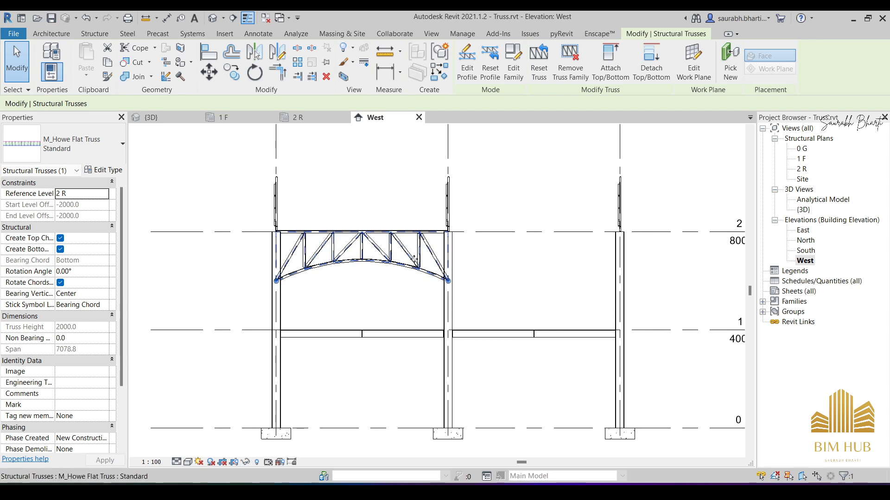
middle_click_drag(367, 262, 260, 247)
scroll(286, 243, "down", 2)
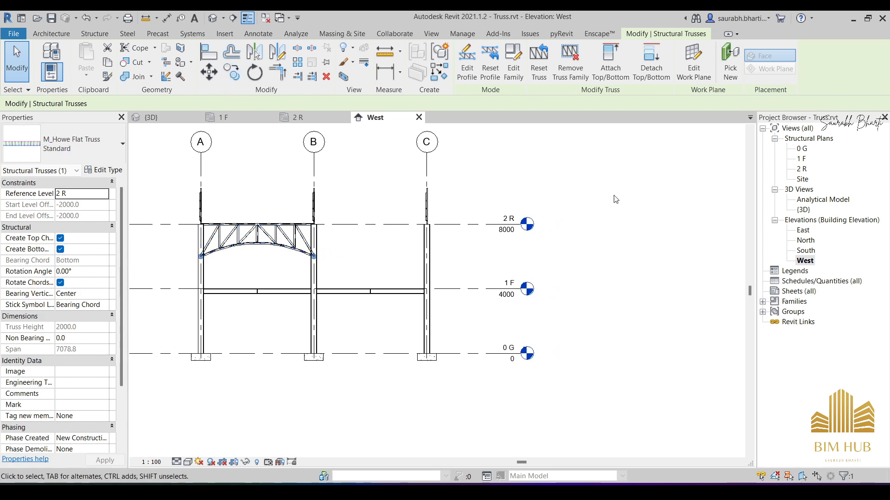
double_click(802, 170)
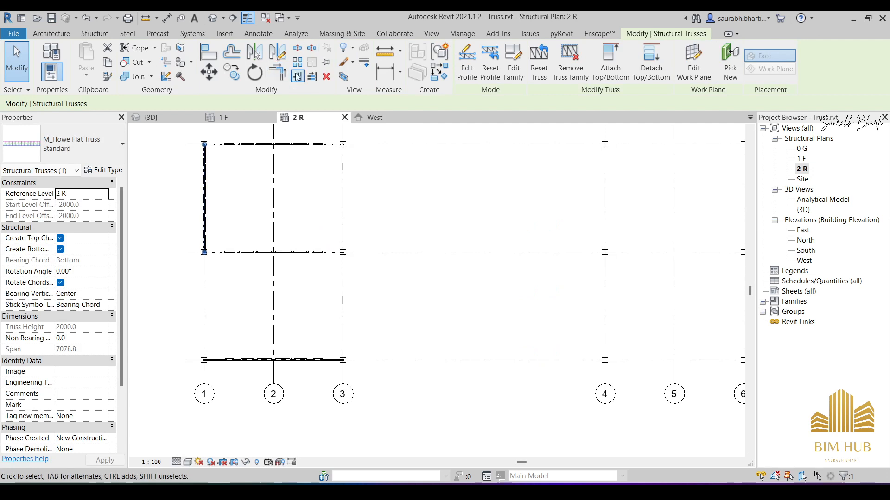
left_click(231, 71)
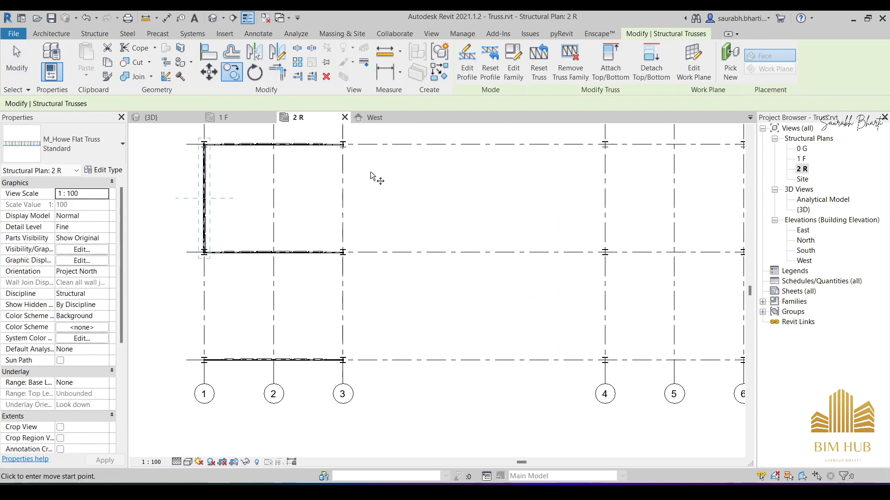
left_click(378, 144)
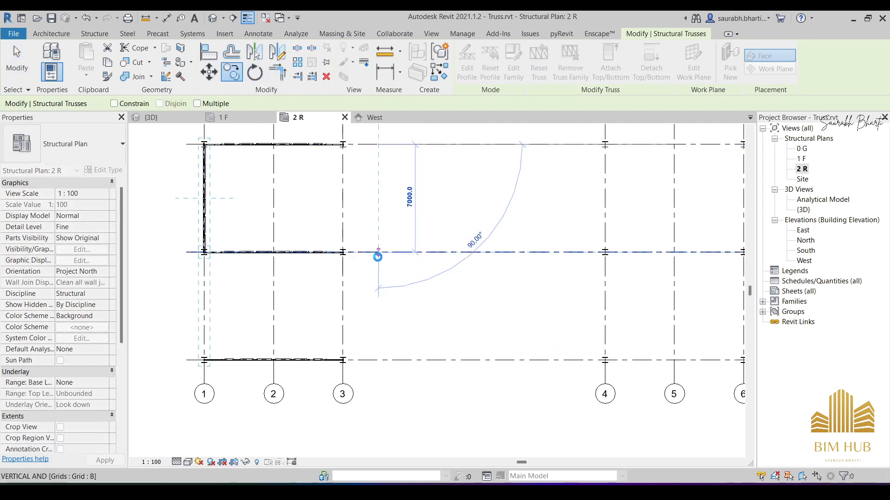
left_click(377, 253)
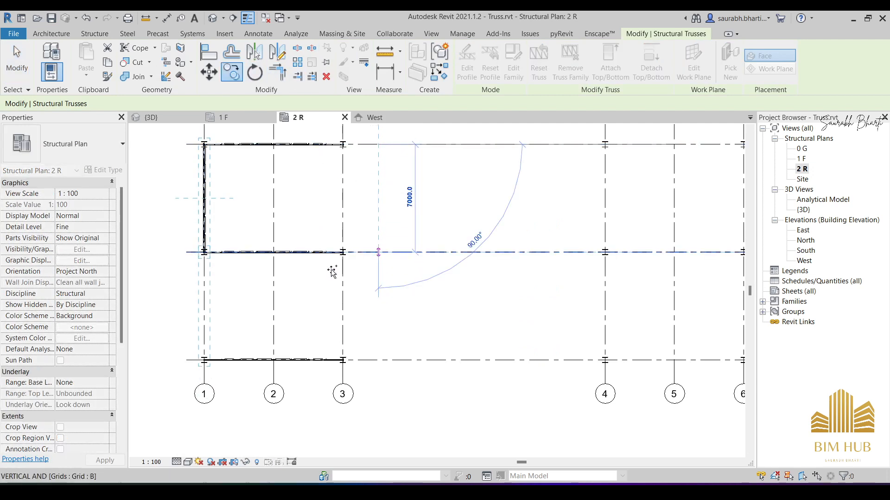
- Mirror copies of both arched flat trusses on grid 1 about grid 2 onto grid 3
left_click(206, 307, "ctrl")
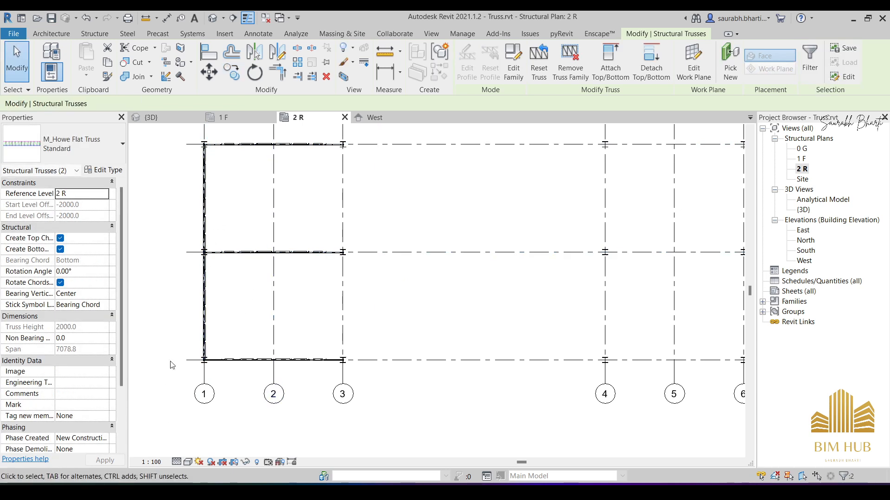
left_click(276, 58)
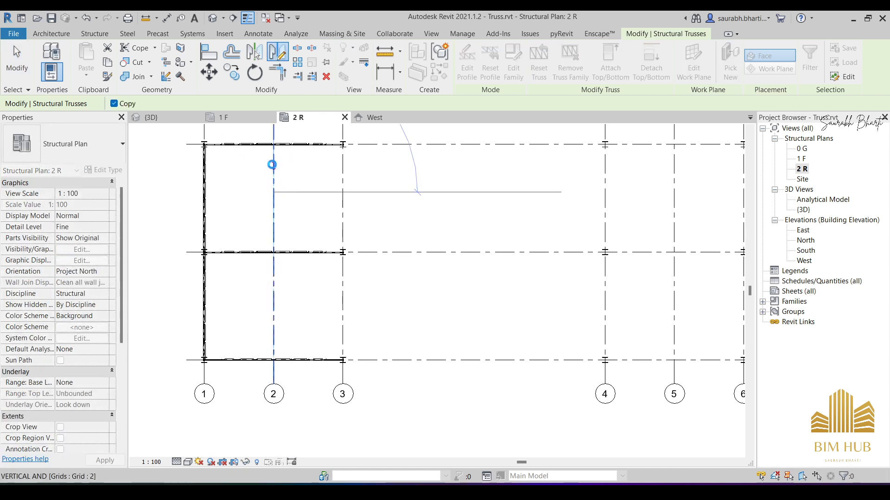
left_click(272, 169)
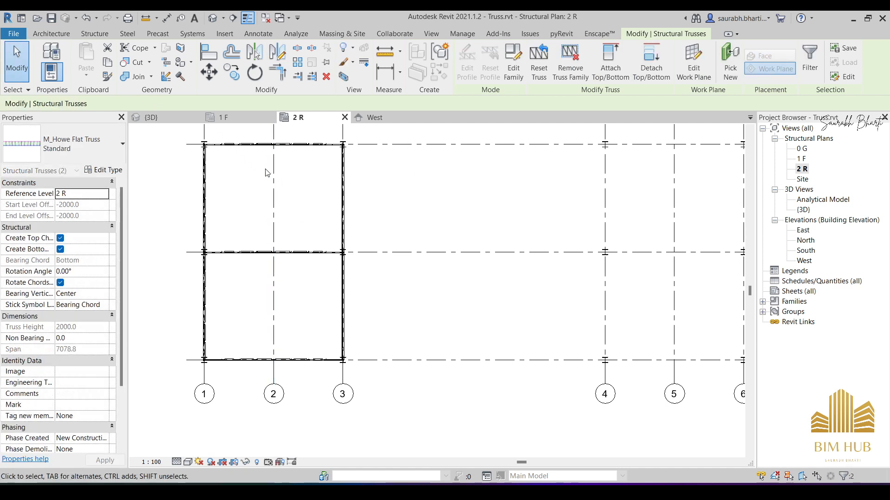
- Examine the arched flat trusses, the gabled trusses and the untrussed second building frame in the 3D view
left_click(211, 20)
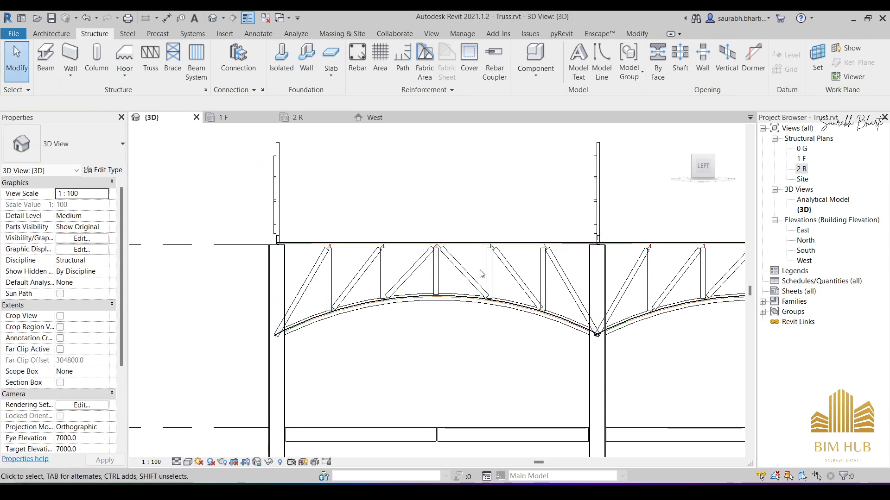
middle_click_drag(480, 274, 416, 280, "shift")
scroll(416, 279, "down", 5)
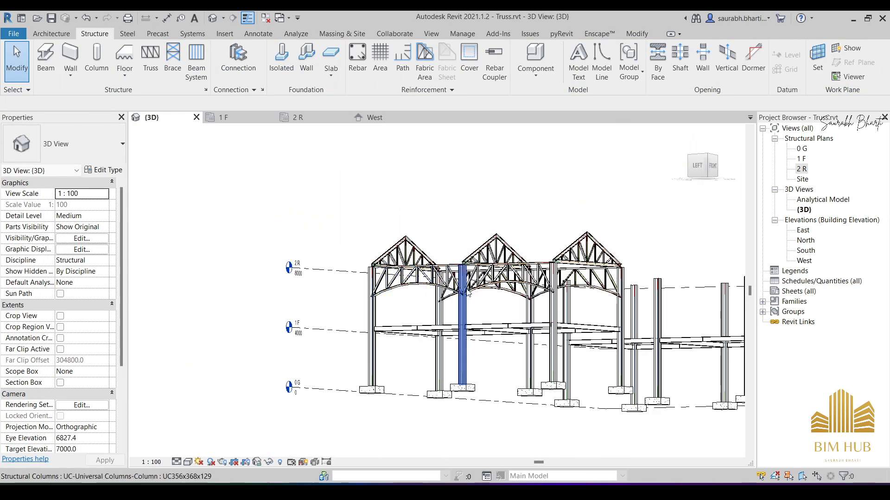
middle_click_drag(392, 296, 392, 330, "shift")
scroll(520, 278, "up", 4)
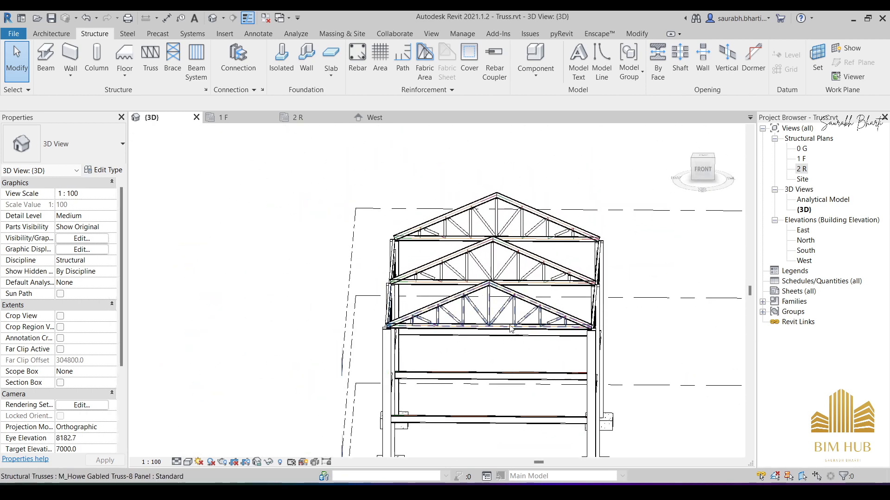
middle_click_drag(599, 278, 636, 300, "shift")
middle_click_drag(635, 300, 306, 168)
scroll(411, 186, "down", 4)
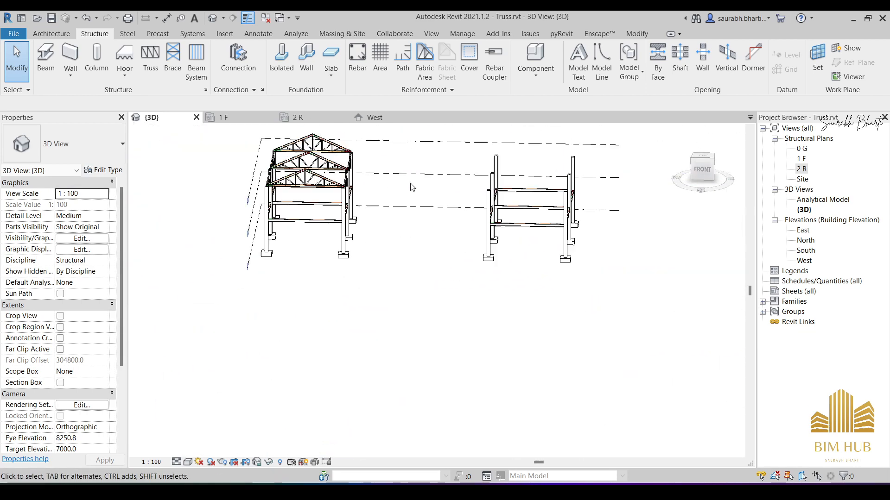
middle_click_drag(542, 228, 464, 274, "shift")
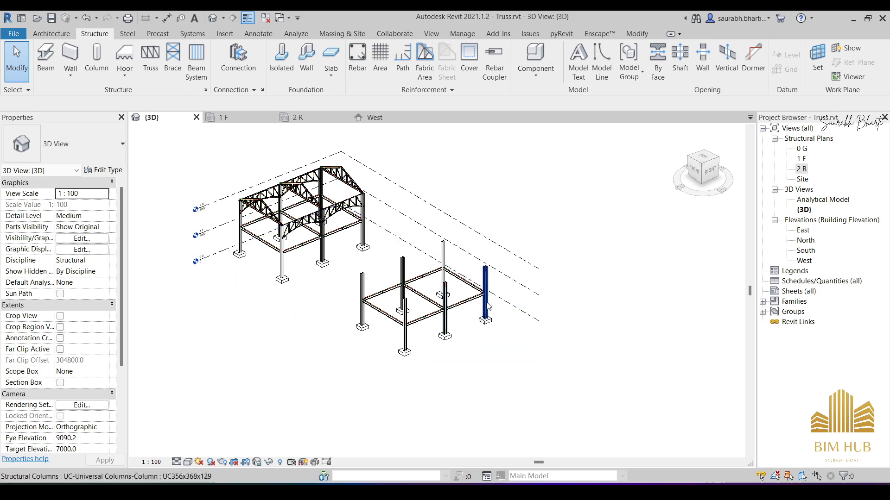
- Face the 3D view to the front, start the Truss command and load the M_Pratt Flat Truss.rfa family
left_click(695, 171)
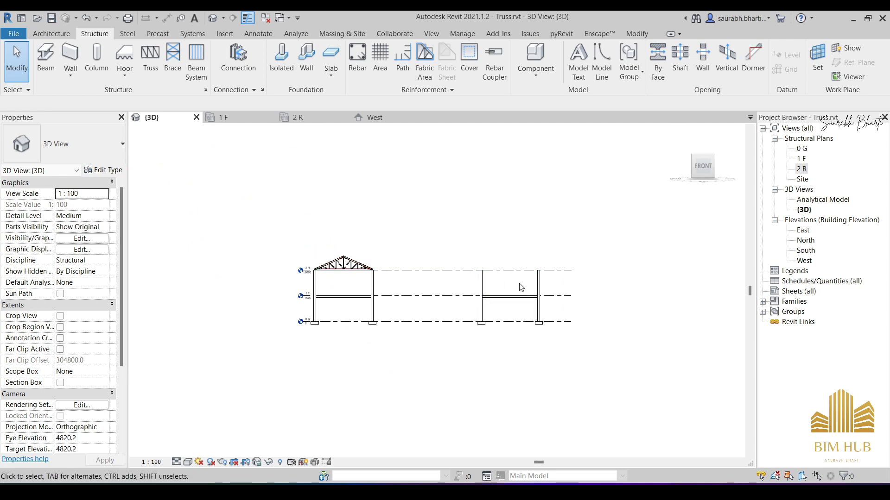
scroll(520, 272, "up", 3)
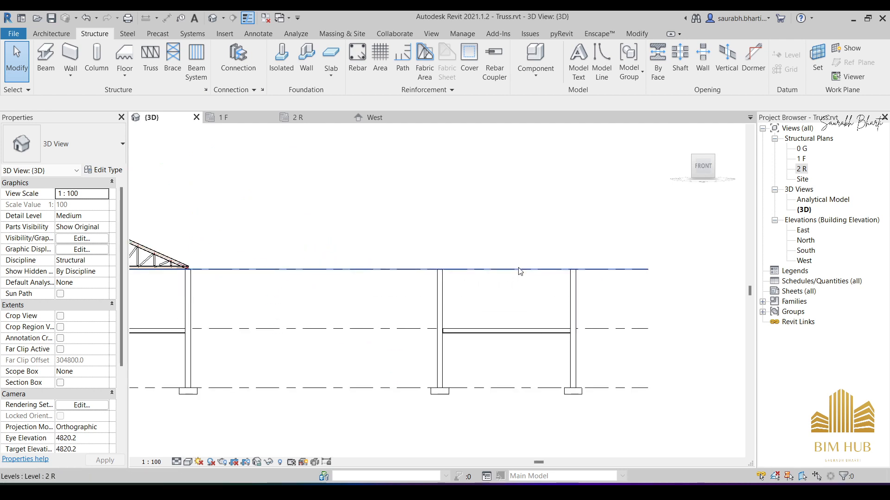
left_click(148, 59)
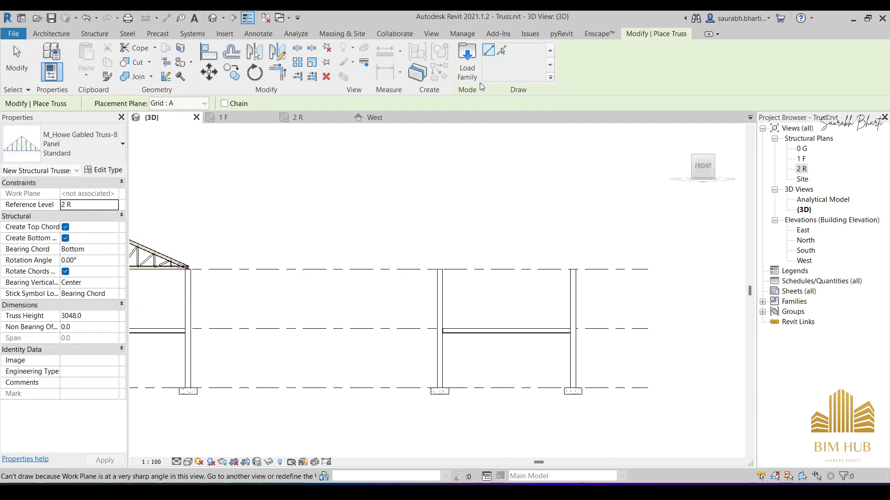
left_click(467, 62)
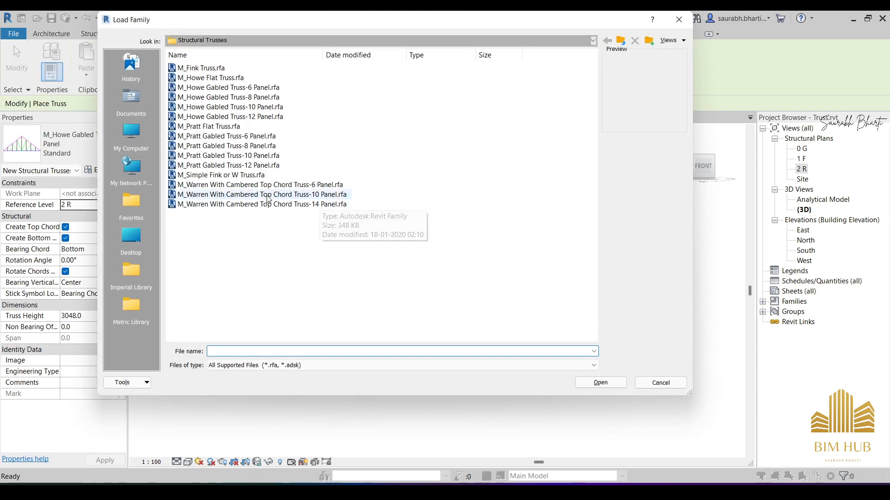
left_click(231, 128)
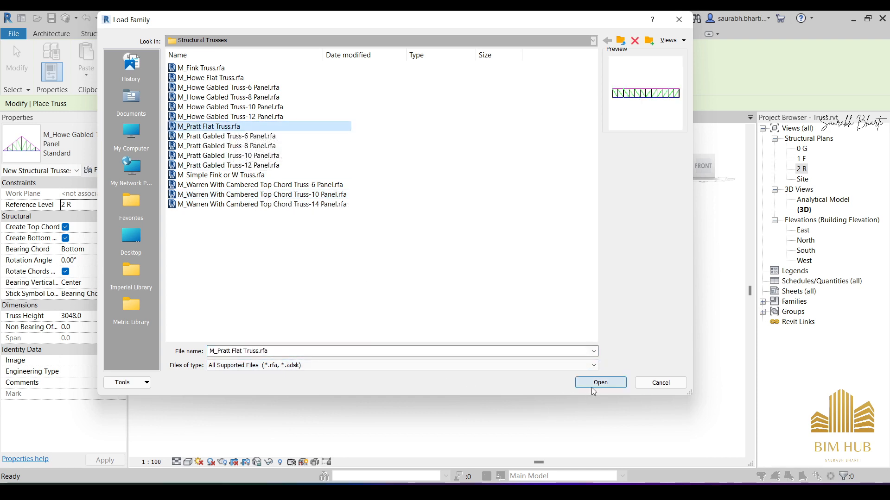
left_click(605, 384)
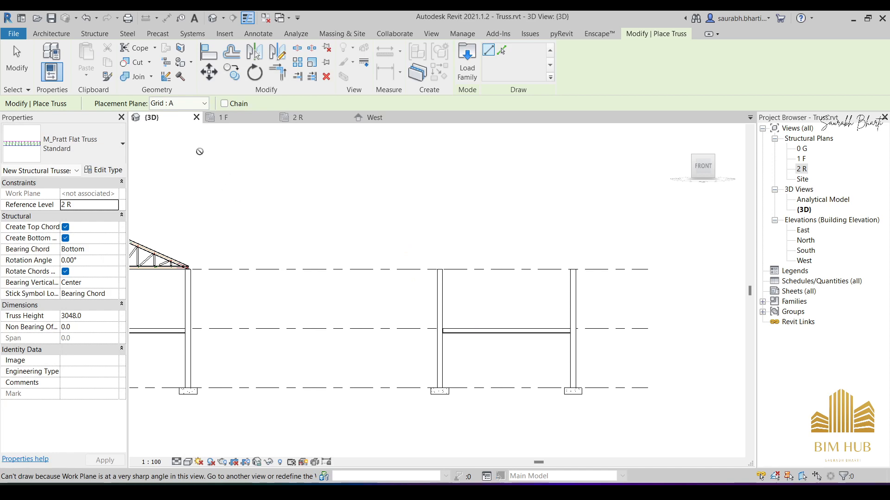
- Set the top chords' structural framing type in the M_Pratt Flat Truss Standard type to M_L-Angle:L102X102X9.5
mouse_move(199, 152)
left_click(114, 170)
left_click(679, 168)
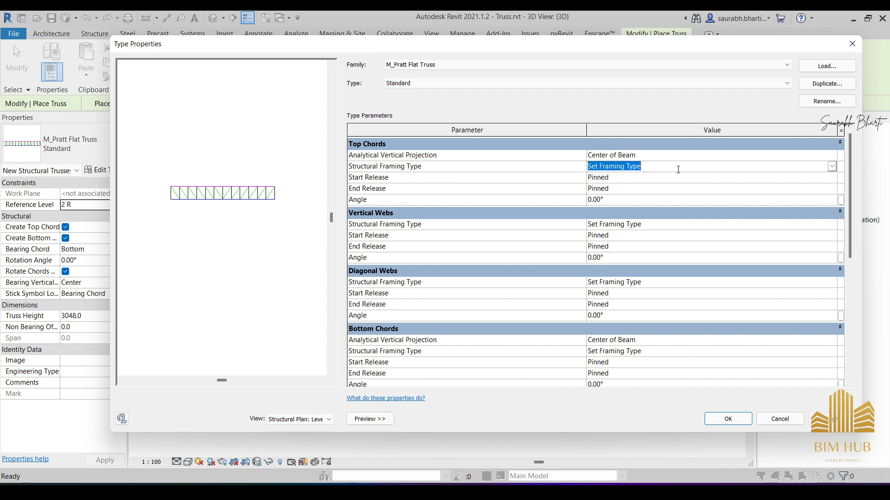
left_click(832, 167)
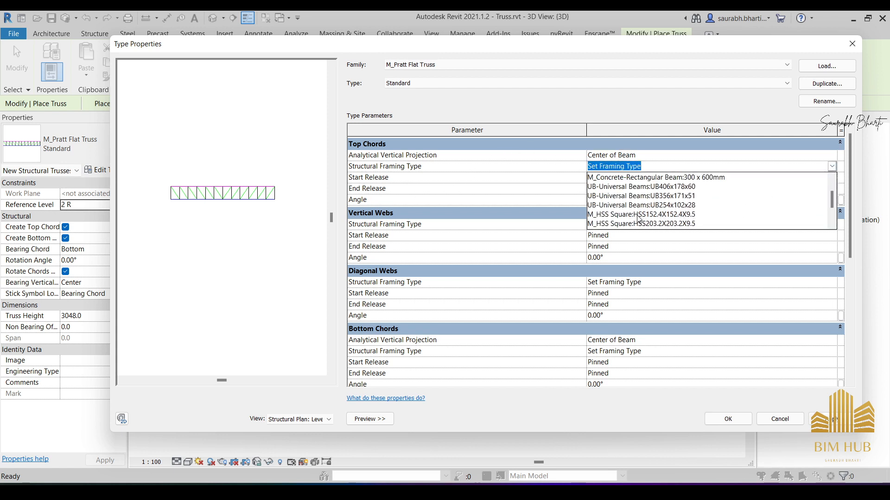
scroll(640, 219, "up", 1)
scroll(681, 212, "down", 3)
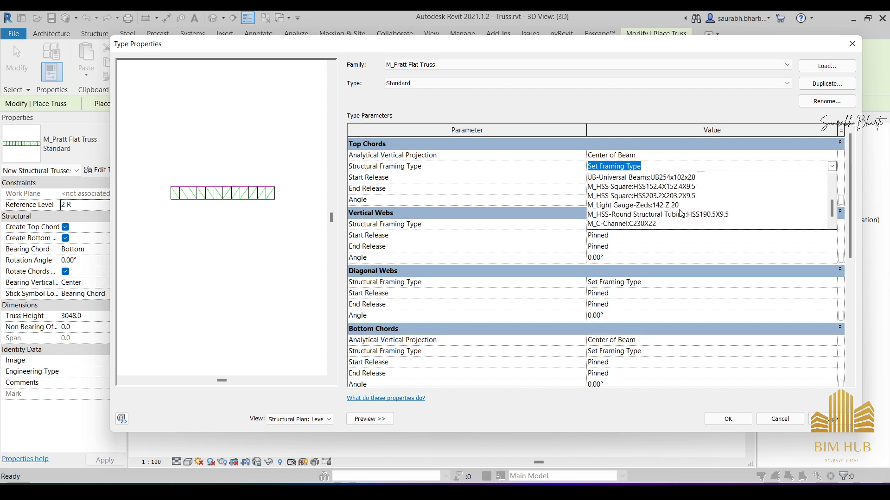
scroll(653, 217, "up", 3)
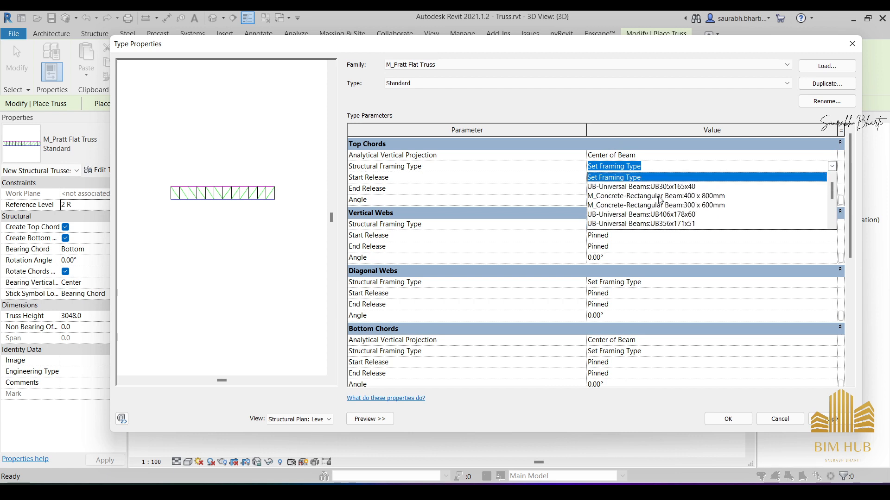
left_click(686, 177)
left_click(737, 178)
left_click(824, 167)
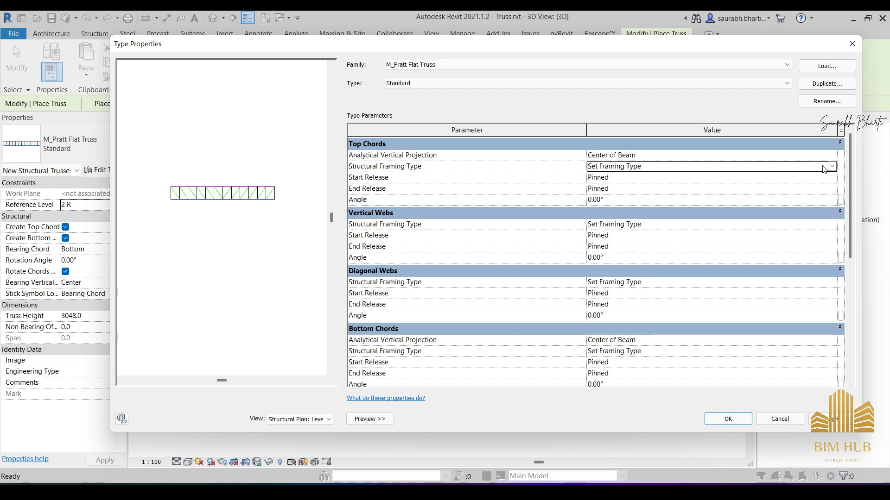
left_click(832, 167)
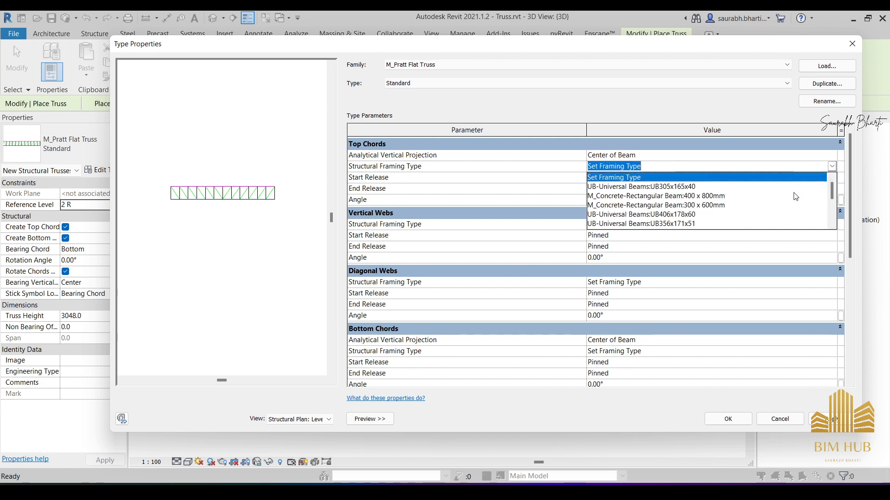
scroll(712, 212, "down", 5)
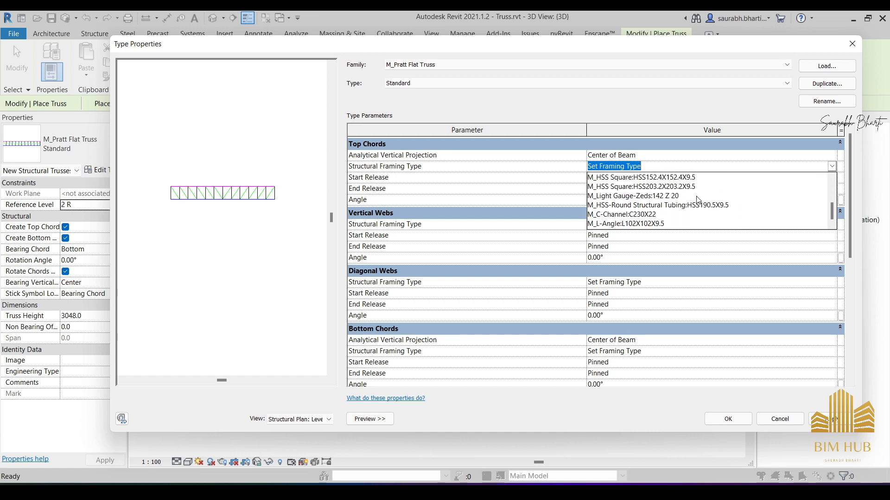
left_click(642, 225)
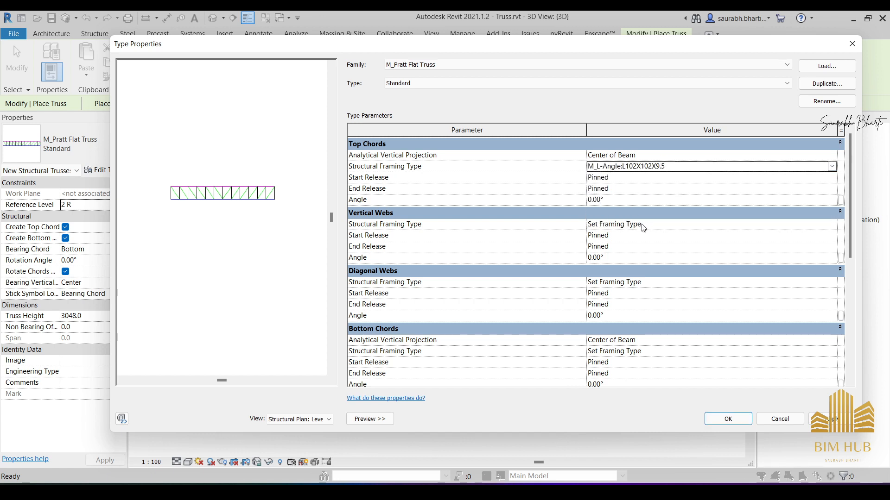
- Copy the M_L-Angle:L102X102X9.5 framing type from the top chords to the vertical webs and the diagonal webs
left_click(681, 168)
key("ctrl+c")
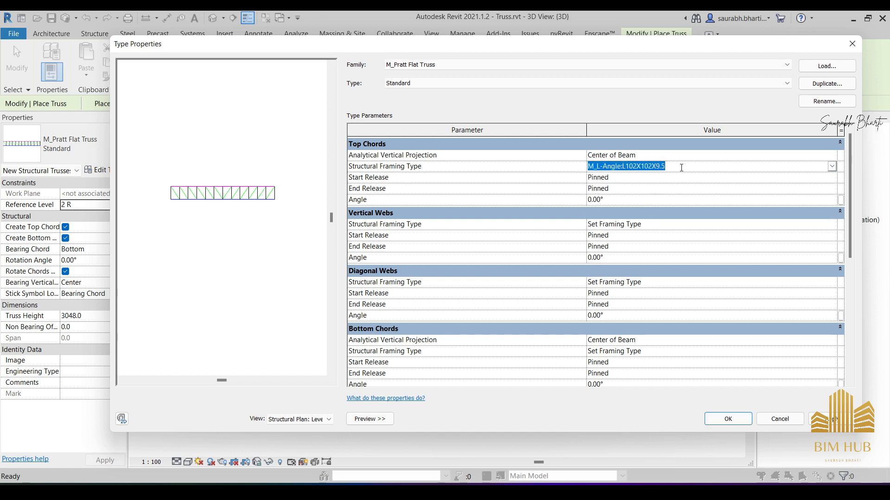
left_click(655, 224)
key("ctrl+v")
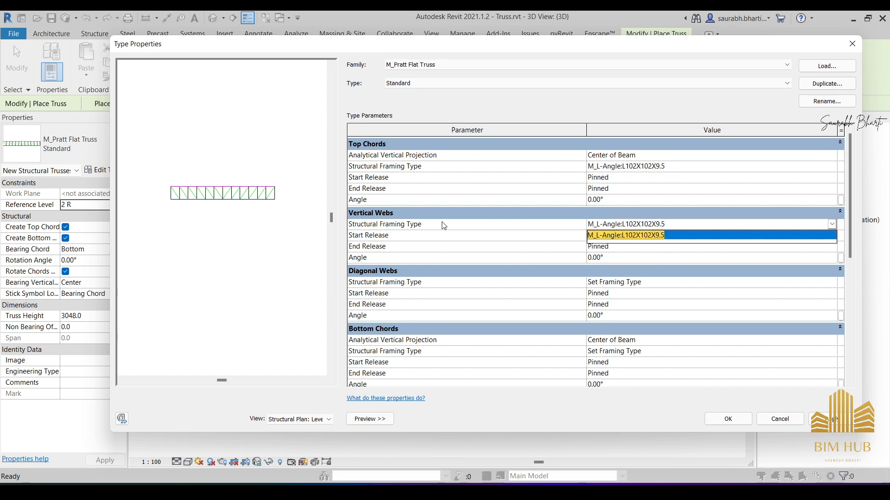
key("Return")
left_click(650, 284)
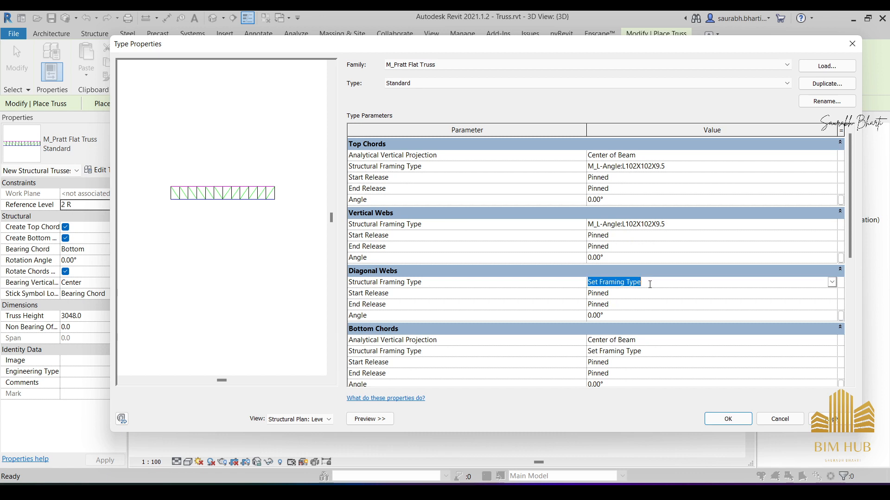
key("ctrl+v")
key("Return")
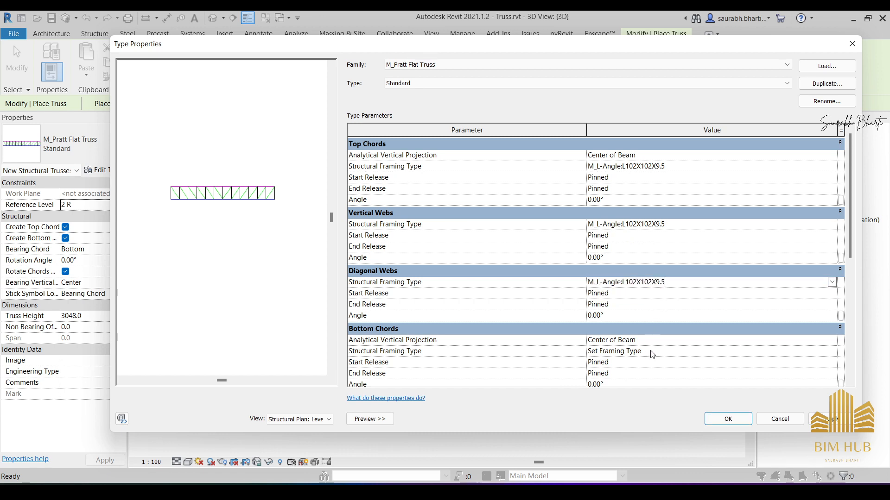
- Assign M_L-Angle:L102X102X9.5 as the bottom chords' structural framing type and apply the truss type properties
left_click(652, 351)
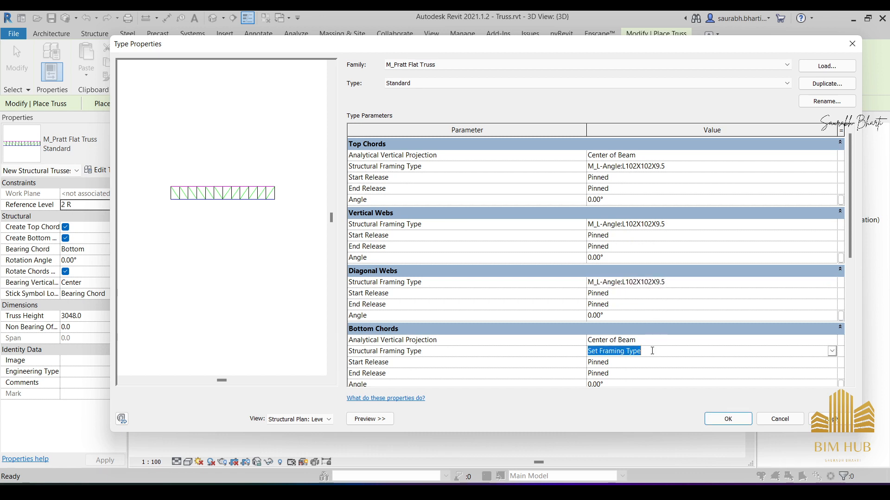
key("ctrl+v")
key("Return")
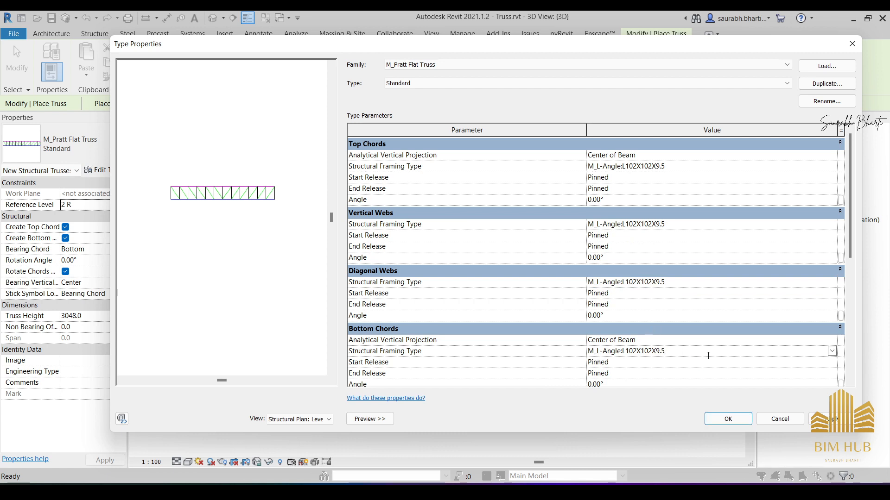
left_click(823, 421)
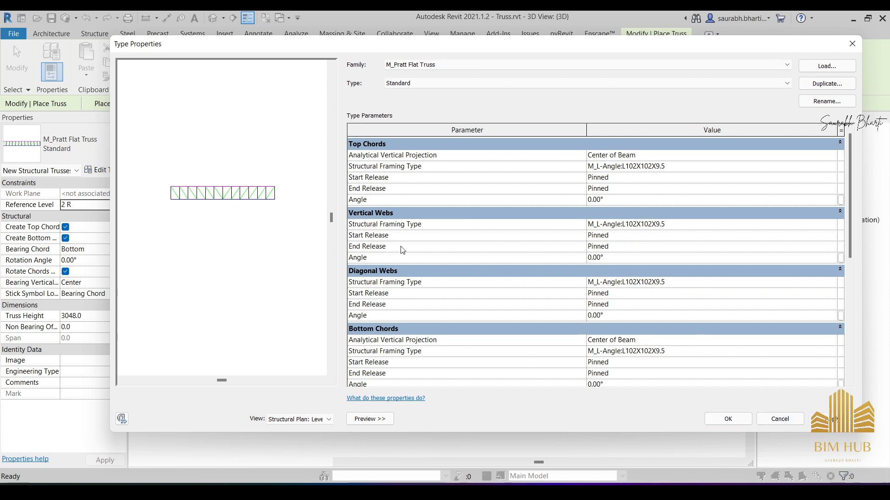
scroll(567, 352, "down", 4)
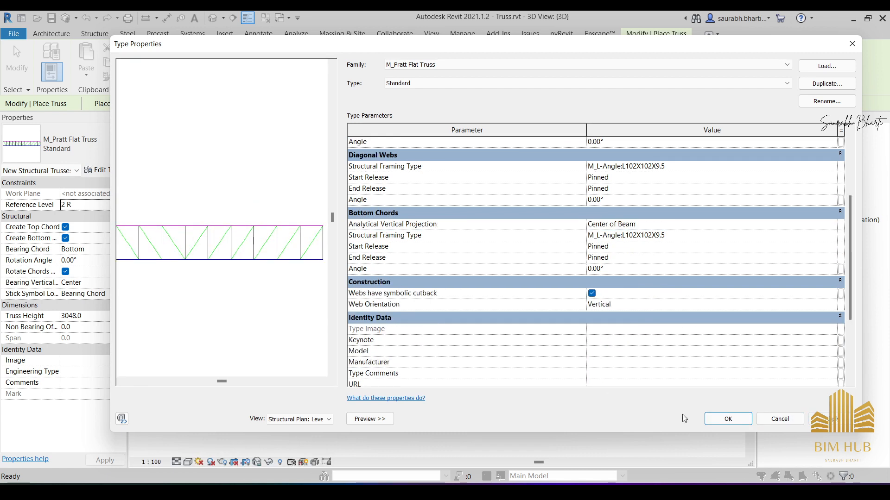
left_click(710, 422)
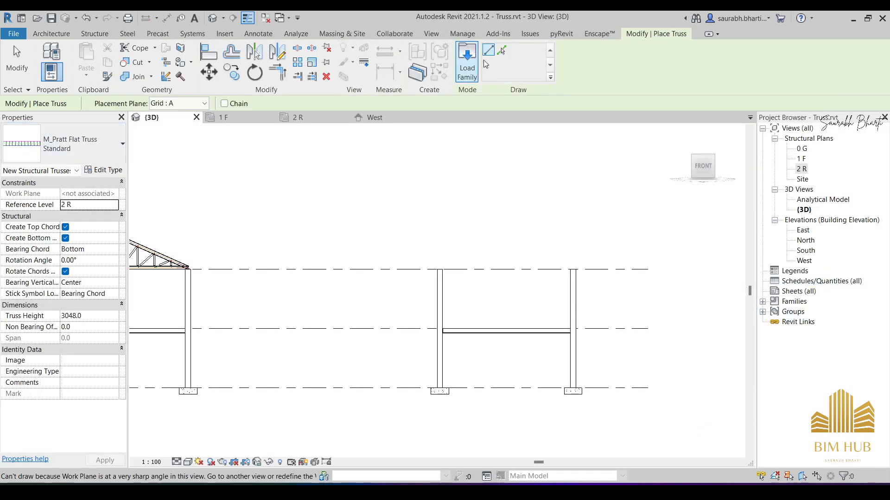
- In structural plan 2 R, place an M_Pratt Flat Truss along grid C from the column on grid 4 to the column on grid 6
scroll(447, 272, "up", 1)
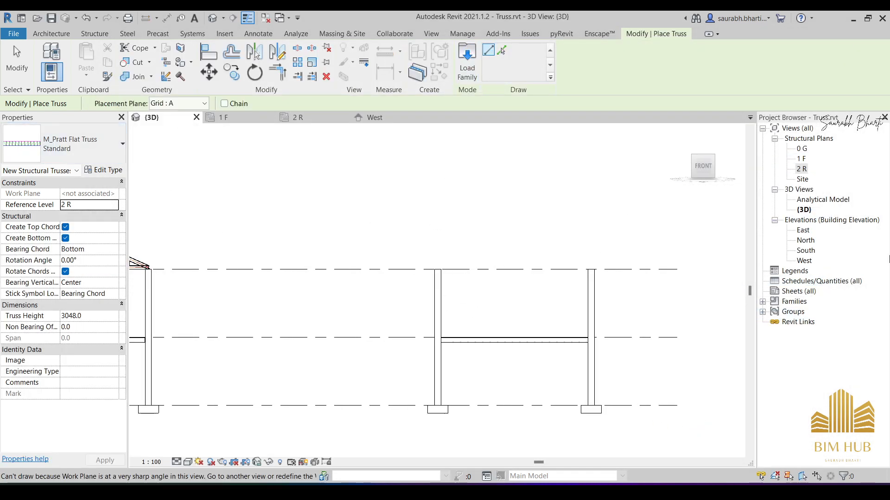
double_click(804, 170)
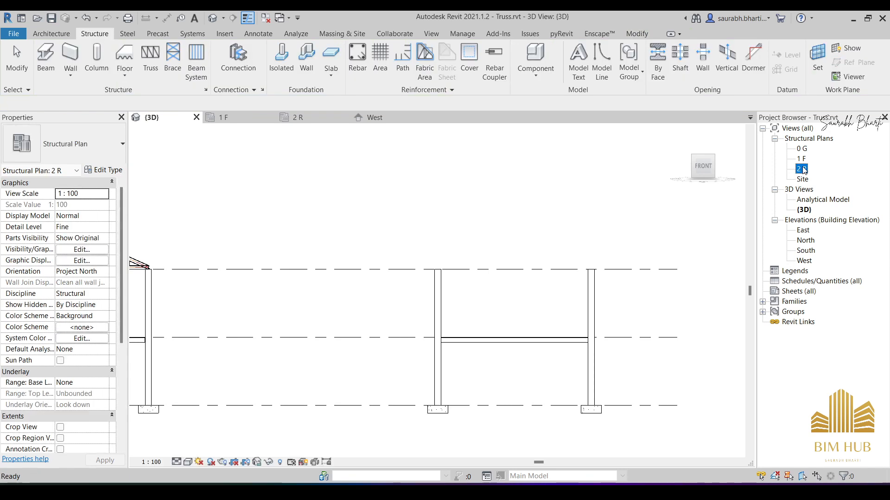
scroll(505, 338, "down", 2)
middle_click_drag(505, 339, 488, 341)
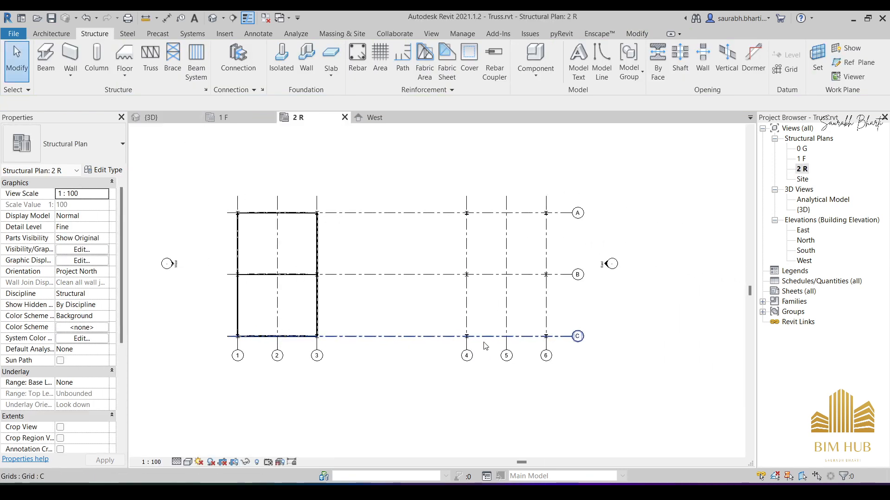
left_click(160, 68)
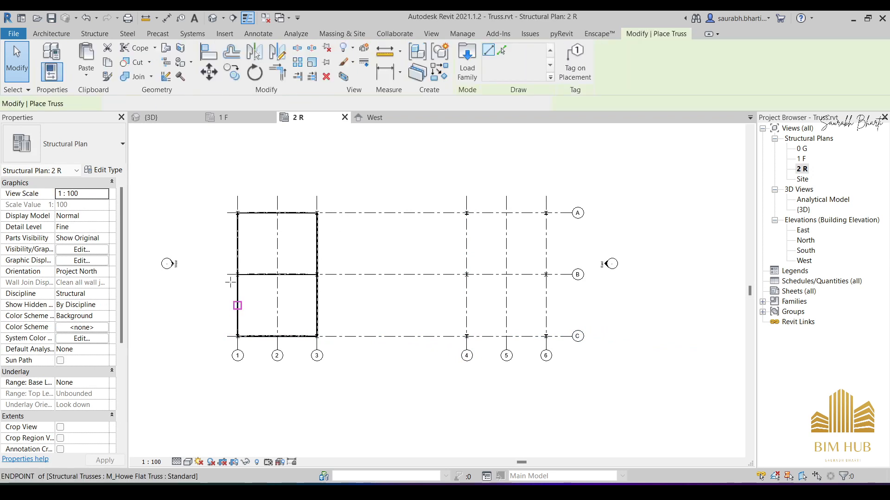
left_click(90, 159)
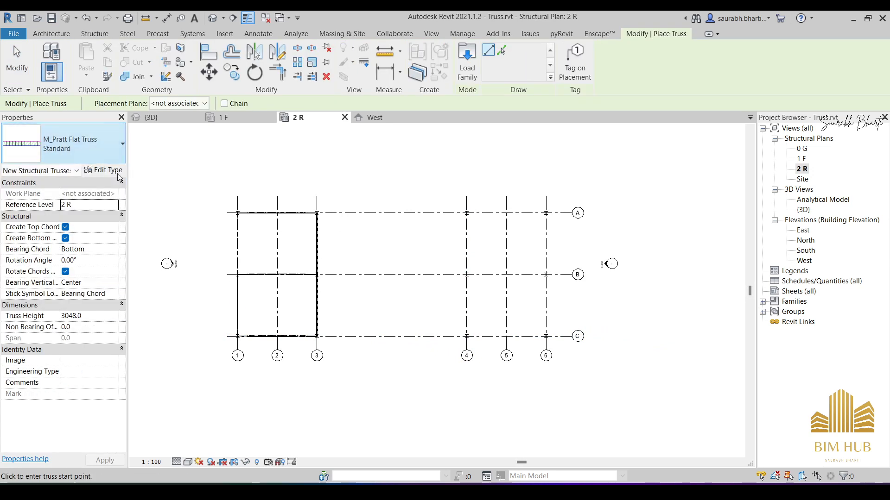
scroll(482, 354, "up", 6)
scroll(482, 354, "up", 1)
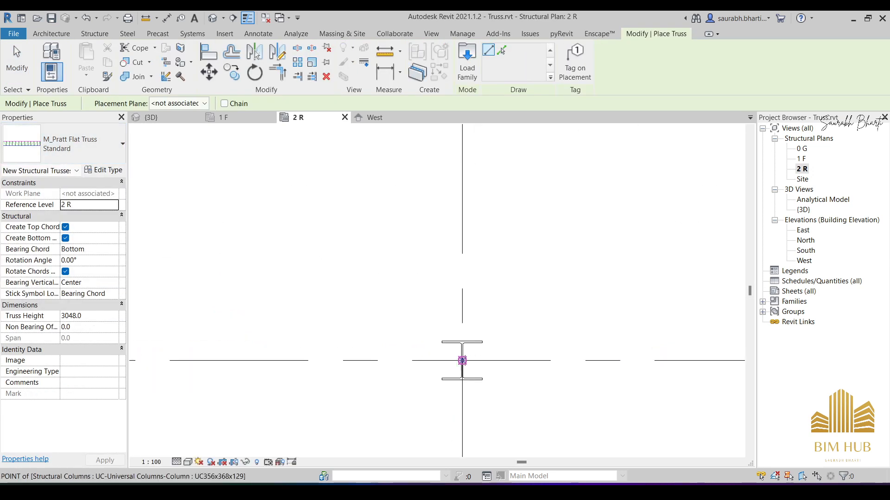
left_click(462, 360)
scroll(692, 370, "down", 3)
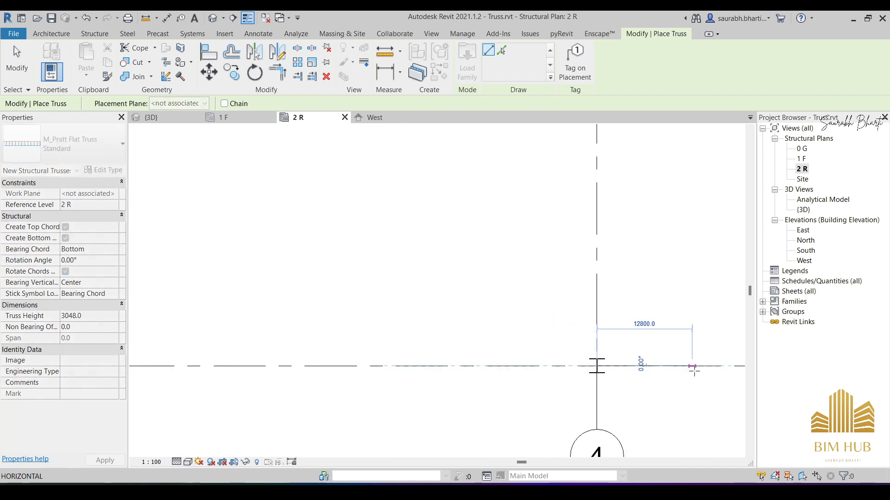
middle_click_drag(692, 370, 387, 330)
scroll(621, 319, "up", 5)
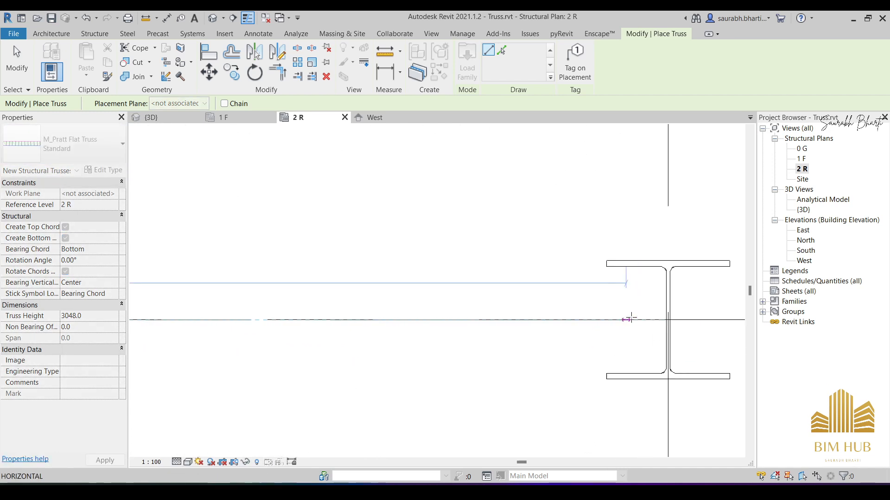
scroll(674, 323, "up", 1)
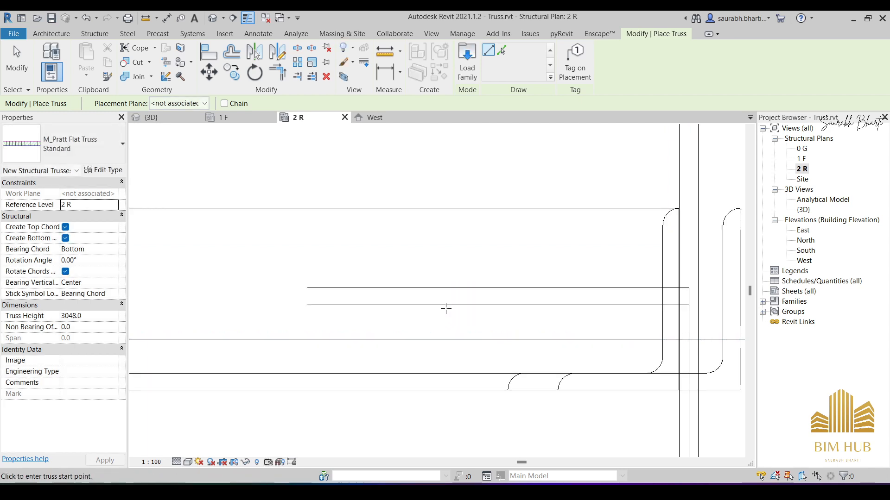
key("Escape")
- In the 3D view, set the truss height of the Pratt flat truss on the second building frame to 2000 mm
left_click(221, 18)
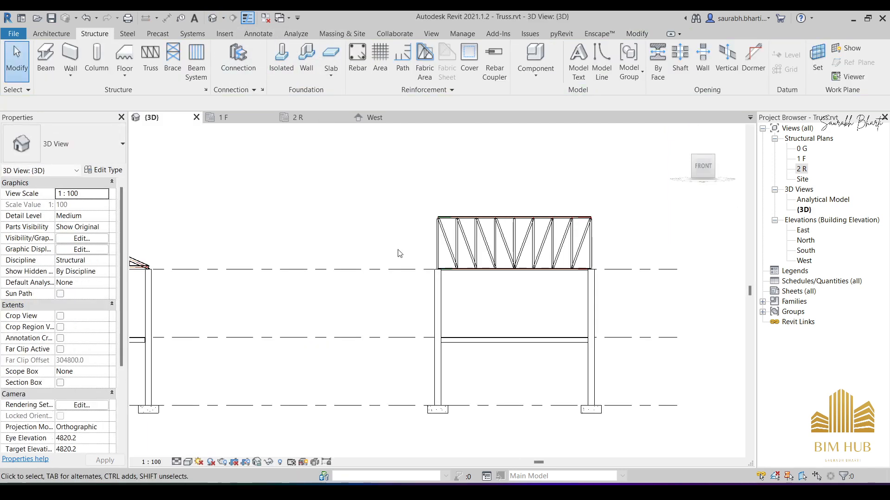
left_click(504, 245)
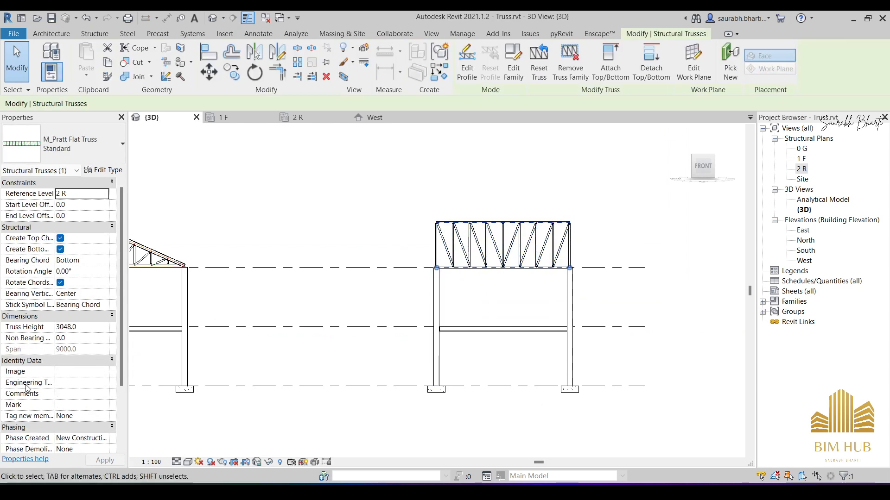
scroll(394, 309, "down", 2)
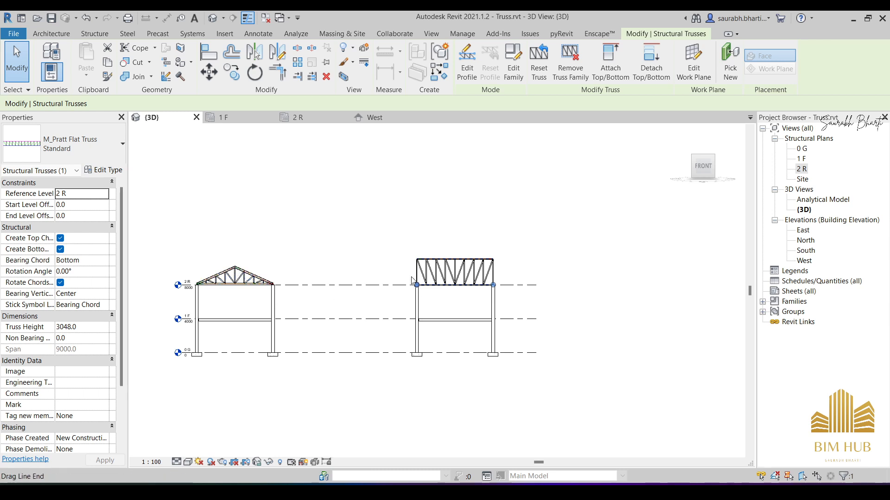
scroll(445, 272, "up", 5)
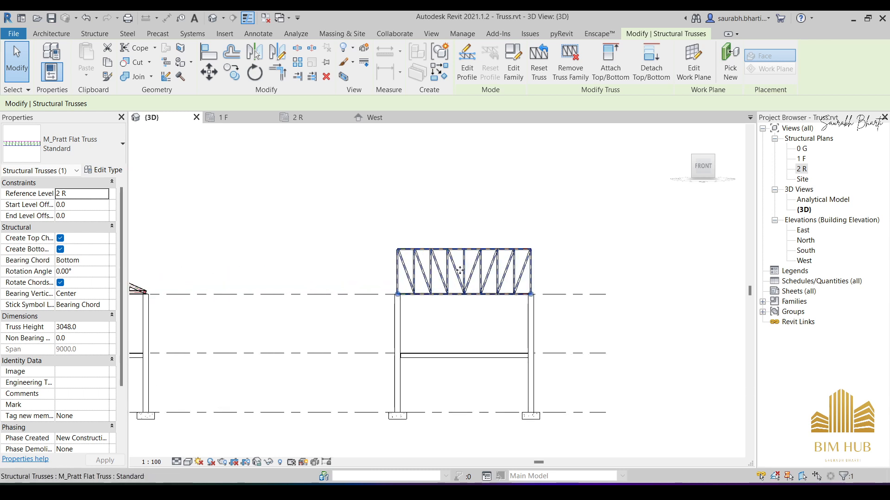
scroll(121, 334, "down", 3)
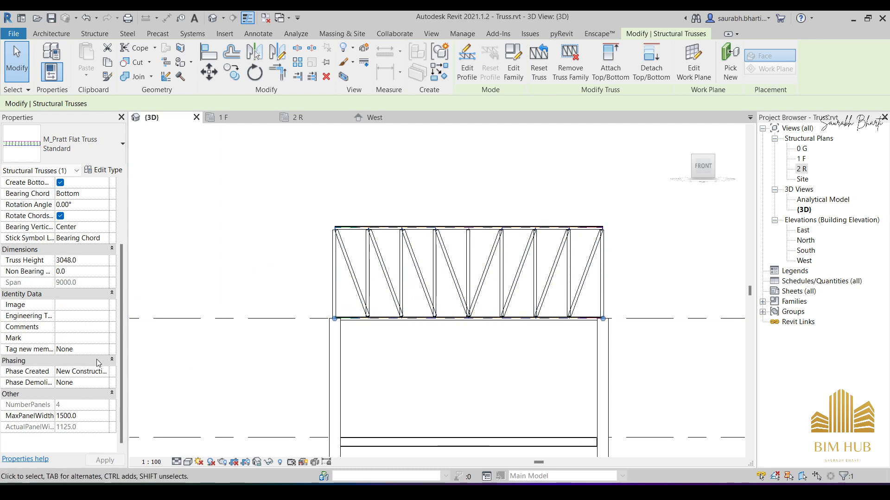
scroll(93, 350, "up", 3)
left_click(91, 316)
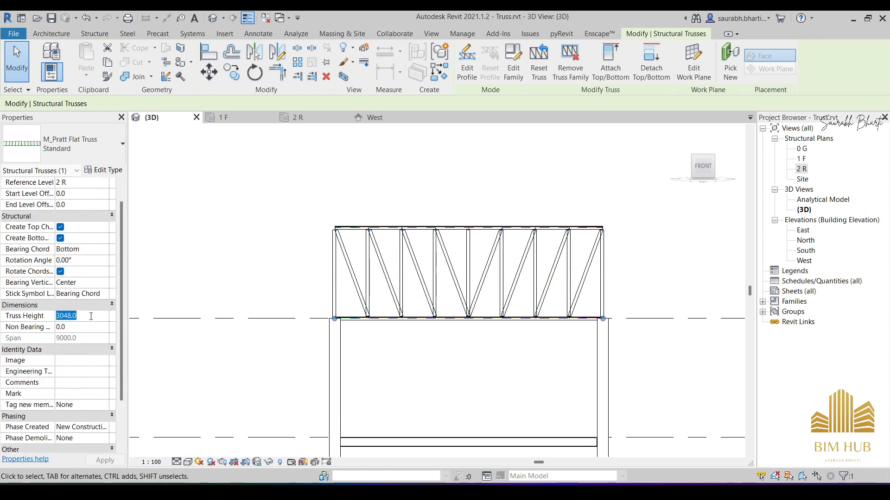
type("20")
key("BackSpace")
key("Return")
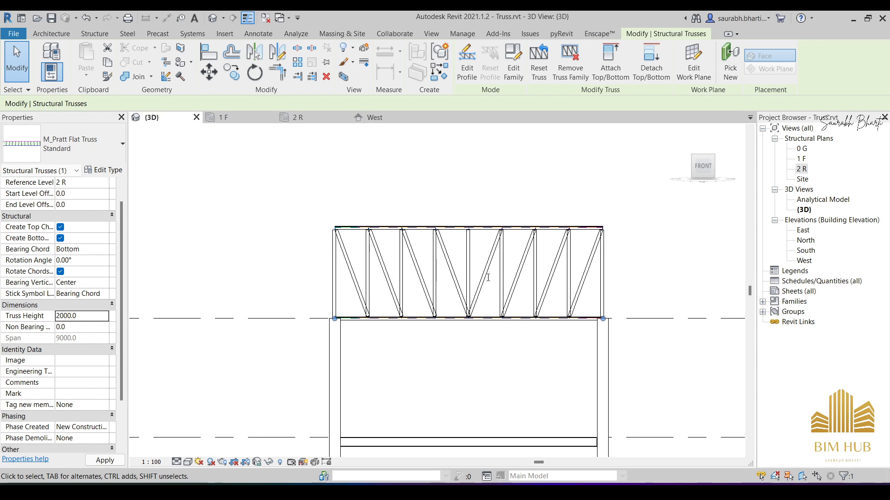
left_click(64, 315)
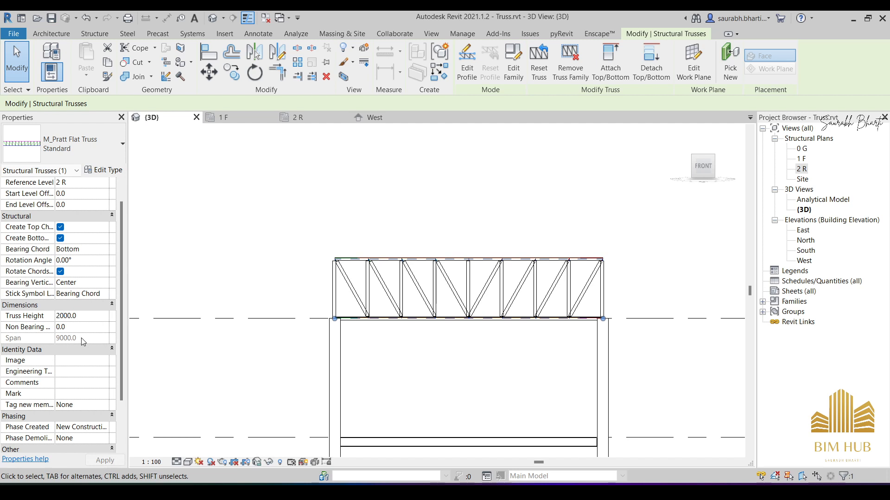
- Set the Pratt flat truss's height to 2500 mm and its MaxPanelWidth to 2000 mm
key("Delete")
type("5")
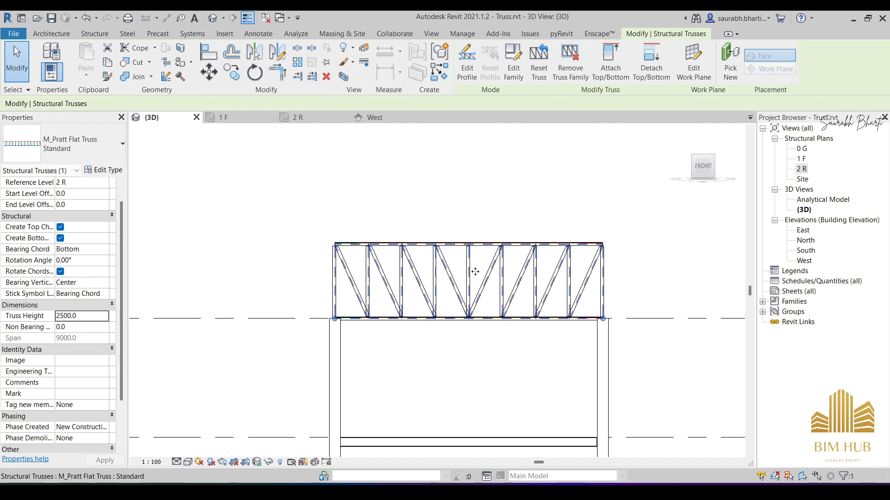
scroll(475, 272, "down", 2)
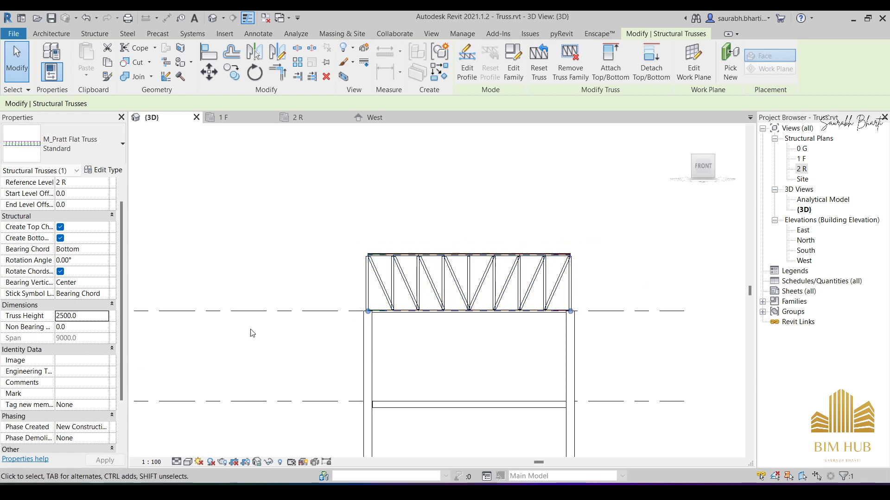
scroll(81, 315, "down", 2)
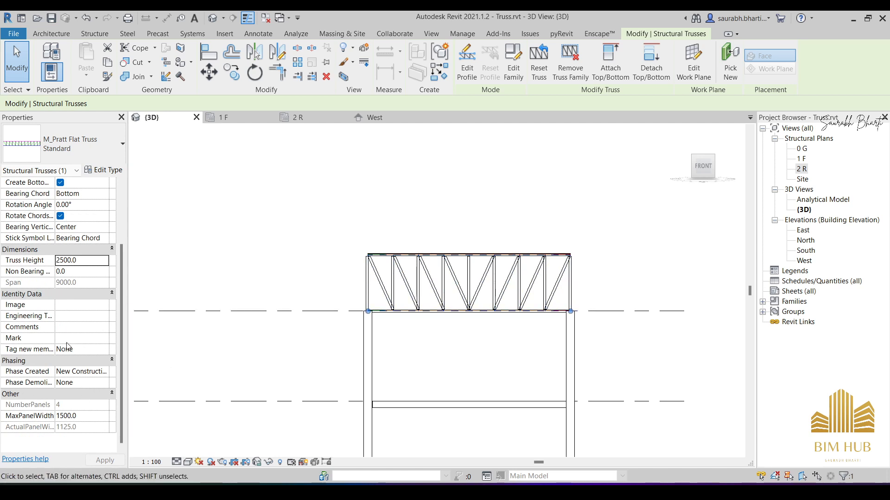
scroll(90, 404, "up", 3)
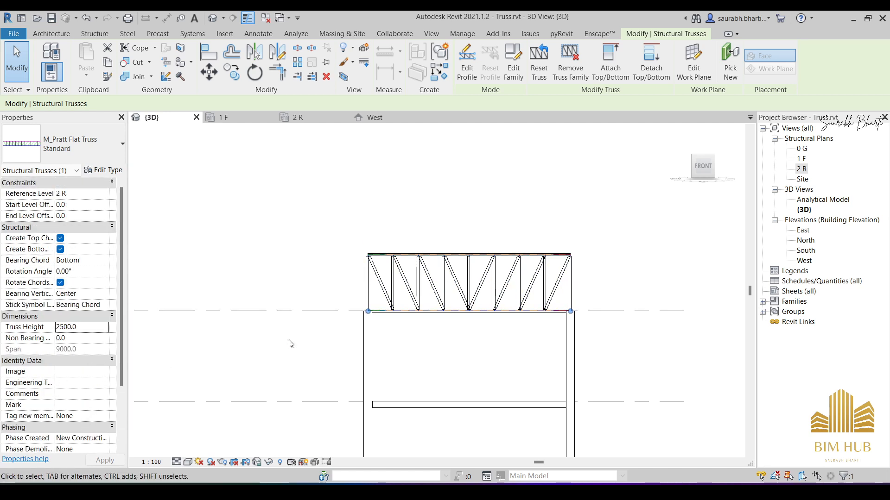
key("Escape")
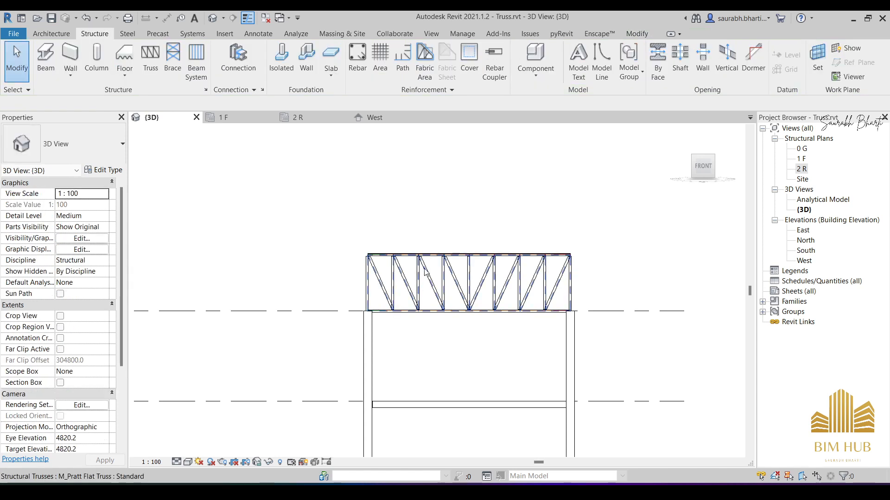
left_click(425, 272)
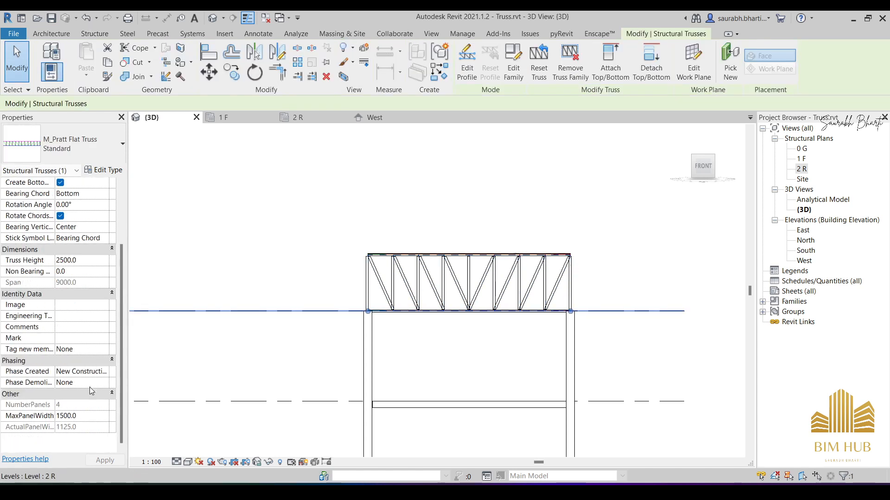
left_click(92, 416)
type("20")
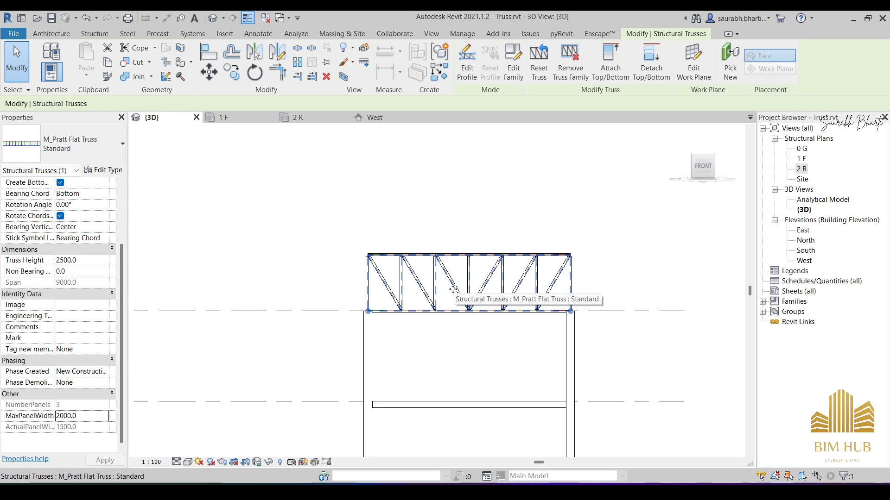
- In structural plan 2 R, start a beam and load the M_Cellular Beam.rfa family from the Steel folder of the metric Structural Framing library
double_click(803, 169)
scroll(425, 310, "up", 5)
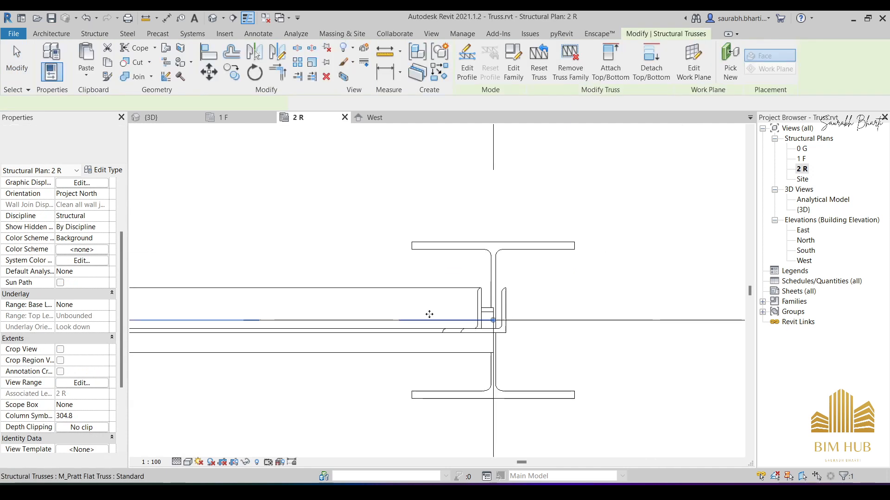
middle_click_drag(425, 308, 689, 337)
scroll(582, 304, "down", 5)
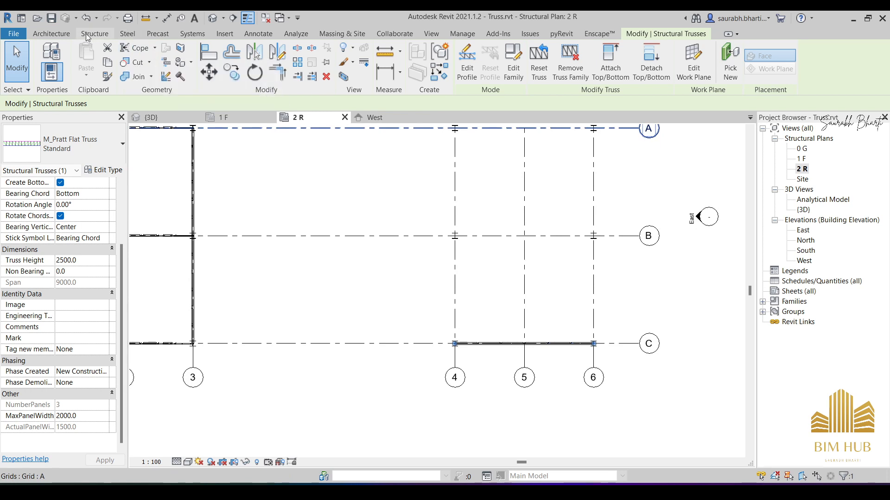
left_click(88, 34)
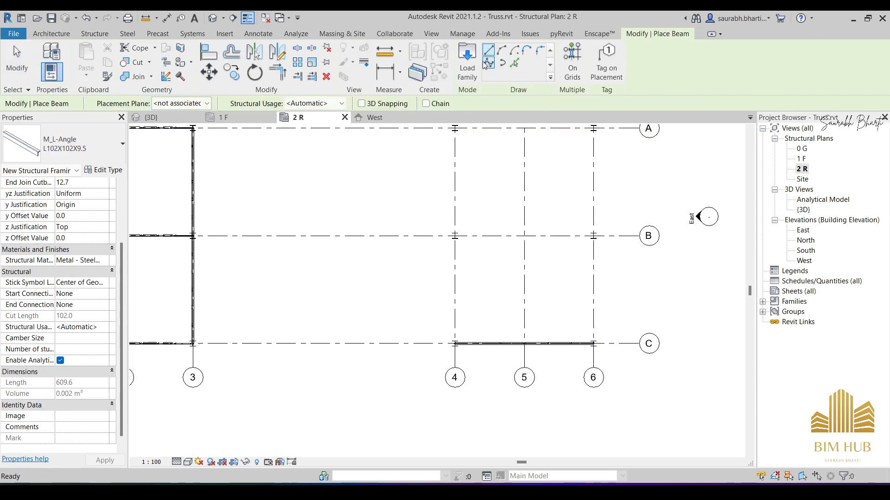
left_click(466, 63)
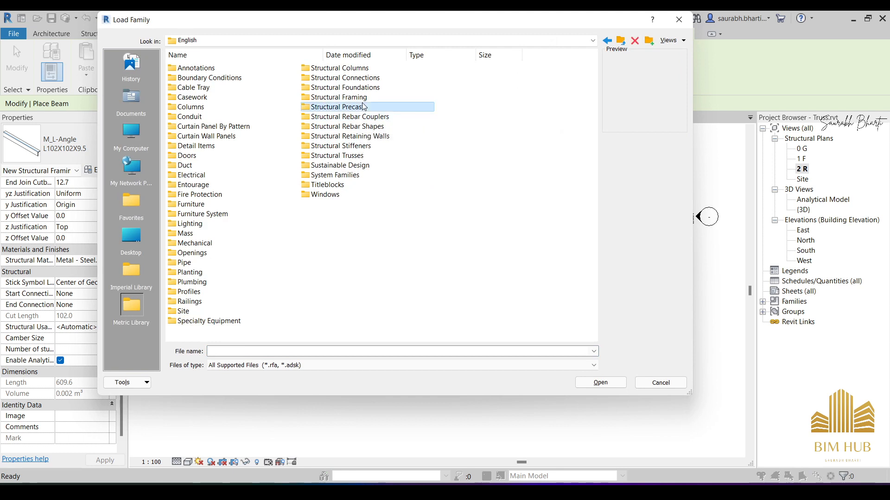
left_click(361, 98)
double_click(362, 98)
double_click(203, 98)
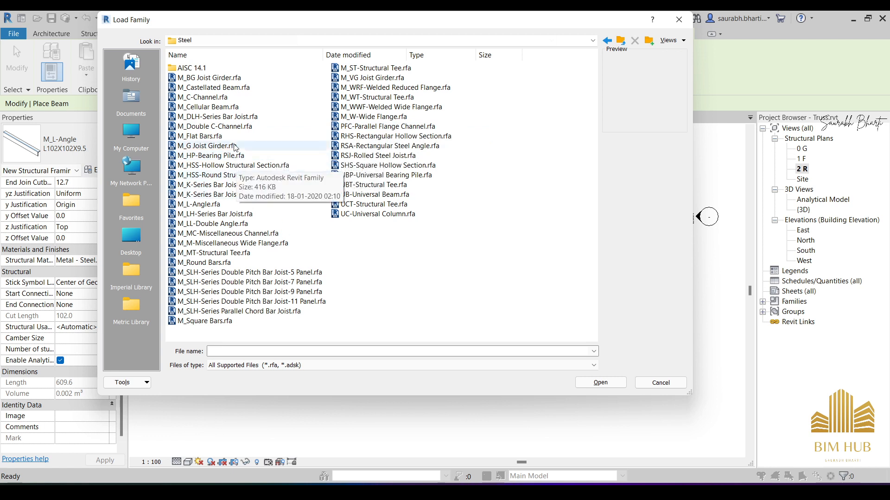
left_click(228, 109)
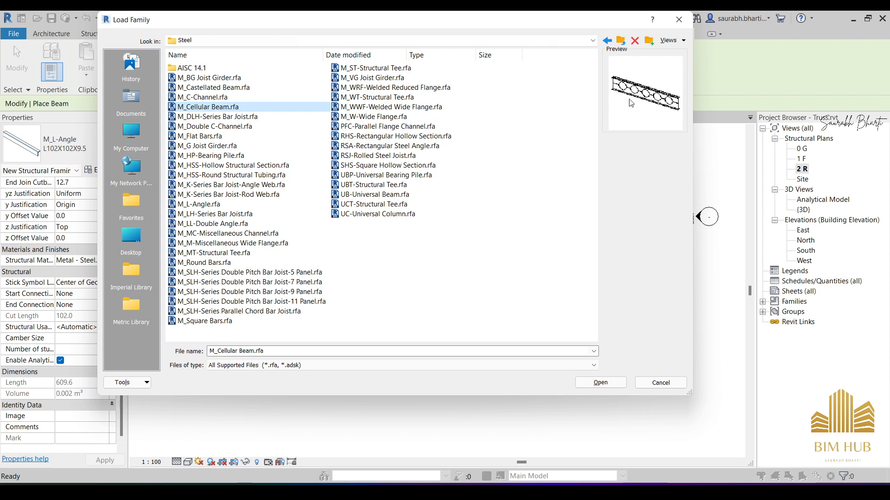
left_click(600, 383)
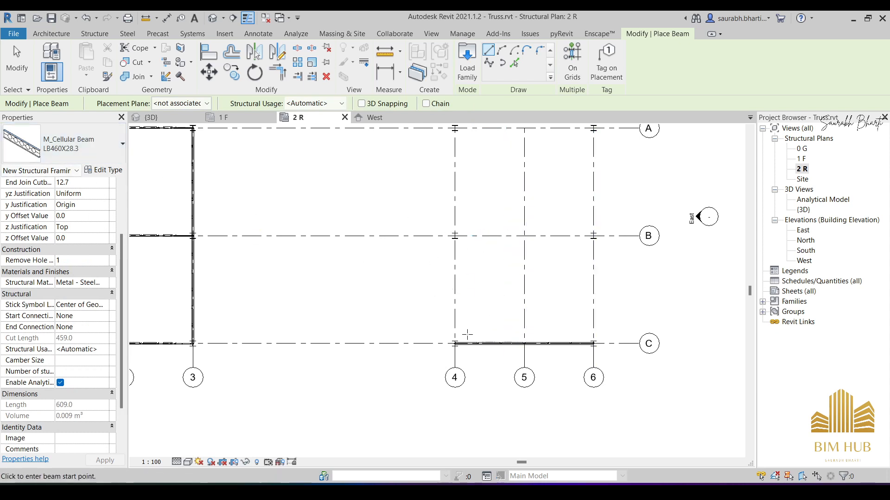
- With 3D Snapping enabled, place an M_Cellular Beam LB460X28.3 along grid 4 from the column at grid A to the column at grid B
scroll(455, 170, "up", 10)
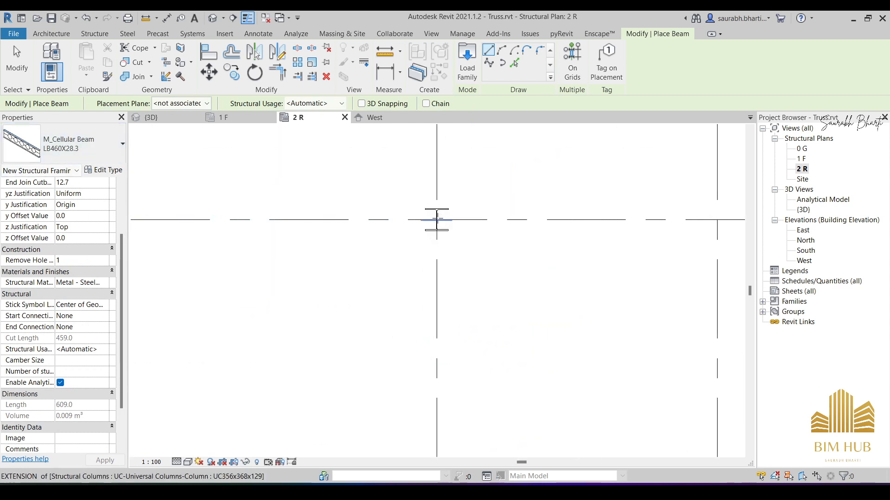
scroll(429, 225, "up", 5)
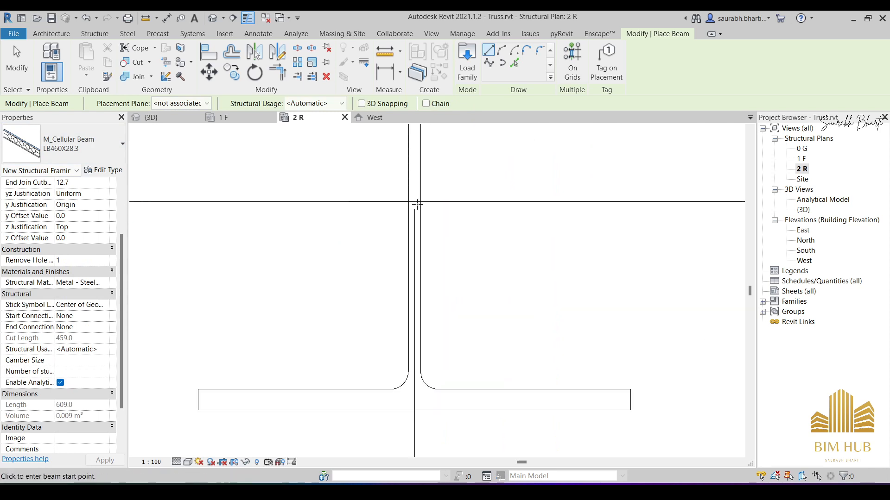
left_click(362, 105)
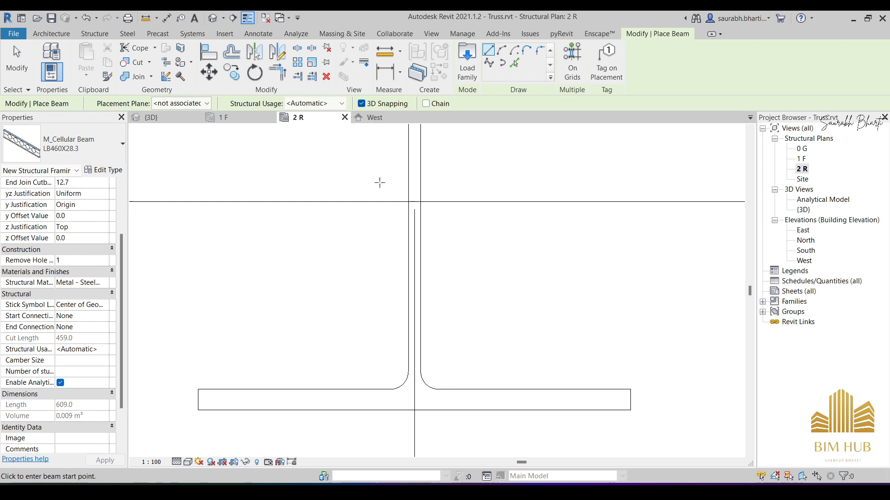
left_click(413, 201)
scroll(401, 342, "down", 5)
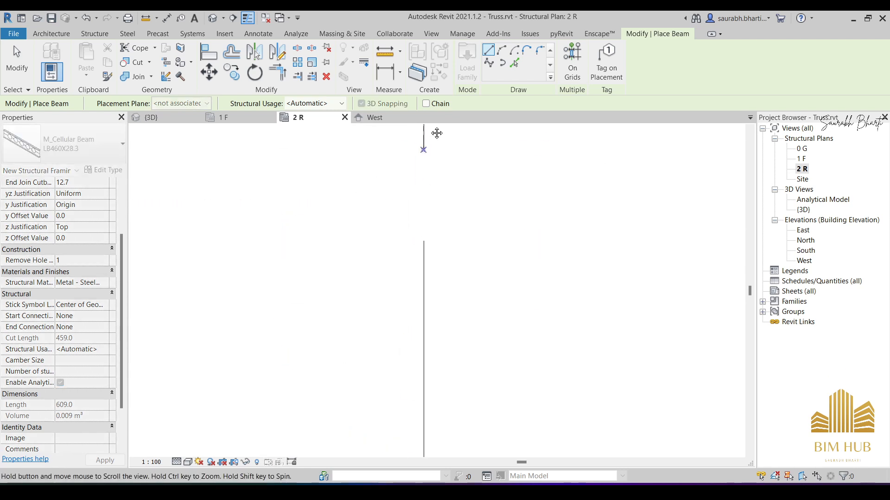
scroll(443, 338, "down", 4)
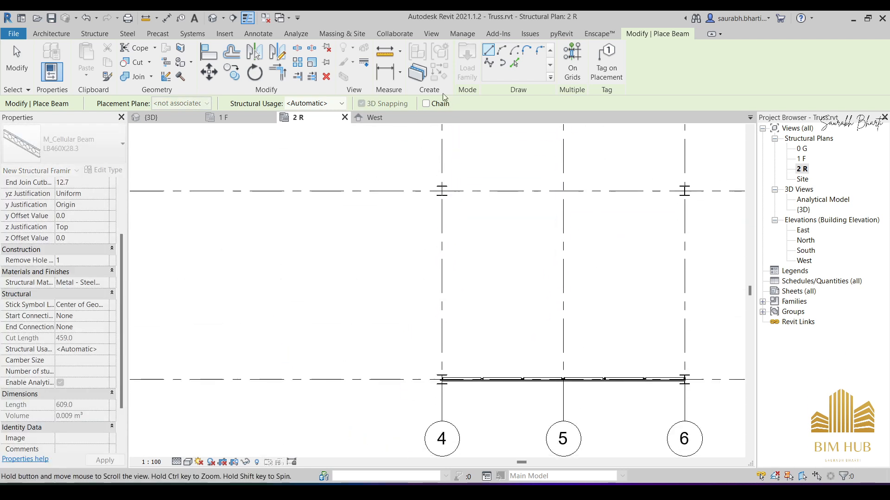
scroll(438, 166, "up", 4)
scroll(438, 166, "up", 6)
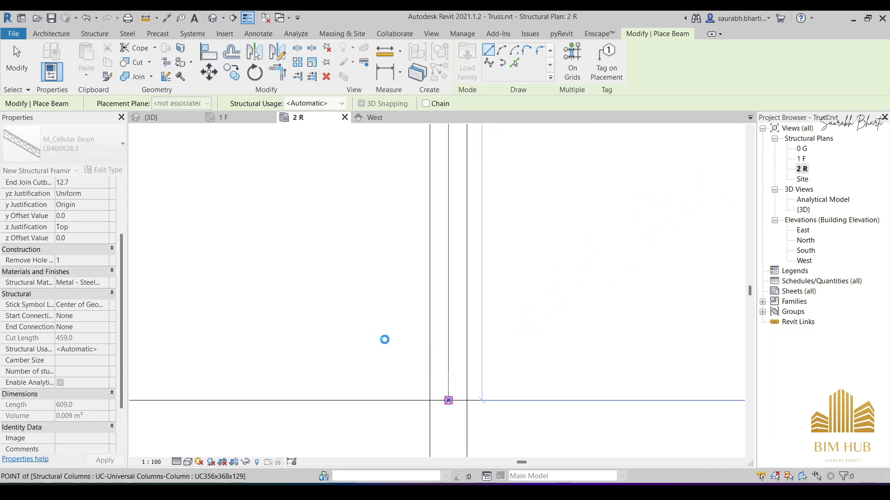
scroll(384, 340, "down", 8)
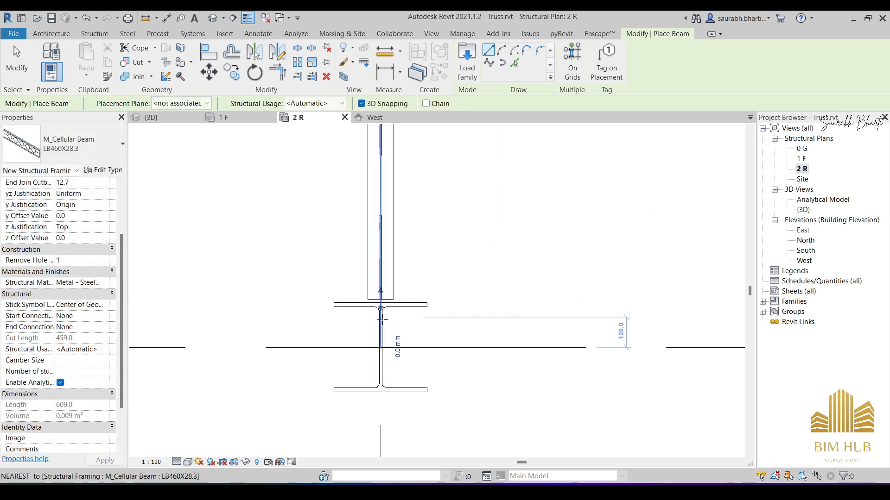
- Place a second M_Cellular Beam LB460X28.3 along grid 4 from the column at grid B to the column at grid C, and end the command
left_click(381, 319)
scroll(389, 302, "up", 3)
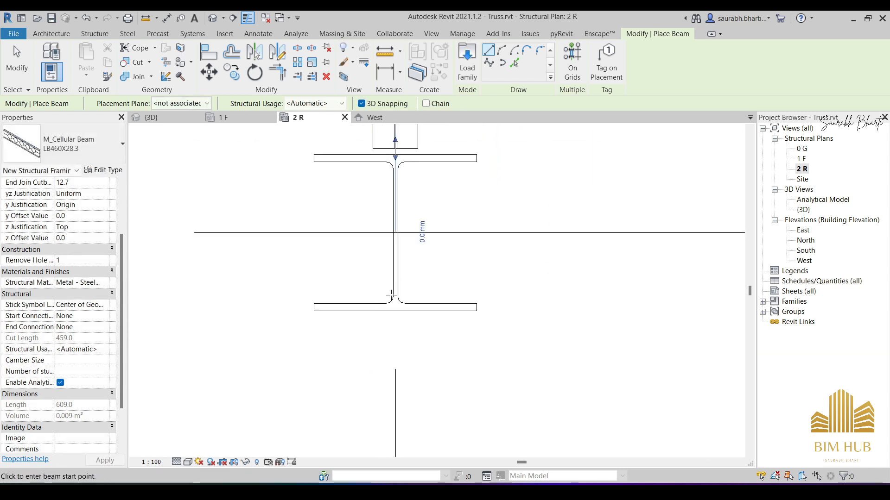
scroll(397, 246, "up", 2)
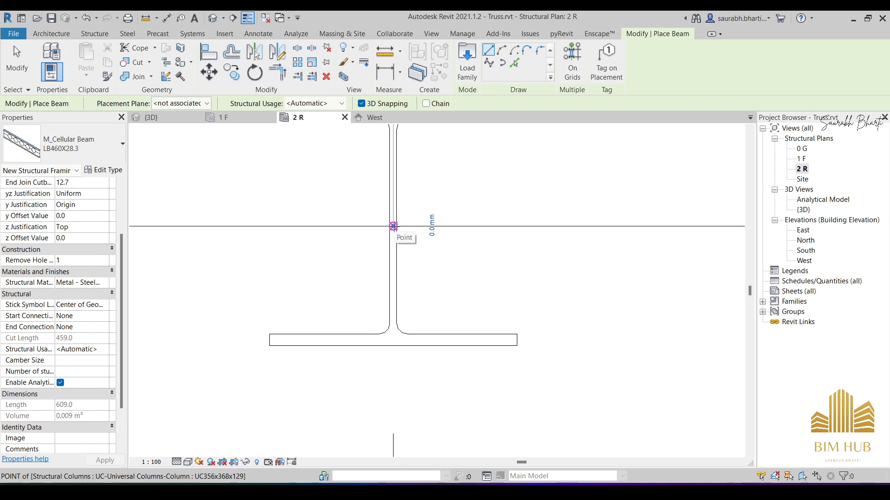
left_click(393, 226)
scroll(393, 227, "down", 5)
middle_click_drag(409, 367, 436, 218)
scroll(415, 260, "up", 9)
scroll(397, 278, "down", 5)
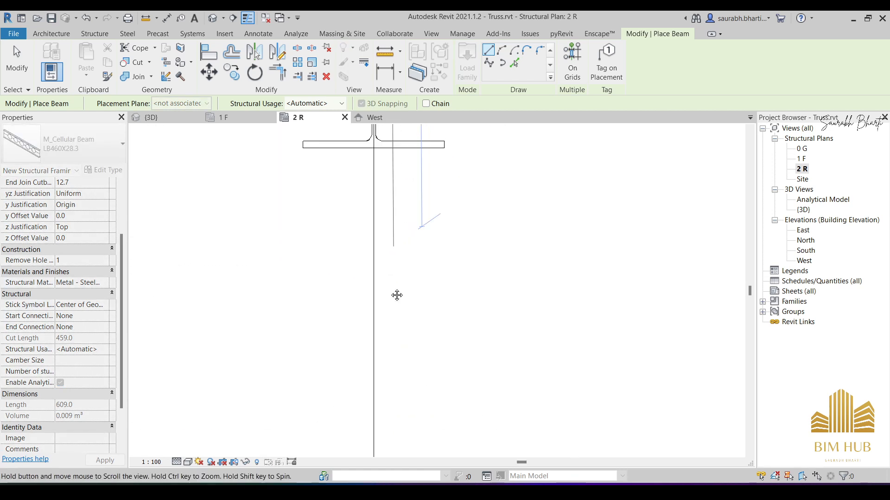
scroll(387, 262, "up", 4)
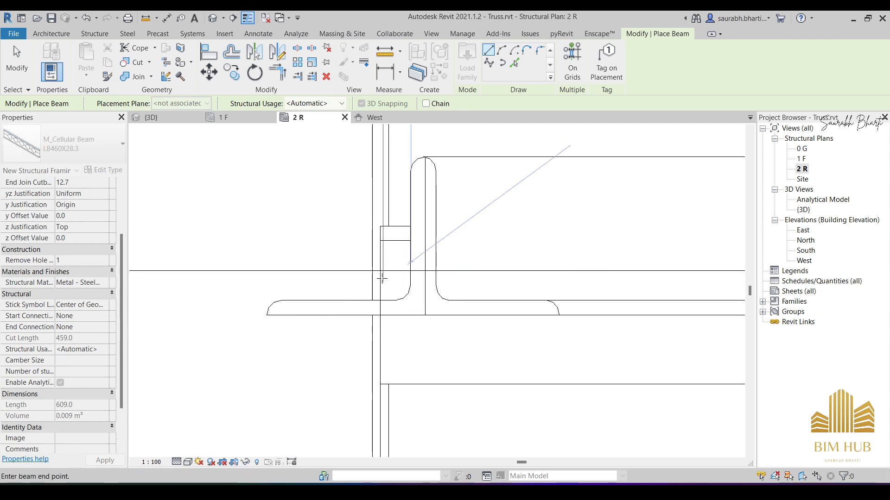
scroll(380, 269, "up", 4)
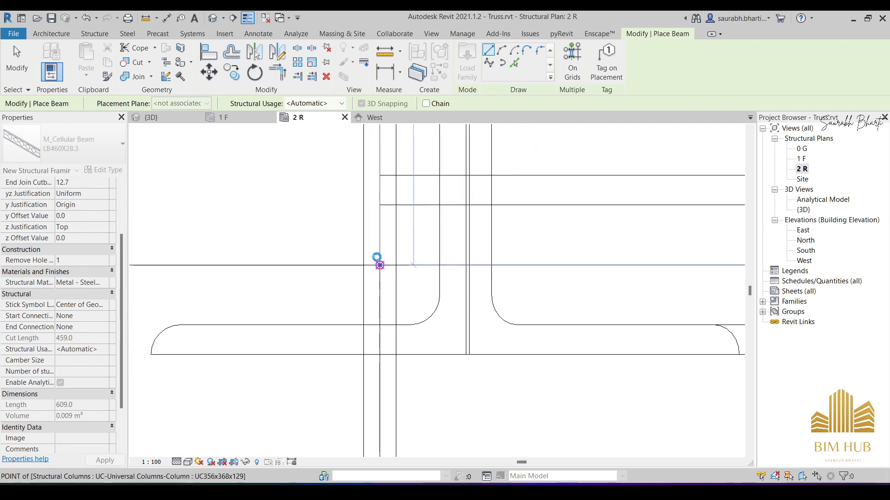
key("Escape")
key("Escape")
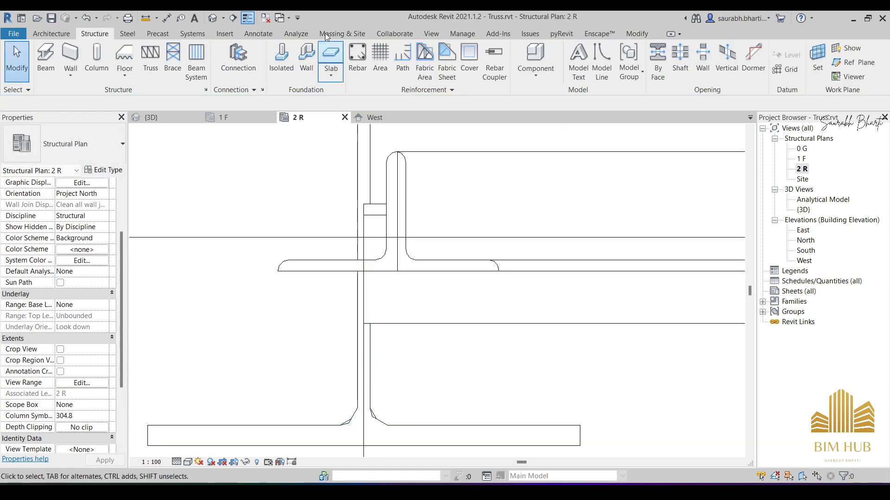
- Check the cellular beams on grid 4 in 3D, mirror both to grid 6 about an axis along grid 5 in plan 2 R, and return to 3D
left_click(213, 17)
scroll(405, 277, "down", 5)
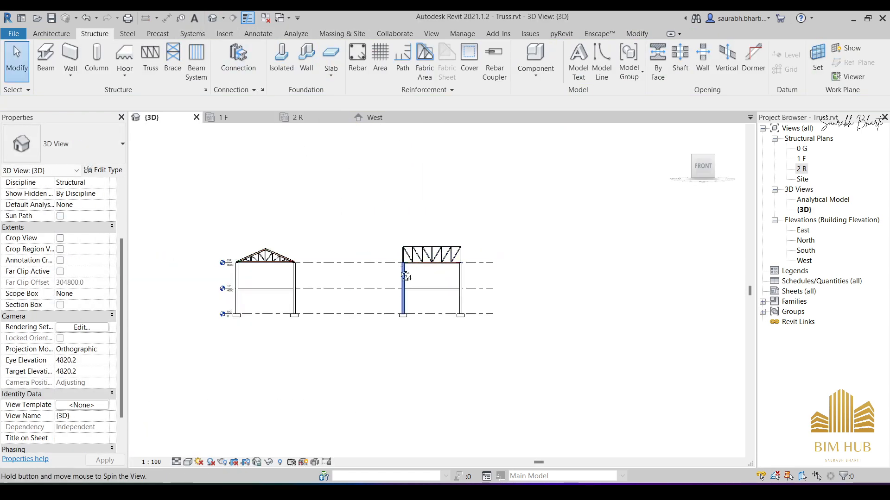
middle_click_drag(406, 277, 397, 239, "shift")
scroll(435, 340, "up", 2)
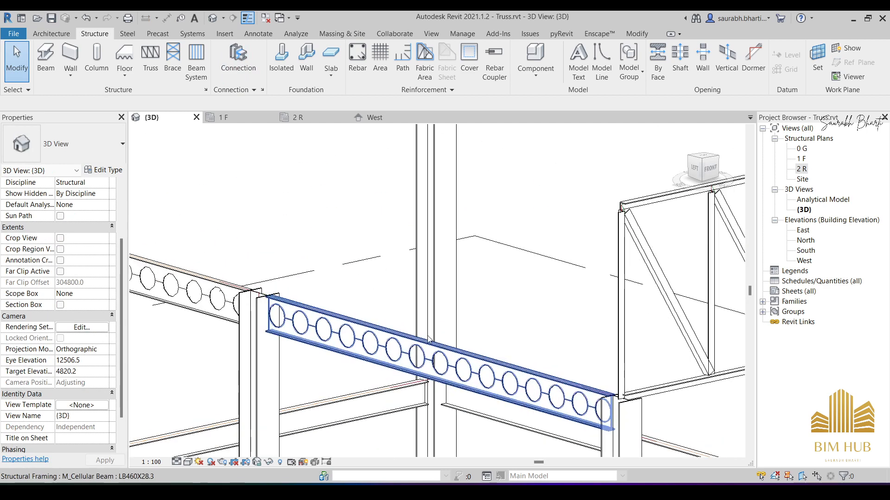
left_click(401, 335)
scroll(371, 325, "up", 3)
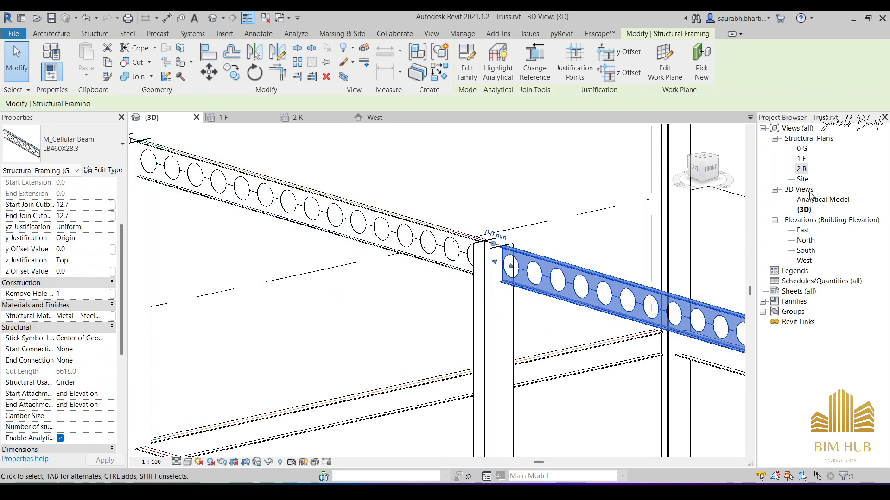
double_click(801, 170)
scroll(425, 337, "up", 4)
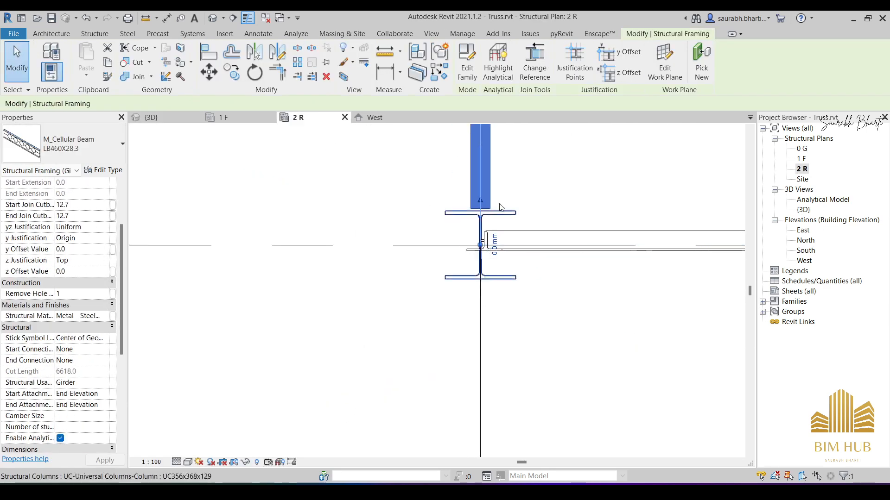
scroll(425, 337, "down", 6)
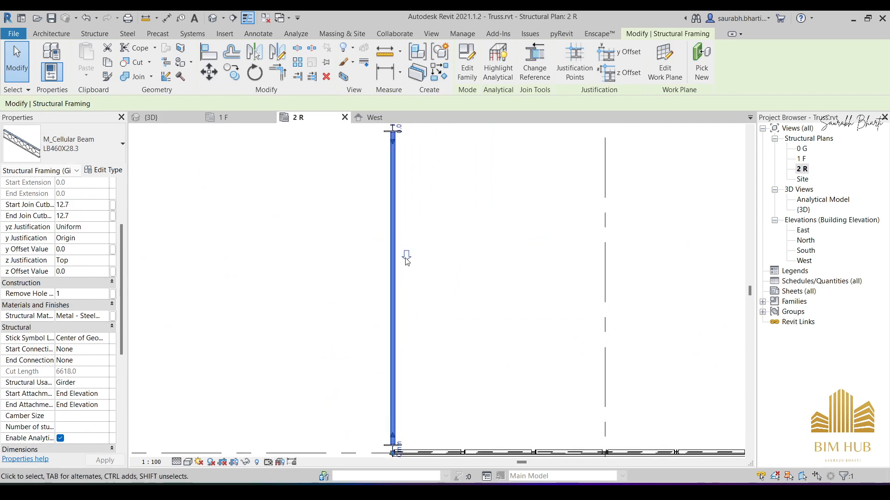
scroll(403, 198, "up", 3)
left_click(403, 198, "ctrl")
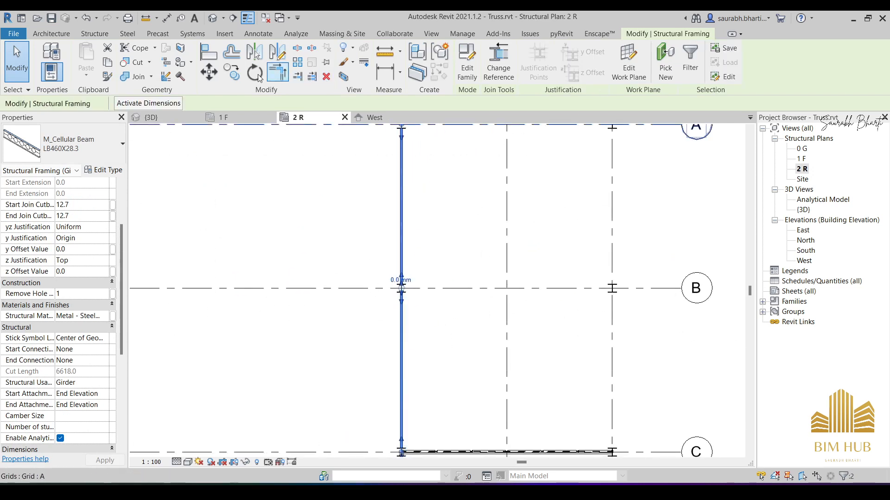
left_click(277, 52)
left_click(507, 311)
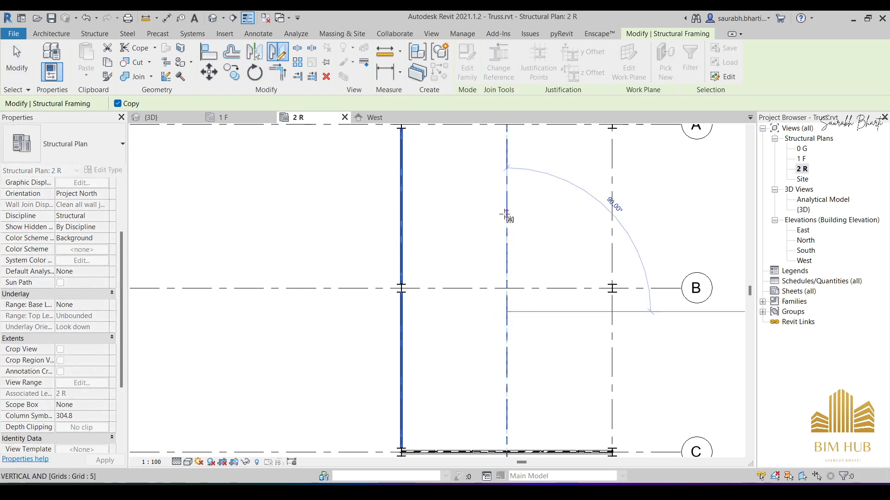
left_click(506, 213)
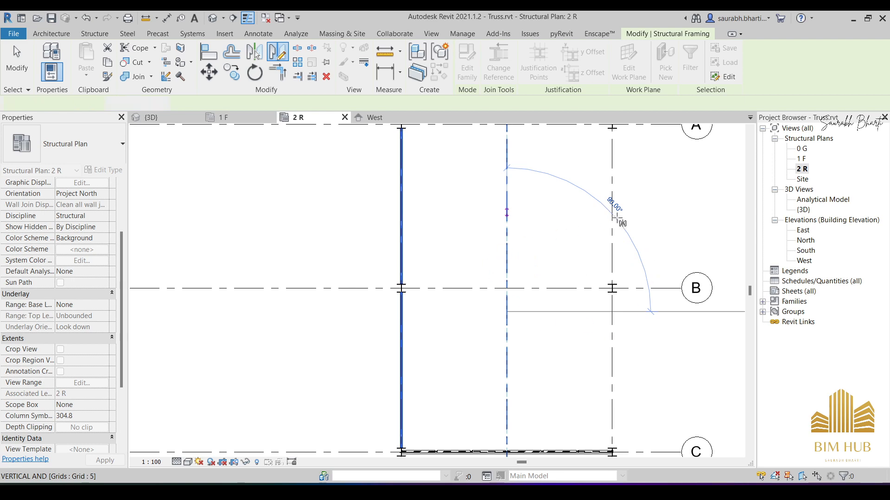
left_click(215, 18)
scroll(453, 279, "down", 6)
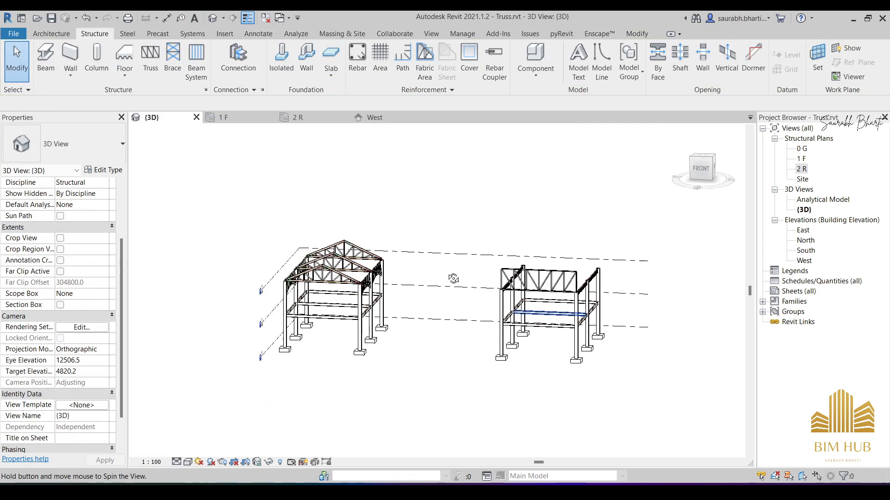
- Inspect both frames in 3D from several angles and from the front, and open the South elevation
middle_click_drag(453, 278, 381, 265, "shift")
scroll(534, 279, "up", 4)
scroll(522, 259, "down", 4)
middle_click_drag(465, 314, 521, 338, "shift")
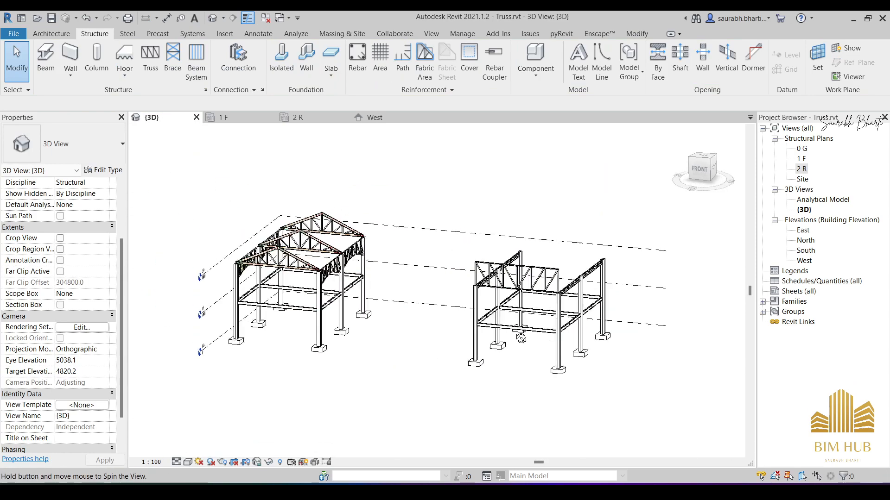
middle_click_drag(524, 296, 591, 298, "shift")
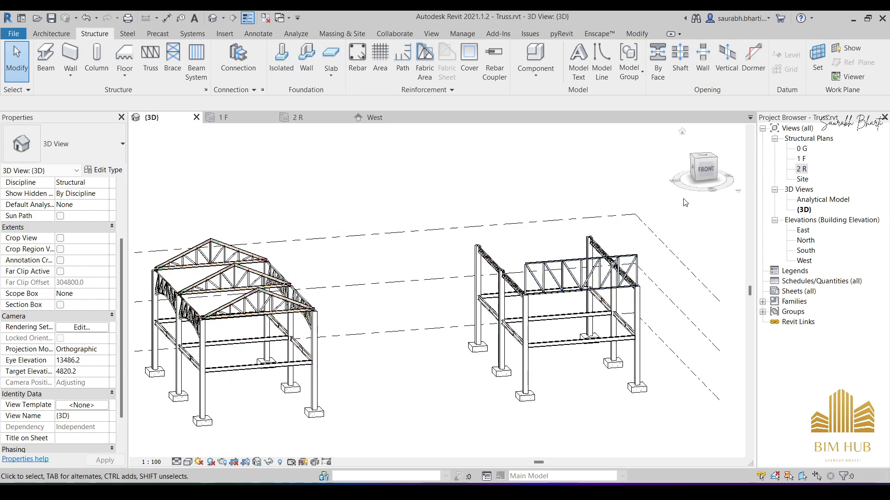
left_click(705, 169)
scroll(508, 286, "up", 5)
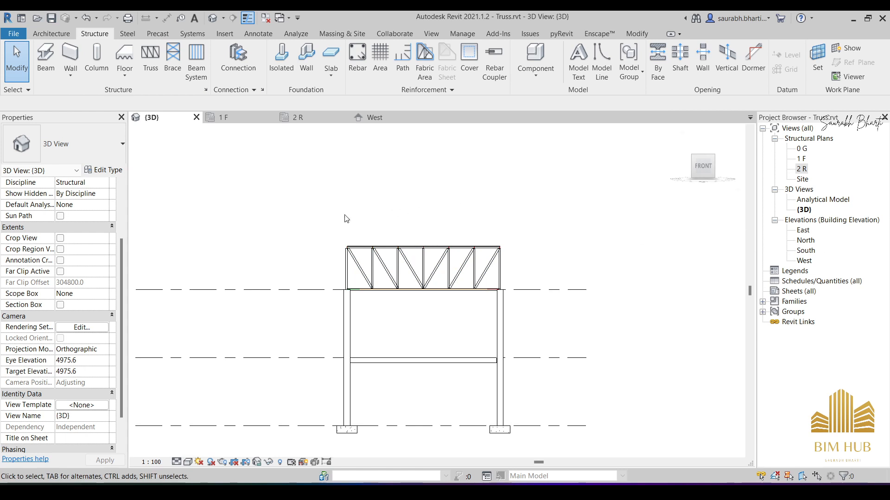
double_click(805, 251)
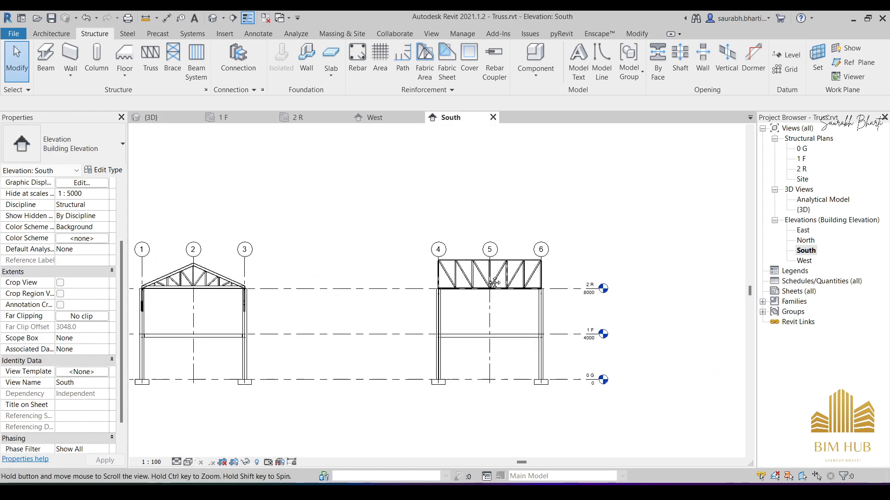
- Try to raise the head of grid 6 further above the flat truss's top chord
middle_click_drag(494, 283, 388, 308)
scroll(368, 286, "up", 3)
scroll(545, 280, "up", 5)
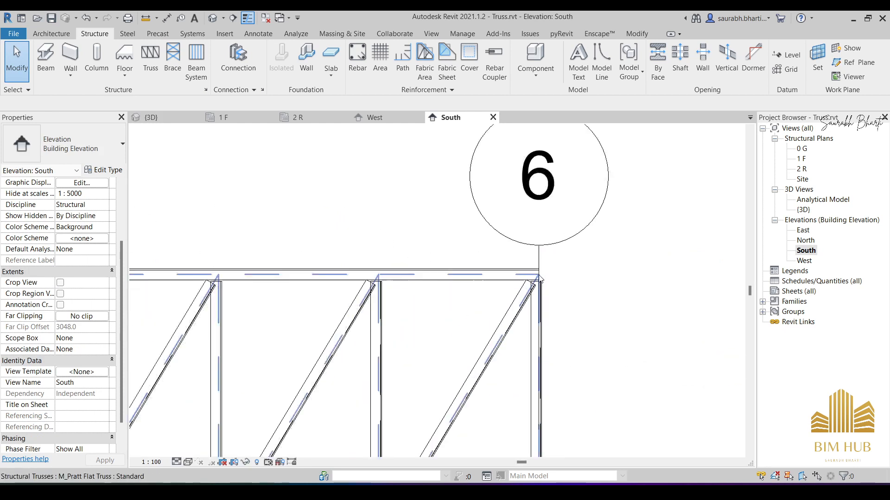
left_click(540, 276)
left_click(541, 261)
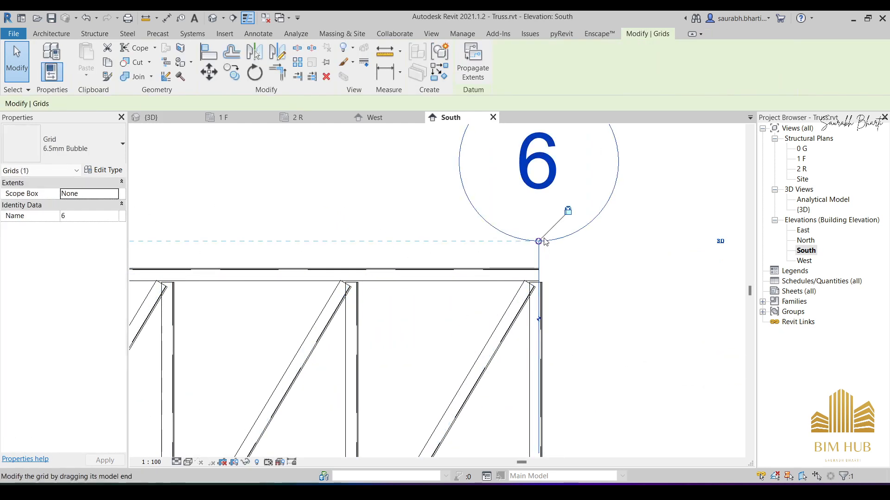
left_click_drag(535, 248, 546, 138)
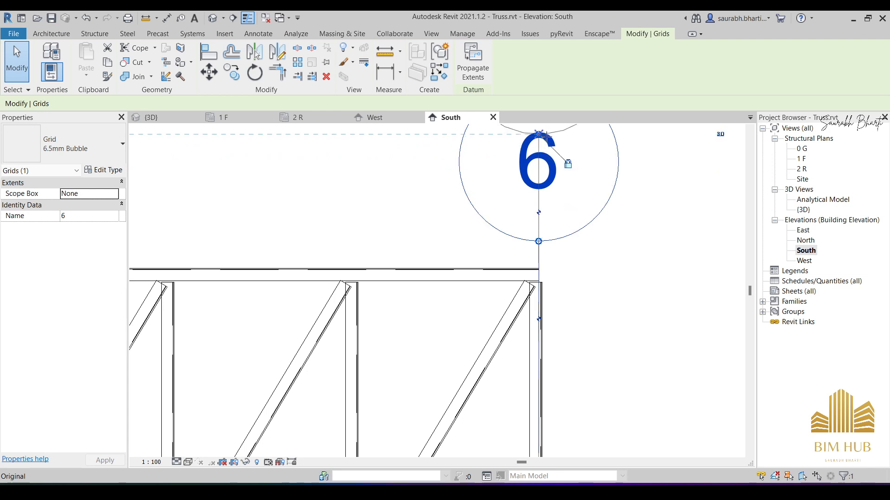
scroll(539, 175, "down", 4)
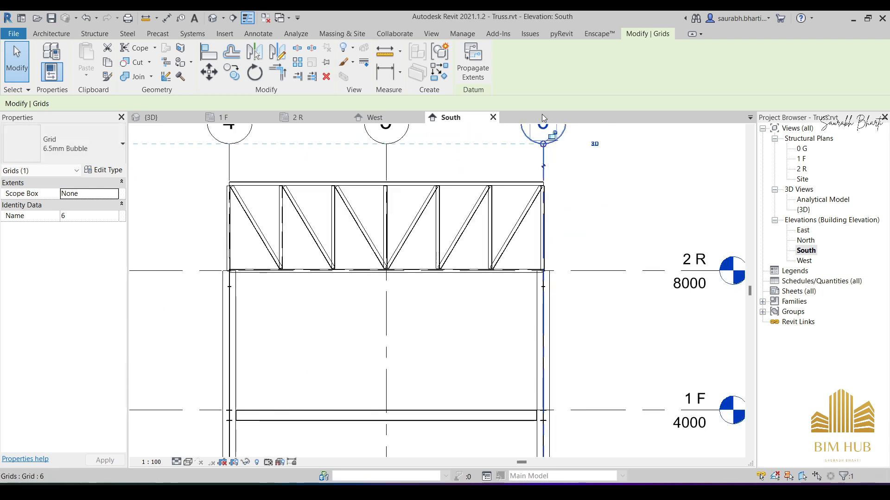
middle_click_drag(535, 162, 539, 296)
left_click_drag(540, 296, 537, 267)
key("Escape")
scroll(539, 247, "up", 4)
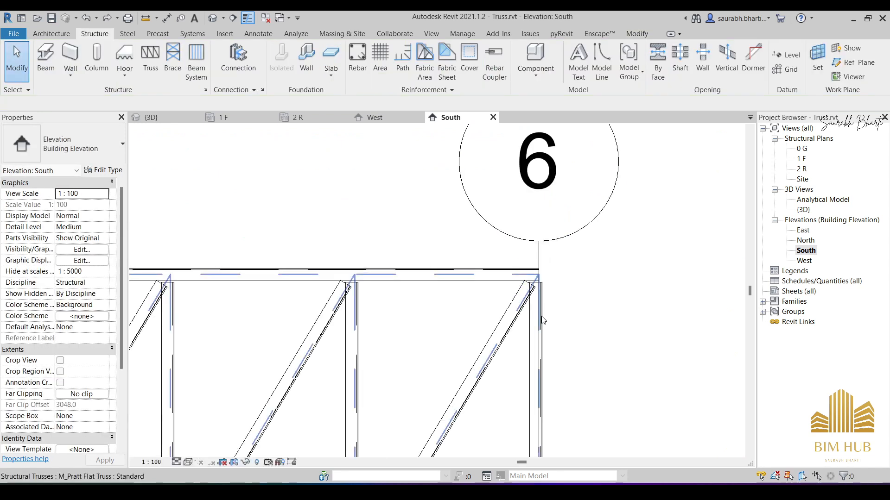
- Raise the aligned grid heads well clear of the truss's top chord by extending the upper end of grid 5
left_click(539, 250)
scroll(539, 251, "down", 4)
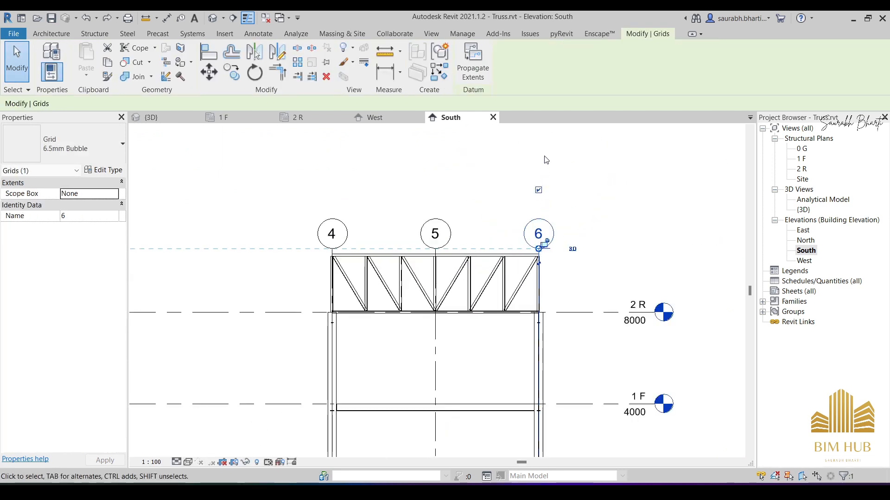
left_click(439, 256)
scroll(438, 250, "up", 5)
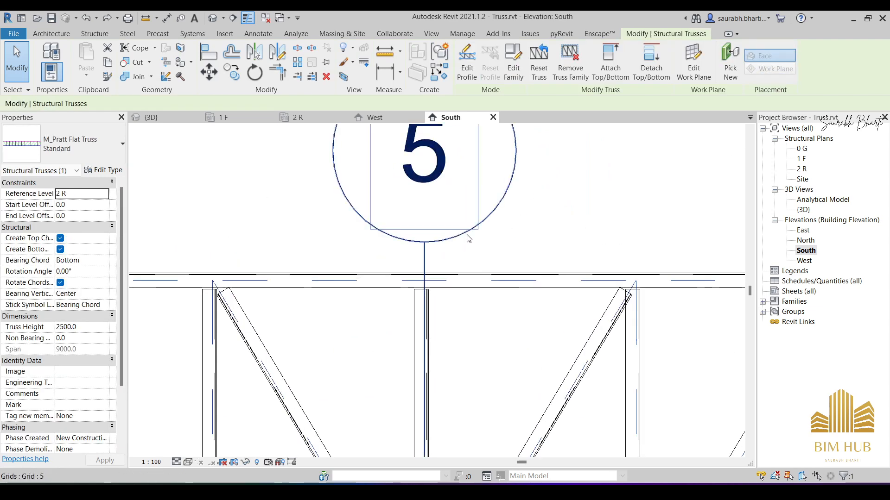
scroll(468, 238, "down", 5)
key("Escape")
scroll(461, 237, "up", 6)
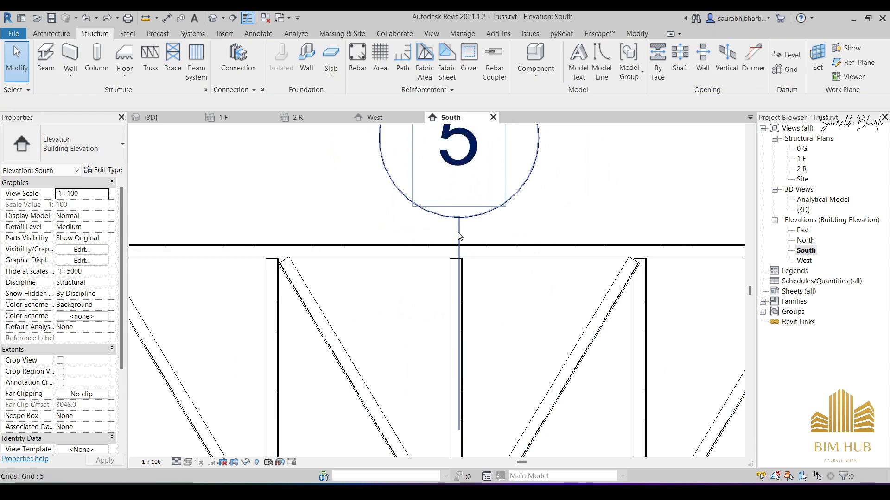
left_click(460, 237)
scroll(461, 173, "down", 5)
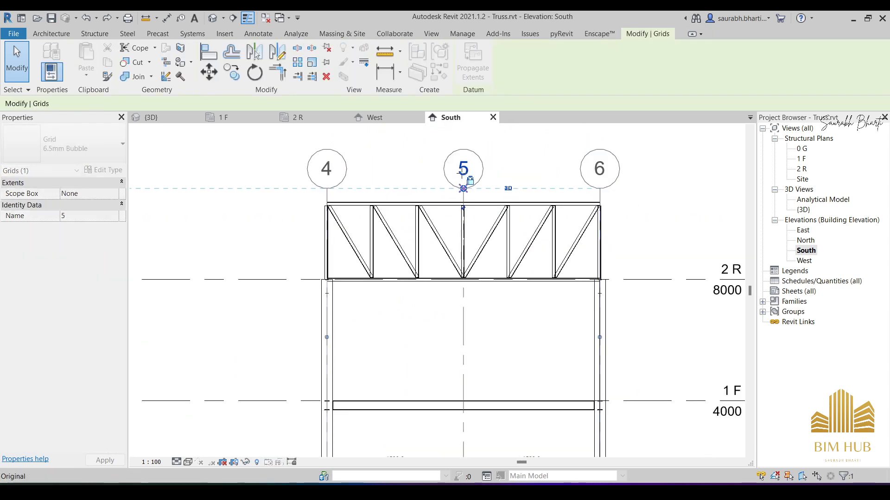
scroll(458, 147, "down", 4)
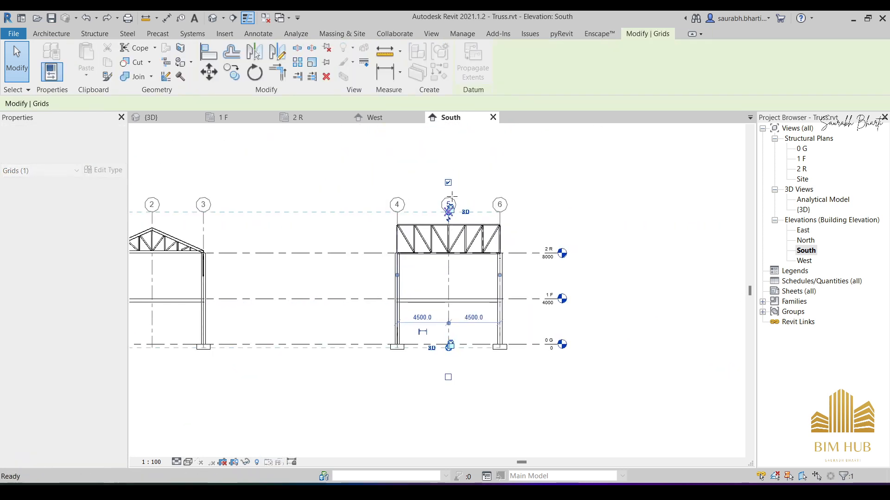
key("Escape")
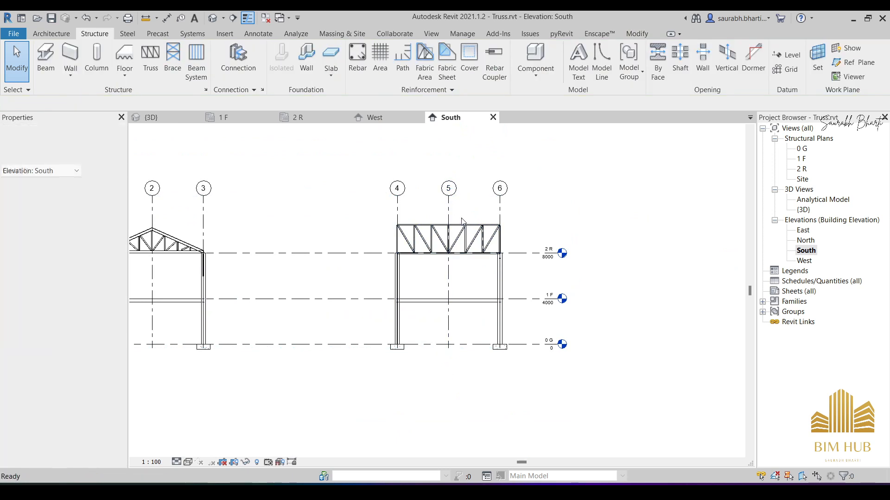
scroll(458, 220, "up", 4)
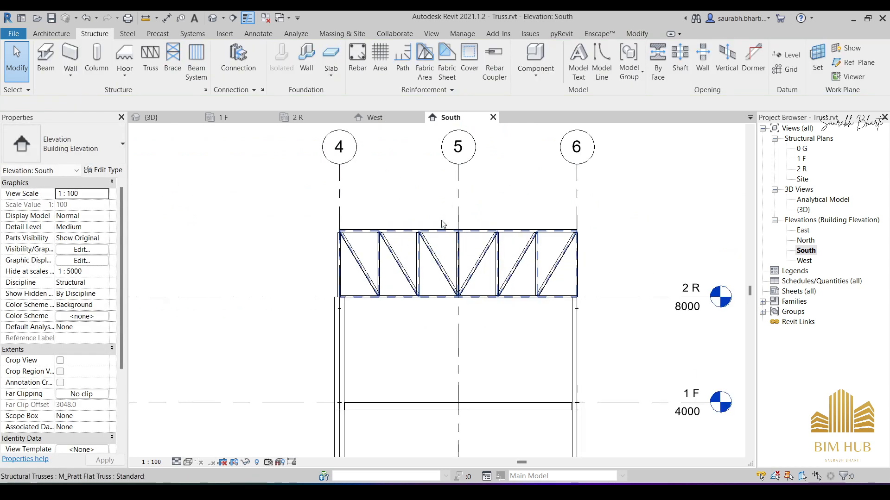
- Create a reference plane offset 1000 mm above the flat truss by picking the top edge of its top chord
left_click(852, 64)
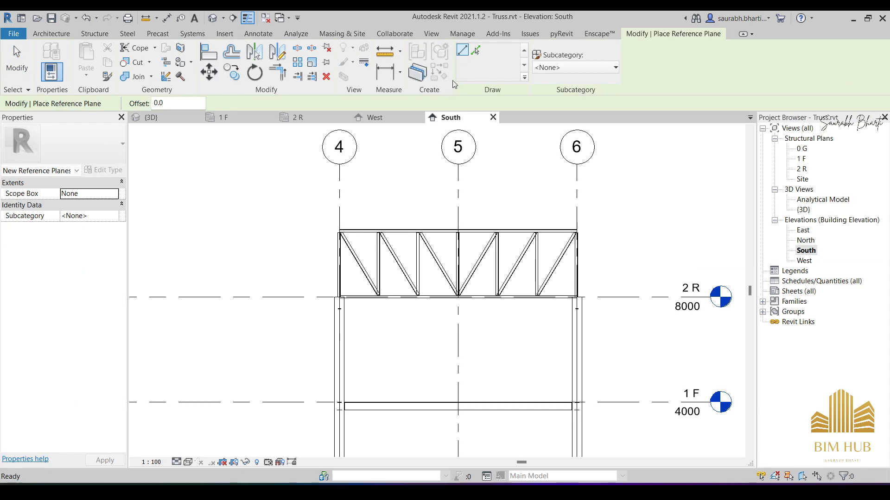
left_click(481, 56)
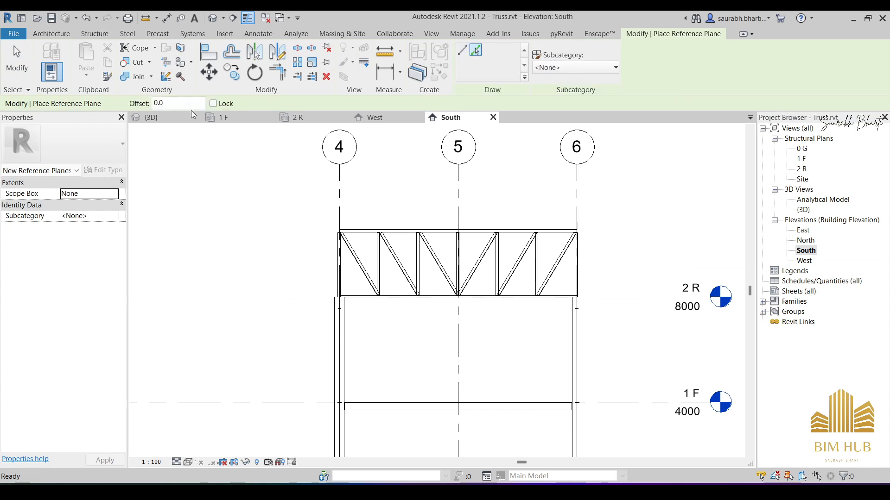
left_click_drag(190, 105, 143, 110)
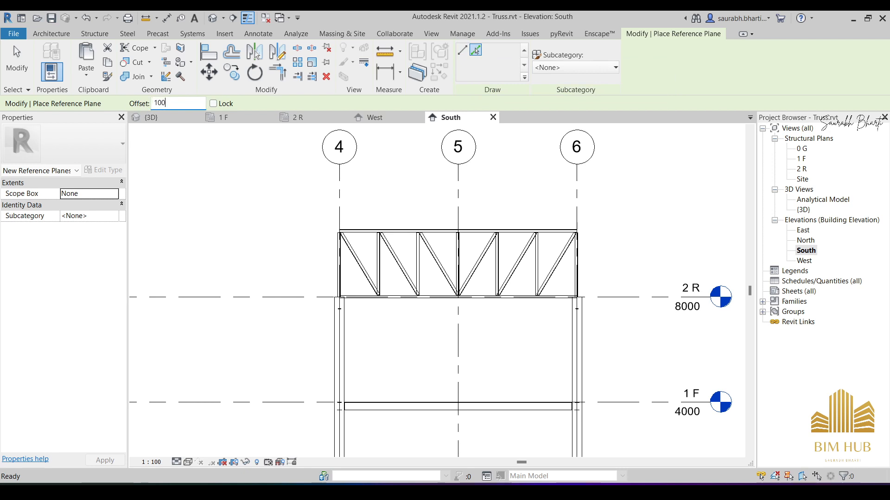
type("1000")
key("Return")
scroll(486, 227, "up", 3)
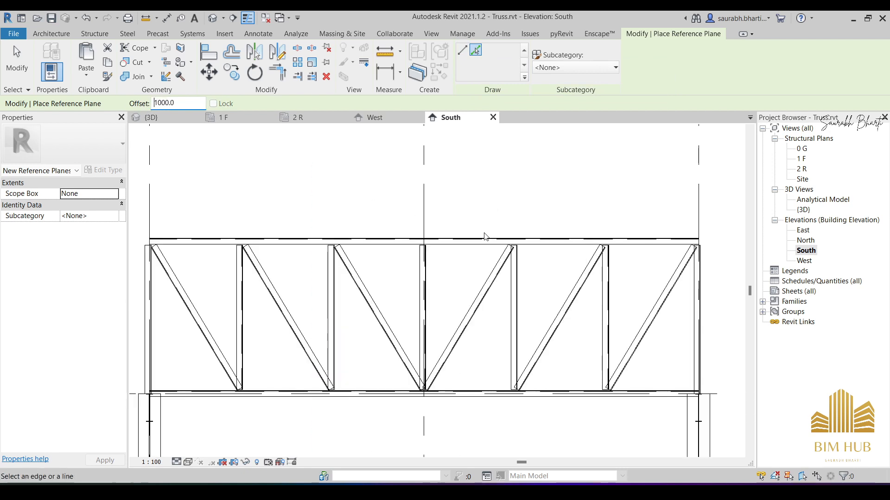
scroll(484, 232, "up", 3)
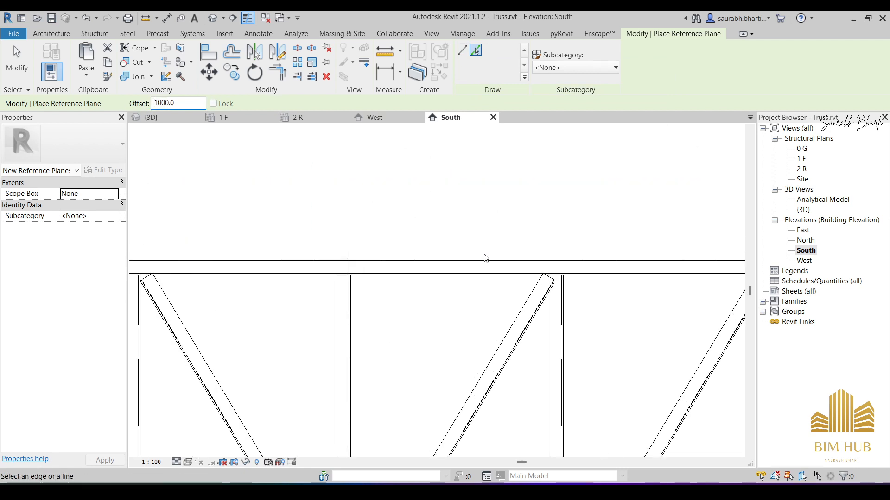
scroll(485, 258, "up", 3)
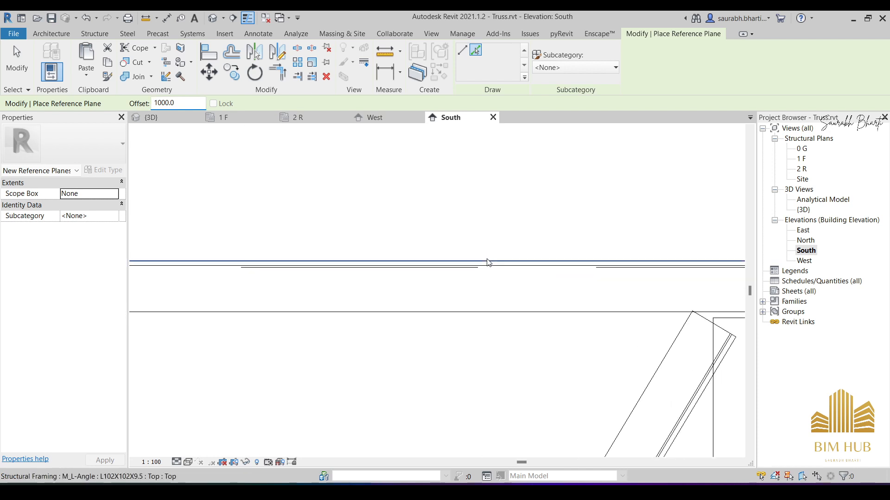
left_click(486, 261)
scroll(485, 222, "down", 5)
scroll(483, 193, "down", 2)
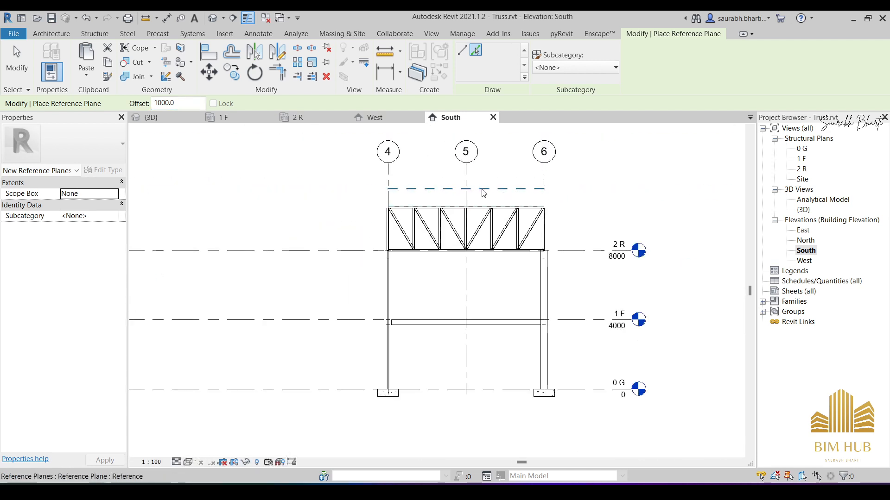
key("Escape")
key("Escape")
- Name the new reference plane above the truss Roof and deselect it
left_click(392, 190)
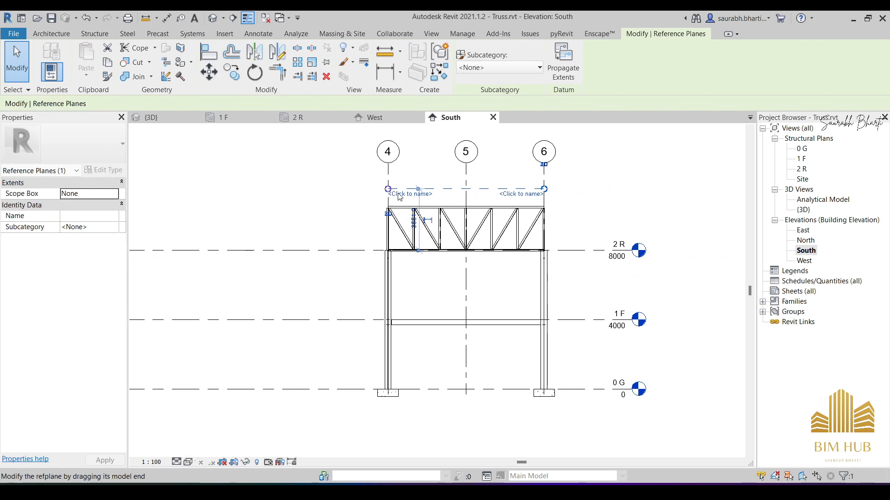
scroll(400, 197, "up", 3)
left_click(413, 191)
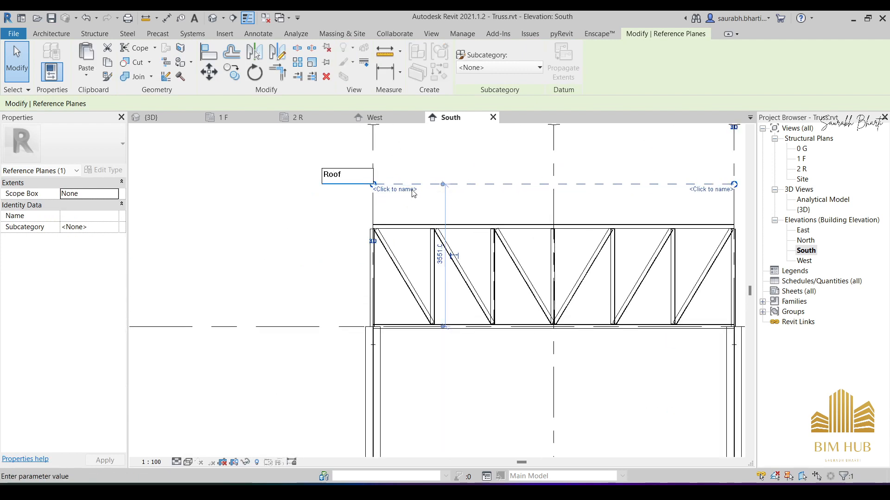
type("Roof")
key("Return")
scroll(304, 221, "down", 4)
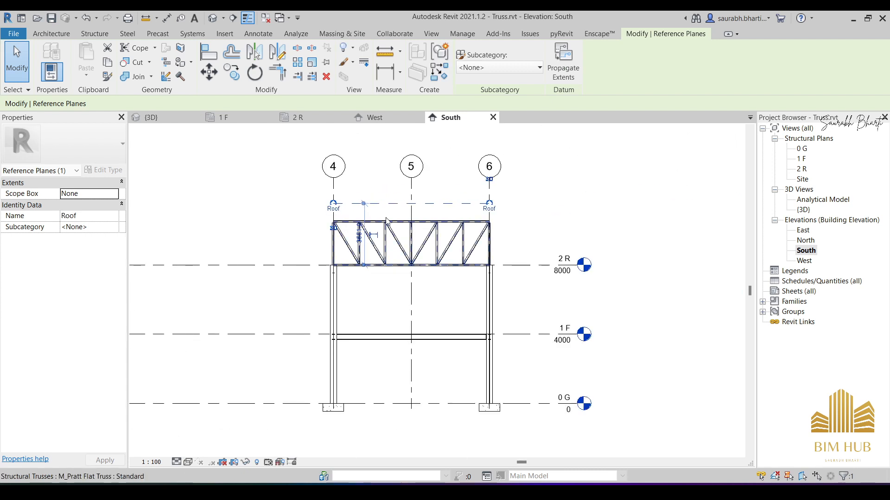
left_click(254, 209)
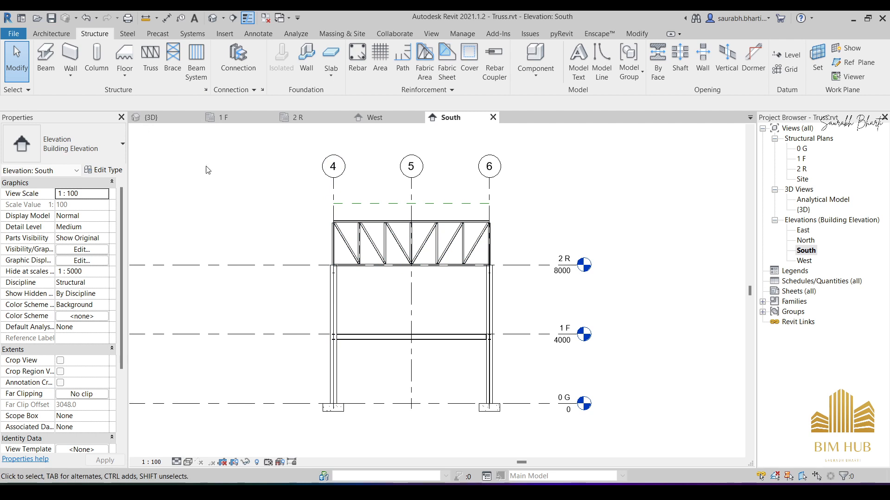
- Start a roof by extrusion with reference level 2 R and an offset of 0.0
left_click(62, 36)
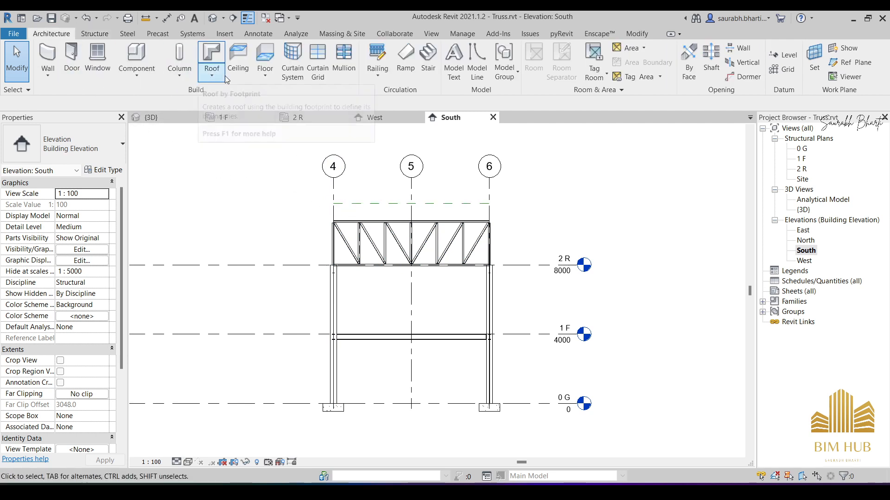
left_click(209, 75)
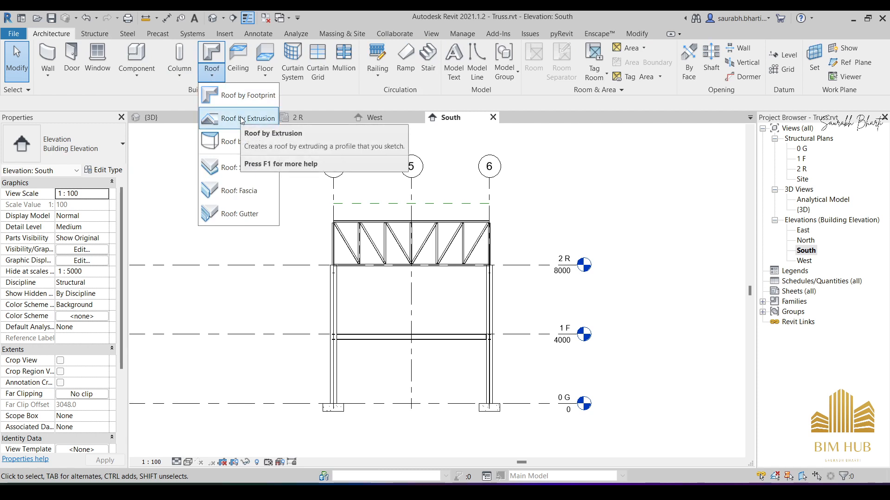
left_click(243, 123)
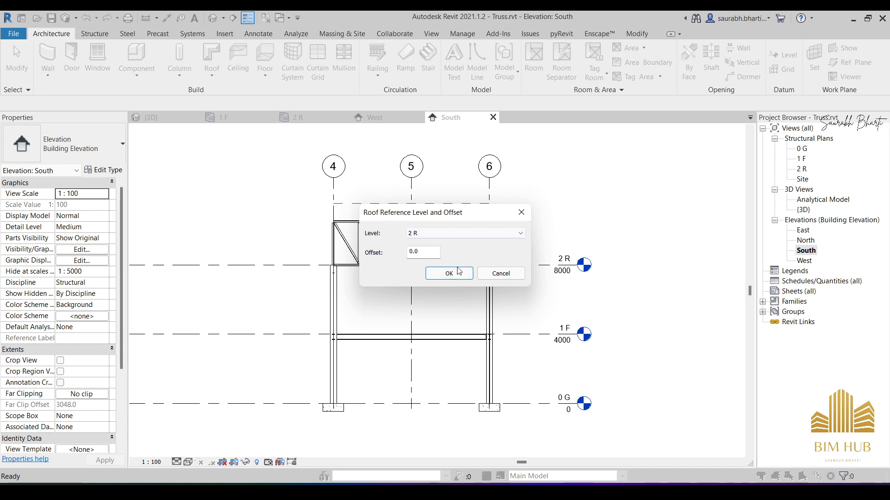
left_click(439, 275)
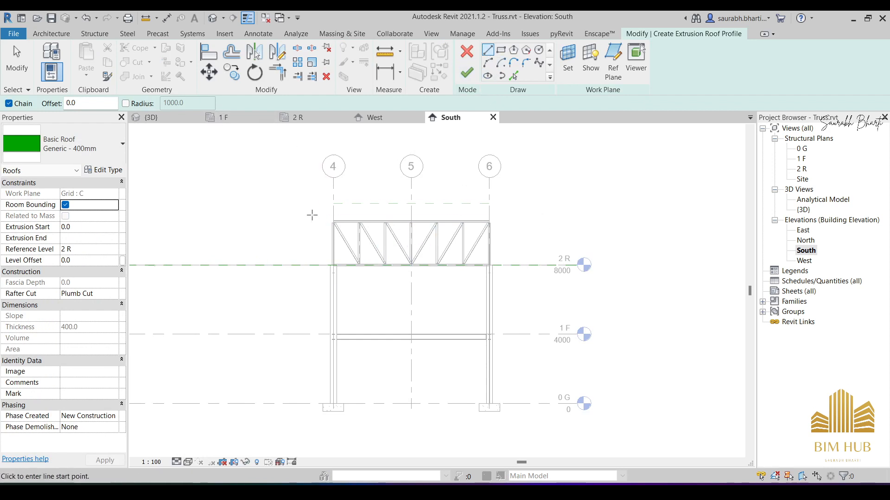
- Draw a start-end-radius arc between the ends of the flat truss's top chord, peaking where the Roof reference plane meets grid 5
left_click(489, 67)
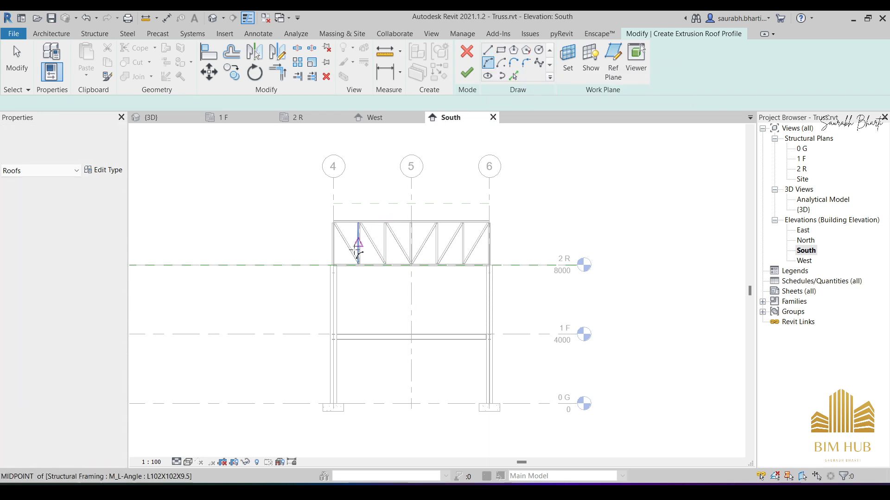
scroll(337, 222, "up", 5)
scroll(302, 194, "up", 1)
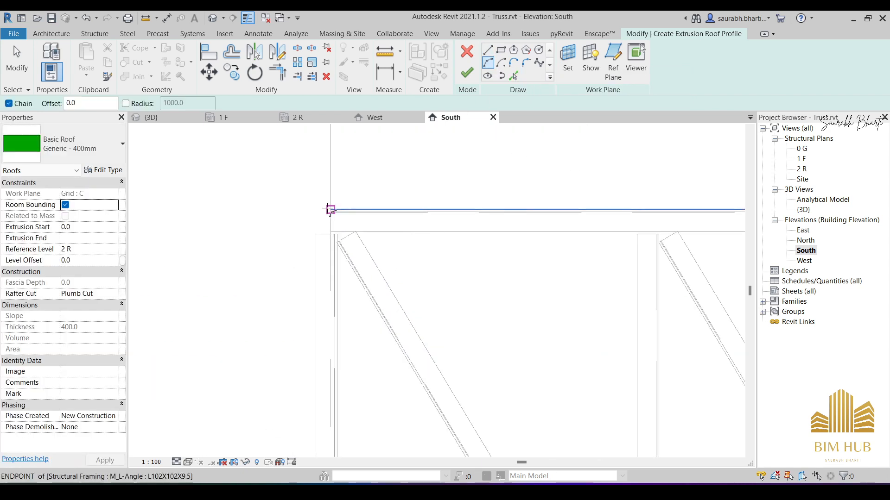
left_click(330, 210)
scroll(466, 234, "down", 4)
scroll(536, 246, "up", 3)
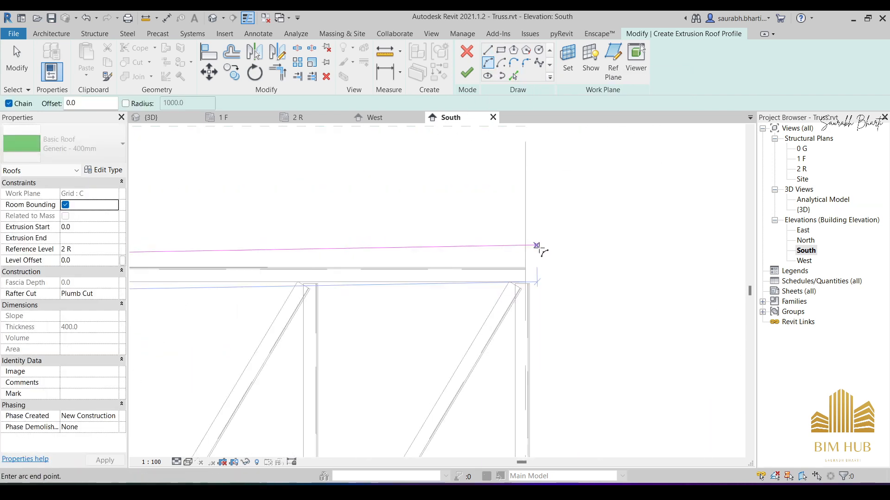
left_click(525, 267)
scroll(496, 214, "down", 3)
middle_click_drag(369, 221, 561, 268)
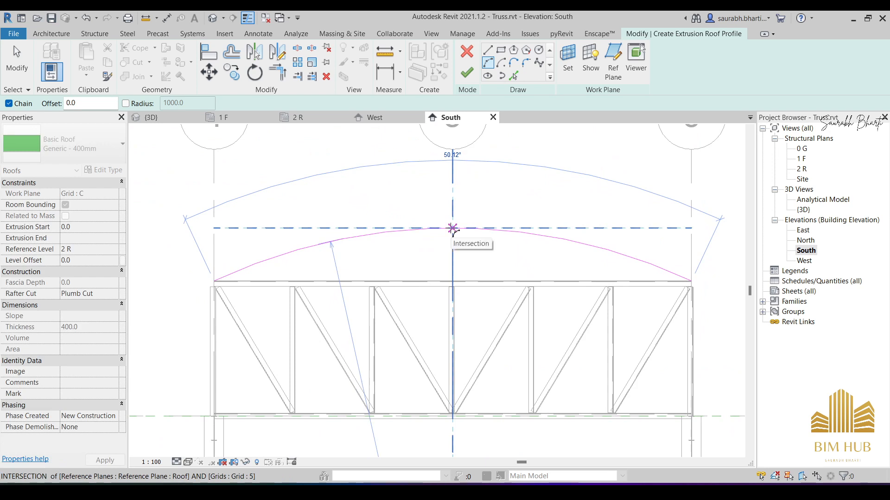
left_click(452, 228)
key("Escape")
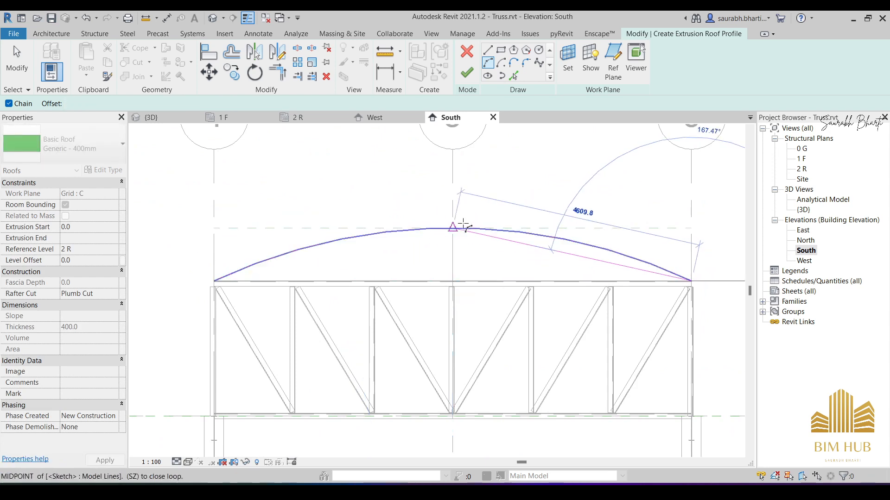
key("Escape")
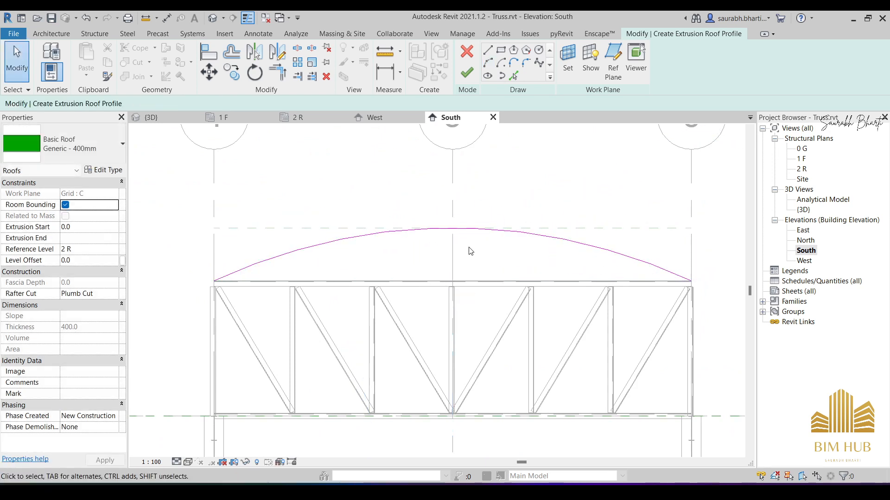
- Set the roof profile arc's angle to 60° so it overhangs the truss on both sides, and deselect it
left_click(468, 229)
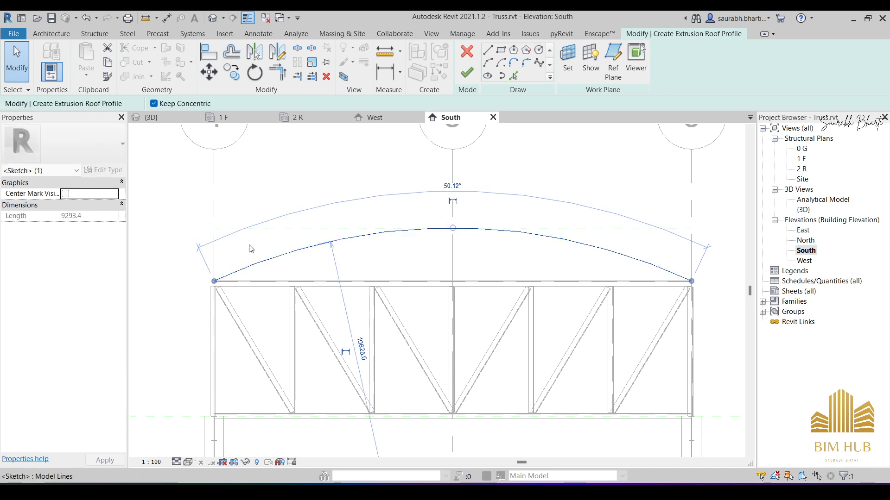
left_click(455, 186)
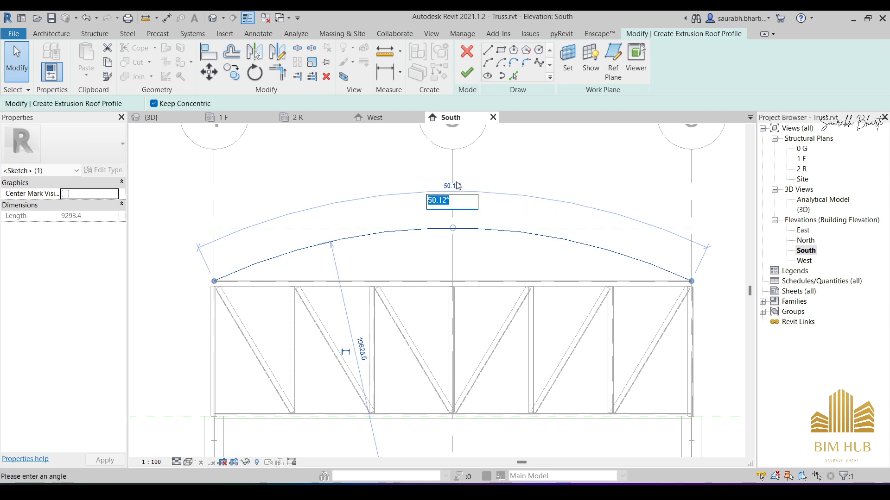
type("60")
key("Return")
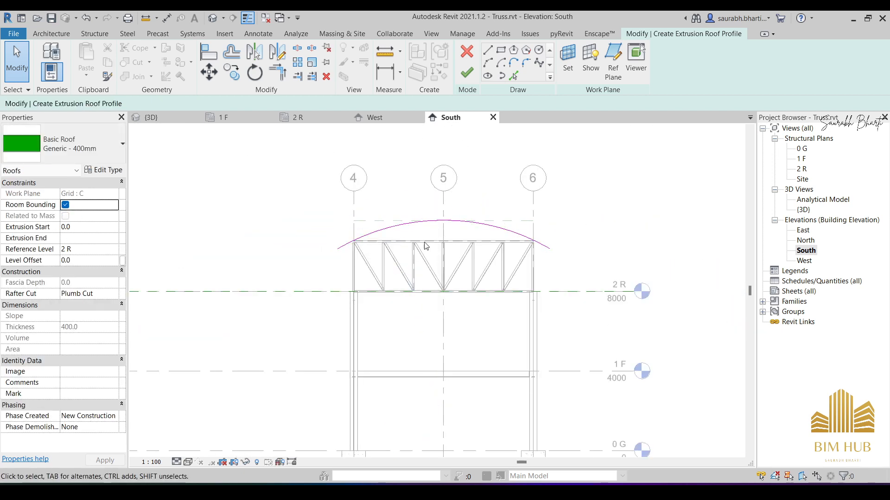
left_click(415, 227)
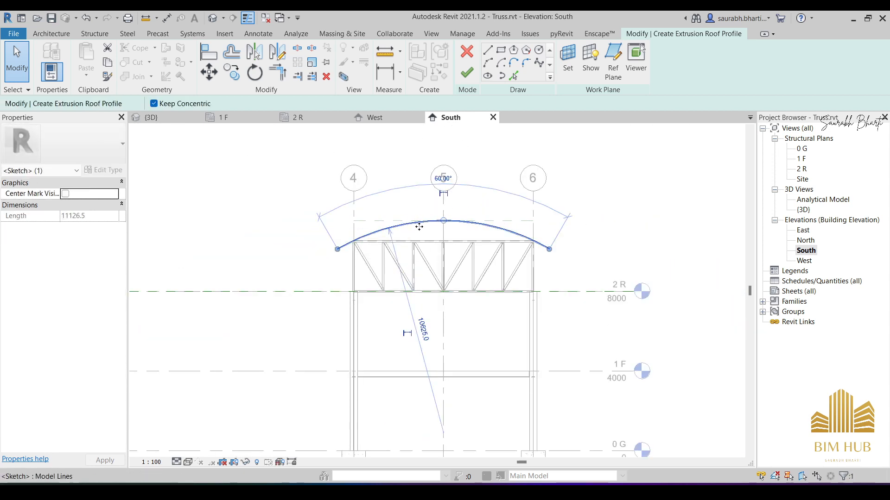
key("Escape")
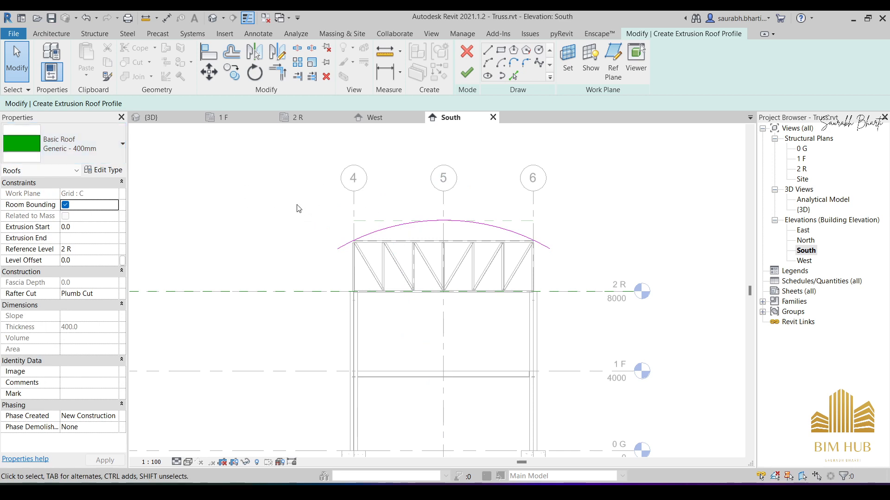
- Assign the Basic Roof type Generic - 125mm and finish the extrusion roof profile
left_click(88, 151)
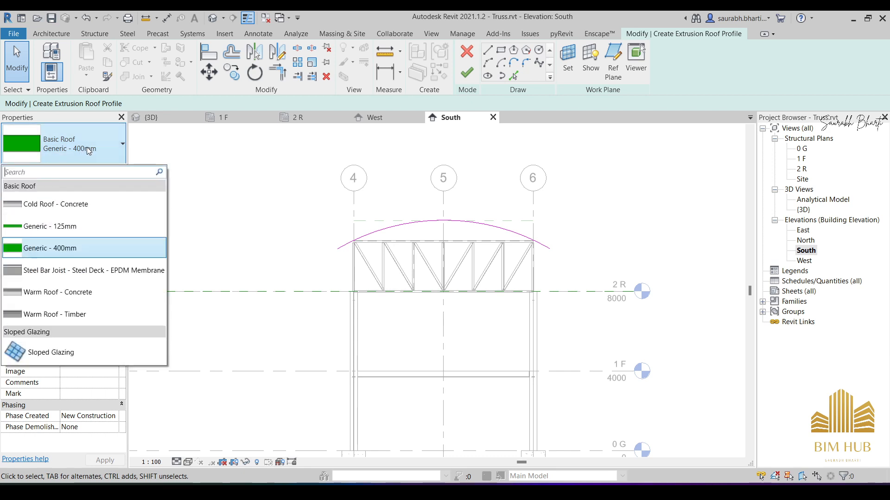
left_click(77, 225)
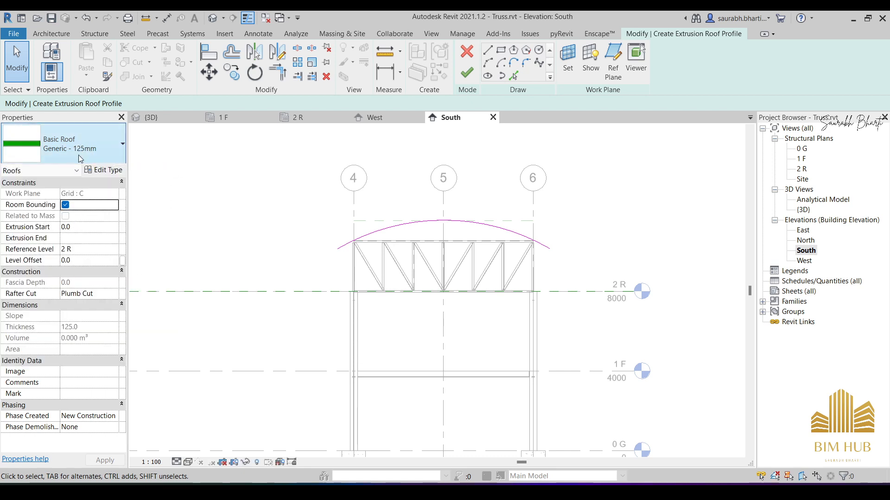
left_click(467, 73)
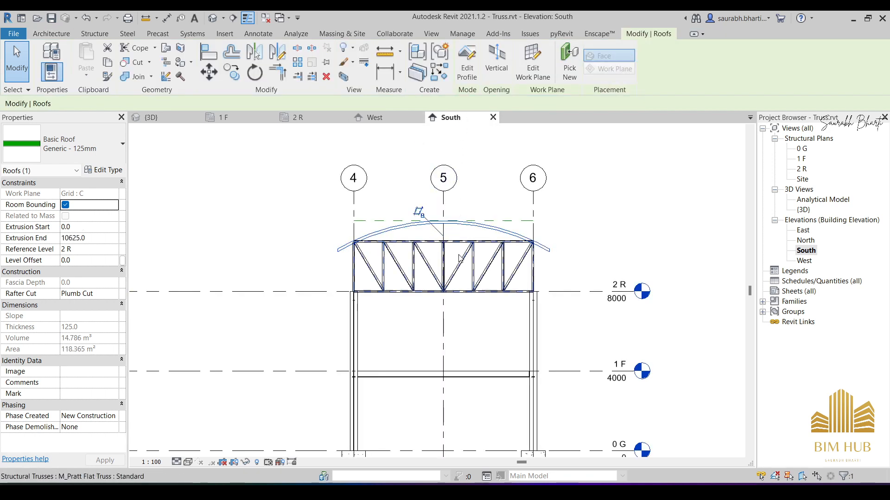
- In the Site plan, stretch the roof's edge past grid A to the footings' outer edge, for an extrusion end of 14600
scroll(446, 252, "down", 1)
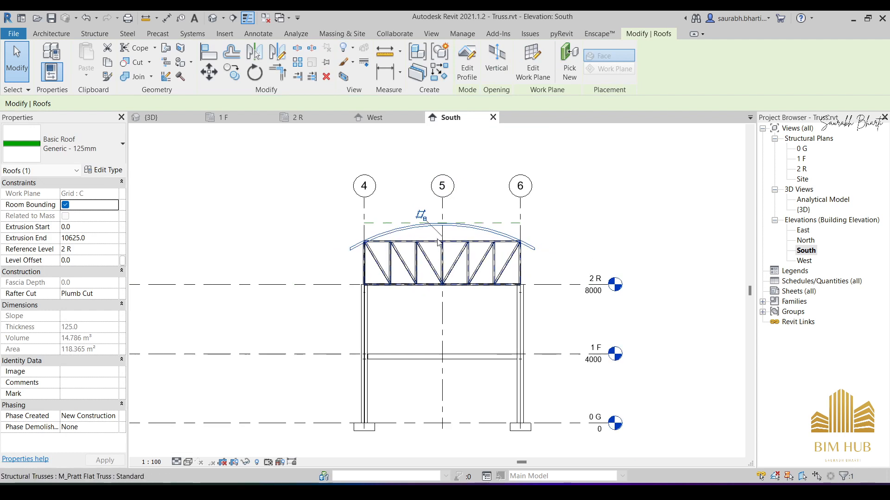
scroll(474, 204, "up", 5)
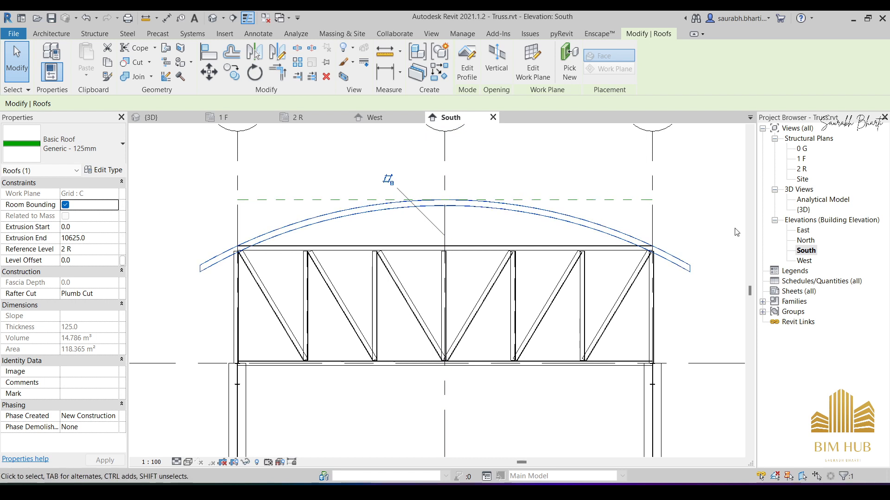
double_click(807, 184)
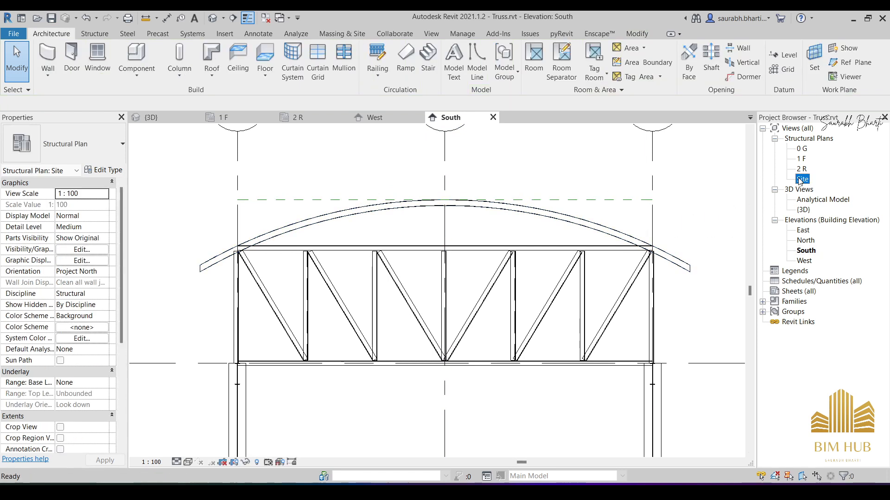
scroll(217, 290, "up", 8)
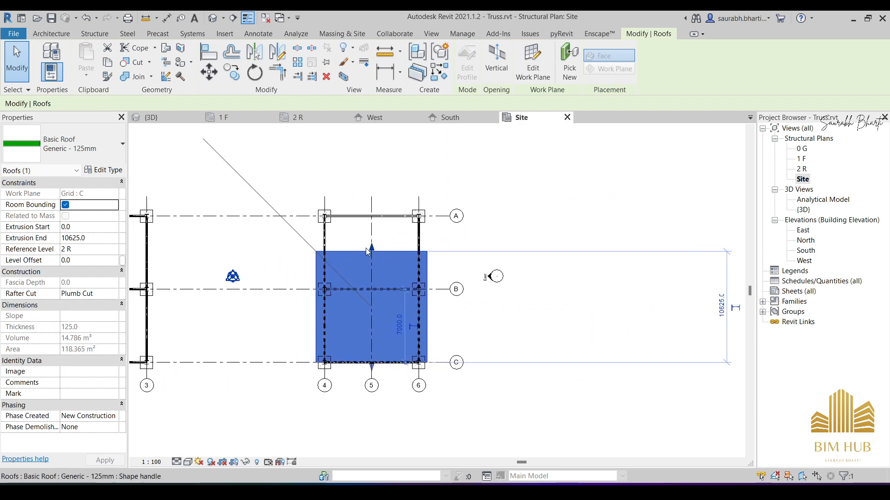
scroll(373, 256, "up", 2)
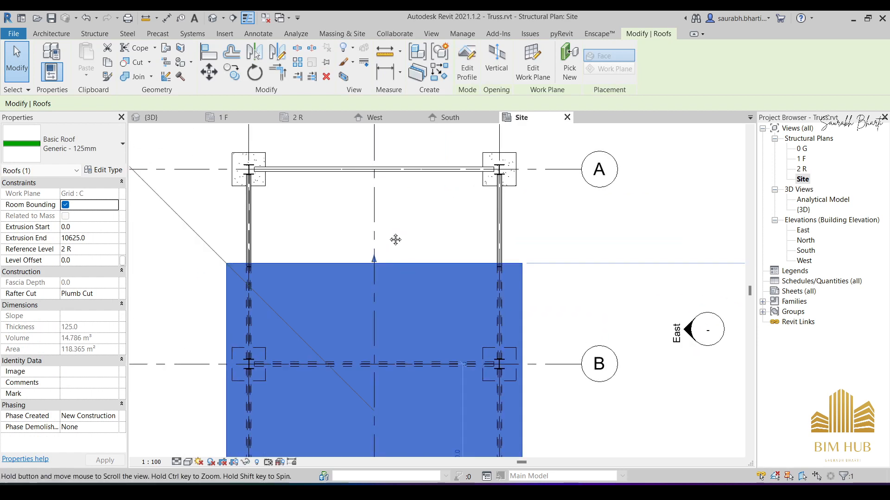
scroll(447, 320, "up", 2)
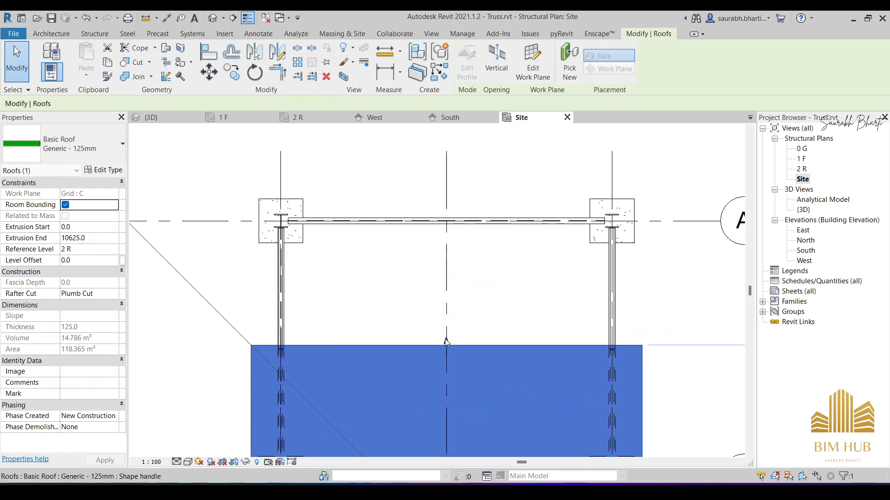
left_click_drag(446, 341, 443, 151)
- Stretch the roof's opposite edge past grid C to the footings' outer edge, for an extrusion start of -600
scroll(437, 200, "down", 4)
scroll(439, 346, "up", 3)
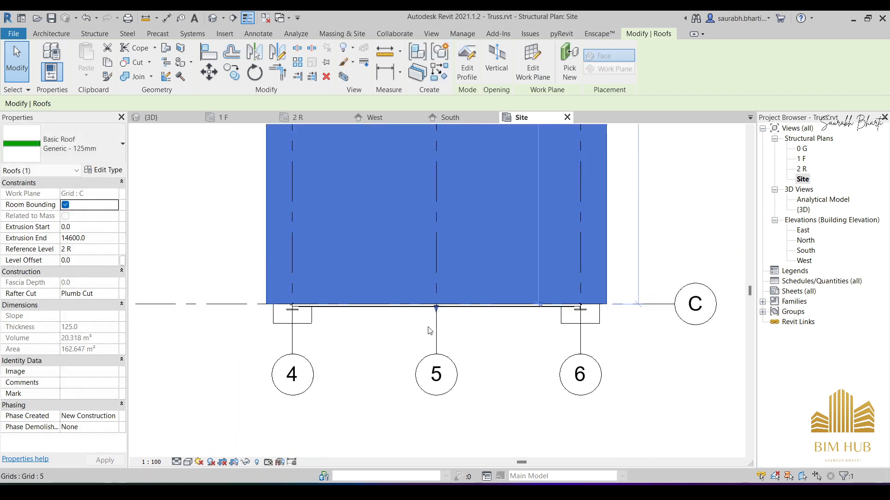
scroll(436, 320, "up", 2)
left_click_drag(436, 301, 433, 334)
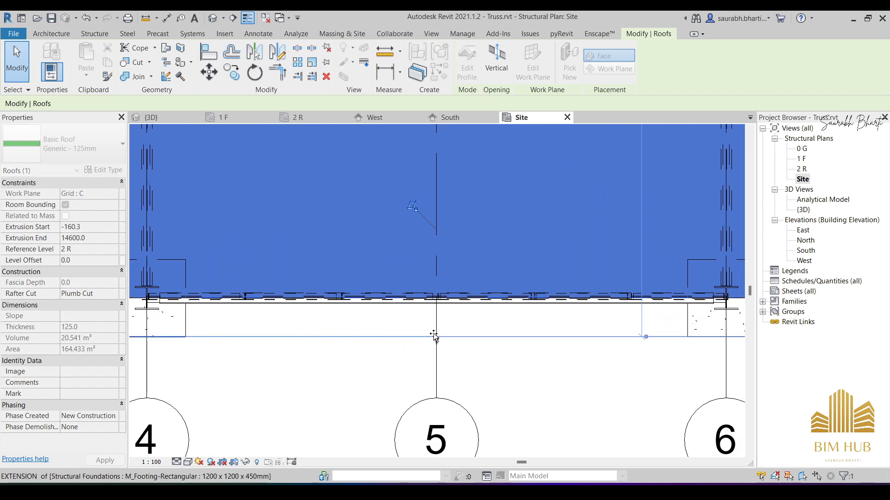
scroll(421, 353, "down", 5)
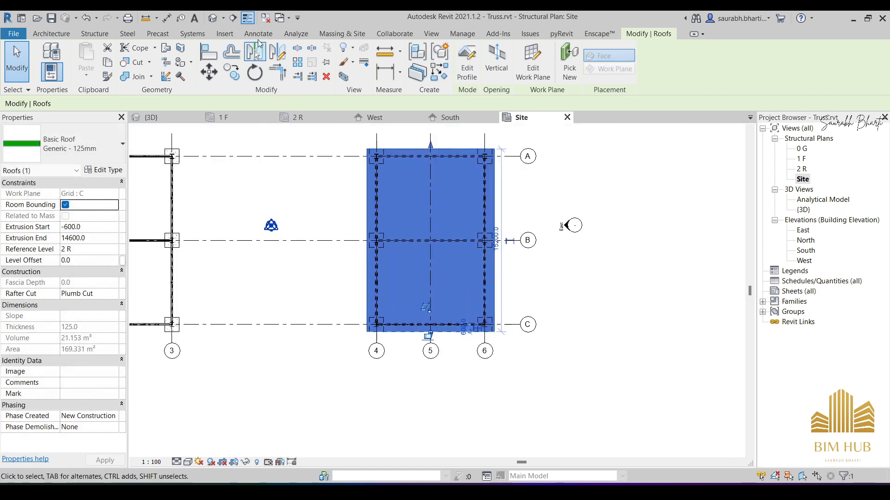
- Turn on the Roofs model category in the visibility/graphic overrides of the {3D} view and apply the change
left_click(213, 19)
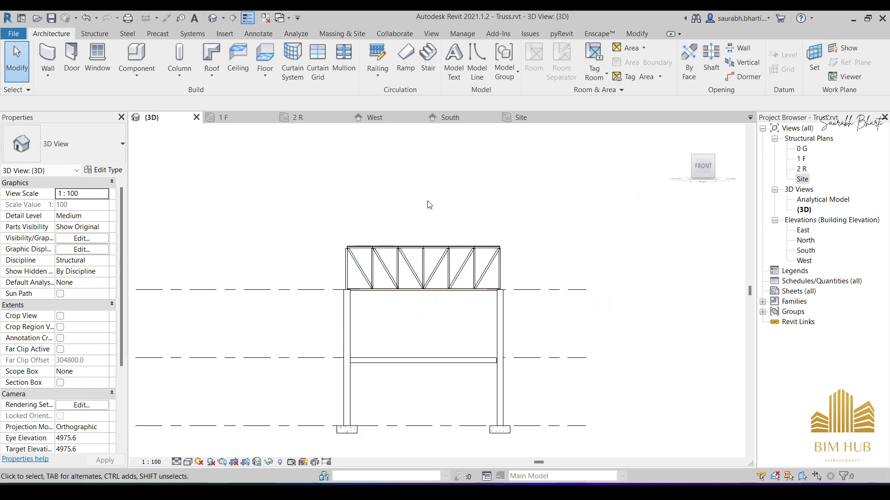
scroll(415, 246, "down", 2)
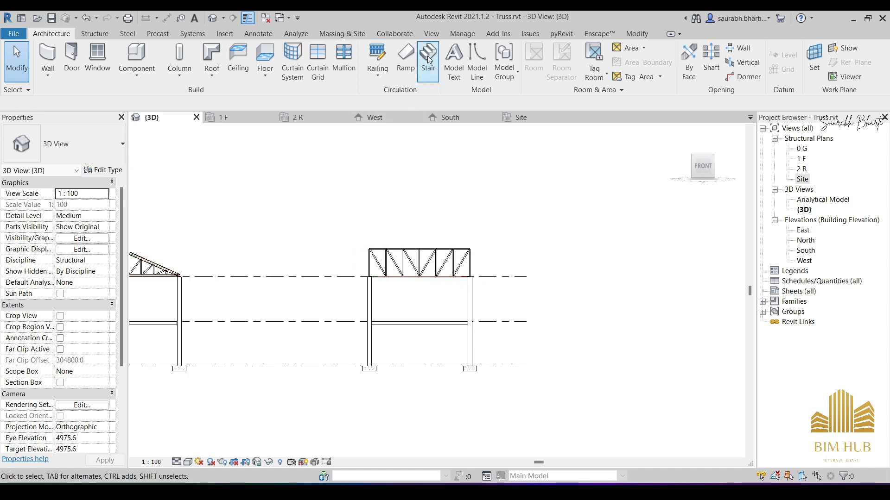
left_click(432, 34)
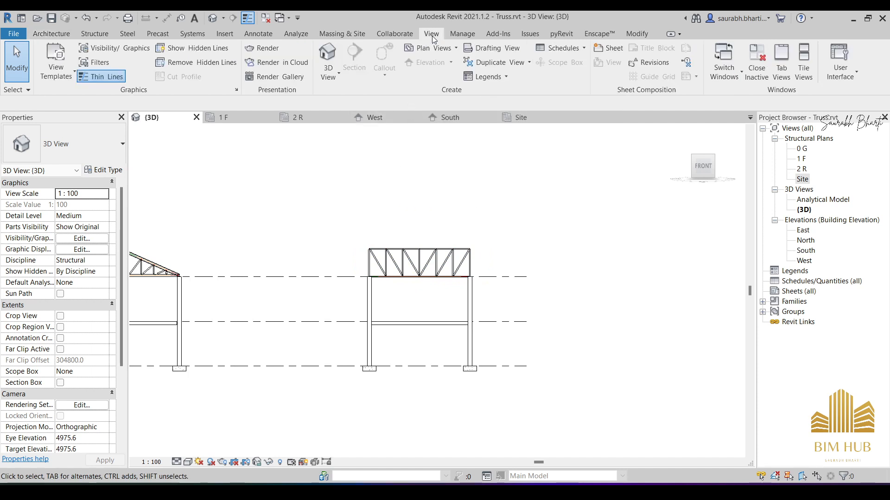
left_click(126, 51)
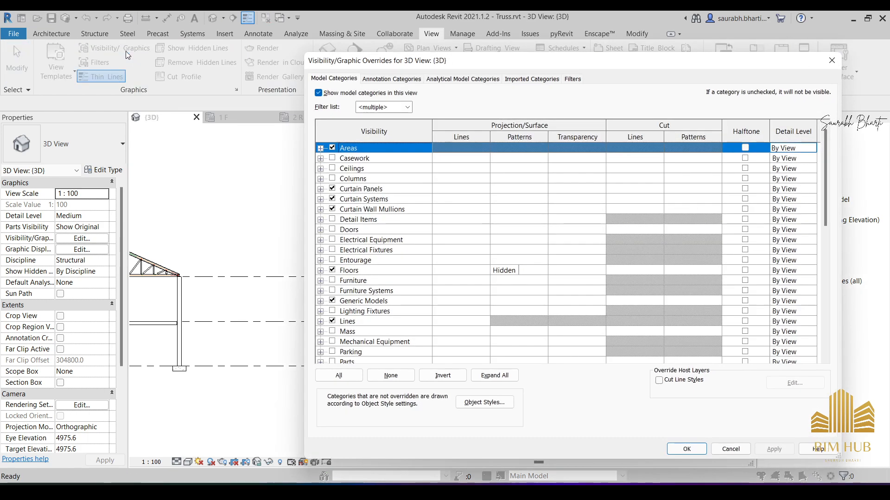
left_click_drag(378, 68, 293, 43)
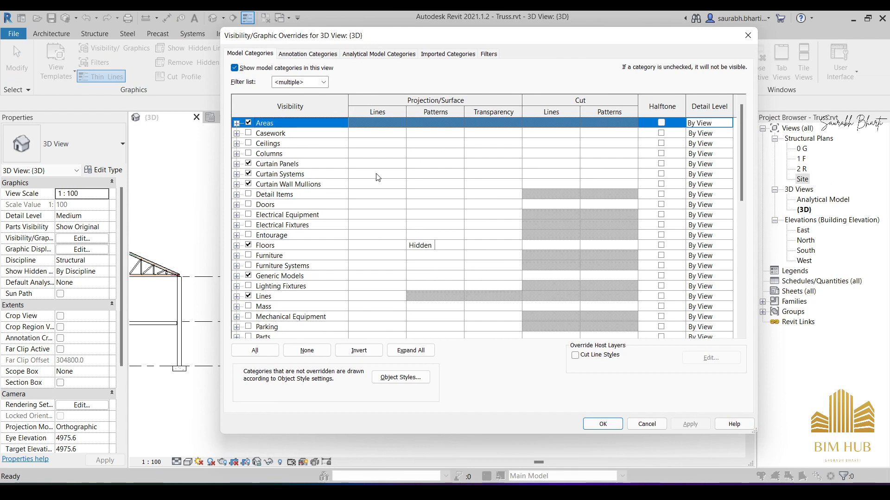
scroll(378, 178, "down", 9)
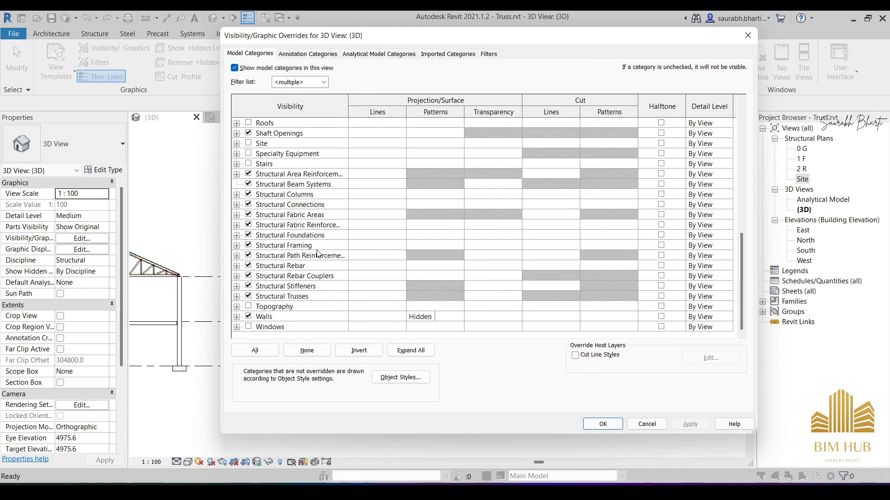
left_click(323, 82)
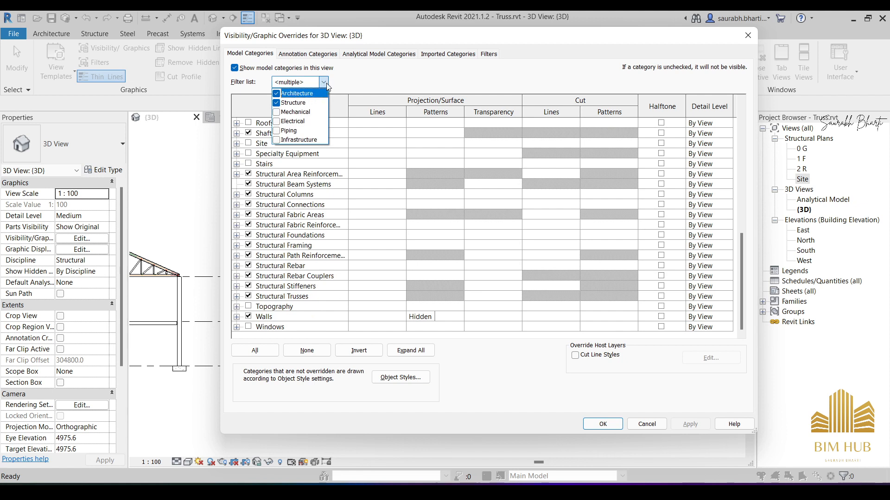
left_click(323, 86)
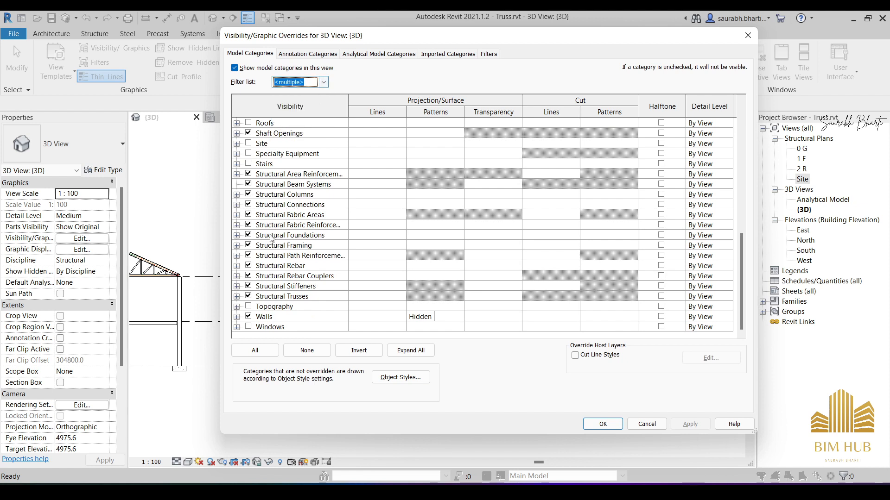
scroll(266, 204, "up", 1)
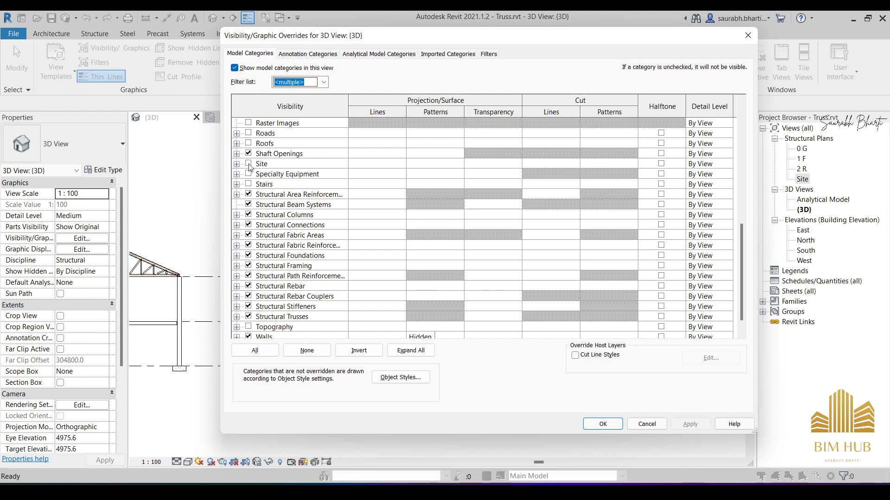
left_click(249, 143)
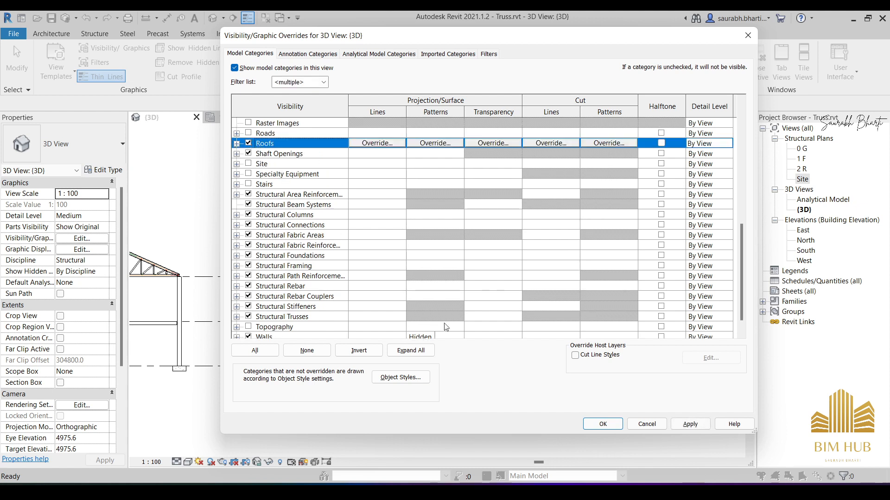
left_click(690, 428)
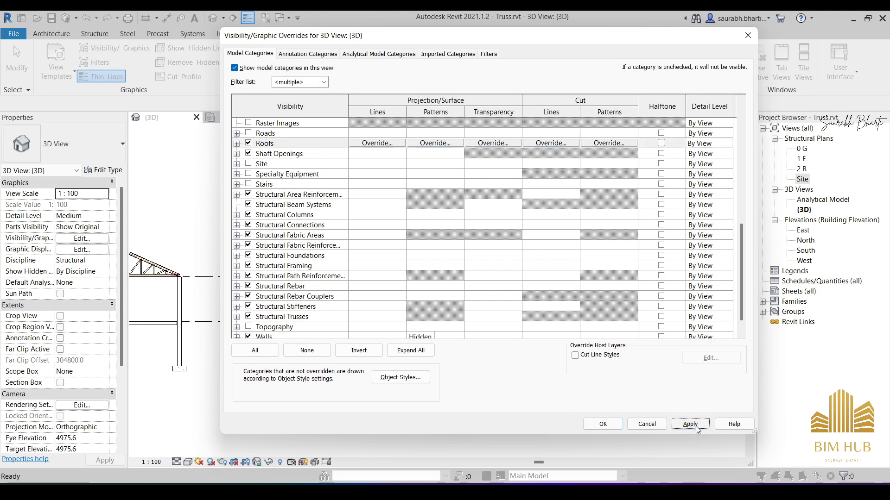
left_click(609, 425)
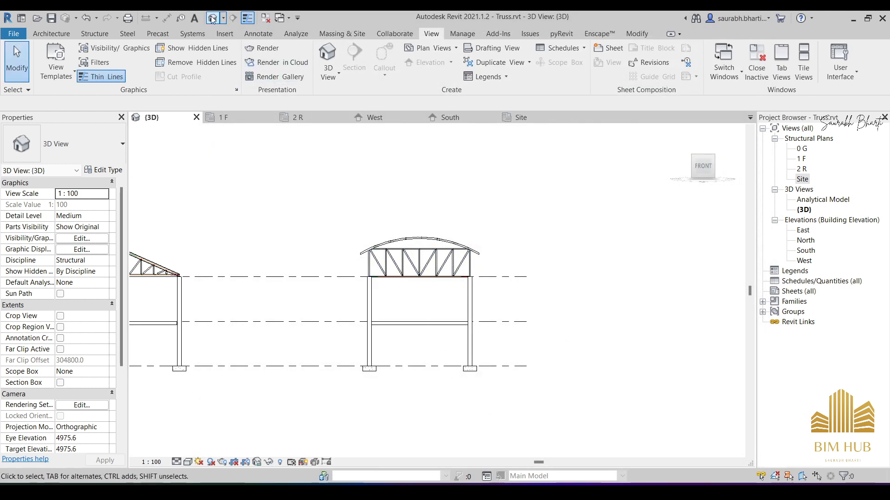
- In the South elevation, attach the top of the front Pratt flat truss to the arched roof
middle_click_drag(352, 223, 384, 277, "shift")
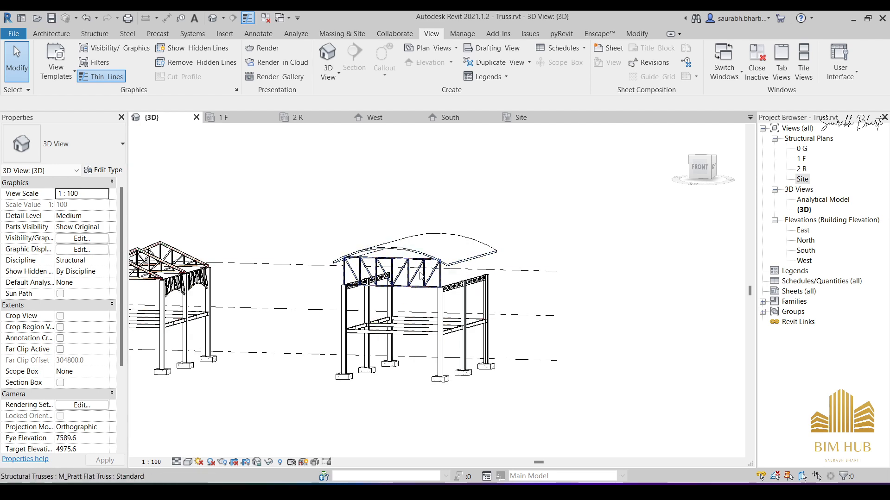
middle_click_drag(438, 320, 485, 327, "shift")
left_click(442, 282)
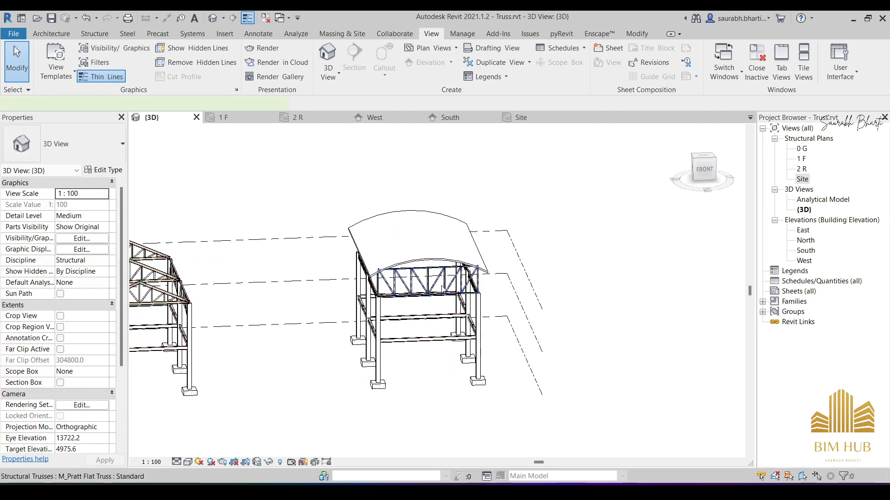
double_click(809, 261)
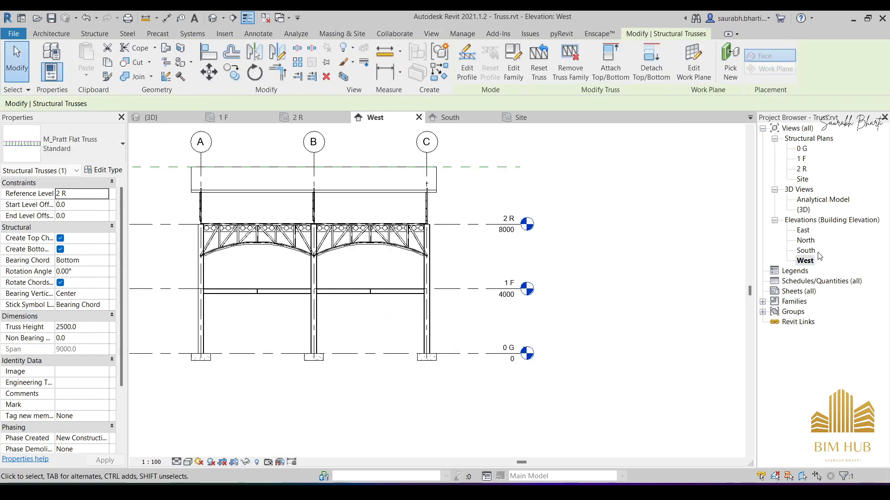
double_click(806, 251)
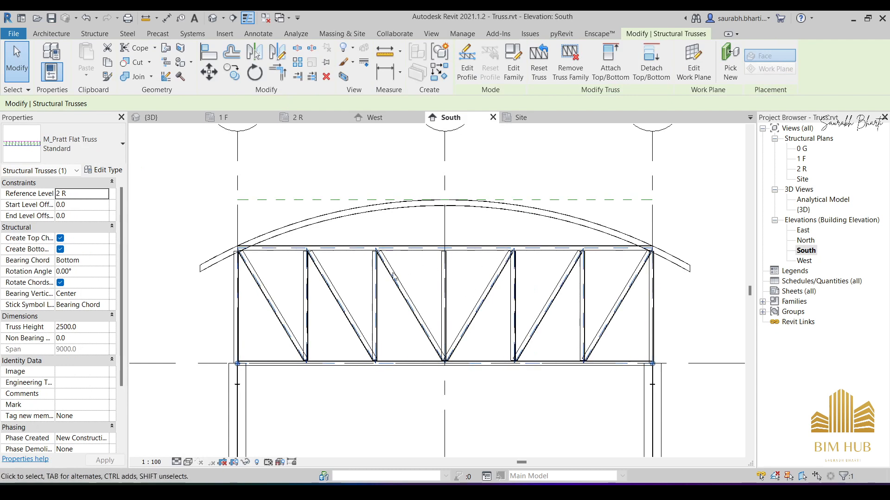
left_click(611, 65)
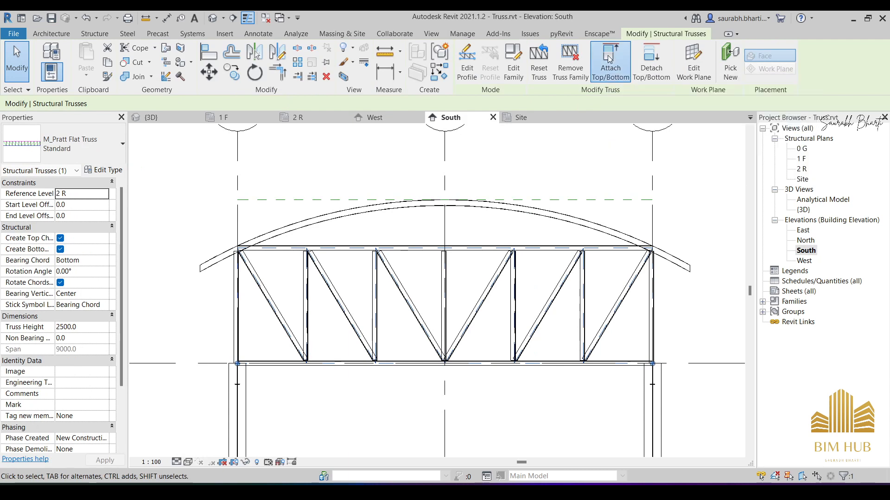
left_click(525, 204)
scroll(374, 261, "down", 3)
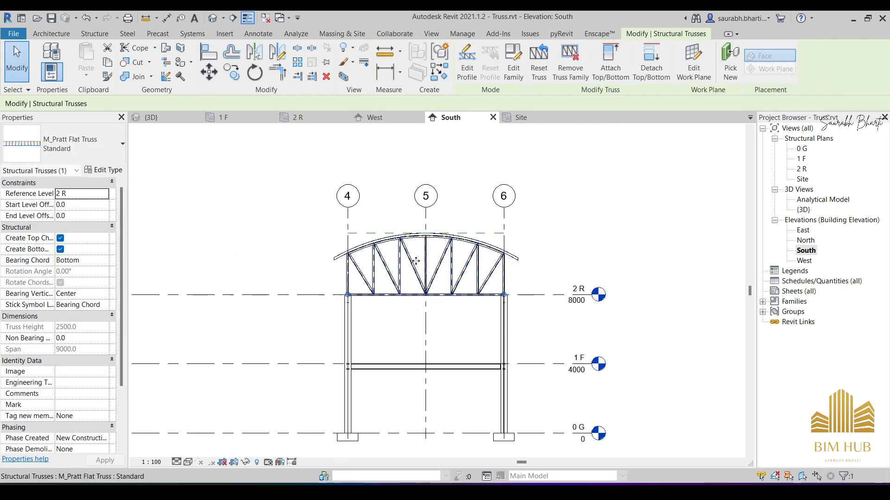
- In the truss profile, draw a start-end-radius bottom chord arc of about 58° between the straight bottom chord's ends, and delete the straight chord
scroll(415, 276, "up", 3)
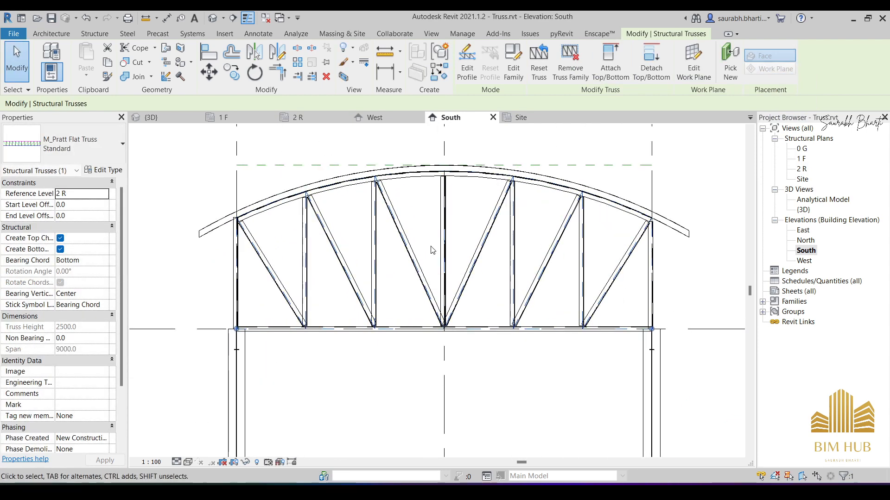
middle_click_drag(397, 223, 448, 265)
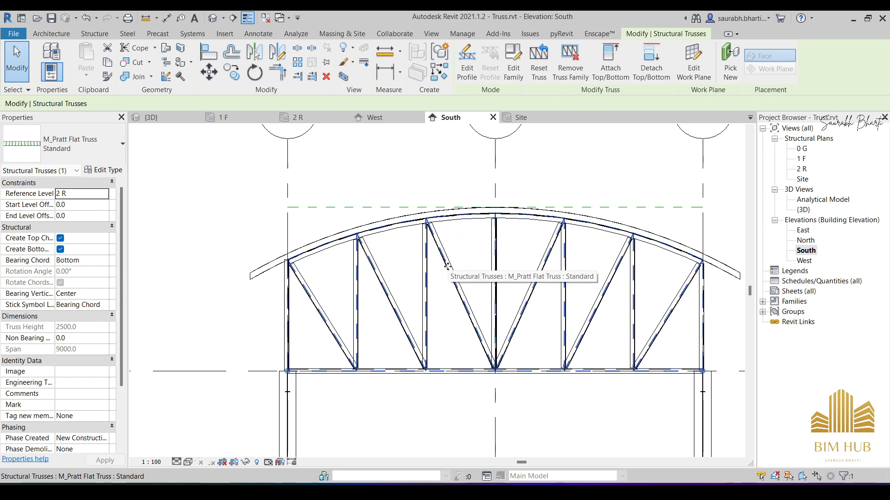
middle_click_drag(448, 263, 386, 176)
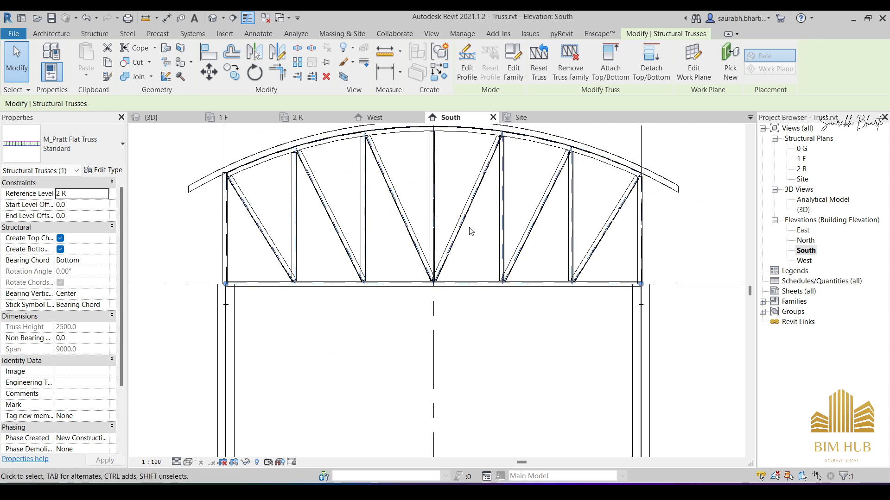
left_click(467, 67)
left_click(487, 268)
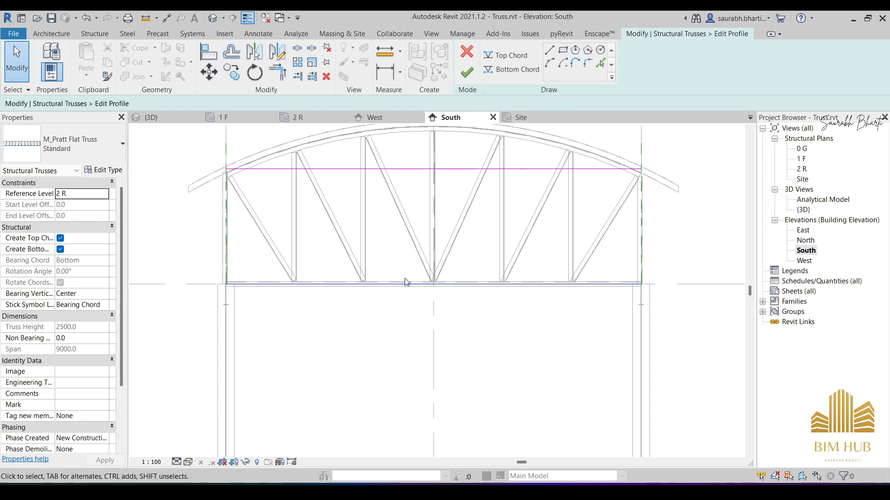
left_click(510, 71)
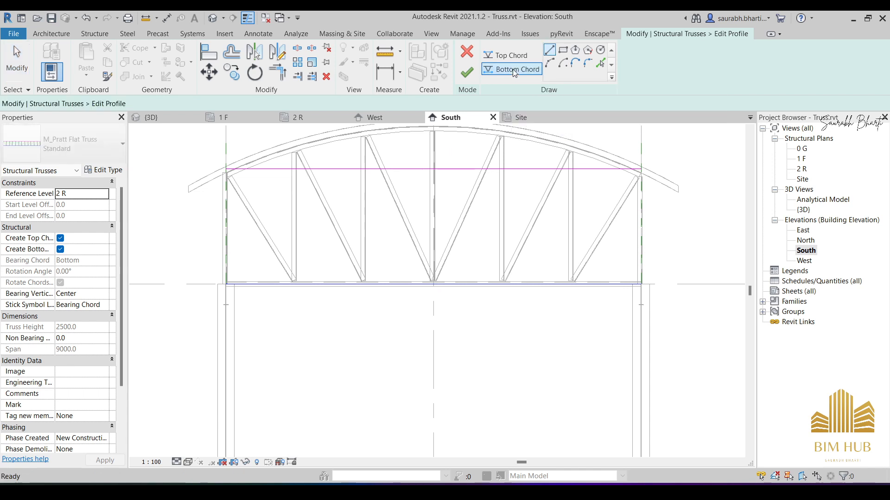
left_click(550, 64)
scroll(222, 278, "up", 5)
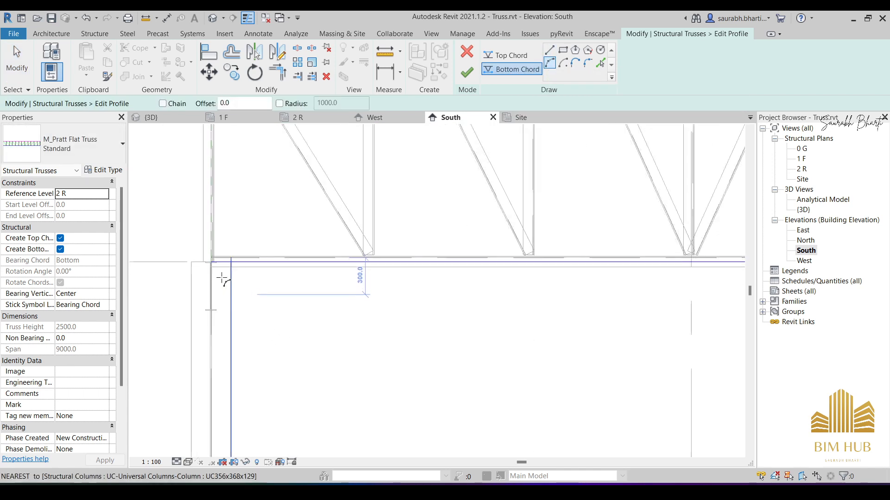
left_click(211, 258)
scroll(623, 288, "down", 3)
scroll(464, 248, "up", 4)
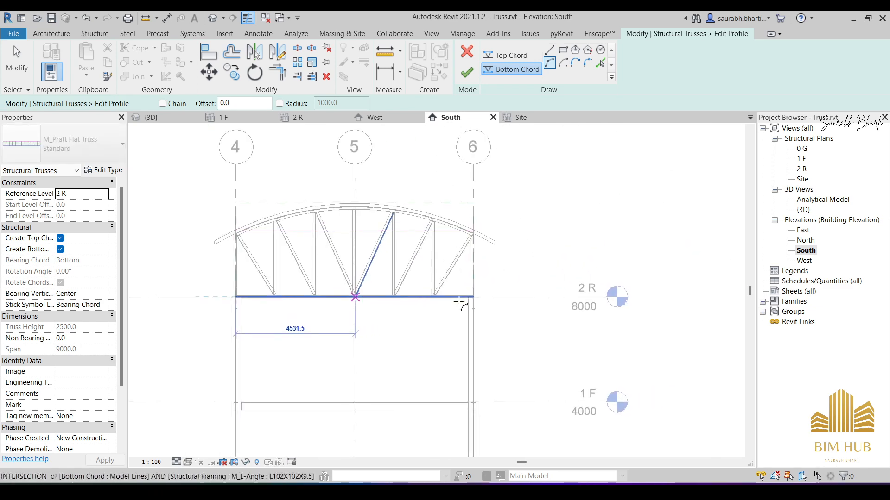
scroll(493, 299, "up", 3)
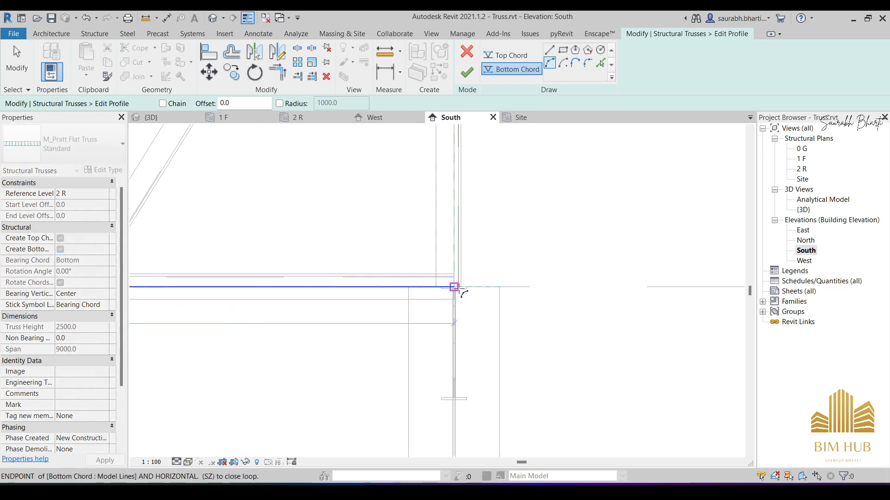
left_click(455, 287)
scroll(349, 259, "down", 5)
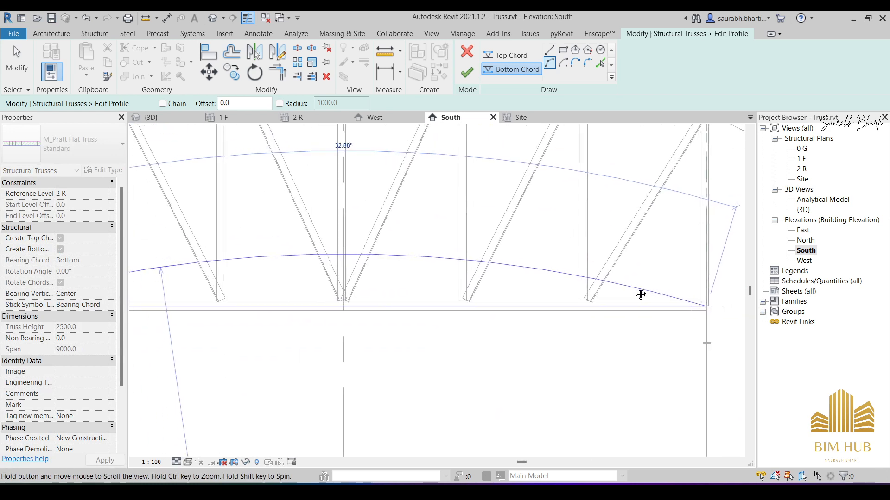
scroll(439, 227, "down", 1)
middle_click_drag(397, 237, 520, 287)
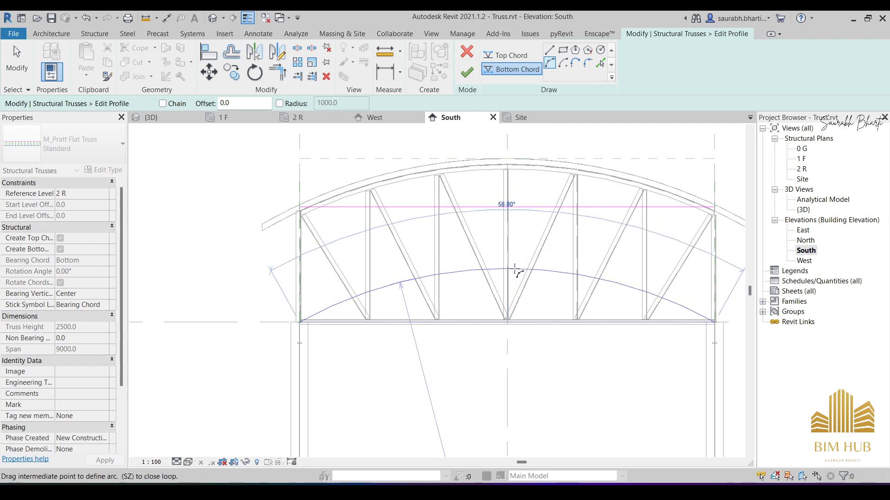
left_click(516, 271)
key("Escape")
key("Escape")
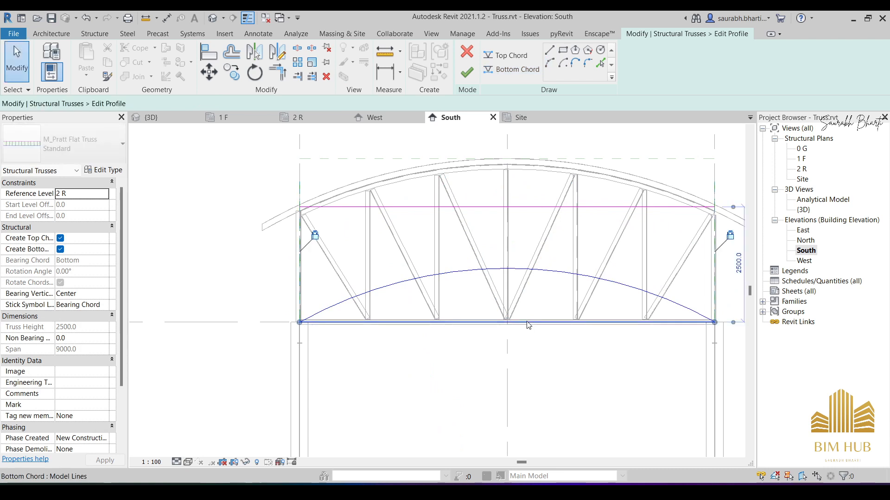
key("Delete")
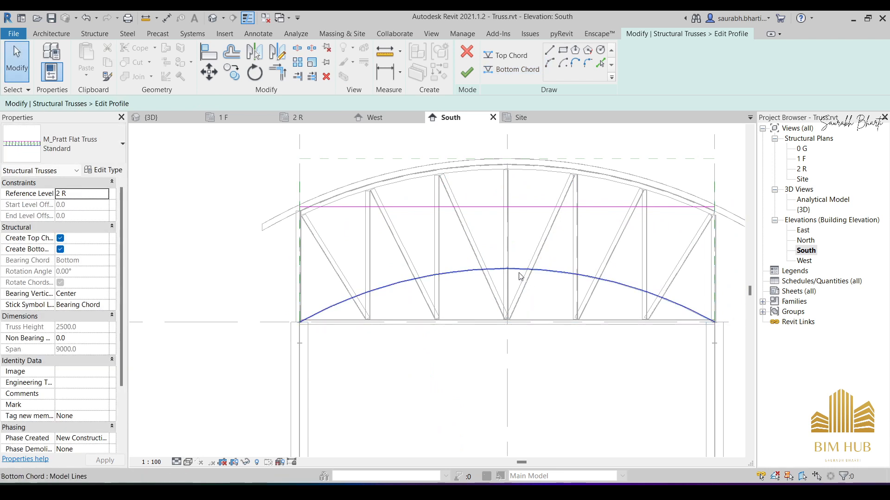
- Finish the truss profile with the bottom chord arc's angle set to 60°, and check the truss in the {3D} view
left_click(519, 273)
left_click(507, 227)
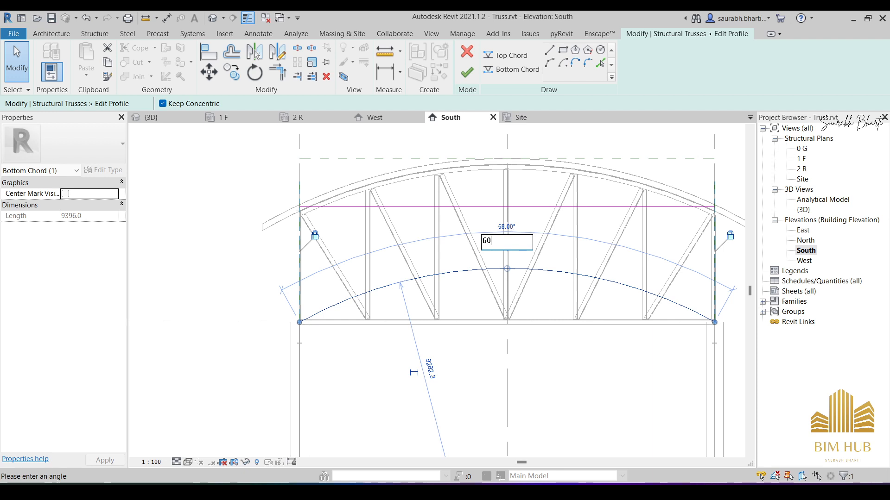
type("60")
key("Return")
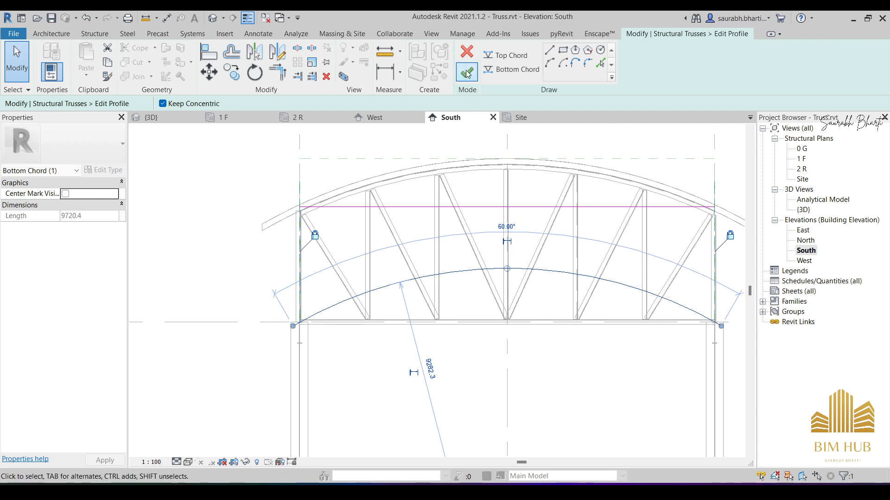
left_click(467, 73)
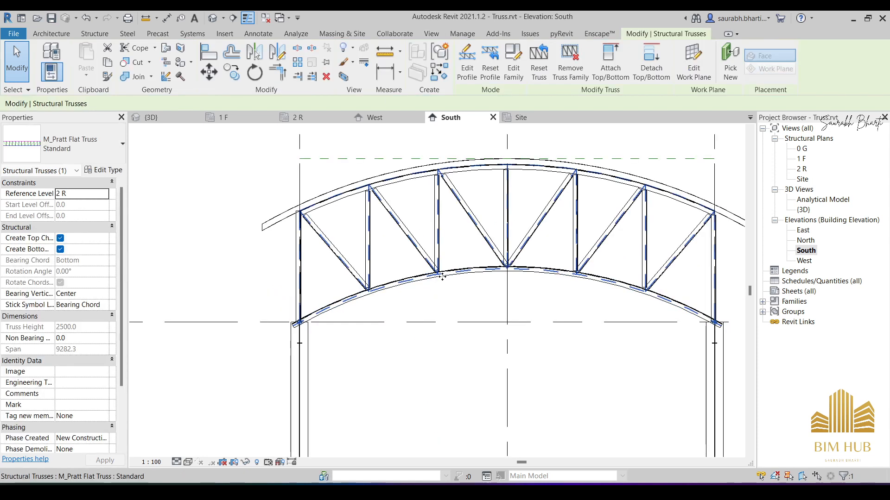
scroll(445, 289, "down", 5)
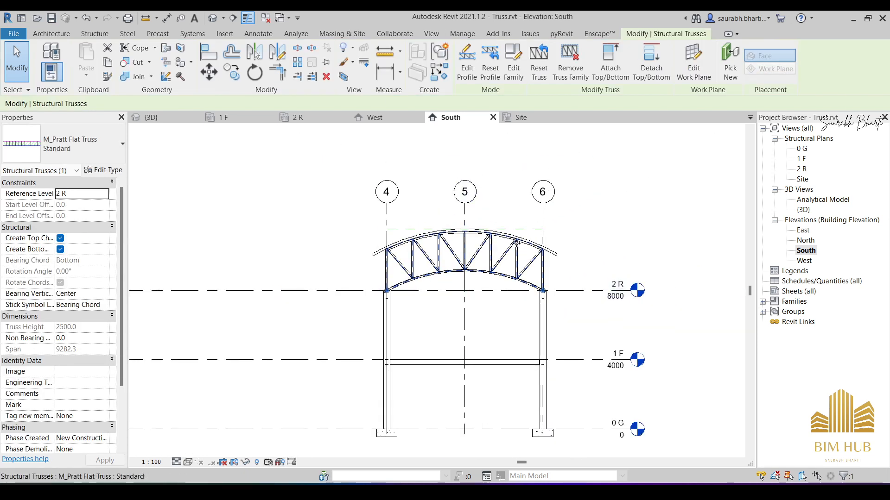
left_click(210, 18)
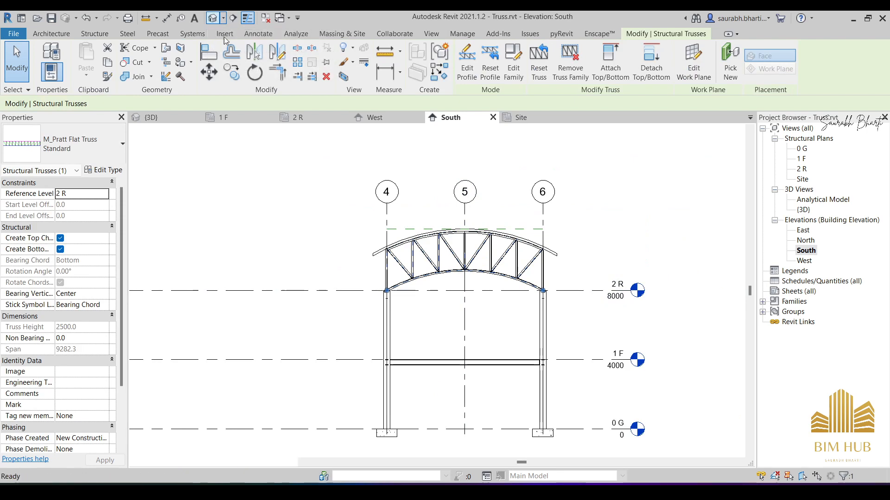
middle_click_drag(452, 242, 269, 319, "shift")
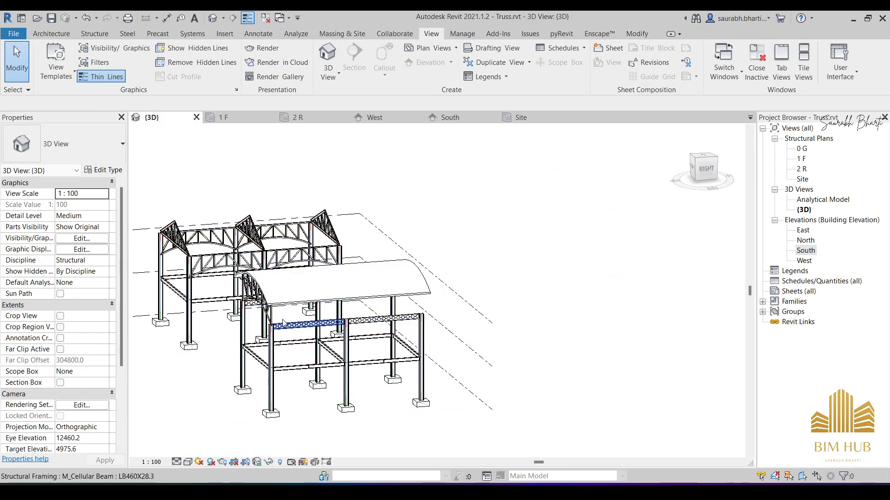
middle_click_drag(384, 320, 307, 290, "shift")
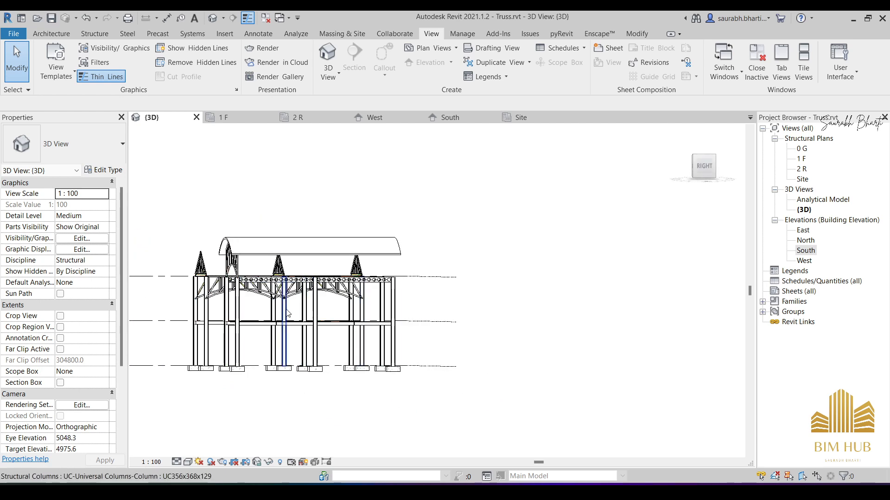
- In the 2 R plan, copy the truss between grids 4 and 6 from grid C to grid B, 7000 away
double_click(801, 169)
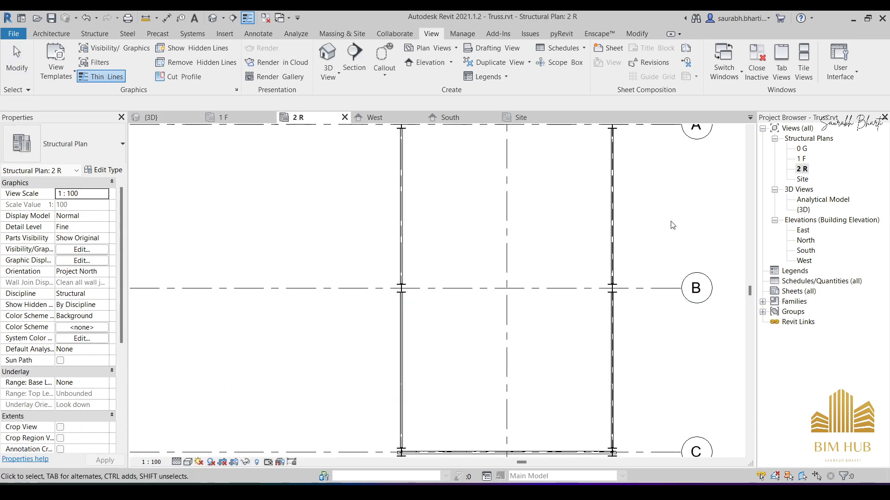
scroll(669, 241, "down", 5)
scroll(518, 320, "up", 5)
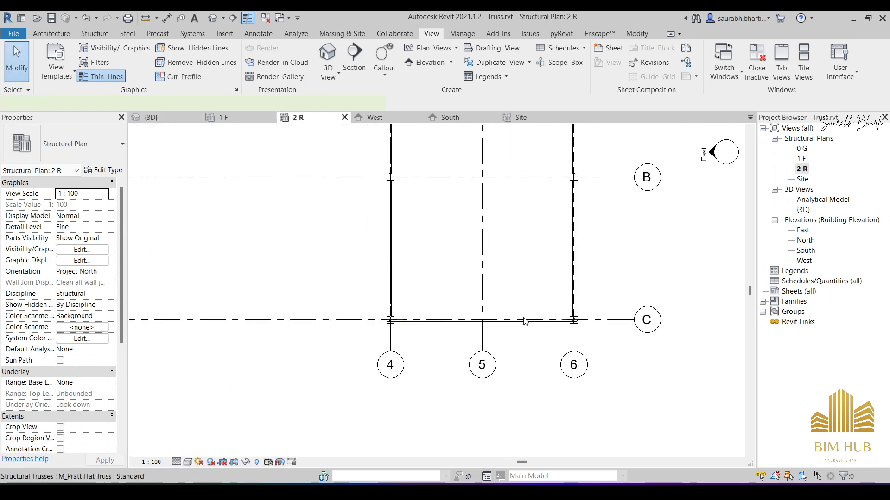
left_click(525, 321)
scroll(525, 320, "up", 3)
left_click(530, 313)
left_click(532, 318)
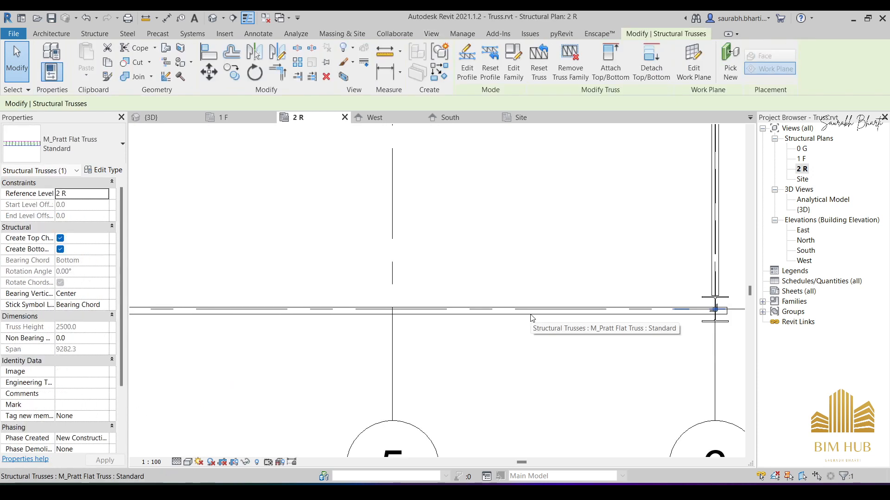
scroll(532, 318, "down", 2)
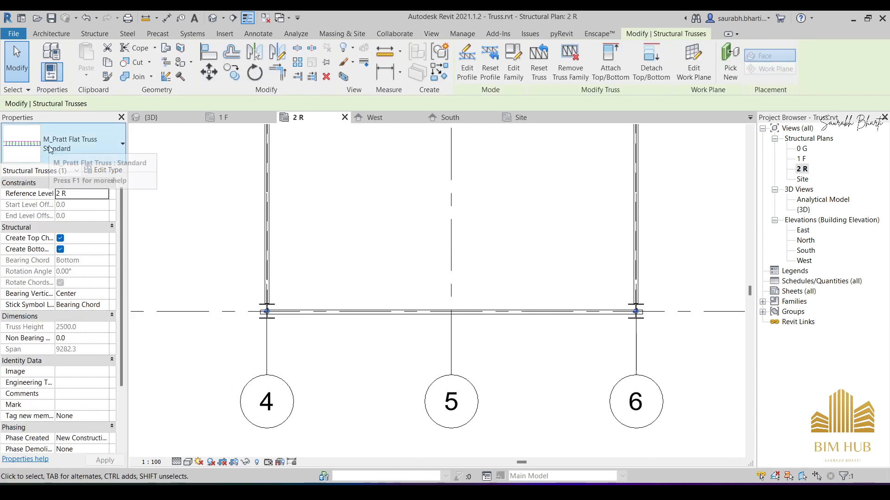
middle_click_drag(355, 216, 373, 264)
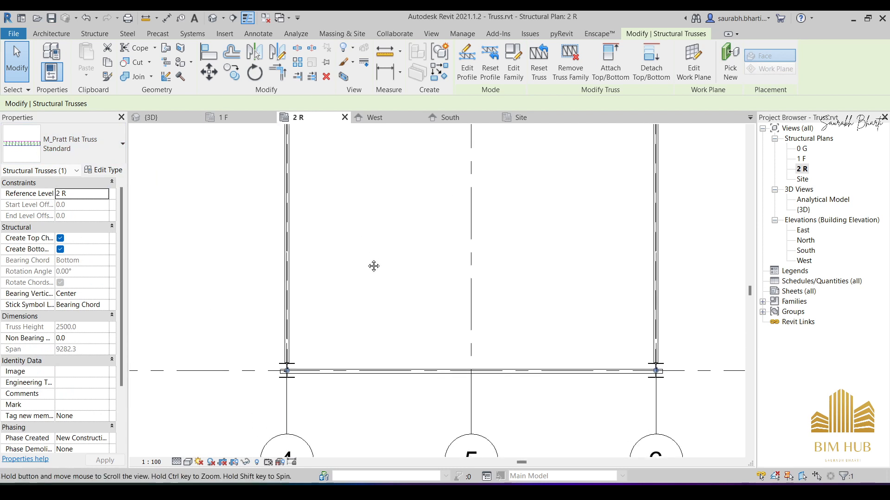
left_click(232, 72)
scroll(278, 247, "down", 3)
middle_click_drag(315, 266, 445, 297)
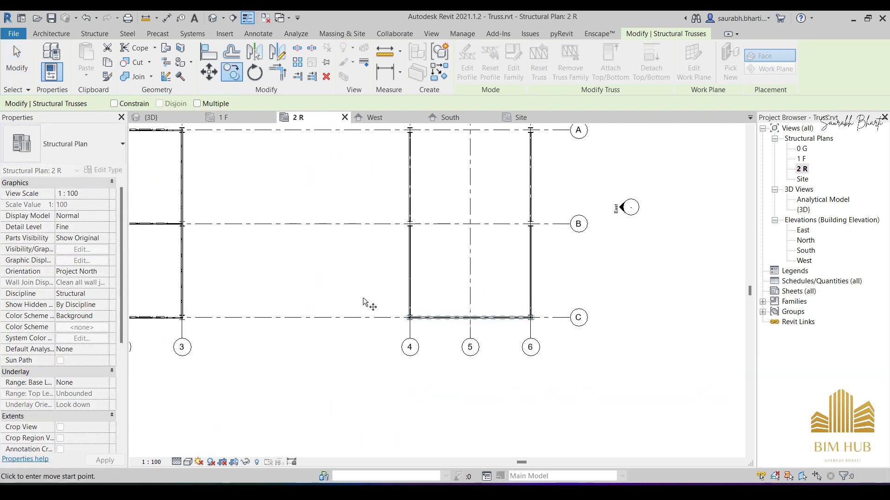
left_click(362, 317)
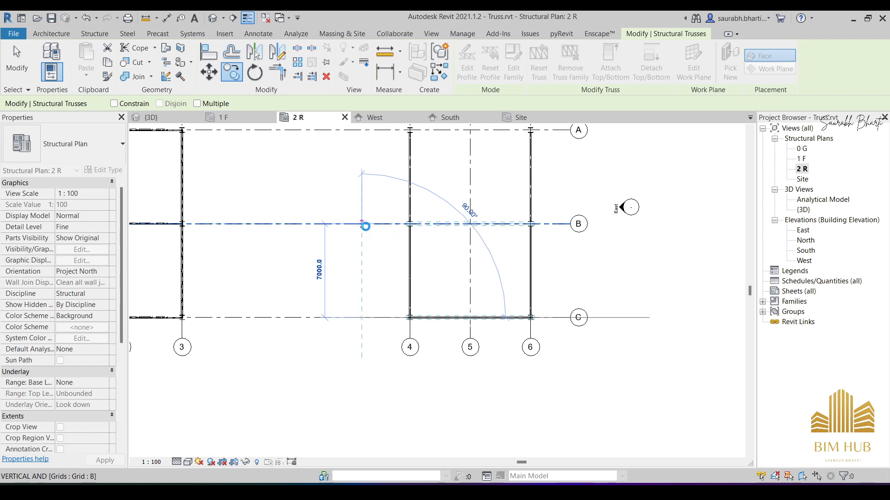
left_click(362, 224)
- Copy the Pratt flat truss between grids 4 and 6 from grid B to grid A, 7000 away
middle_click_drag(369, 209, 365, 247)
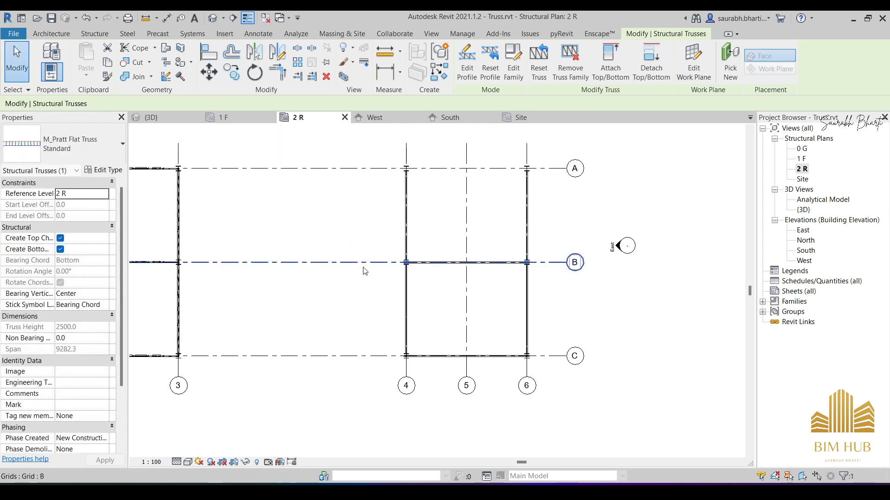
left_click(240, 80)
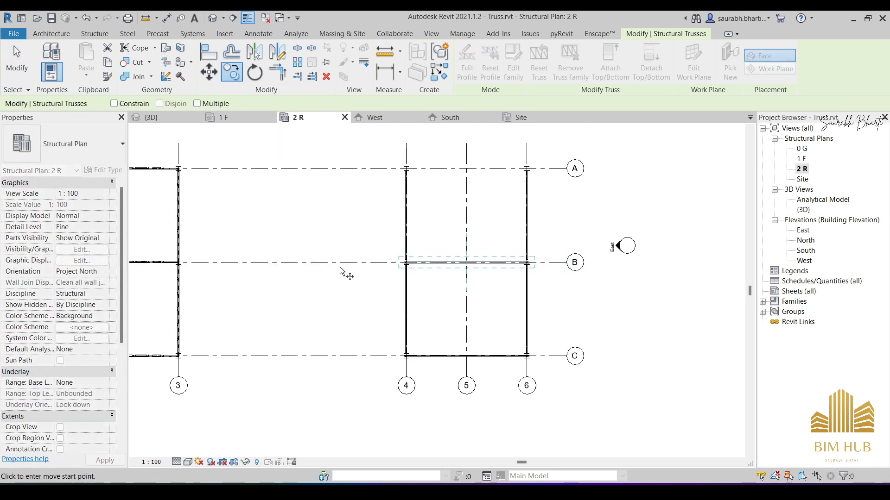
left_click(340, 263)
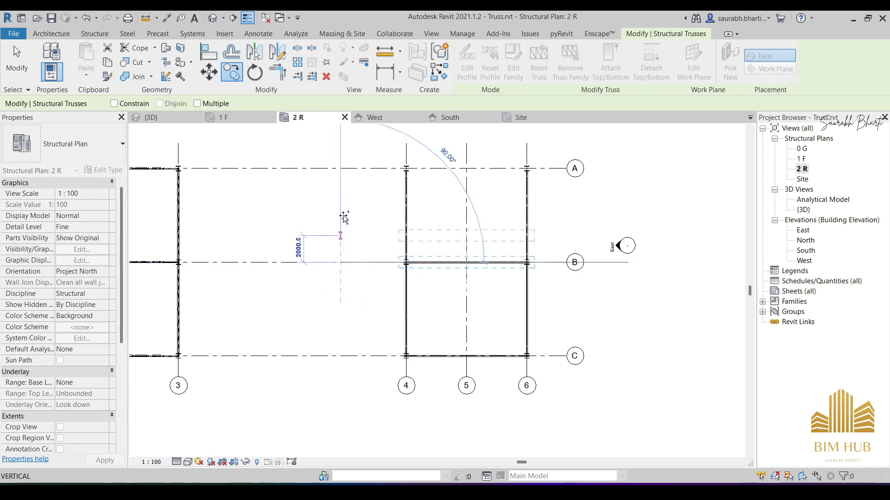
left_click(343, 168)
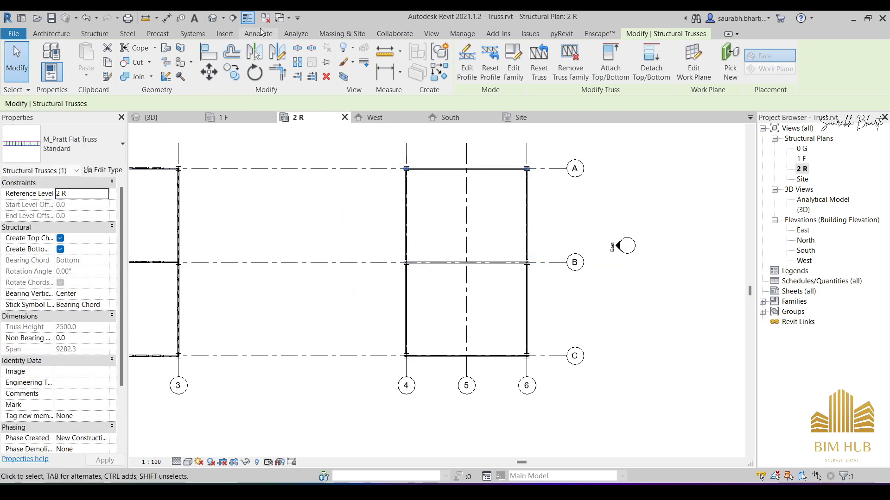
key("Escape")
- Examine the trusses under the arched roof and the neighbouring gabled frame from several sides in the {3D} view
left_click(217, 23)
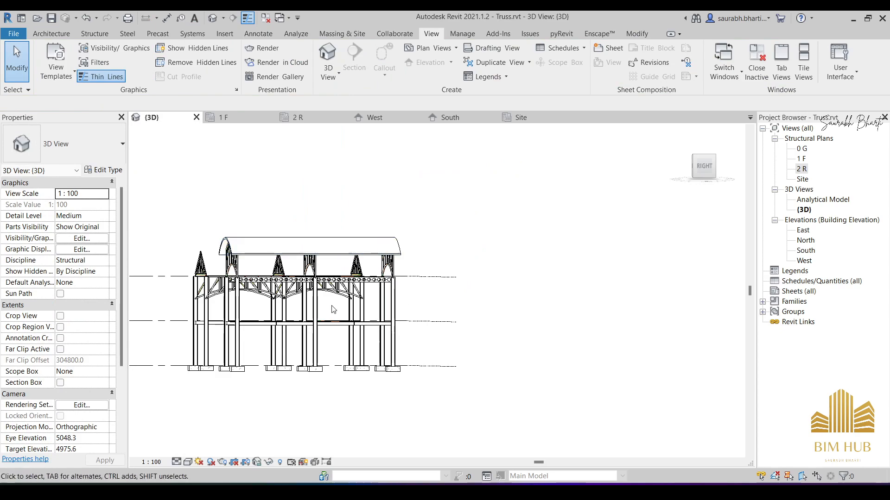
middle_click_drag(332, 310, 490, 353, "shift")
scroll(515, 261, "up", 3)
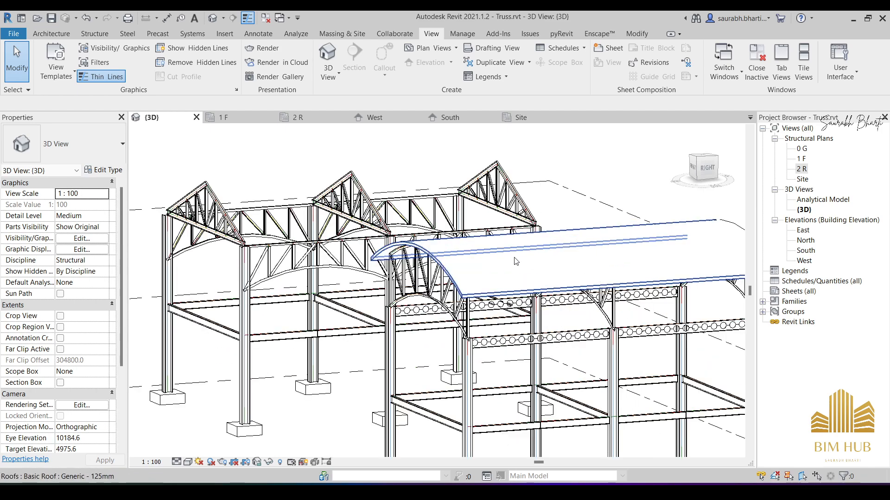
middle_click_drag(515, 261, 410, 259, "shift")
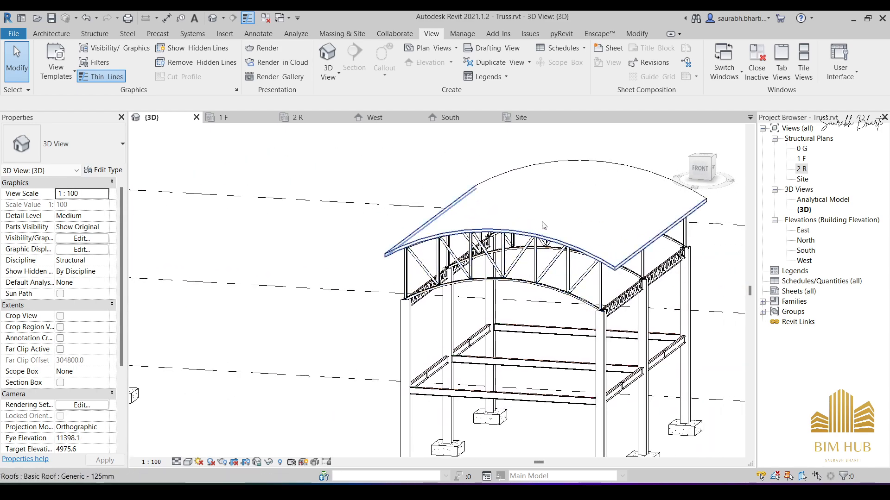
scroll(545, 240, "down", 1)
middle_click_drag(546, 245, 477, 252, "shift")
middle_click_drag(419, 277, 458, 315, "shift")
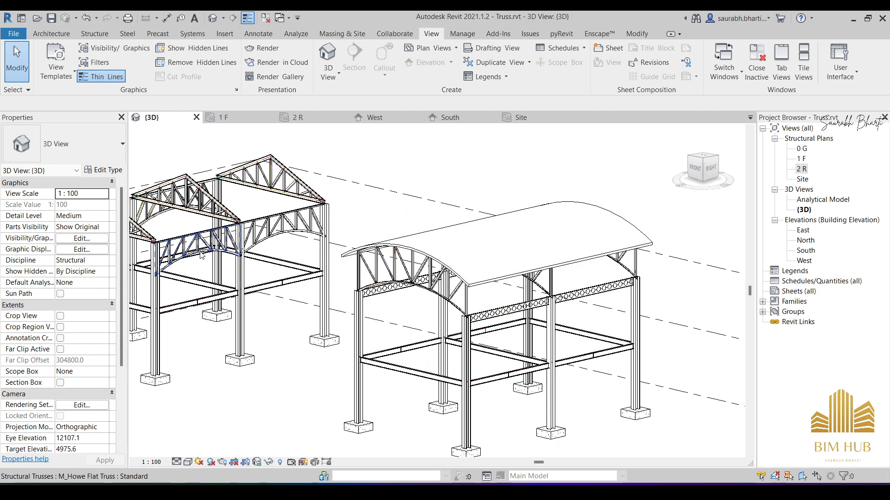
left_click(200, 252)
middle_click_drag(458, 330, 506, 333, "shift")
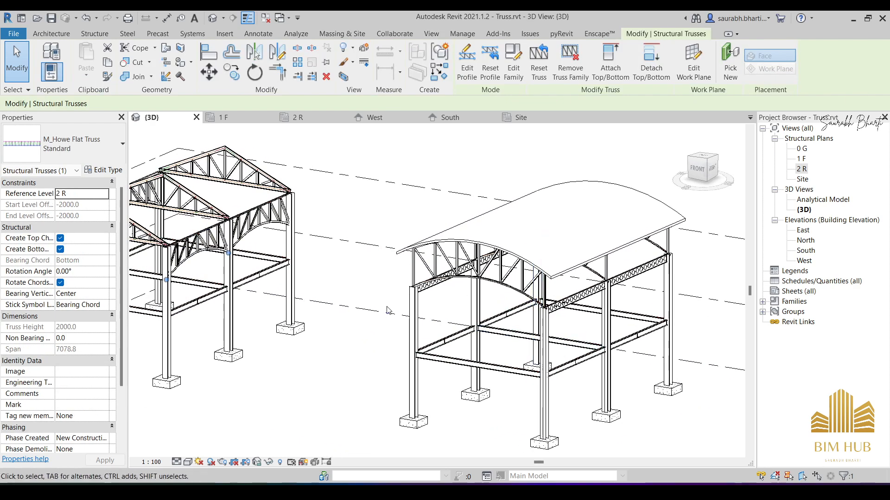
middle_click_drag(388, 310, 481, 316, "shift")
middle_click_drag(356, 332, 358, 320, "shift")
middle_click_drag(360, 353, 456, 270)
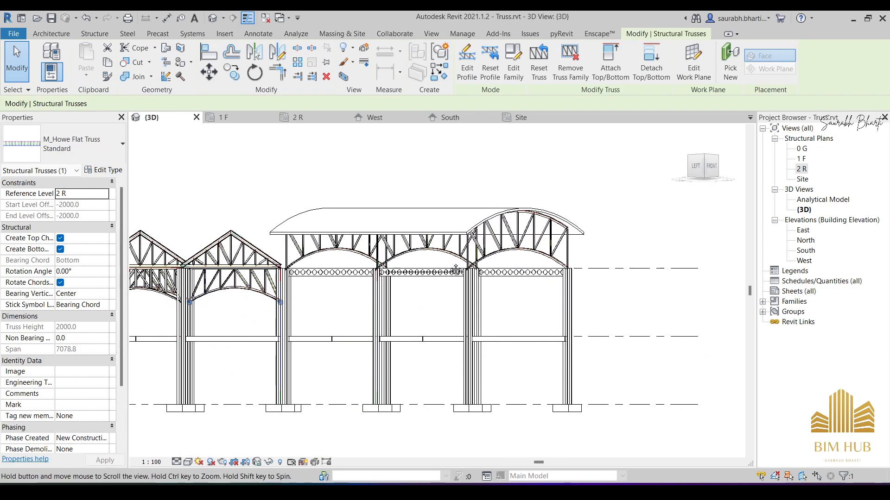
middle_click_drag(458, 301, 455, 377, "shift")
scroll(369, 327, "up", 1)
scroll(369, 328, "down", 5)
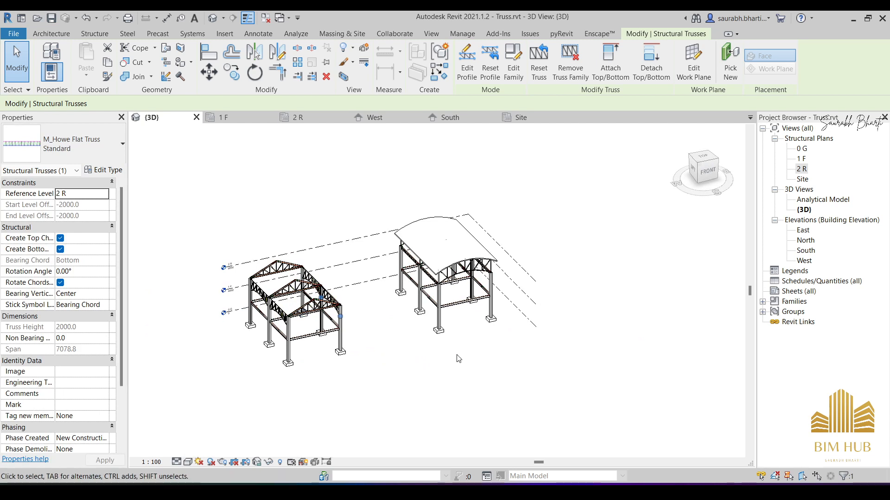
- Change the {3D} view's visual style from hidden line to one that shows the roof and frames with their material appearance
left_click(188, 462)
left_click(218, 434)
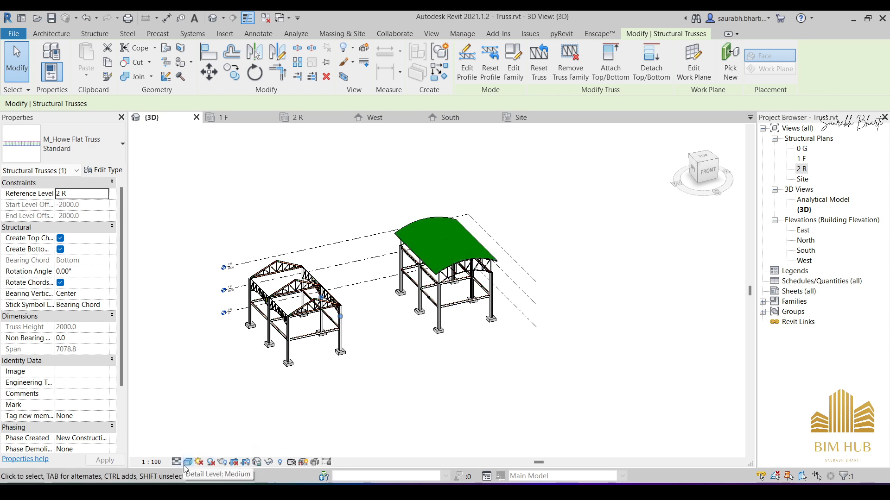
left_click(187, 463)
left_click(223, 448)
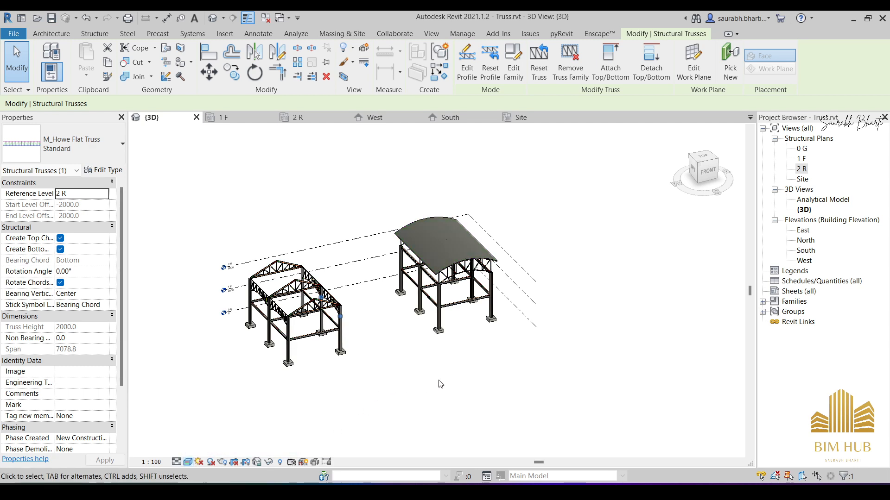
- Examine both finished building frames with their material appearance from several angles, with nothing selected
middle_click_drag(440, 384, 478, 319, "shift")
scroll(332, 304, "up", 5)
scroll(323, 290, "down", 4)
middle_click_drag(286, 297, 374, 366, "shift")
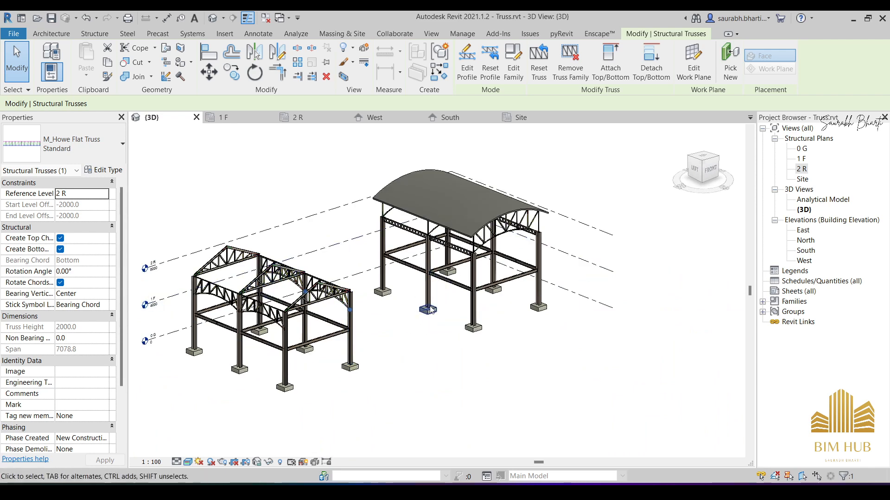
middle_click_drag(430, 309, 447, 294, "shift")
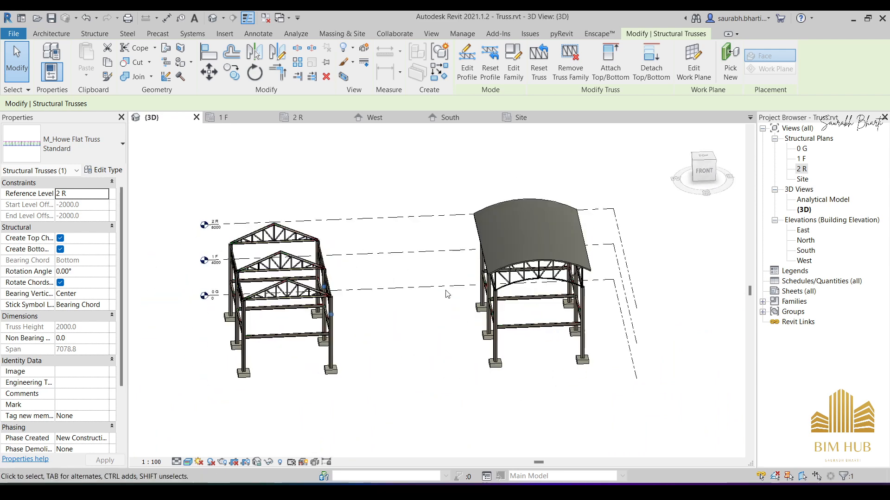
left_click(382, 185)
middle_click_drag(436, 240, 448, 228, "shift")
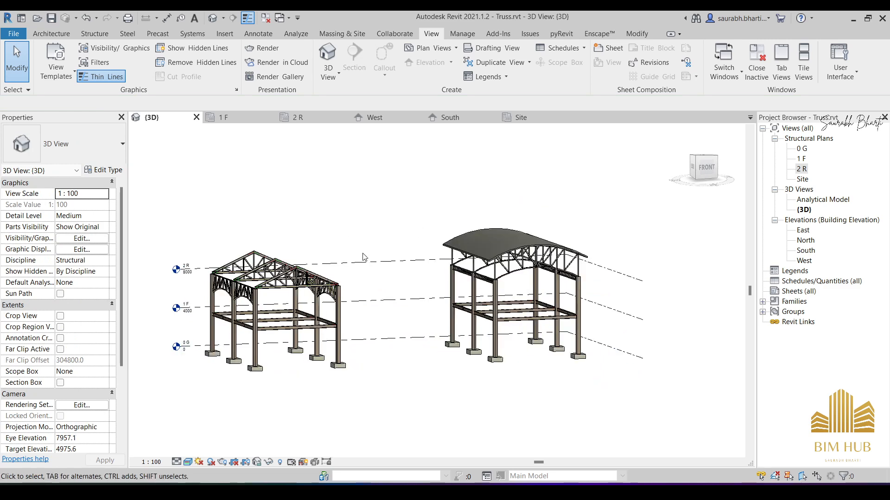
scroll(375, 241, "up", 2)
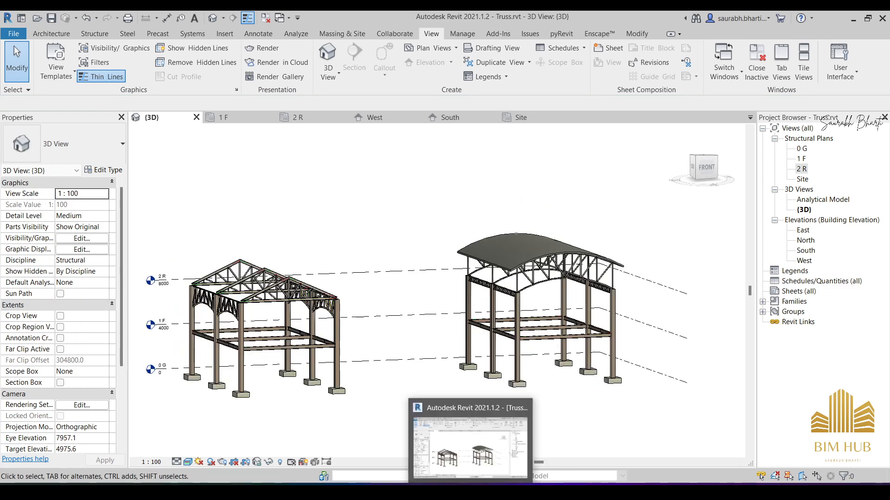